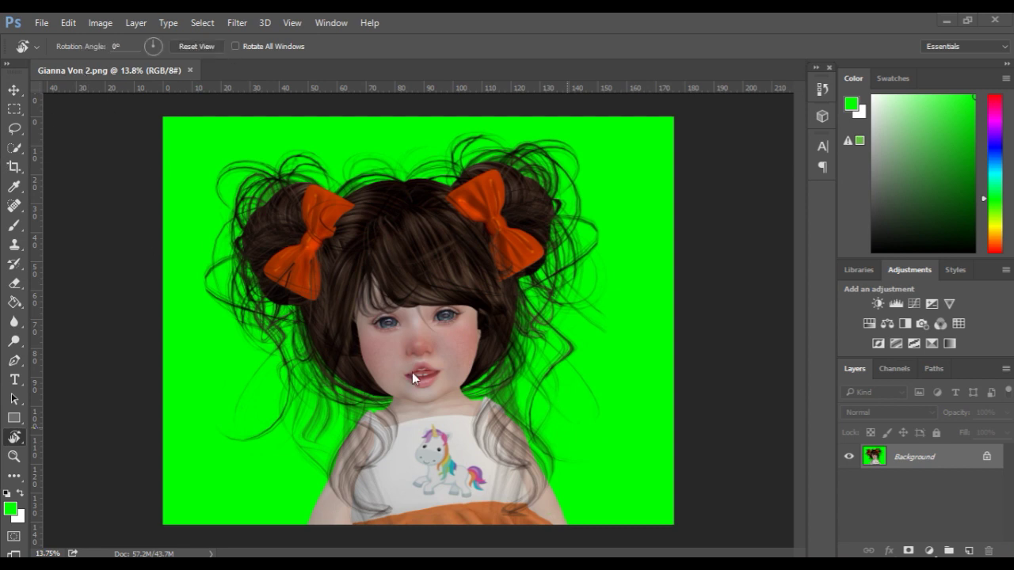
- Examine the girl's face, the hair and the stray strands against the green background
scroll(411, 372, up, 2)
scroll(514, 410, up, 1)
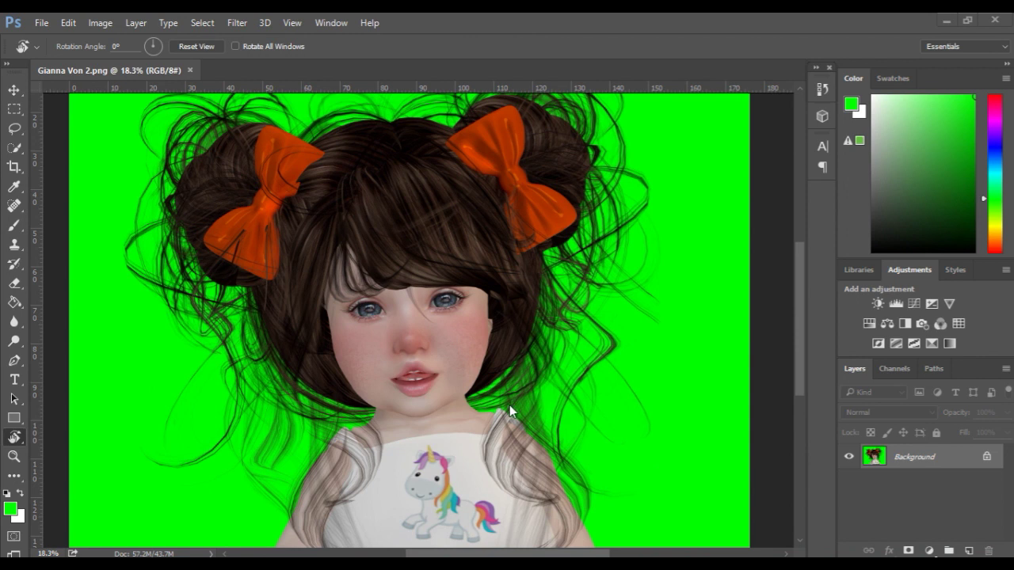
scroll(504, 413, up, 1)
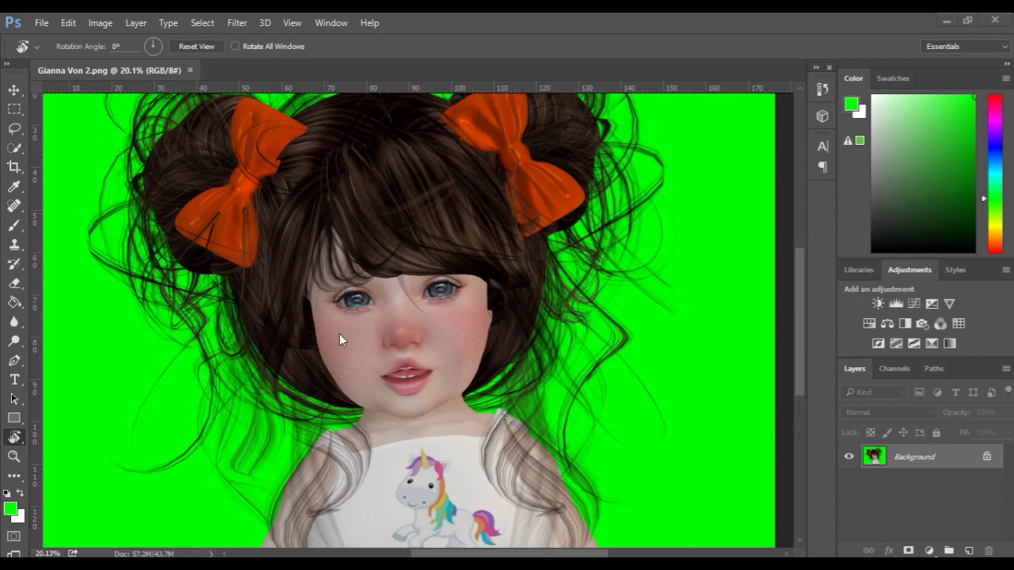
scroll(482, 366, up, 3)
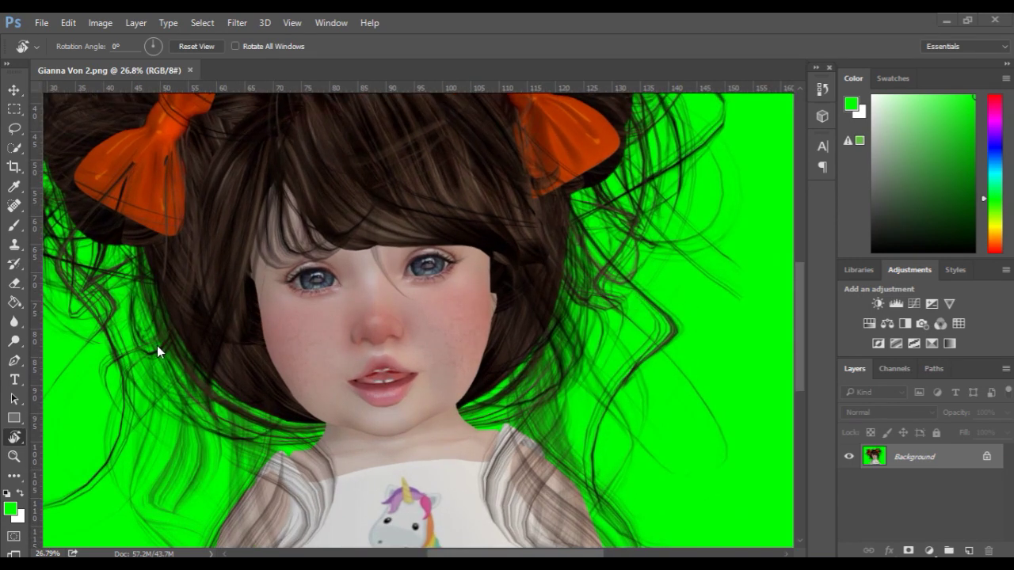
scroll(476, 325, down, 4)
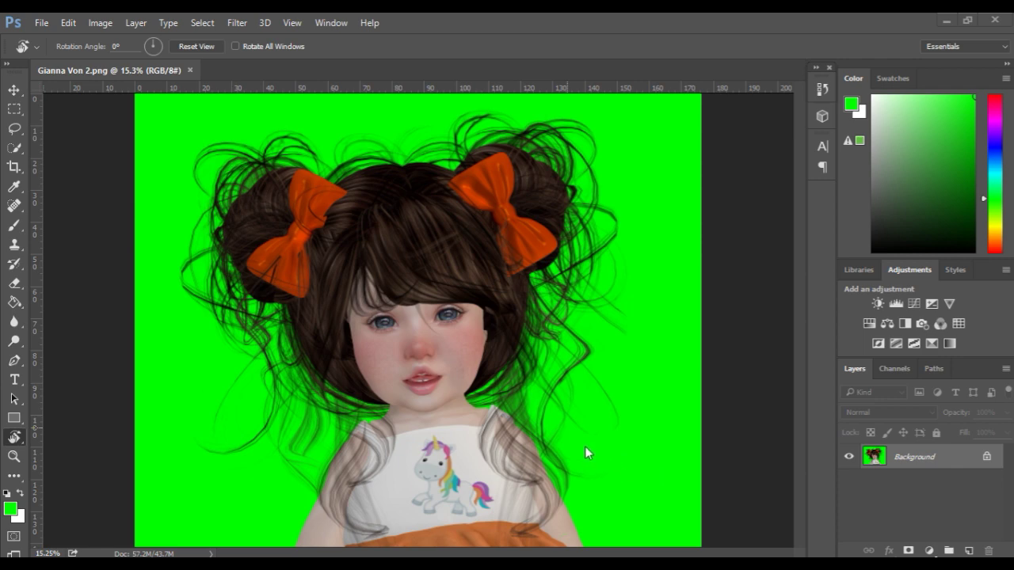
scroll(336, 358, up, 4)
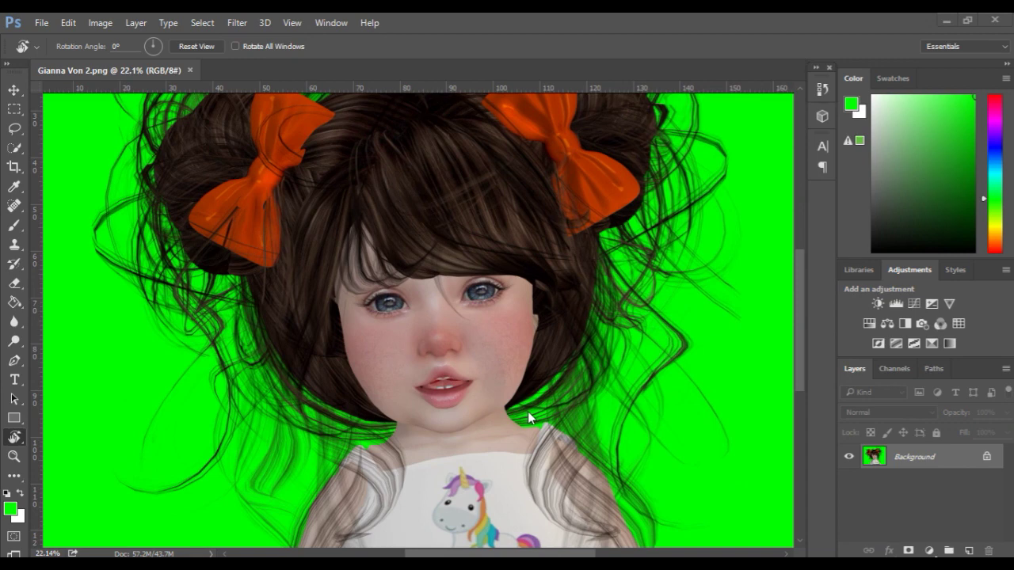
scroll(527, 411, up, 3)
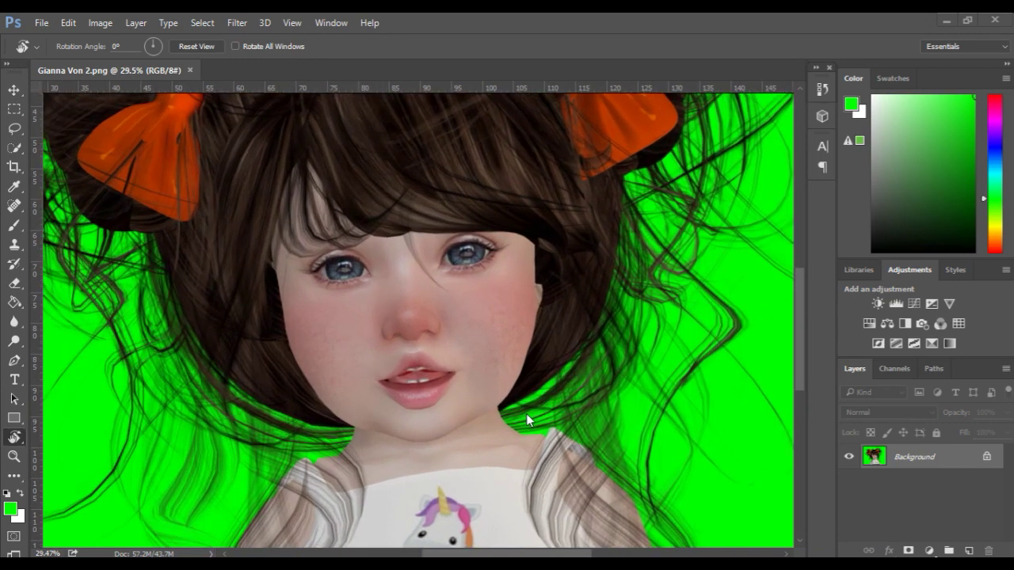
scroll(525, 418, down, 3)
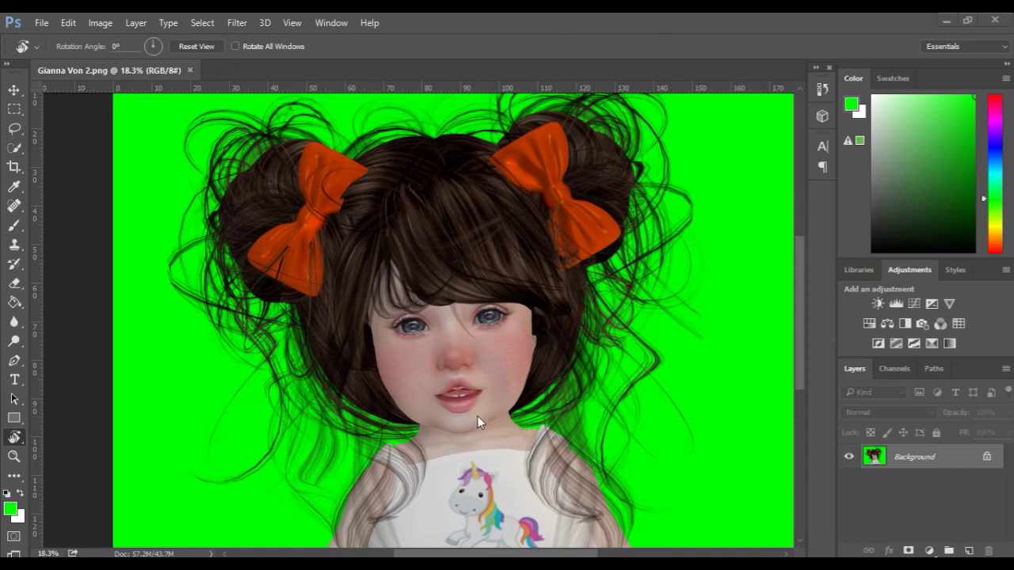
scroll(594, 406, down, 1)
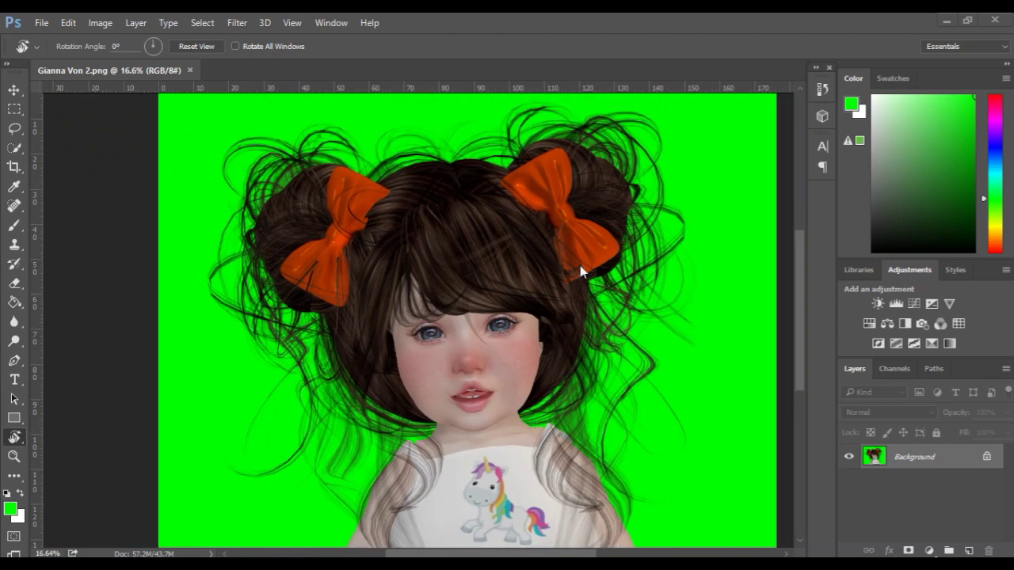
- Inspect the image's left bow up close, along with the strands crossing it and the loose hair around the bun
scroll(435, 296, up, 2)
scroll(236, 265, up, 3)
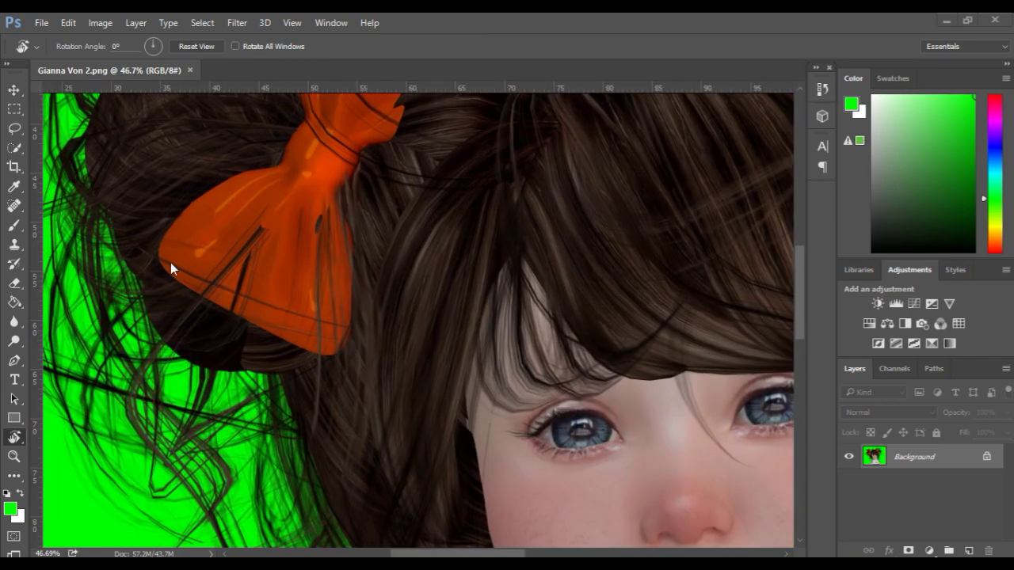
key(space)
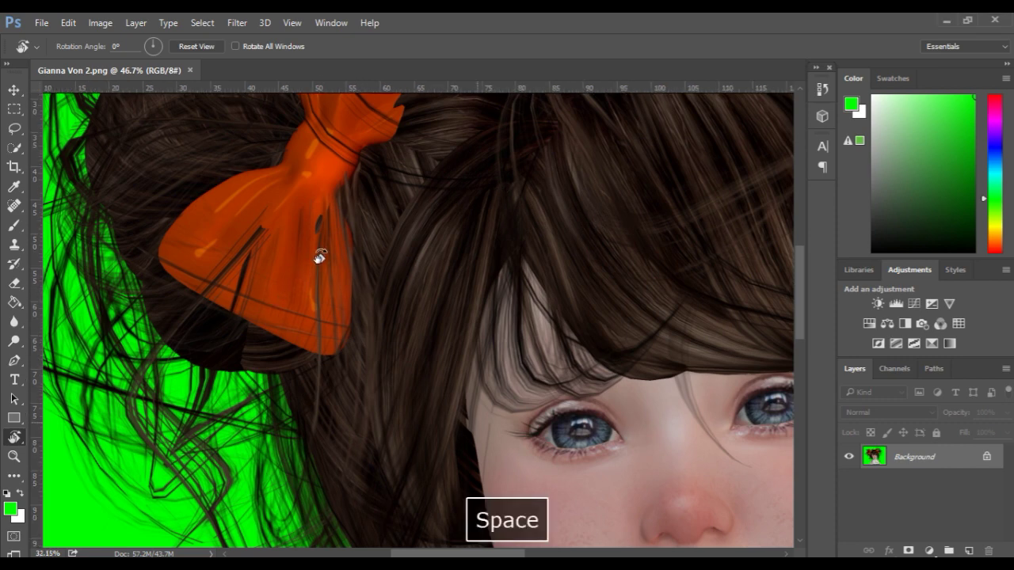
scroll(319, 256, down, 2)
drag(478, 251, 565, 275)
scroll(115, 245, up, 2)
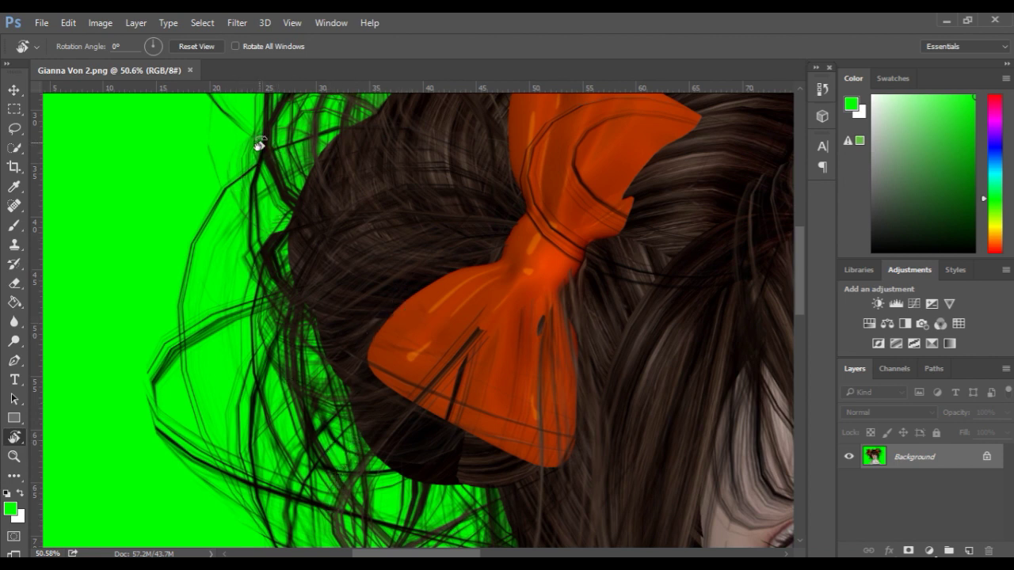
key(space)
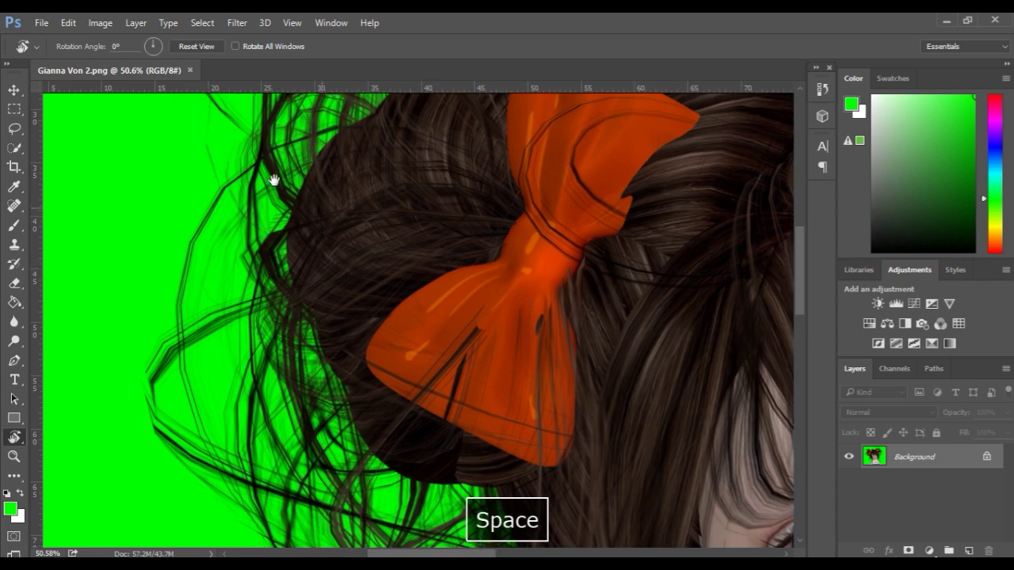
drag(272, 177, 177, 118)
drag(482, 210, 187, 48)
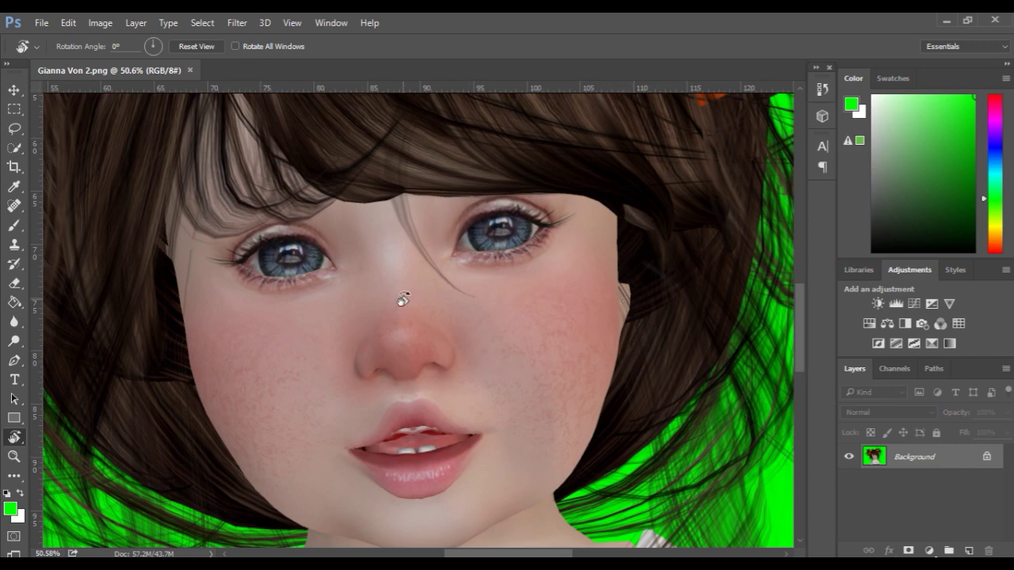
- Examine the girl's face and fringe, including the stray hairs over the forehead
scroll(402, 300, down, 2)
drag(398, 294, 397, 315)
scroll(397, 315, down, 2)
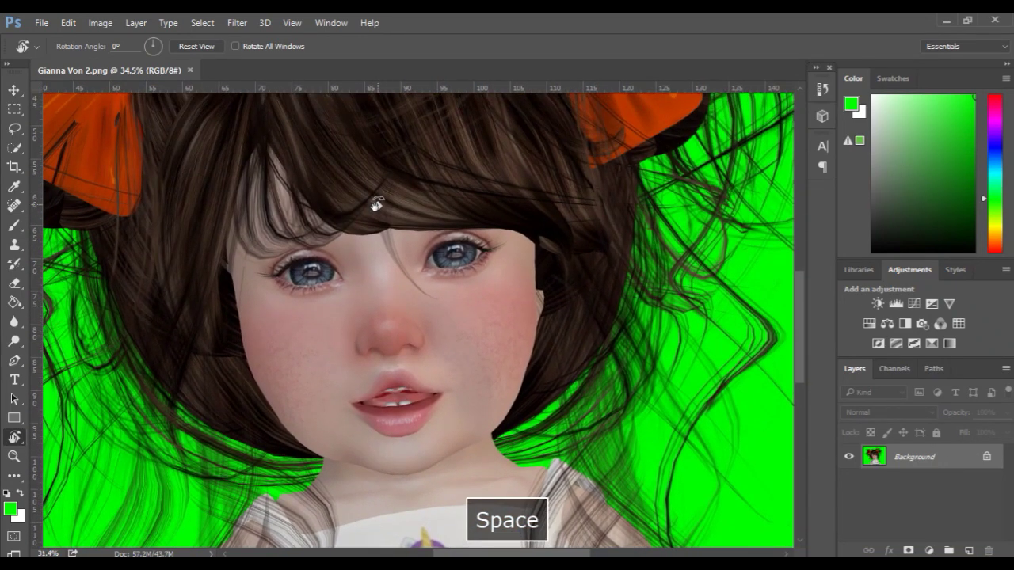
scroll(379, 209, down, 2)
drag(358, 213, 410, 341)
scroll(199, 249, up, 2)
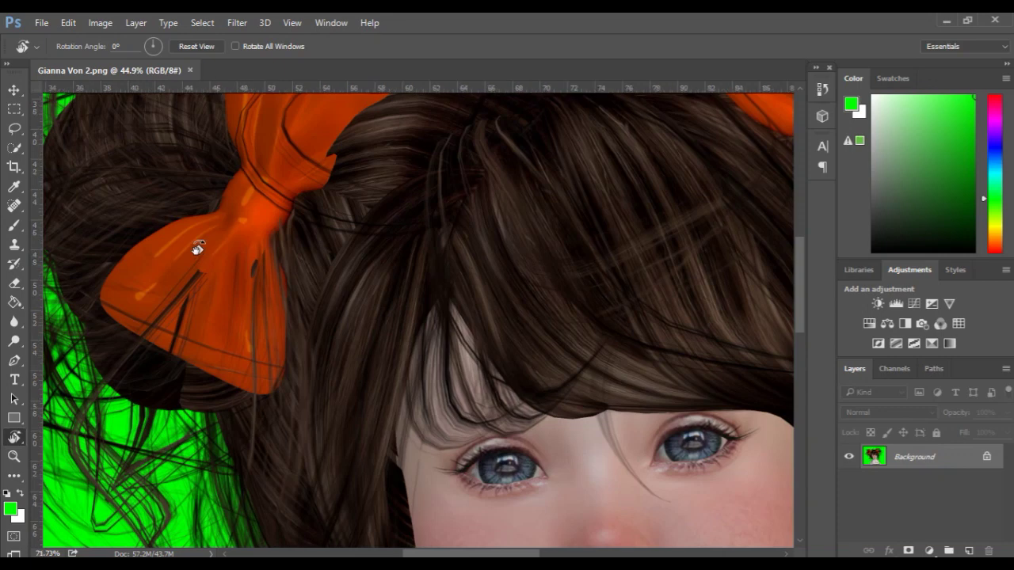
- Duplicate the Background layer for retouching the left bow
scroll(199, 249, up, 2)
mouse_move(364, 215)
mouse_down()
mouse_move(464, 181)
mouse_move(380, 206)
mouse_up()
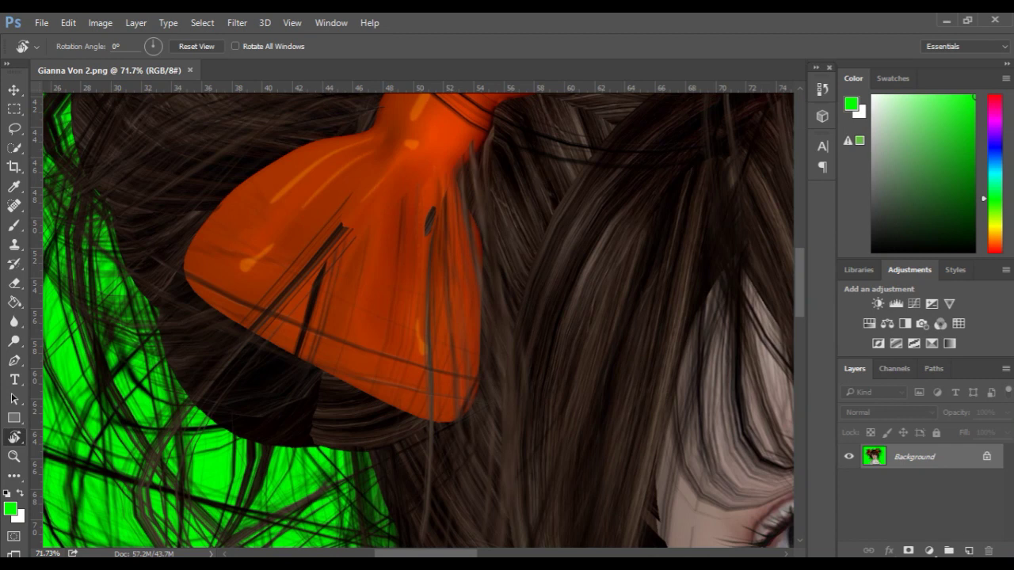
drag(948, 467, 972, 550)
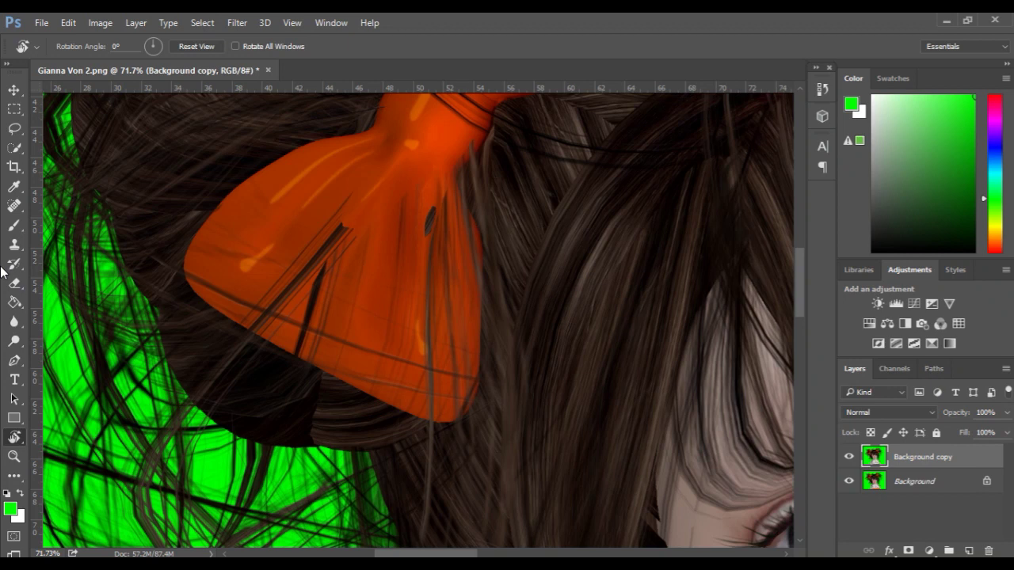
- Using the Clone Stamp at 100% opacity with a 40 px tip, cover the upper end of the thick diagonal strand on the left bow's lower loop
click(14, 245)
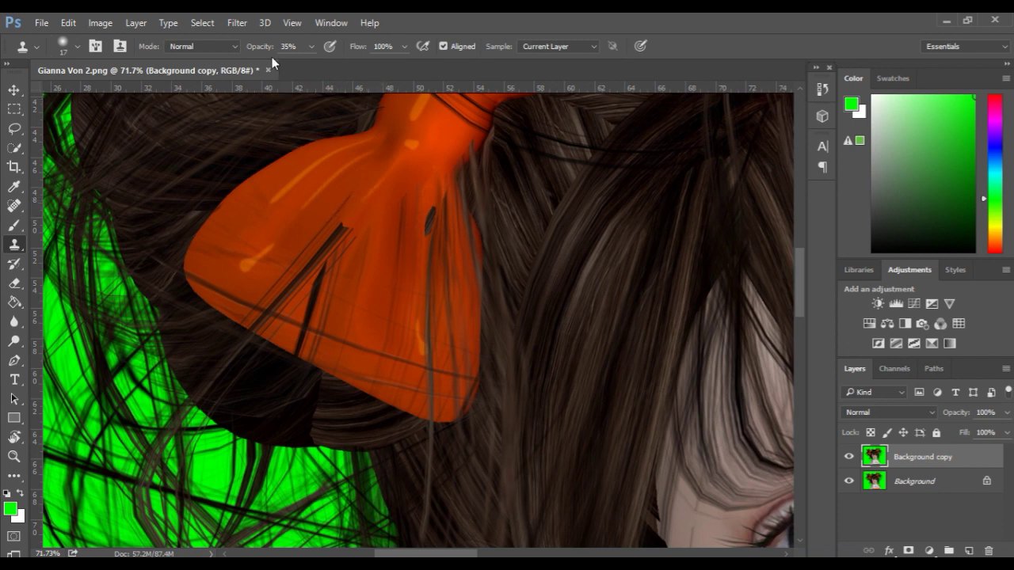
drag(255, 50, 301, 51)
alt+click(346, 227)
mouse_move(360, 216)
mouse_down()
mouse_move(369, 215)
mouse_move(360, 215)
mouse_move(361, 250)
mouse_move(356, 215)
mouse_up()
mouse_move(344, 230)
mouse_down()
mouse_move(311, 266)
mouse_move(357, 247)
mouse_up()
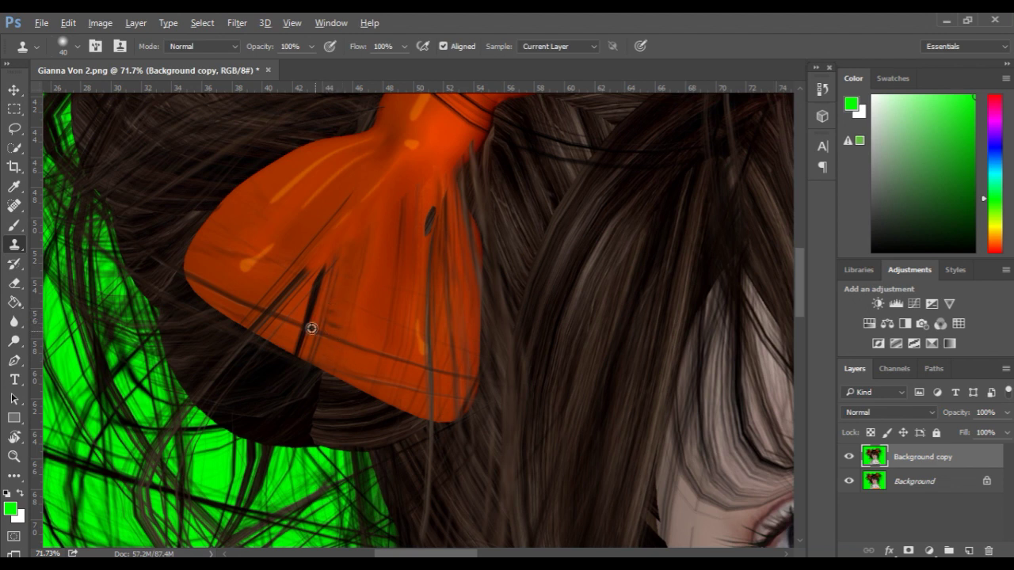
- Clone clean orange fabric over the remaining diagonal strands on the outer half of the left bow's lower loop
alt+click(252, 291)
drag(260, 297, 349, 191)
mouse_move(284, 288)
mouse_down()
mouse_move(272, 296)
mouse_move(296, 277)
mouse_move(242, 275)
mouse_up()
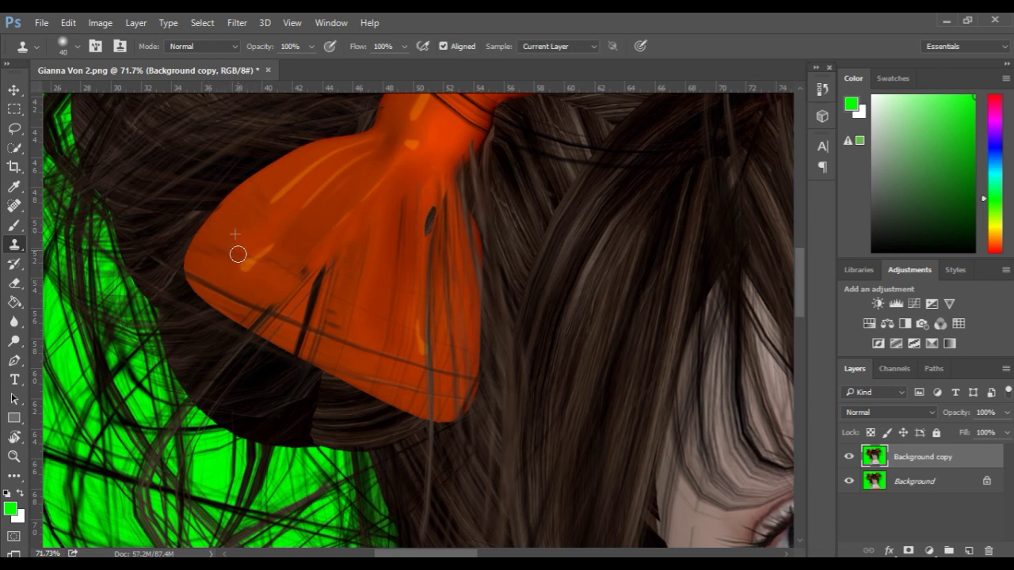
alt+click(213, 235)
drag(219, 251, 243, 252)
drag(359, 254, 353, 250)
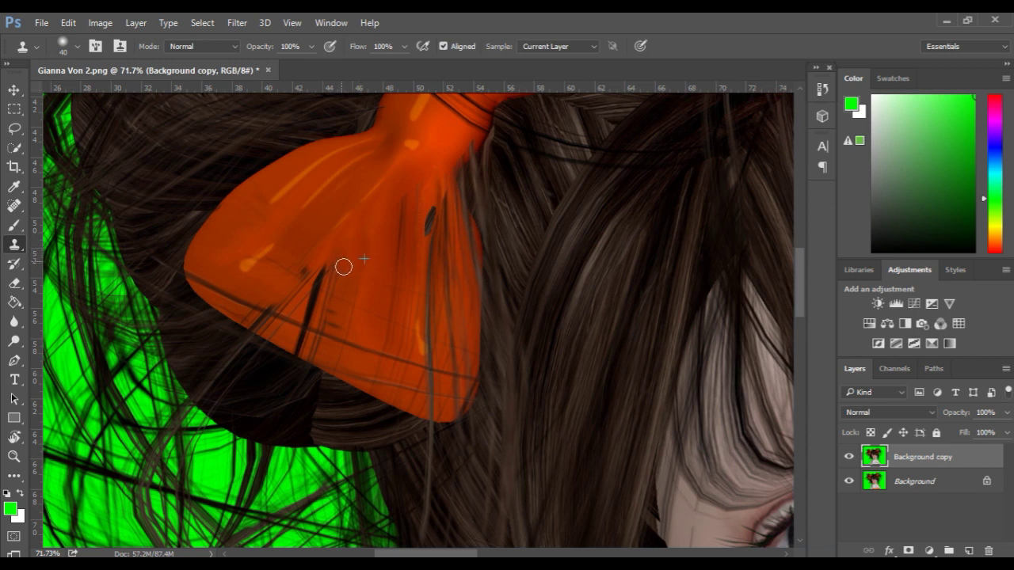
- Clone orange fabric with a 37 px tip over the thick dark strand in the lower loop's middle, down to the strand crossing it
drag(354, 255, 357, 256)
key(ctrl+z)
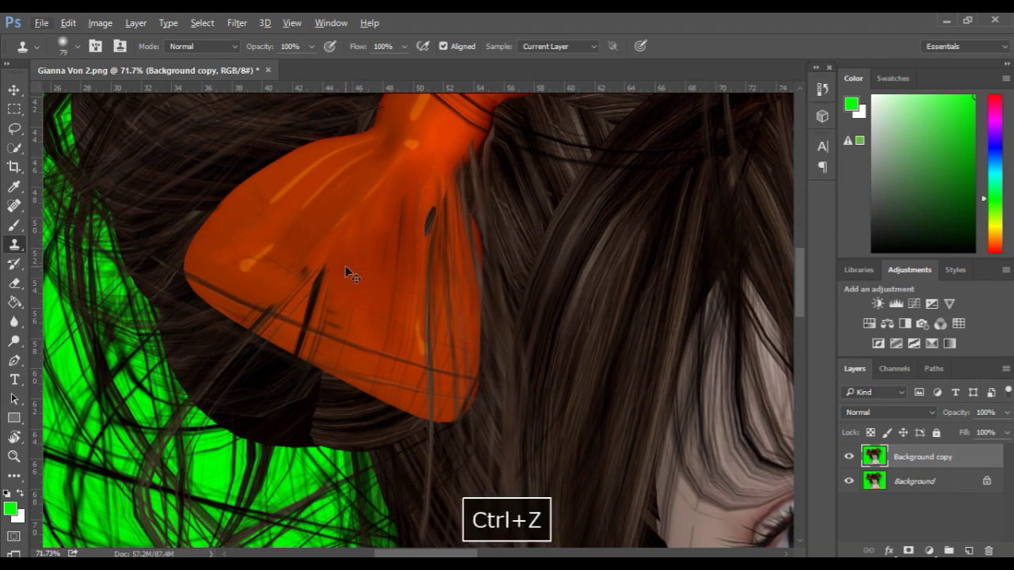
scroll(360, 256, up, 1)
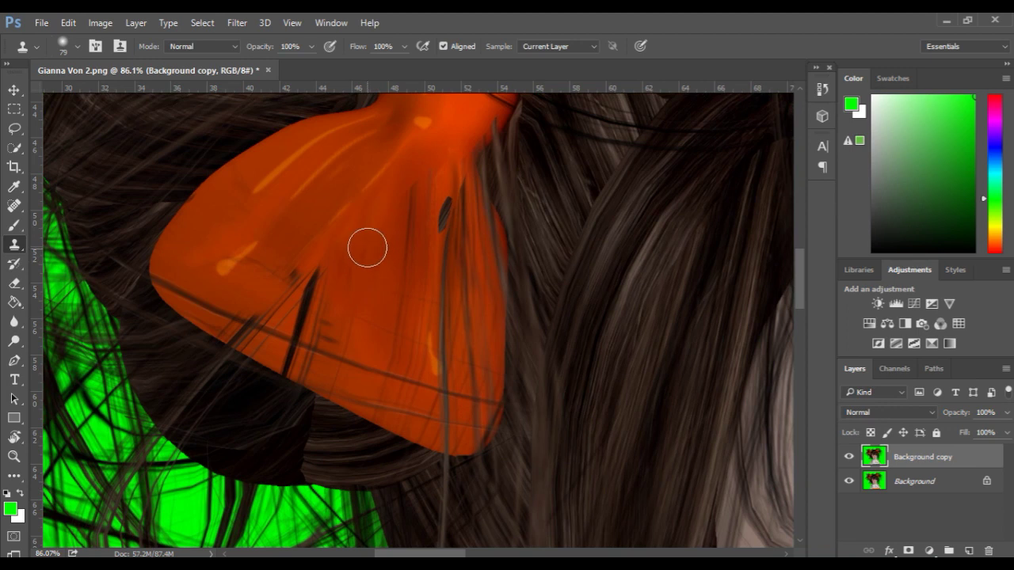
drag(386, 231, 373, 223)
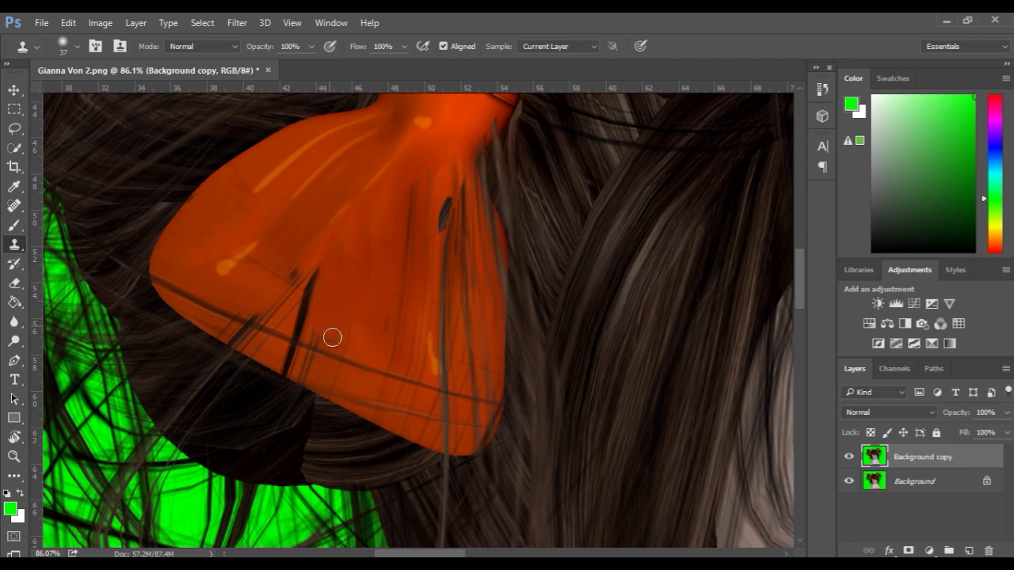
drag(325, 267, 314, 286)
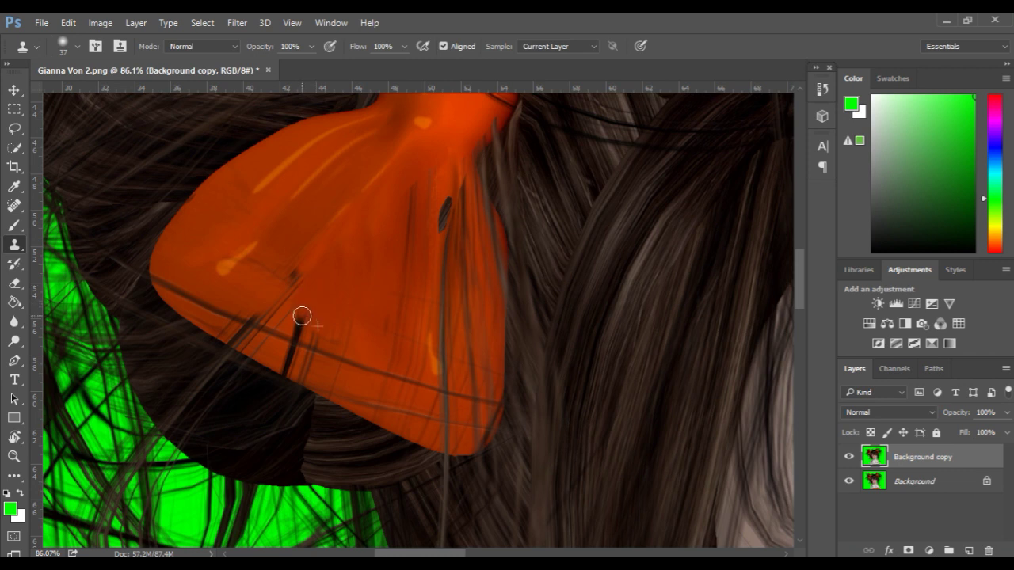
drag(293, 321, 335, 341)
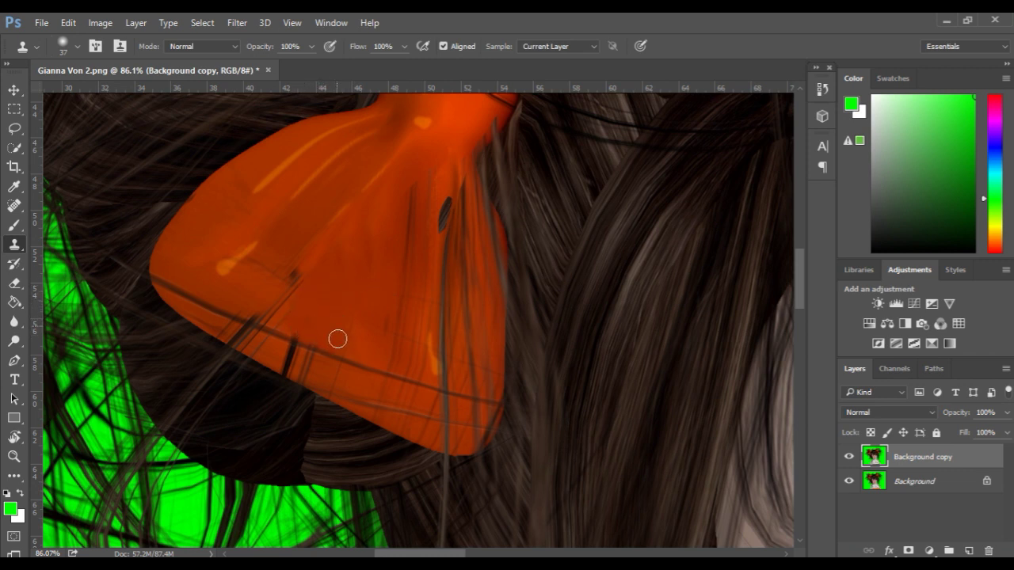
- Clone clean orange over the faint vertical strands between the lower loop's middle and its inner edge
scroll(339, 294, down, 5)
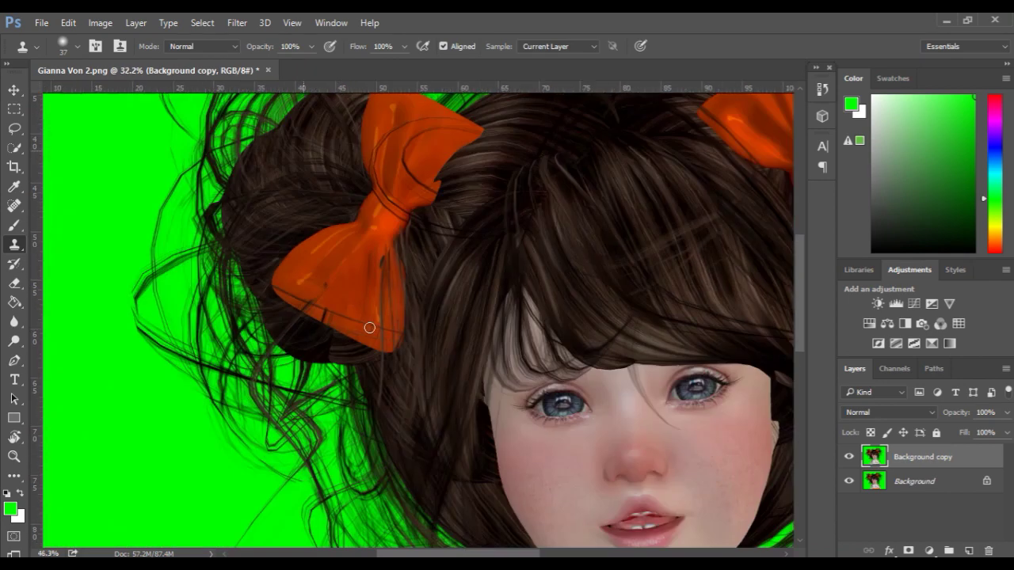
scroll(370, 328, up, 2)
scroll(362, 317, up, 2)
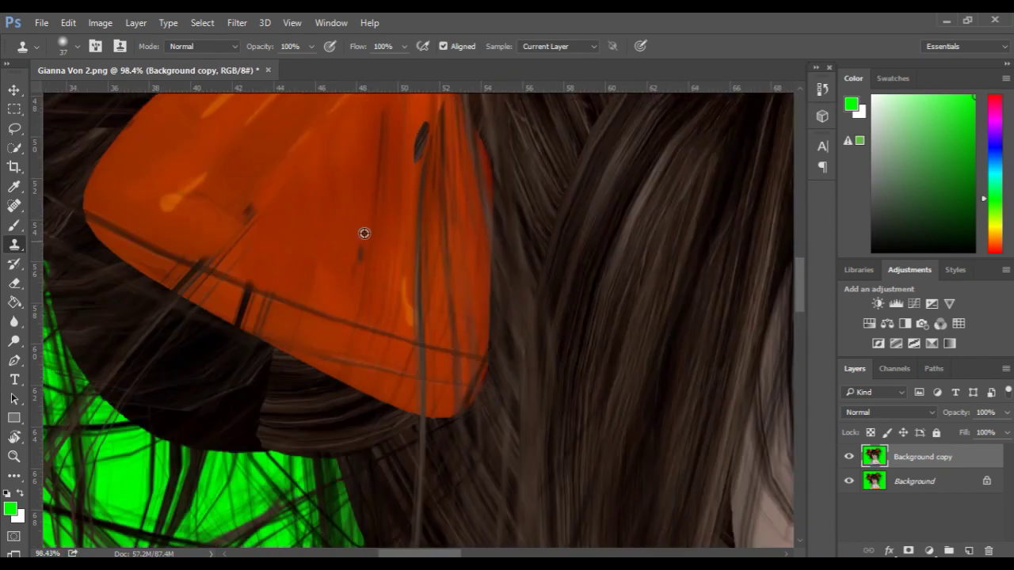
mouse_move(373, 124)
mouse_down()
mouse_move(356, 151)
mouse_move(366, 142)
mouse_move(374, 181)
mouse_move(385, 133)
mouse_move(385, 195)
mouse_move(389, 120)
mouse_move(387, 207)
mouse_move(393, 129)
mouse_move(385, 203)
mouse_move(367, 217)
mouse_up()
alt+click(353, 180)
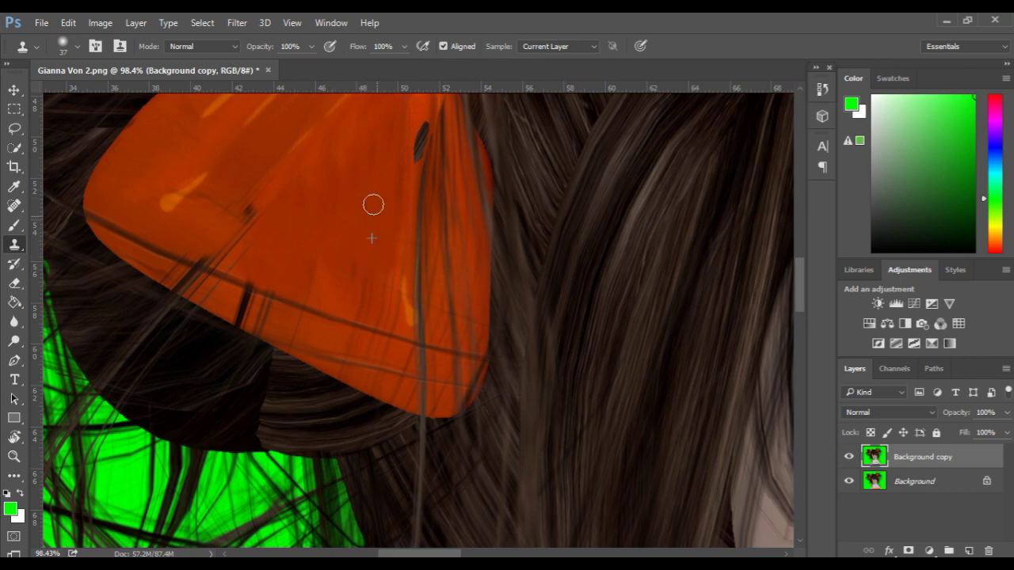
- Switch to the Brush tool, sample dark orange from the left bow's lower loop and reduce the soft tip to 71 px
scroll(356, 173, down, 5)
key(space)
drag(365, 176, 362, 282)
scroll(360, 283, up, 4)
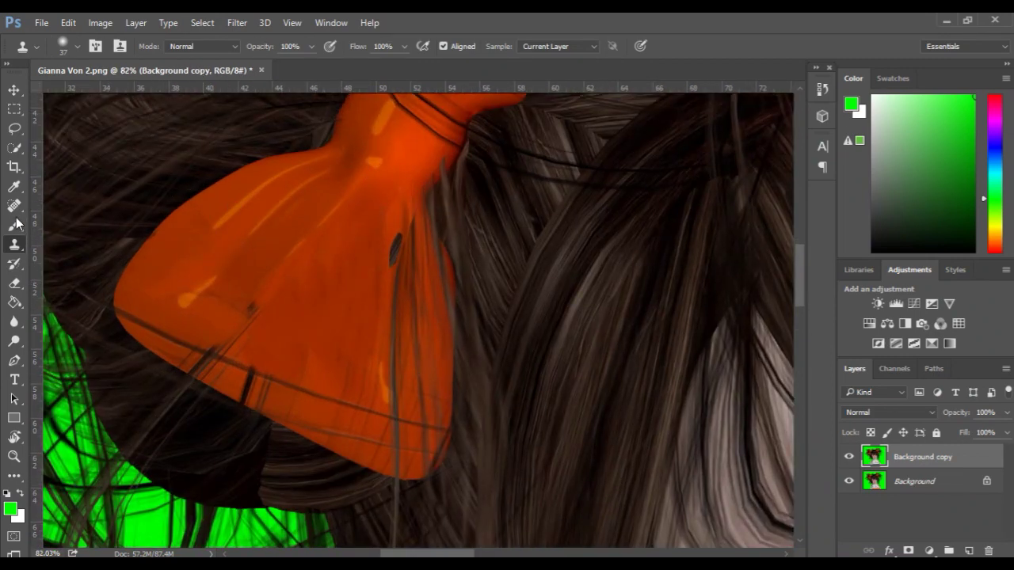
key(b)
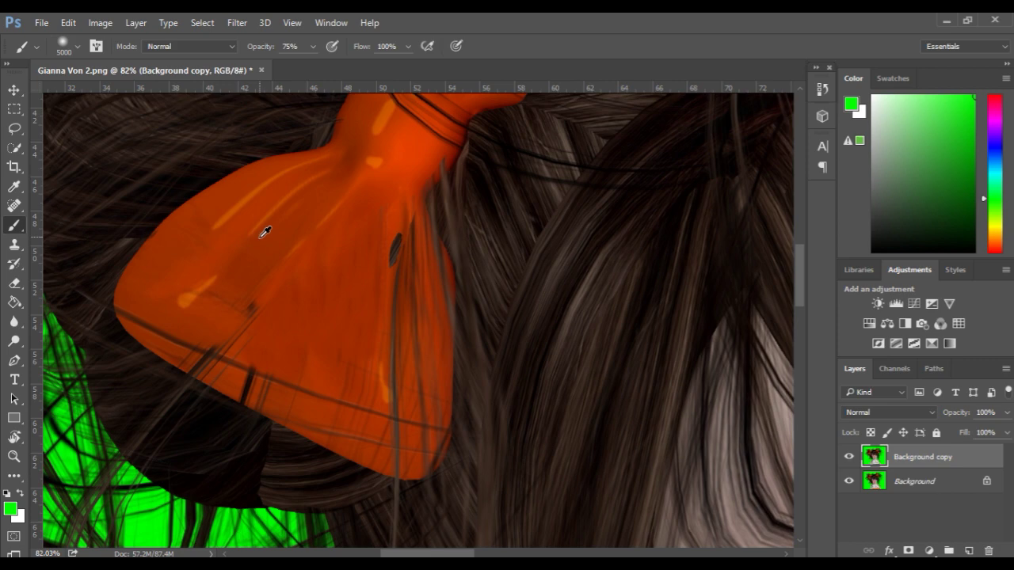
alt+click(270, 230)
mouse_move(348, 260)
mouse_down()
mouse_move(338, 269)
mouse_move(274, 267)
mouse_up()
drag(490, 243, 403, 242)
drag(571, 247, 22, 232)
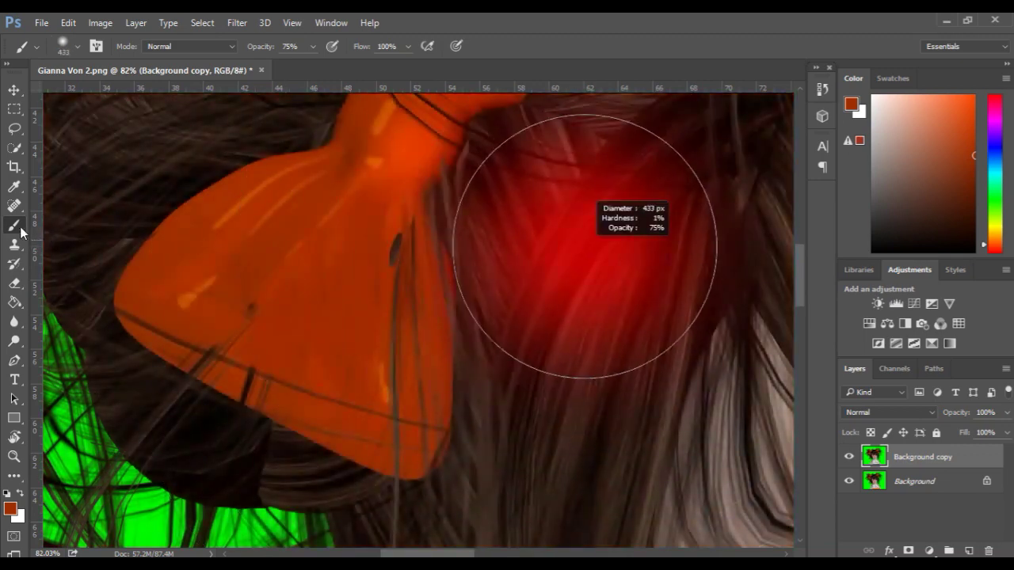
mouse_move(457, 239)
mouse_down()
mouse_move(328, 249)
mouse_move(349, 254)
mouse_up()
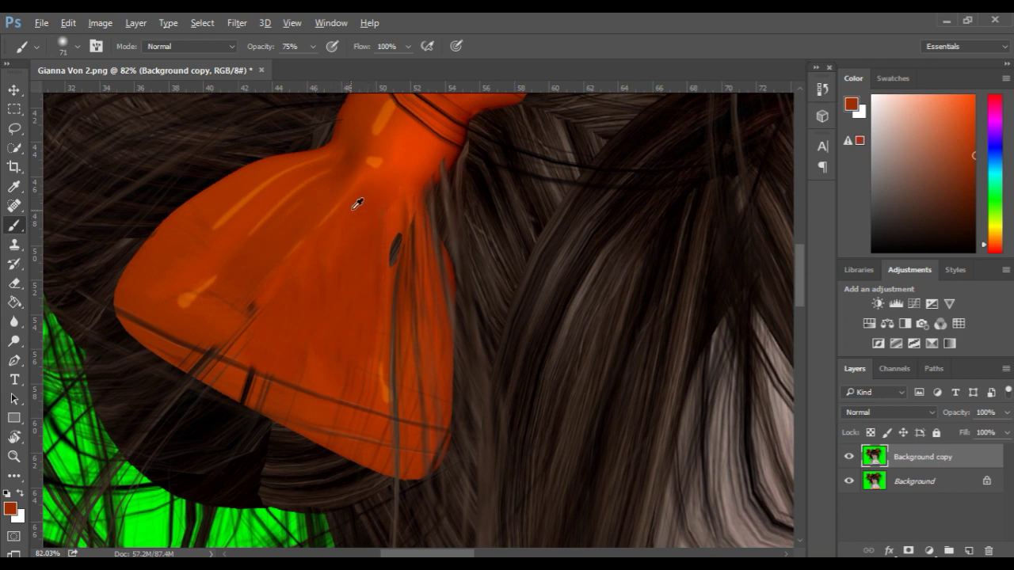
- Paint sampled orange with a 41 px soft tip over the crossing strands in the middle and along the bottom edge of the left bow's lower loop
alt+click(272, 236)
drag(364, 242, 360, 240)
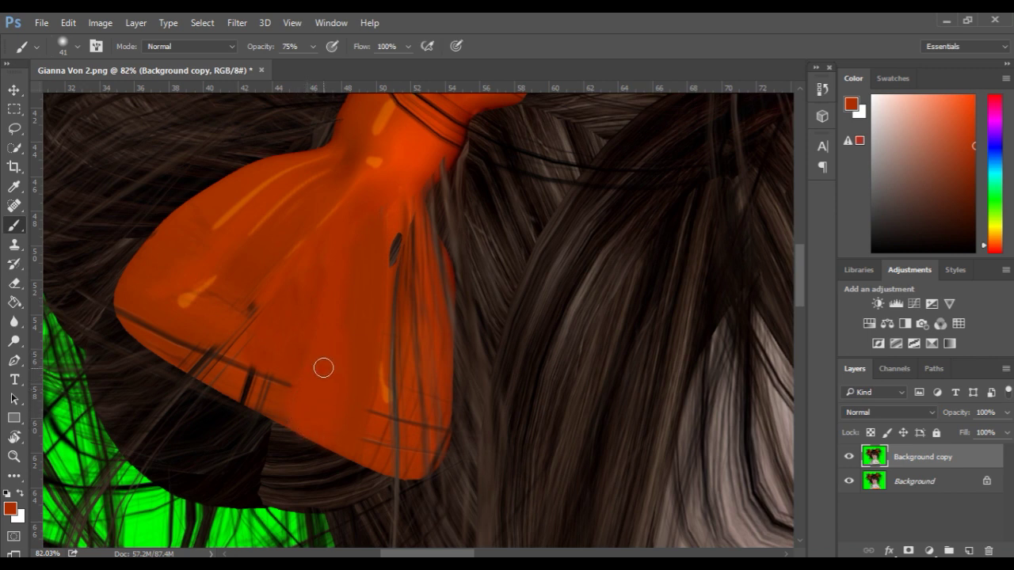
alt+click(302, 291)
mouse_move(276, 409)
mouse_down()
mouse_move(221, 383)
mouse_move(261, 397)
mouse_up()
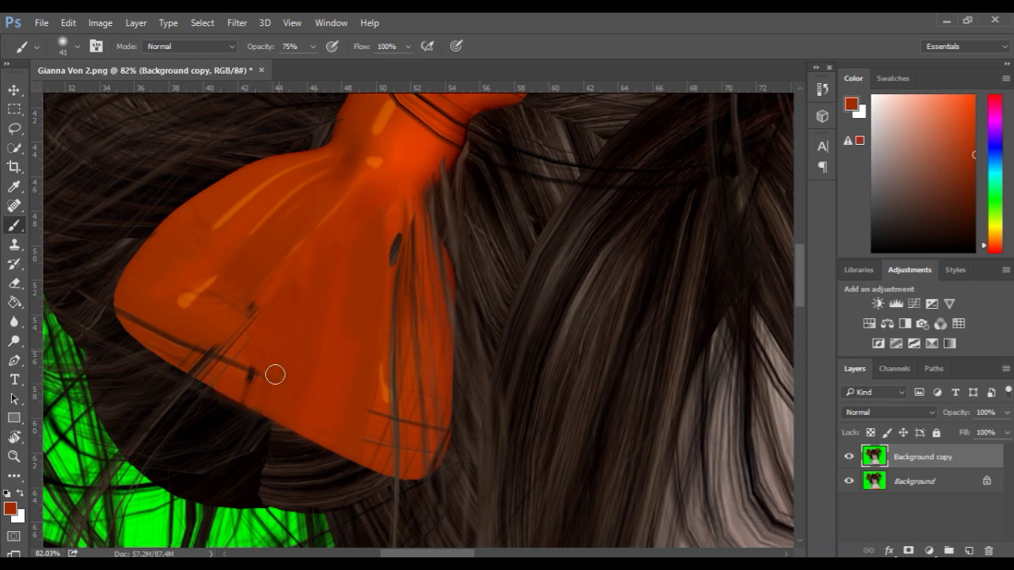
mouse_move(258, 389)
mouse_down()
mouse_move(256, 360)
mouse_move(241, 387)
mouse_up()
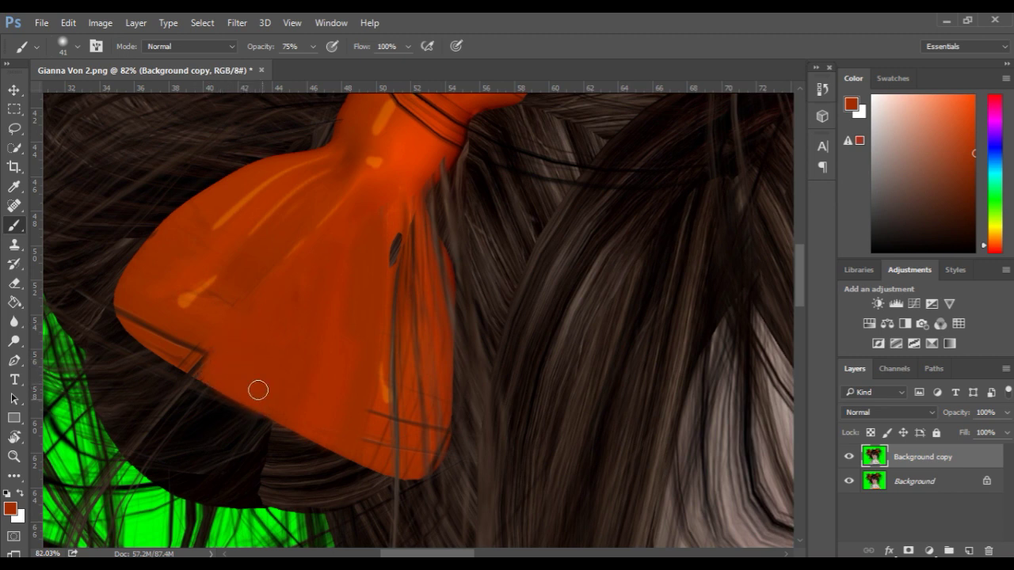
- Cover the remaining strands at the outer corner of the left bow's lower loop with dark orange, using a 37 px tip
key(space)
drag(258, 340, 331, 357)
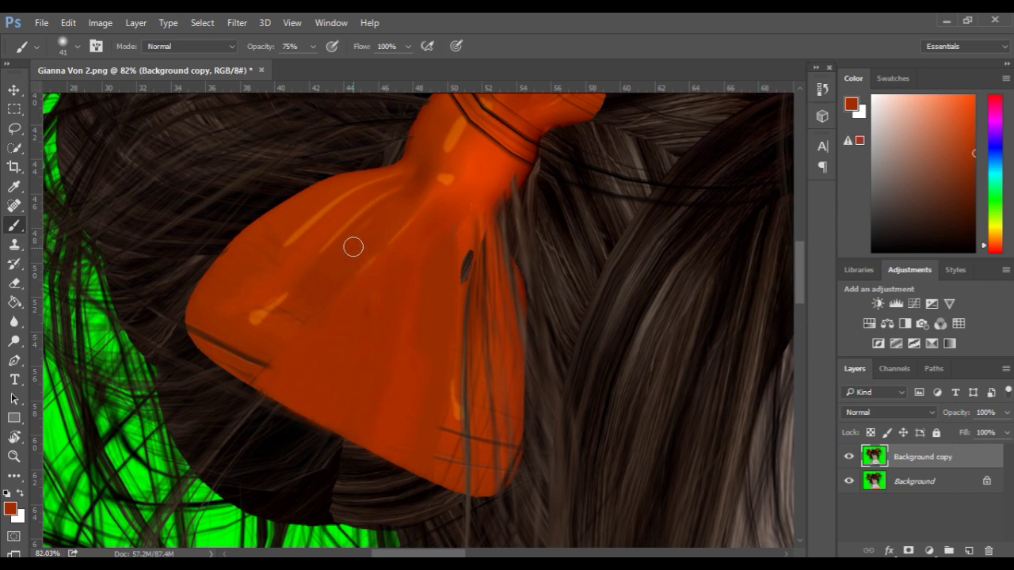
key(alt)
mouse_move(264, 351)
mouse_down()
mouse_move(251, 351)
mouse_move(242, 369)
mouse_move(238, 320)
mouse_move(236, 355)
mouse_up()
alt+right_click(237, 339)
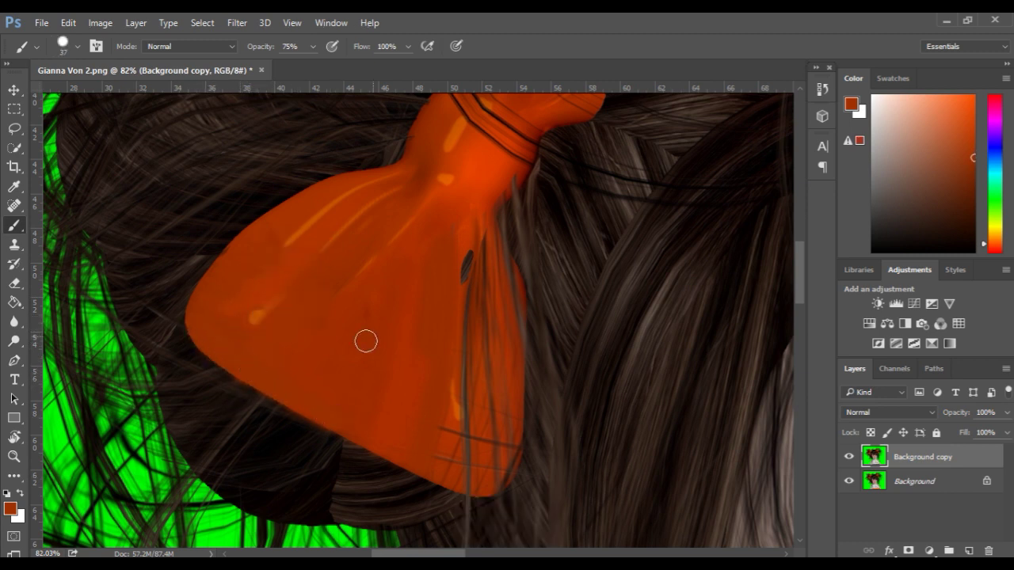
- Touch up the fabric around the lower loop's highlights with lighter orange, using a 20 px tip at 42% hardness
alt+right_click(324, 331)
alt+right_click(249, 261)
alt+right_click(278, 280)
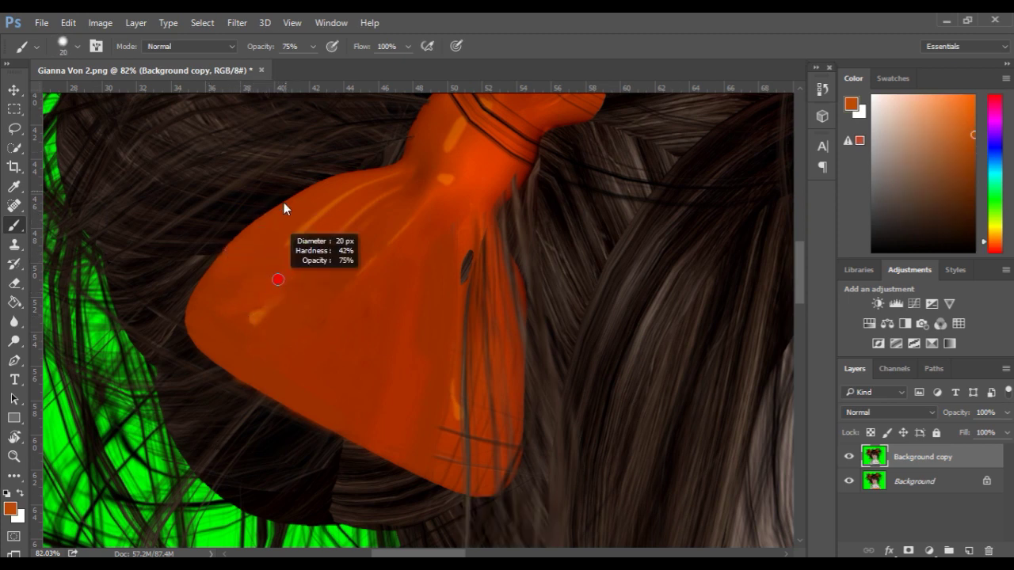
alt+right_click(400, 246)
alt+right_click(371, 329)
- Paint sampled orange at 89% opacity over the dark mark and the vertical strand beneath it on the left bow's lower loop
alt+click(462, 233)
drag(462, 232, 463, 333)
key(8)
key(9)
drag(458, 241, 451, 391)
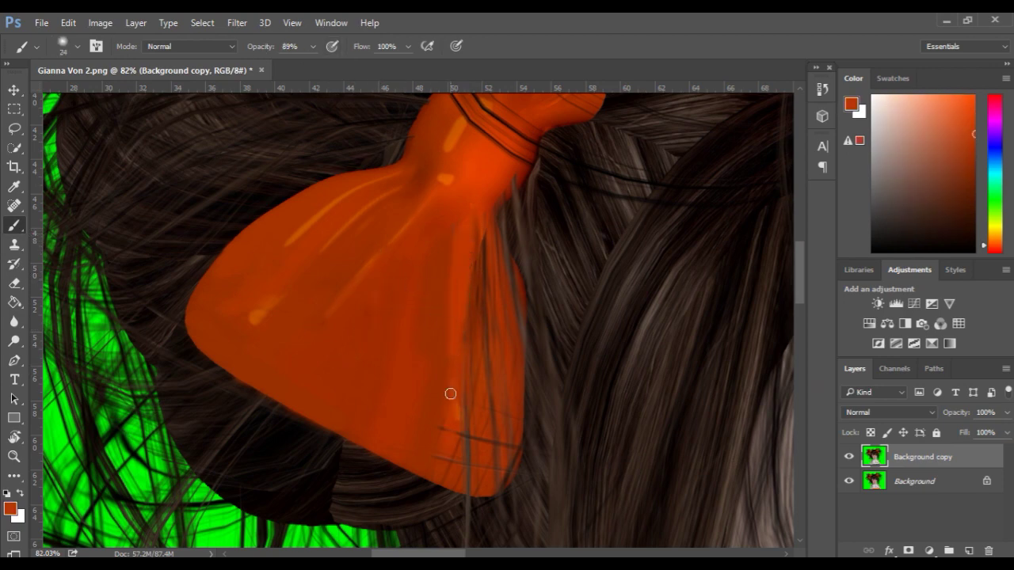
- Paint orange over the long vertical strands near the inner edge of the left bow's lower loop
scroll(450, 391, down, 3)
scroll(413, 324, up, 4)
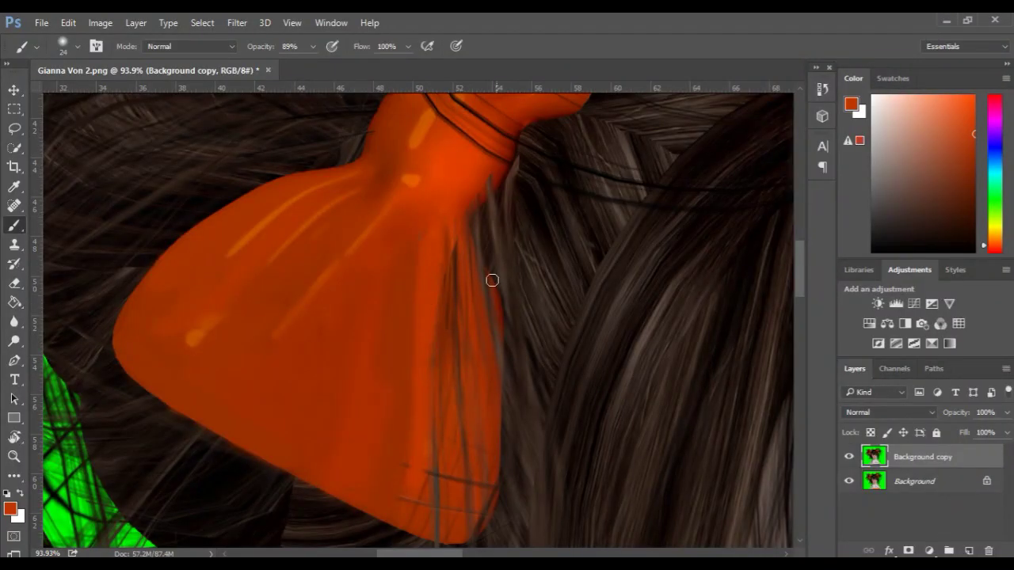
mouse_move(442, 258)
mouse_down()
mouse_move(475, 340)
mouse_move(490, 364)
mouse_up()
drag(485, 475, 480, 531)
drag(475, 321, 478, 262)
- Cover the strands at the lower loop's inner edge just below the knot with sampled orange, setting the brush opacity to 65%
alt+click(500, 170)
alt+click(480, 183)
drag(481, 183, 462, 171)
key(6)
key(5)
alt+click(494, 176)
- Paint sampled orange with a 50 px tip over the crossing strands at the bottom inner corner of the left bow's lower loop
key(ctrl+0)
scroll(288, 265, up, 5)
alt+click(306, 222)
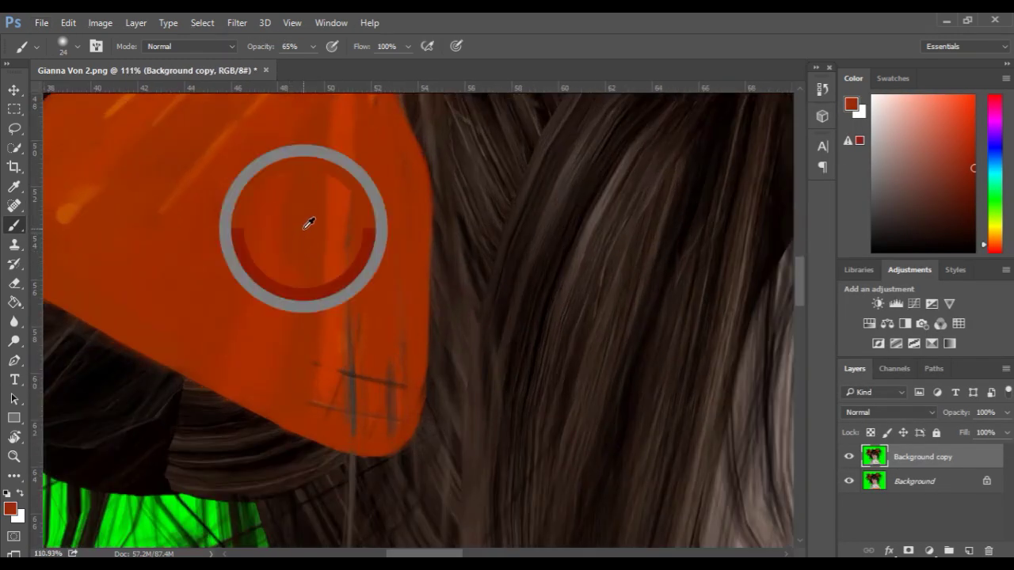
key(bracketright)
key(bracketright)
key(bracketright)
alt+click(346, 174)
mouse_move(352, 313)
mouse_down()
mouse_move(333, 369)
mouse_move(313, 380)
mouse_up()
- Smooth the folds on the inner half of the left bow's lower loop with sampled dark orange and a 40 px tip
scroll(383, 193, down, 3)
drag(245, 270, 278, 355)
alt+click(278, 355)
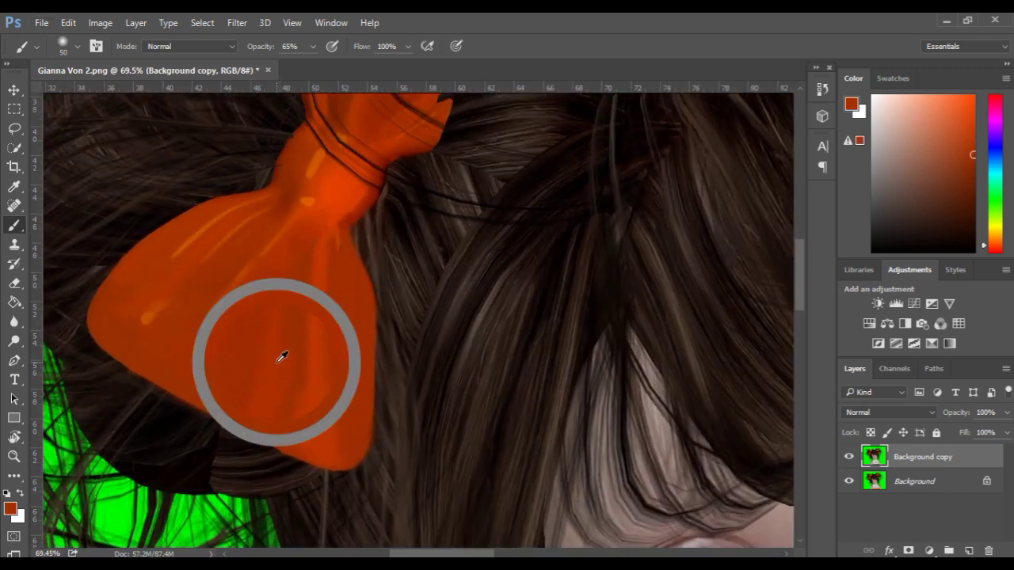
key(bracketleft)
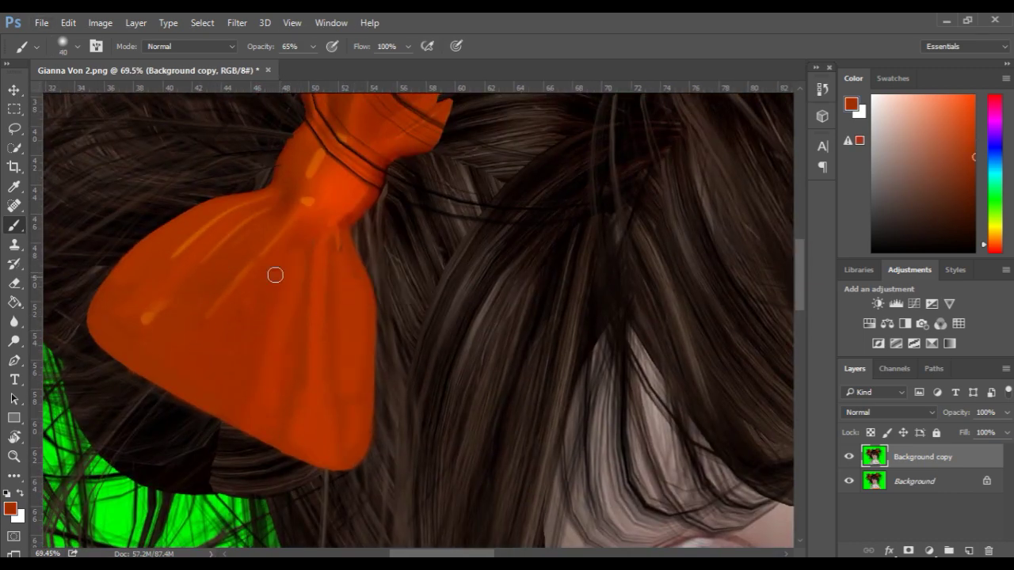
- Shade the folds down the middle of the left bow's lower loop with dark reddish brown, softening them at 28% opacity
scroll(344, 267, down, 5)
scroll(367, 375, up, 2)
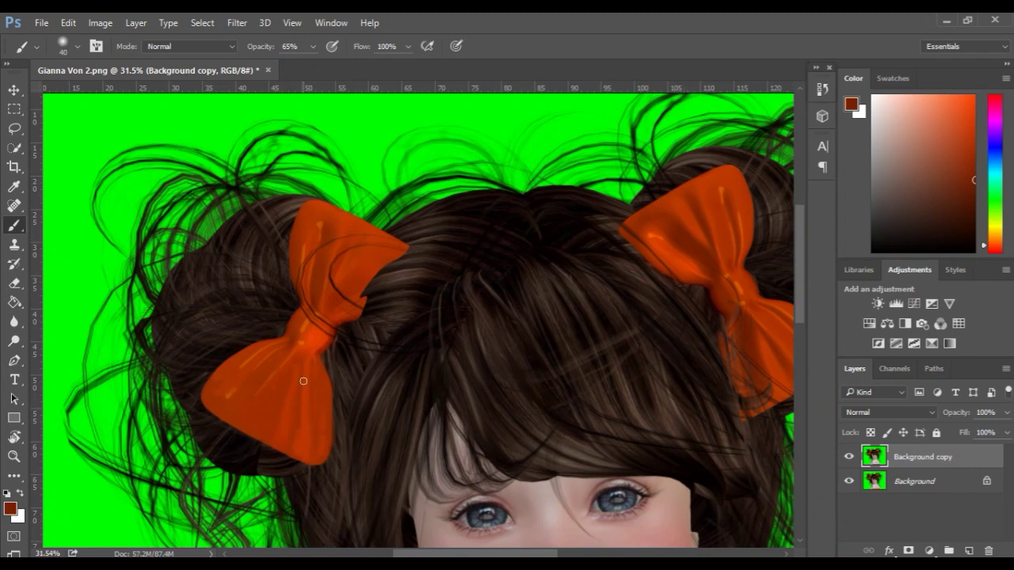
scroll(265, 417, up, 2)
mouse_move(281, 378)
mouse_down()
mouse_move(264, 439)
mouse_move(265, 382)
mouse_move(277, 436)
mouse_move(246, 414)
mouse_move(257, 433)
mouse_move(262, 407)
mouse_up()
key(ctrl+z)
scroll(248, 374, down, 2)
scroll(248, 375, up, 5)
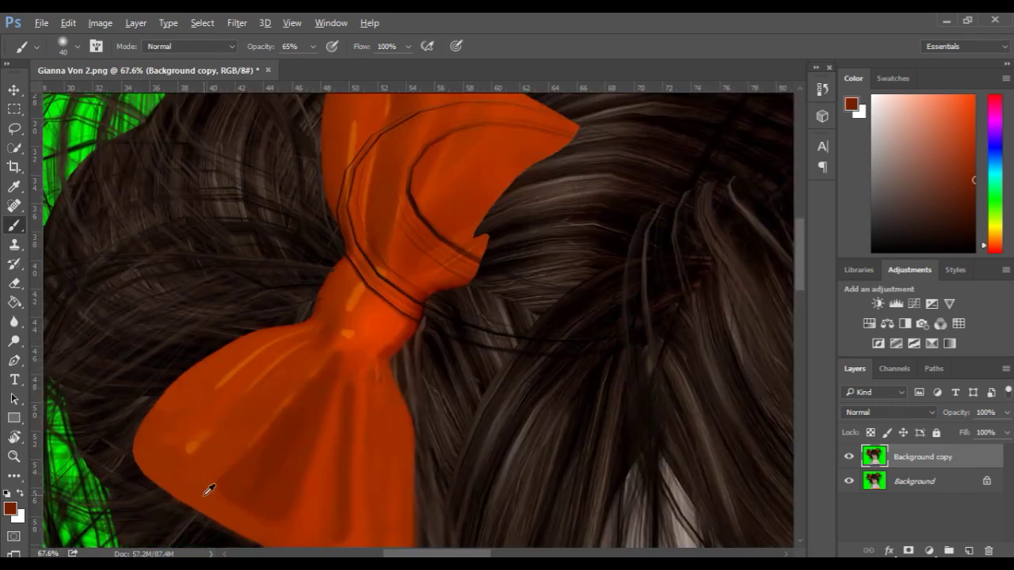
key(2)
key(8)
scroll(319, 383, down, 3)
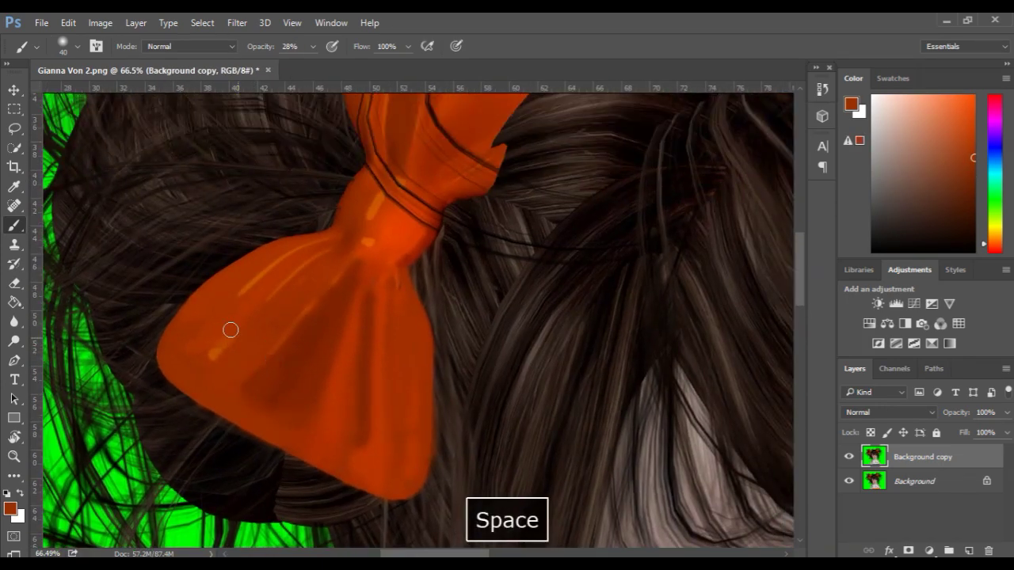
- Draw a Polygonal Lasso selection around the notched lower edge of the left bow's upper loop, from its tip to the knot
drag(399, 385, 299, 480)
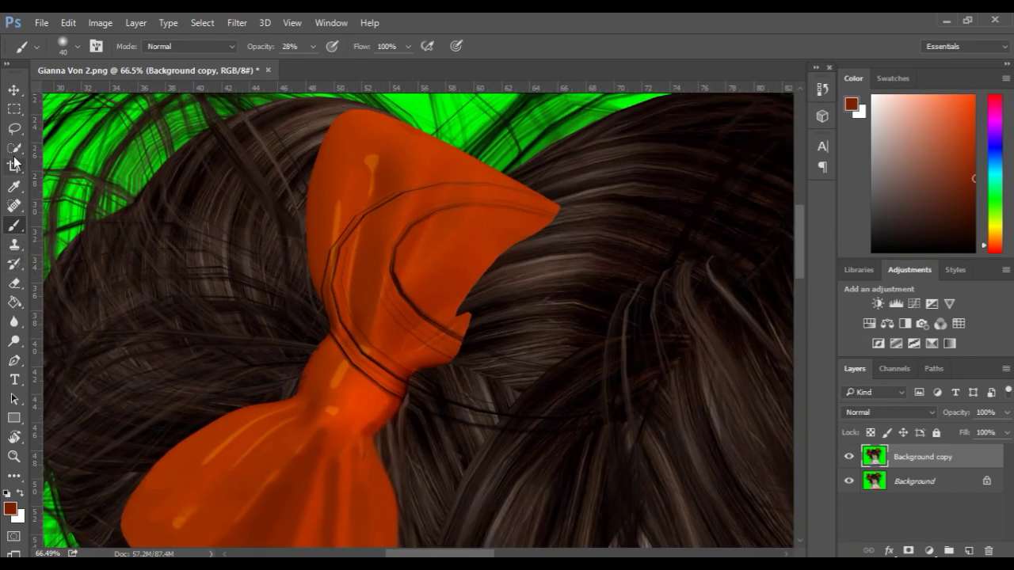
right_click(14, 129)
click(71, 143)
click(453, 361)
click(574, 216)
click(404, 289)
click(424, 357)
click(453, 361)
- Fill the selected part of the upper loop with sampled oranges at 100% opacity, rebuilding the notched edge and shading it darker
key(b)
key(0)
drag(445, 362, 622, 174)
alt+click(463, 324)
mouse_move(463, 328)
mouse_down()
mouse_move(640, 144)
mouse_move(465, 287)
mouse_move(587, 203)
mouse_move(453, 324)
mouse_move(477, 336)
mouse_move(518, 256)
mouse_move(500, 321)
mouse_move(512, 260)
mouse_move(424, 316)
mouse_up()
alt+click(446, 315)
alt+right_click(442, 294)
alt+click(408, 357)
alt+click(441, 345)
alt+click(470, 299)
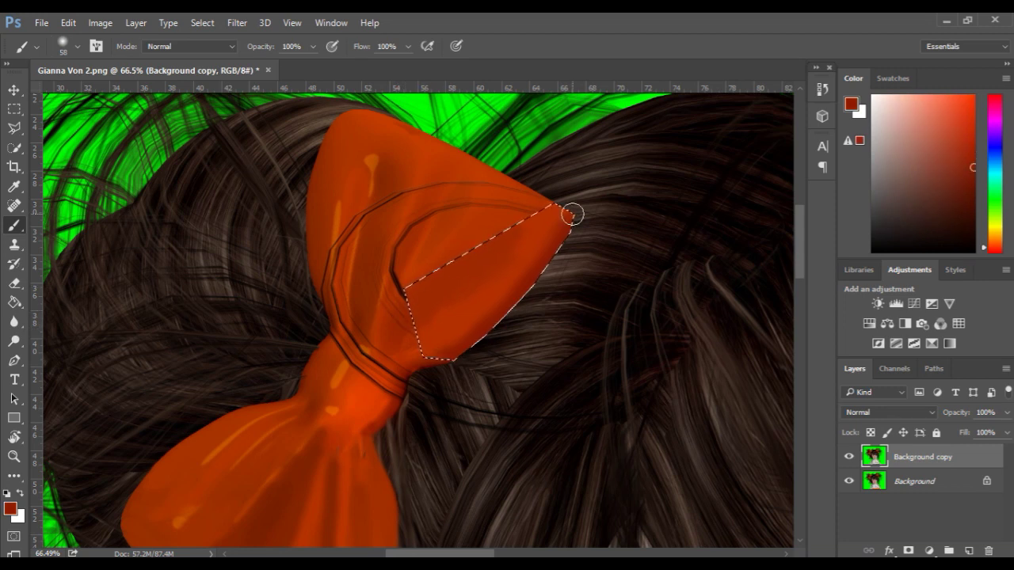
- Remove the selection and paint sampled orange at 100% opacity over the curved strands on the upper loop's outer half
key(ctrl+d)
alt+click(480, 236)
key(4)
key(3)
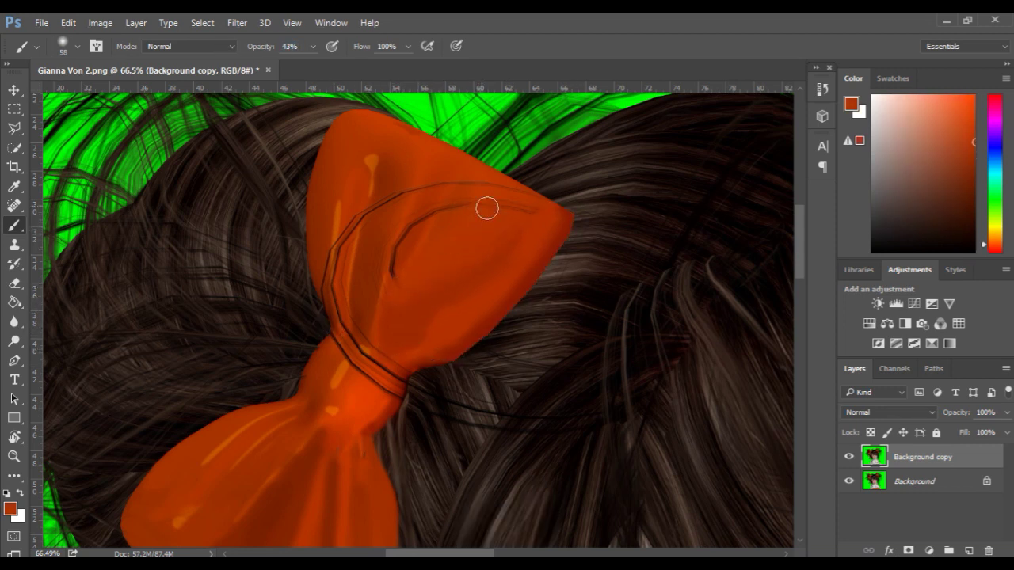
key(0)
alt+click(429, 197)
drag(437, 208, 394, 270)
alt+click(446, 235)
drag(470, 186, 432, 190)
- Paint over the double curved strand on the other half of the upper loop with small soft tips at 67% opacity
alt+right_click(420, 177)
alt+right_click(420, 180)
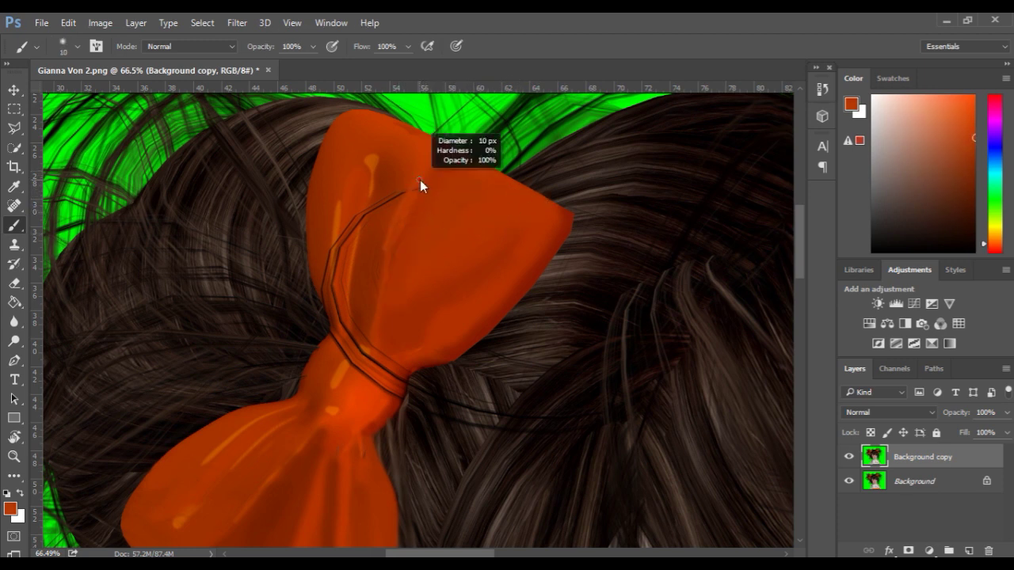
alt+right_click(378, 222)
text(67)
mouse_move(406, 192)
mouse_down()
mouse_move(370, 246)
mouse_move(388, 185)
mouse_move(356, 334)
mouse_move(367, 205)
mouse_move(357, 185)
mouse_move(361, 367)
mouse_move(351, 242)
mouse_move(328, 262)
mouse_move(337, 310)
mouse_up()
alt+click(328, 221)
drag(329, 225, 319, 225)
drag(327, 260, 338, 336)
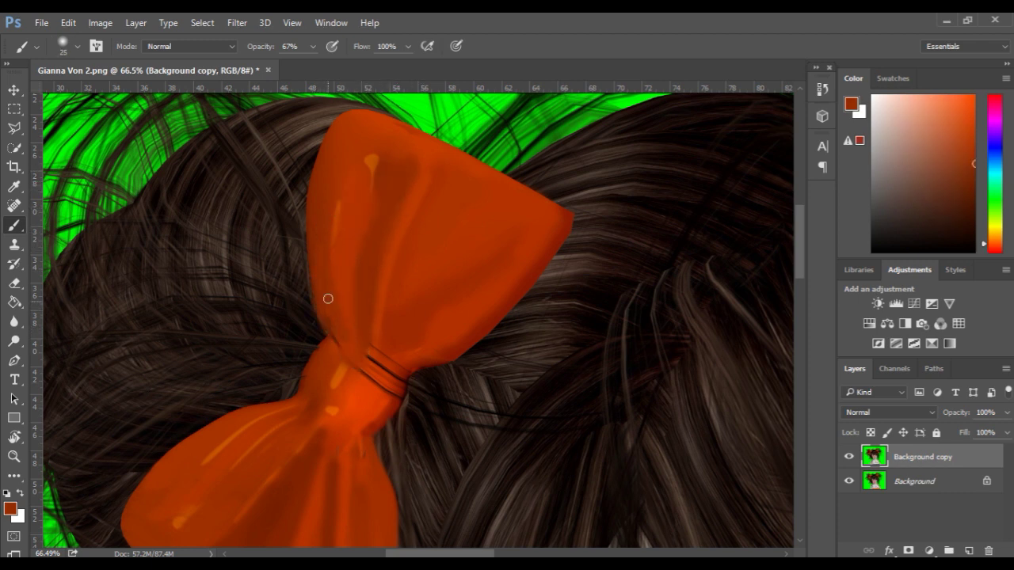
- Clean the upper loop's edge beside the knot with a 20 px dark orange tip, undo the last stroke and raise the opacity to 100%
alt+right_click(324, 283)
scroll(337, 331, up, 2)
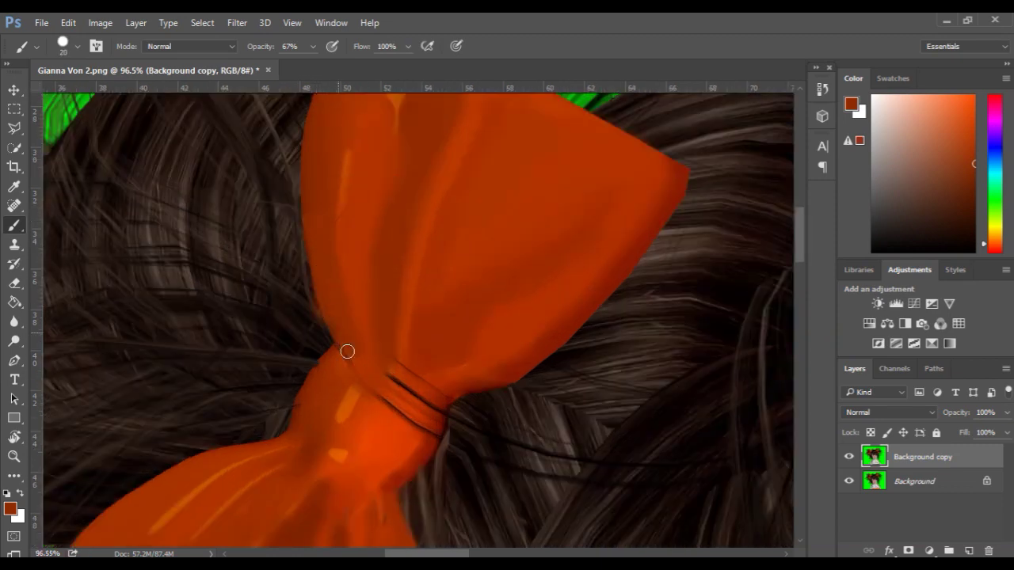
key(ctrl+z)
key(0)
alt+right_click(344, 184)
- Blend the dark fold above the left bow's knot with sampled dark orange, using a 28 px tip at 38% opacity
key(bracketleft)
key(3)
key(8)
alt+click(369, 154)
scroll(317, 188, down, 3)
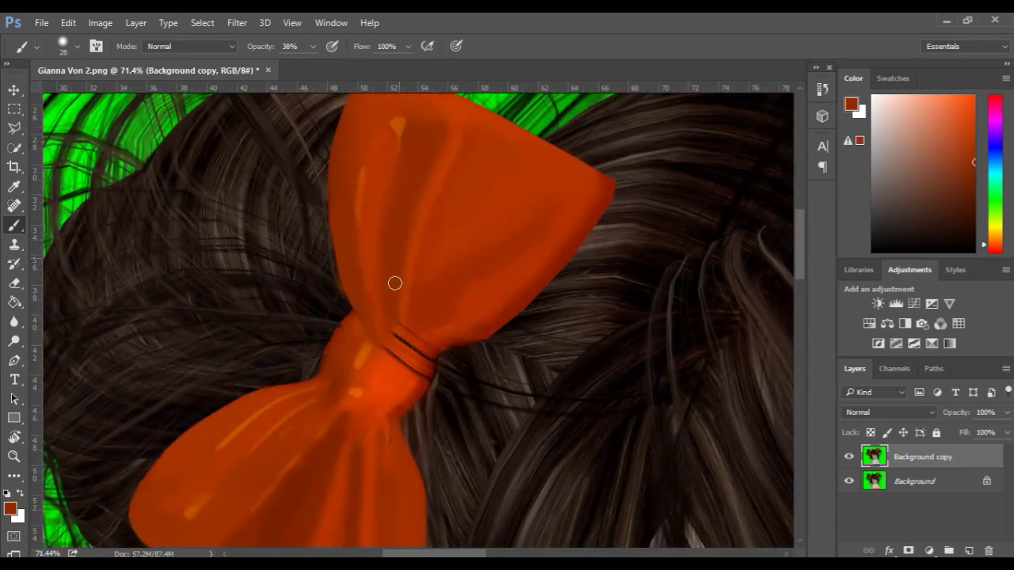
- Paint over the dark strands crossing the left bow's knot at 100% opacity and undo the last dark red stroke
scroll(400, 349, up, 3)
mouse_move(396, 332)
mouse_down()
mouse_move(426, 357)
mouse_move(426, 261)
mouse_up()
mouse_move(478, 287)
mouse_down()
mouse_move(487, 282)
mouse_move(448, 369)
mouse_up()
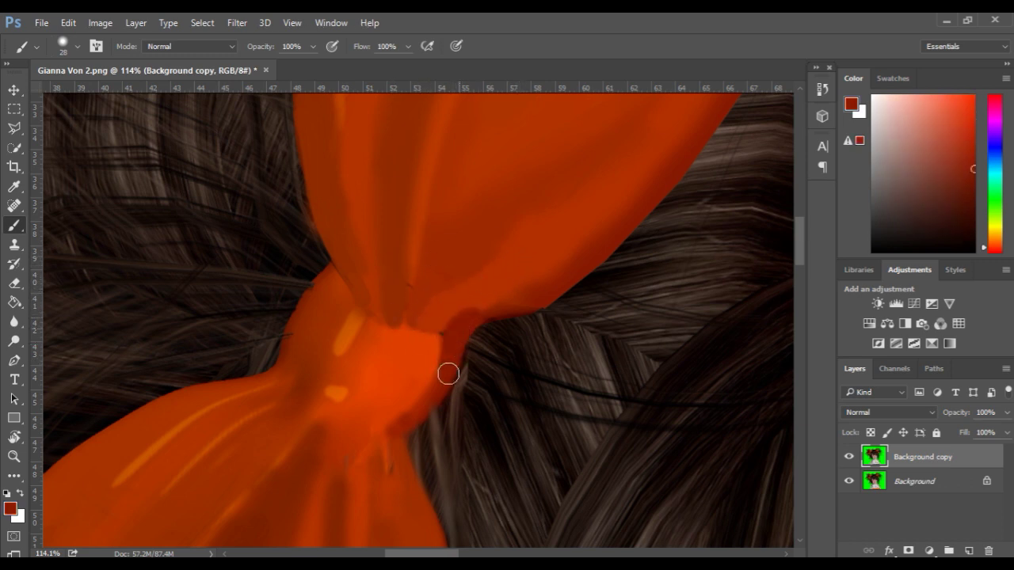
key(ctrl+z)
- Blend the transition between the left bow's knot and its upper loop with sampled orange and a 47 px tip
scroll(356, 373, down, 3)
alt+click(369, 351)
drag(396, 373, 378, 221)
scroll(378, 357, up, 3)
mouse_move(383, 339)
mouse_down()
mouse_move(423, 294)
mouse_move(437, 325)
mouse_up()
scroll(410, 409, down, 5)
scroll(349, 242, up, 3)
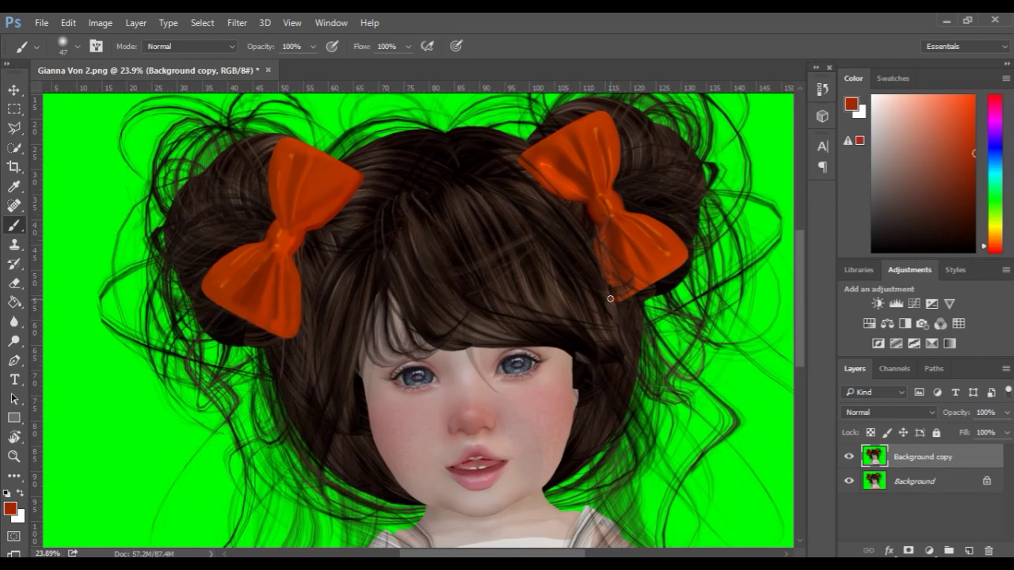
- Cover the dark strand crossing the right bow's knot with sampled dark orange at 63% opacity, undoing the unsatisfactory strokes
scroll(334, 281, up, 1)
drag(530, 211, 261, 349)
scroll(261, 349, up, 5)
alt+click(355, 199)
drag(368, 206, 397, 239)
key(ctrl+z)
alt+click(332, 188)
key(6)
key(3)
alt+click(356, 165)
drag(356, 166, 418, 217)
alt+click(434, 236)
key(ctrl+z)
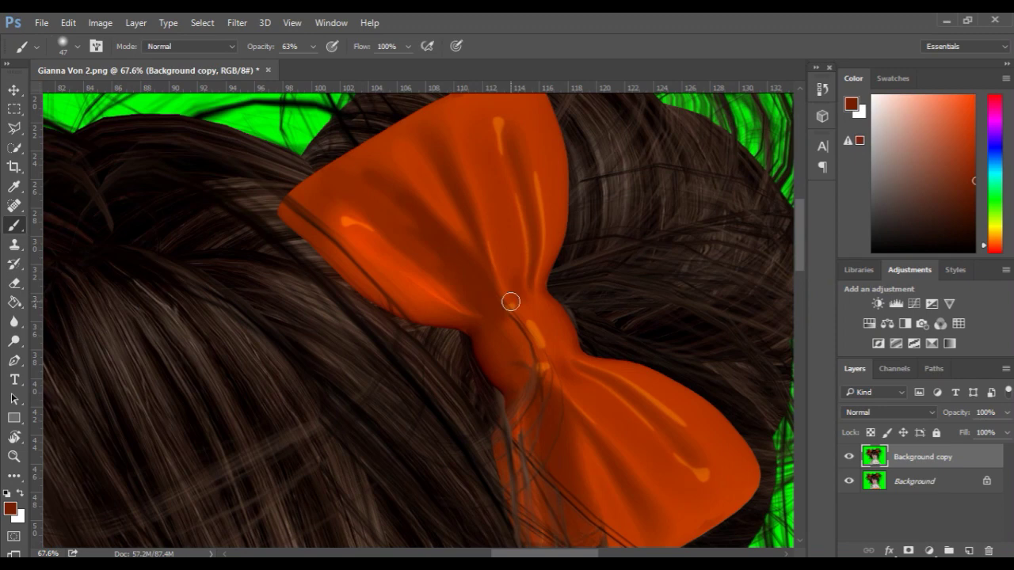
drag(510, 302, 530, 346)
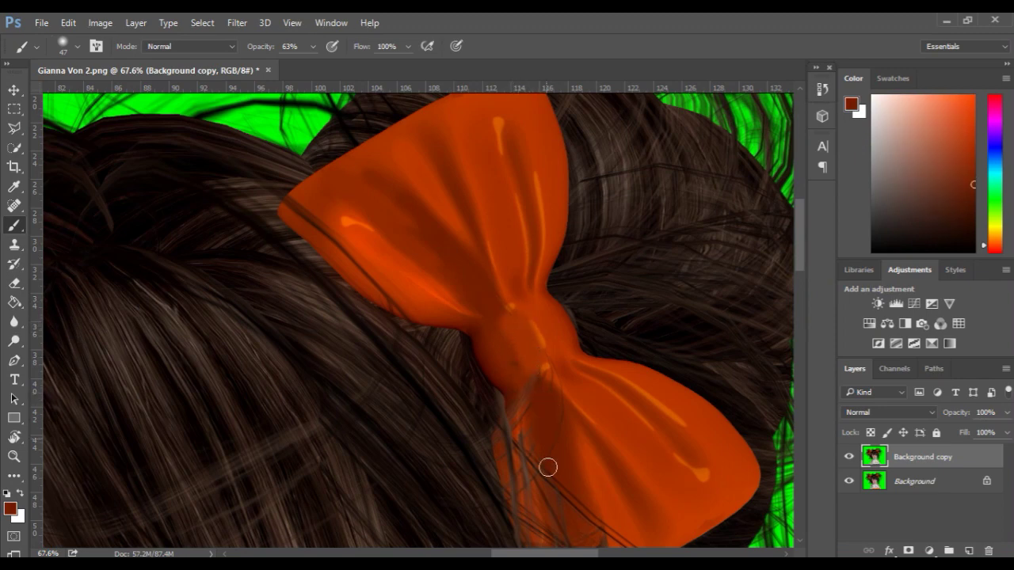
- Paint sampled oranges over the strands just below the right bow's knot, beside its small highlight, with an 18 px tip
scroll(542, 430, up, 4)
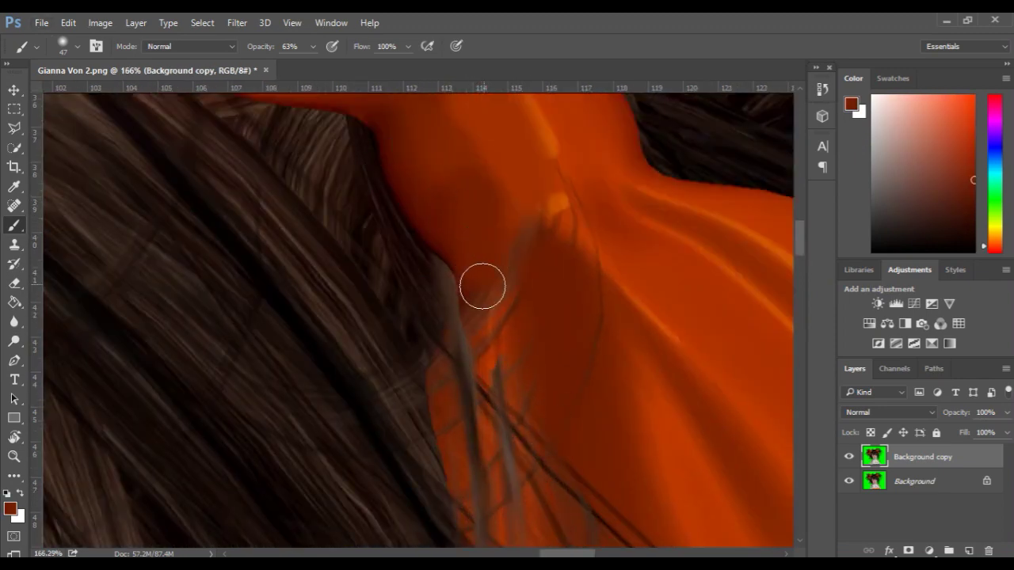
alt+click(555, 276)
drag(552, 226, 571, 233)
alt+click(567, 193)
alt+click(584, 243)
alt+click(605, 237)
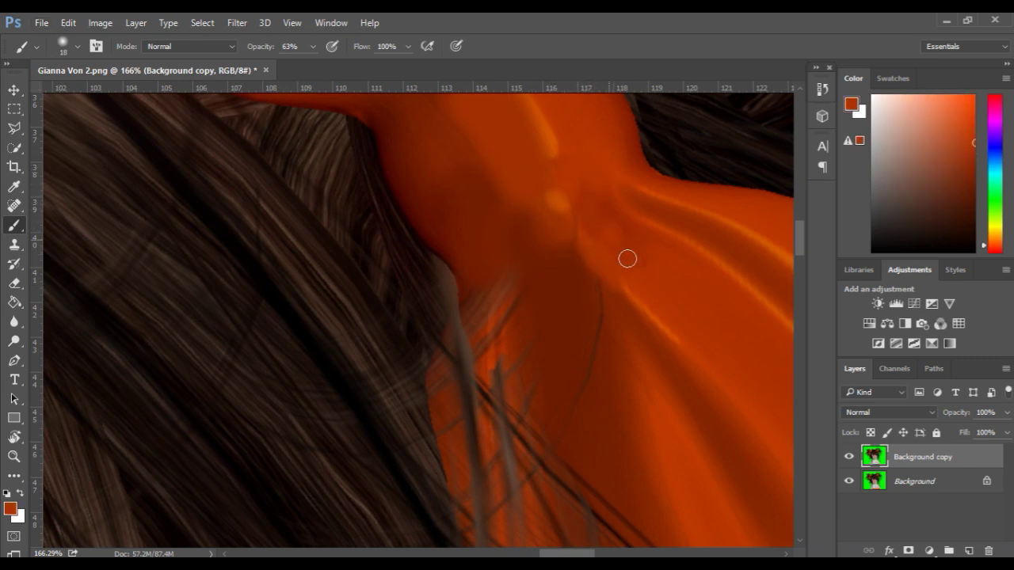
- Cover the thin curved strand along the dark fold below the right bow's knot with sampled dark orange
alt+click(596, 280)
mouse_move(612, 282)
mouse_down()
mouse_move(605, 304)
mouse_move(616, 347)
mouse_up()
alt+click(571, 302)
scroll(569, 412, down, 4)
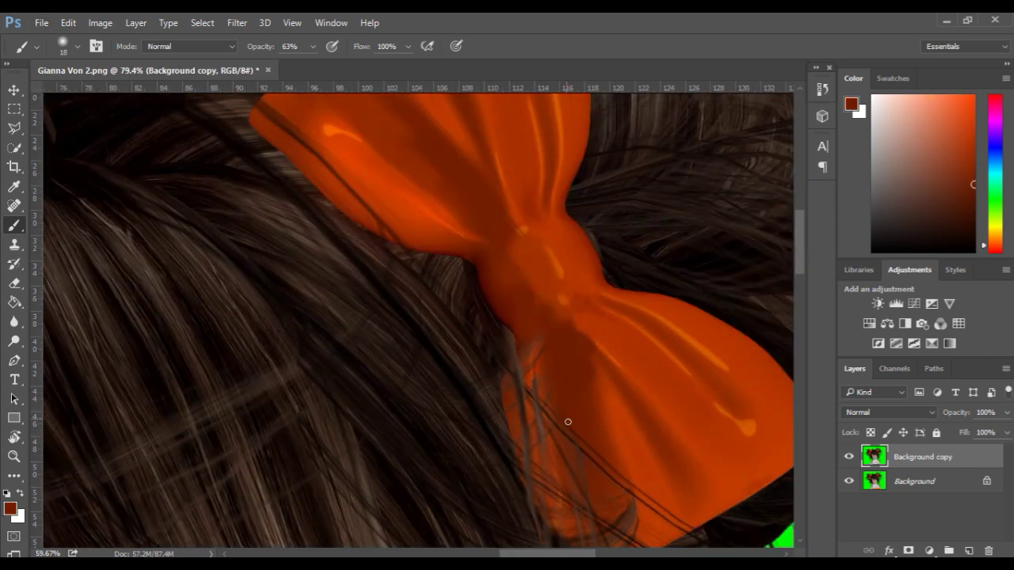
- Darken and blend the fold below the right bow's knot with a 39 px tip at 35% opacity
scroll(563, 407, up, 2)
scroll(644, 451, up, 2)
alt+right_click(583, 296)
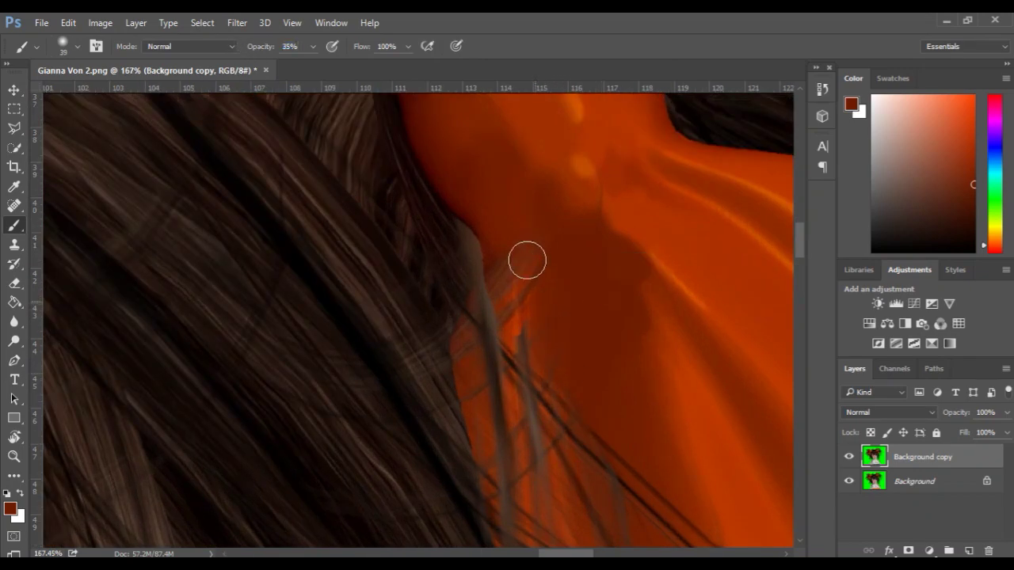
mouse_move(570, 430)
mouse_down()
mouse_move(348, 267)
mouse_move(389, 380)
mouse_up()
drag(331, 323, 313, 242)
- Draw a Polygonal Lasso selection around the strand-covered inner half of the right bow's lower loop
key(l)
scroll(313, 242, down, 4)
click(351, 237)
click(340, 268)
click(349, 352)
click(390, 466)
click(520, 395)
double_click(403, 218)
- Paint the selected half of the lower loop with sampled orange at 65% opacity, covering the strands around a dark central fold
key(b)
alt+right_click(399, 272)
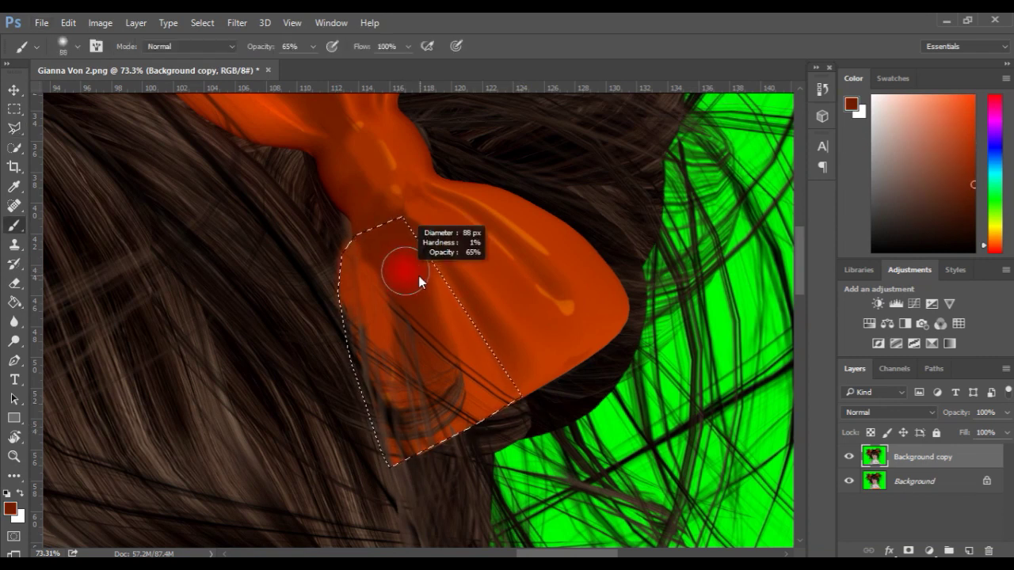
drag(421, 317, 396, 428)
alt+click(487, 362)
mouse_move(438, 279)
mouse_down()
mouse_move(490, 408)
mouse_move(513, 410)
mouse_move(475, 418)
mouse_move(459, 393)
mouse_move(413, 446)
mouse_move(382, 390)
mouse_move(387, 415)
mouse_move(352, 331)
mouse_move(366, 296)
mouse_move(404, 422)
mouse_move(371, 301)
mouse_move(483, 392)
mouse_up()
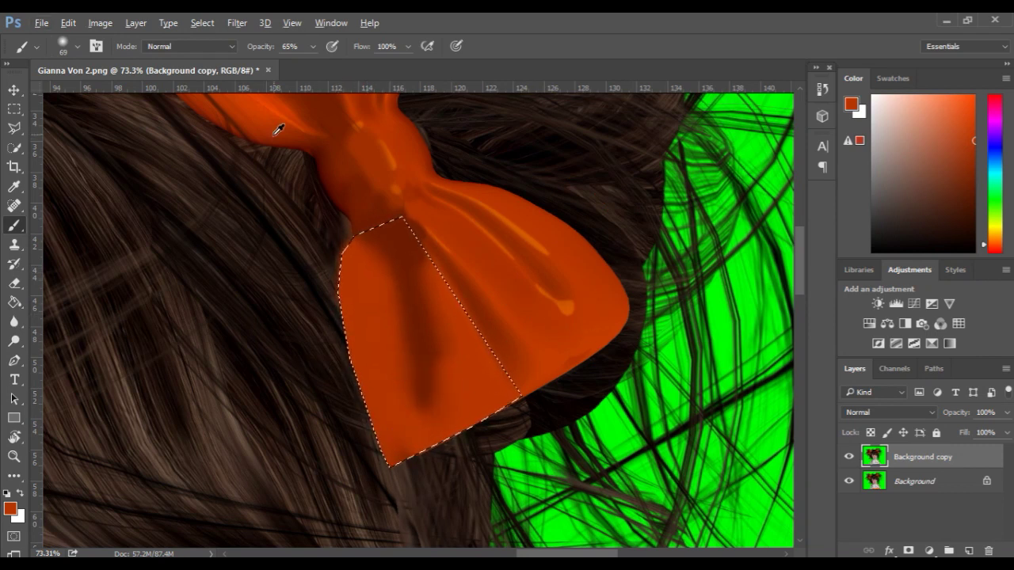
- Shade the right bow's lower loop along its inner edge with dark orange at 97% opacity and remove the selection
drag(256, 46, 281, 46)
mouse_move(345, 302)
mouse_down()
mouse_move(392, 464)
mouse_move(460, 378)
mouse_move(376, 403)
mouse_up()
scroll(563, 424, down, 5)
scroll(403, 491, up, 5)
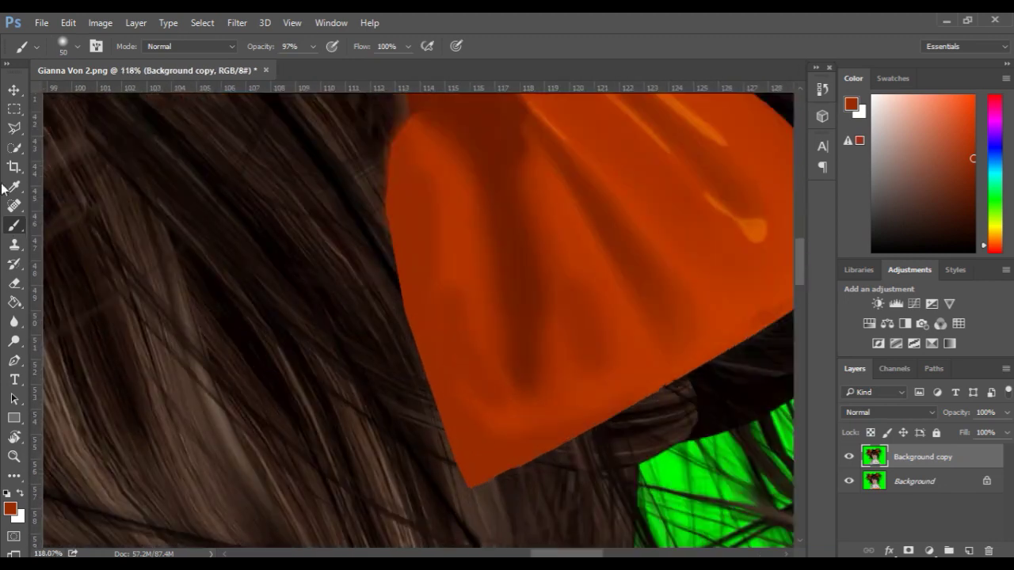
alt+click(481, 499)
key(s)
drag(500, 428, 436, 401)
key(ctrl+z)
click(822, 89)
click(781, 179)
click(466, 235)
alt+right_click(442, 402)
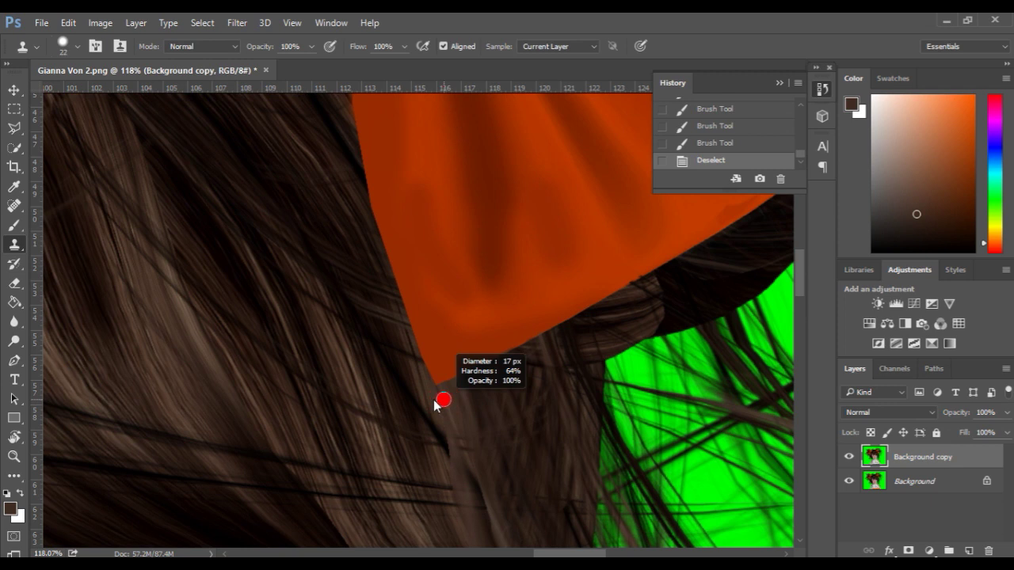
click(436, 385)
click(442, 385)
click(448, 385)
key(ctrl+z)
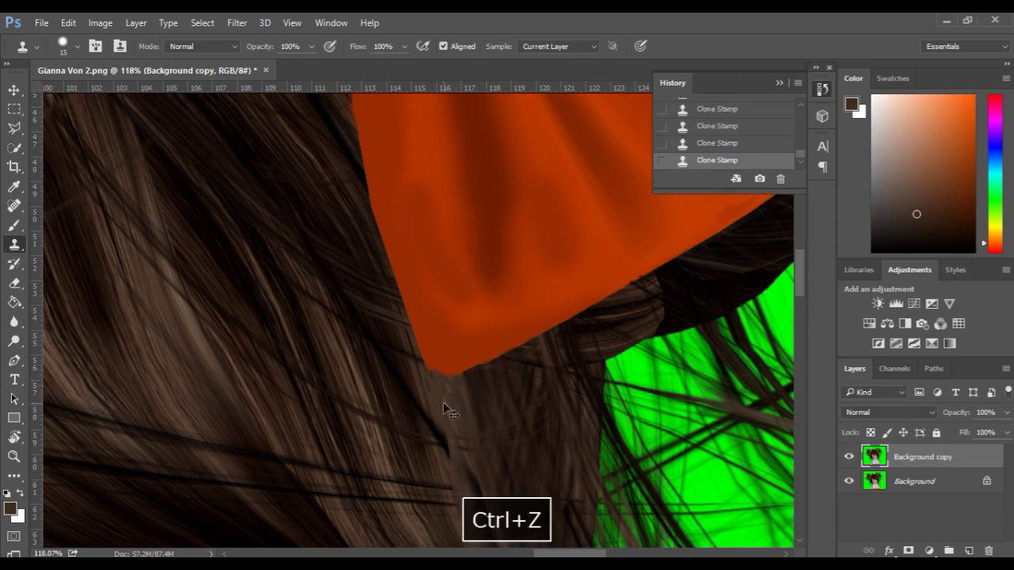
click(780, 180)
click(464, 234)
- Outline the area around the bottom corner of the right bow's lower loop with a Polygonal Lasso selection
key(l)
click(424, 365)
click(520, 346)
click(511, 415)
click(378, 418)
click(425, 365)
- Clone hair around the selected bow corner with a 15 px Clone Stamp at 100% opacity and remove the selection
key(s)
mouse_move(423, 379)
mouse_down()
mouse_move(446, 408)
mouse_move(441, 373)
mouse_move(468, 388)
mouse_move(476, 408)
mouse_up()
key(ctrl+d)
- Soften the right bow's edges where they meet the hair with a 67 px Blur tool at 100% strength
scroll(574, 494, down, 5)
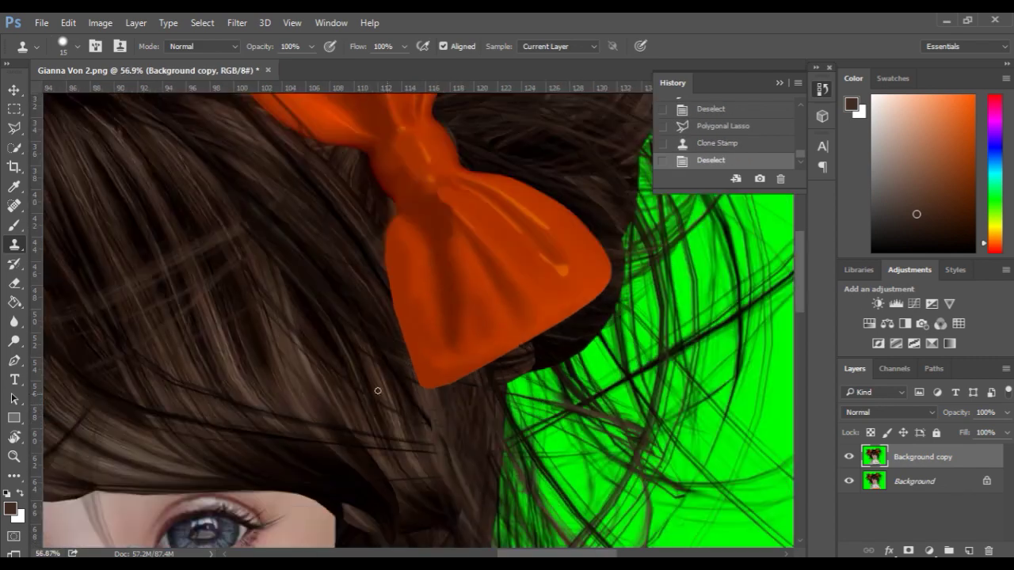
scroll(237, 238, down, 2)
scroll(238, 238, up, 2)
click(15, 321)
drag(469, 344, 485, 353)
drag(494, 405, 567, 425)
drag(554, 277, 554, 286)
- Examine both retouched bows and the surrounding hair, close up and across the whole portrait
scroll(296, 370, down, 3)
scroll(296, 370, up, 1)
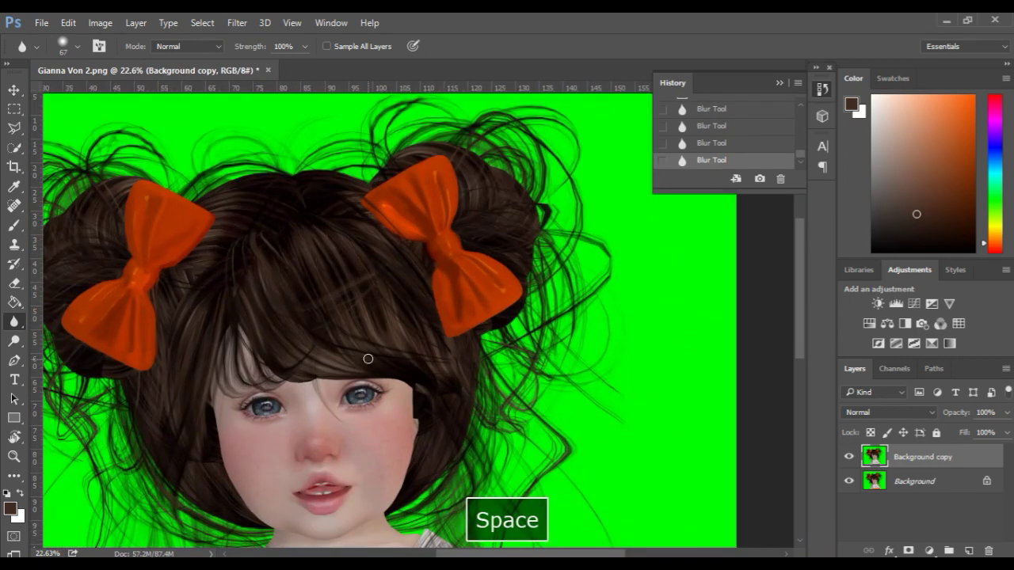
scroll(343, 322, up, 1)
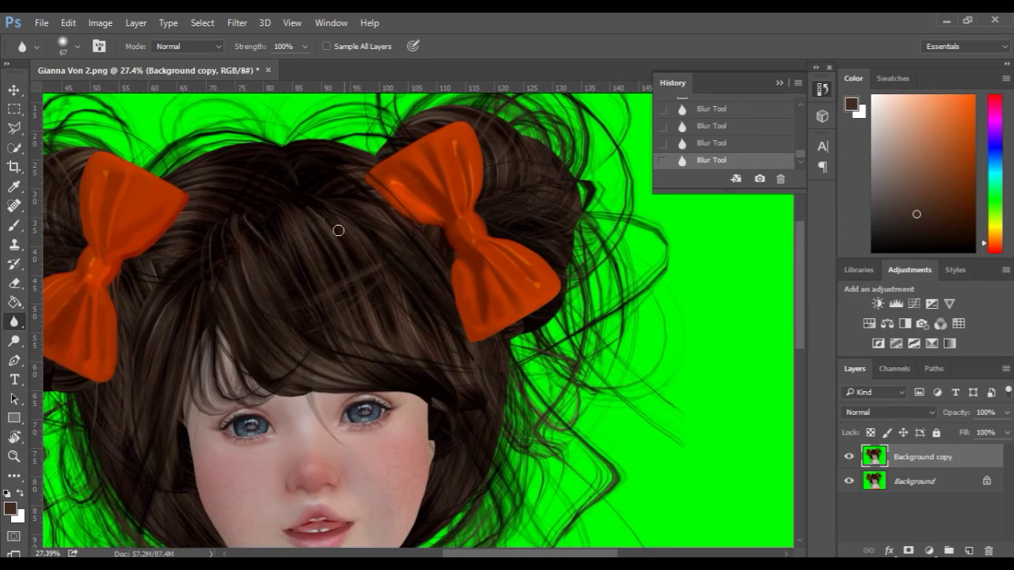
scroll(516, 196, up, 2)
scroll(515, 199, down, 1)
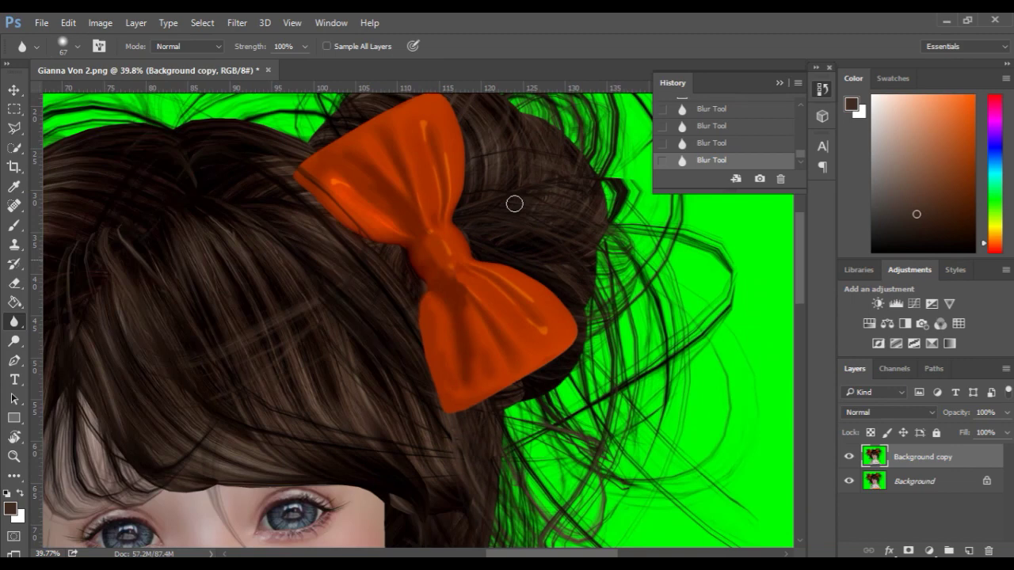
scroll(507, 210, down, 2)
scroll(182, 230, down, 1)
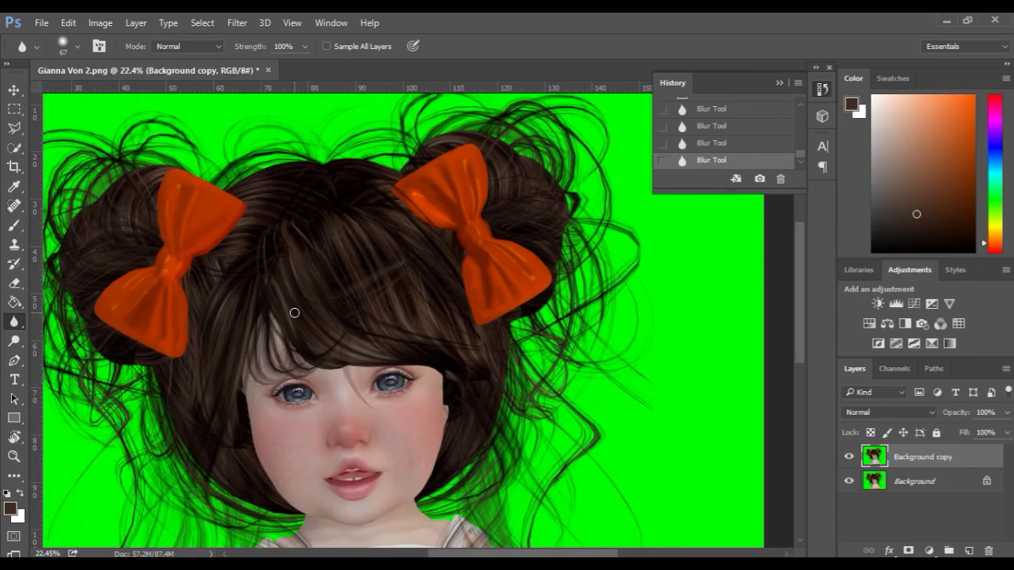
scroll(294, 313, down, 1)
- Smooth the sharply bent strand right of the girl's cheek using Liquify's Forward Warp at sizes 91 and 46, pressure 50
click(236, 22)
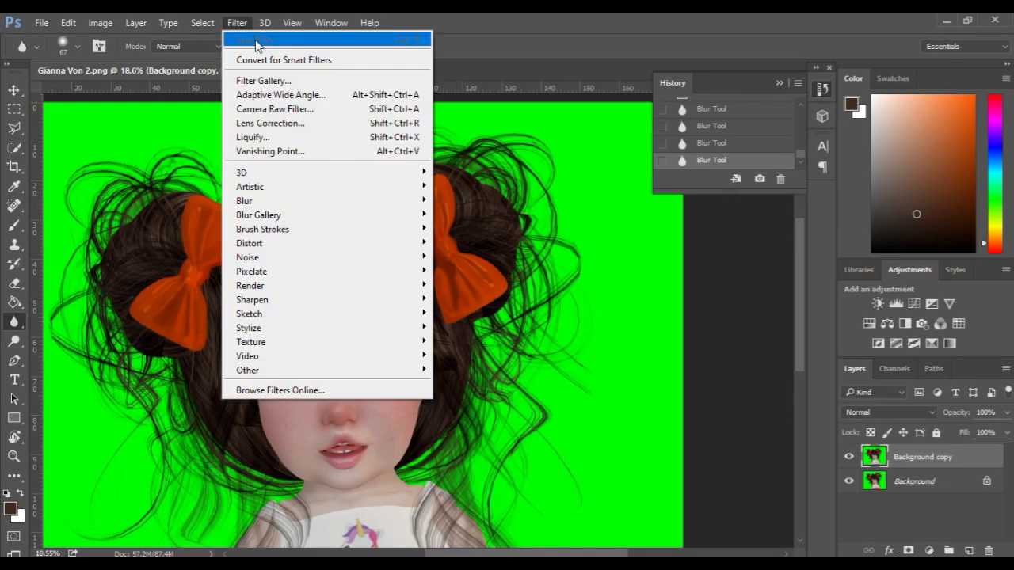
click(269, 139)
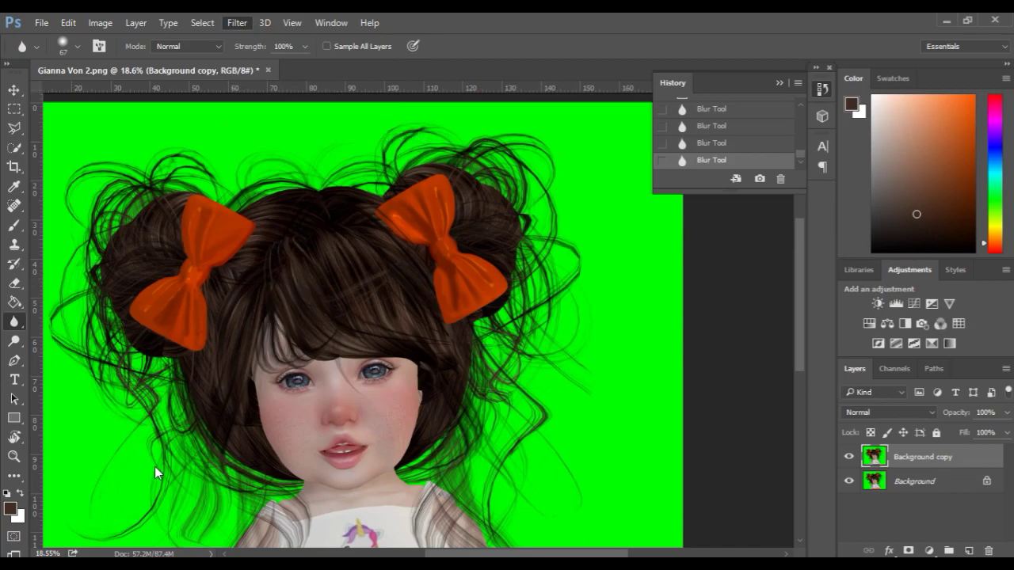
scroll(567, 349, up, 2)
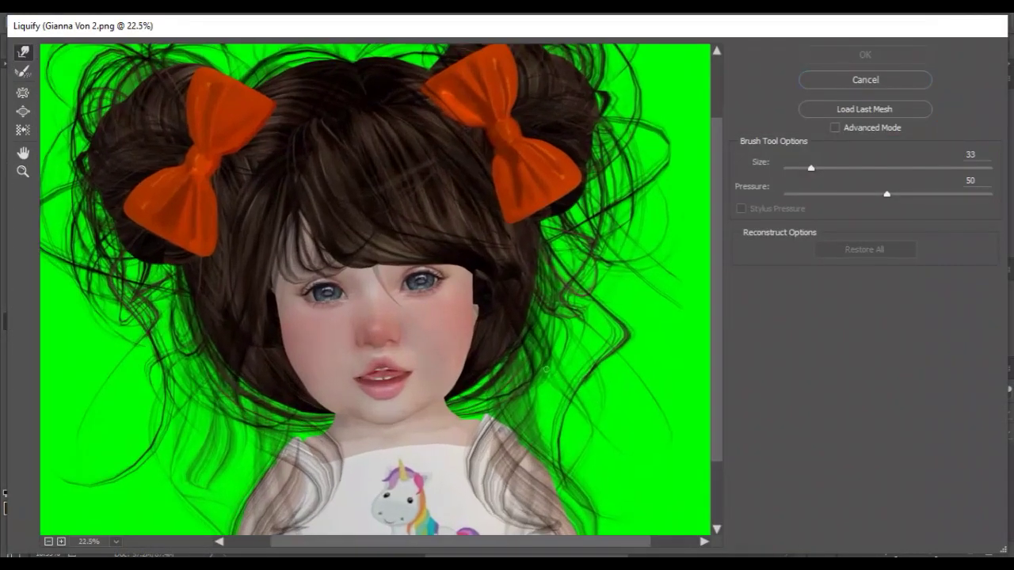
scroll(567, 349, up, 2)
key(space)
drag(516, 258, 335, 261)
mouse_move(629, 354)
mouse_down()
mouse_move(546, 354)
mouse_move(534, 377)
mouse_move(383, 281)
mouse_up()
scroll(546, 354, up, 3)
key(space)
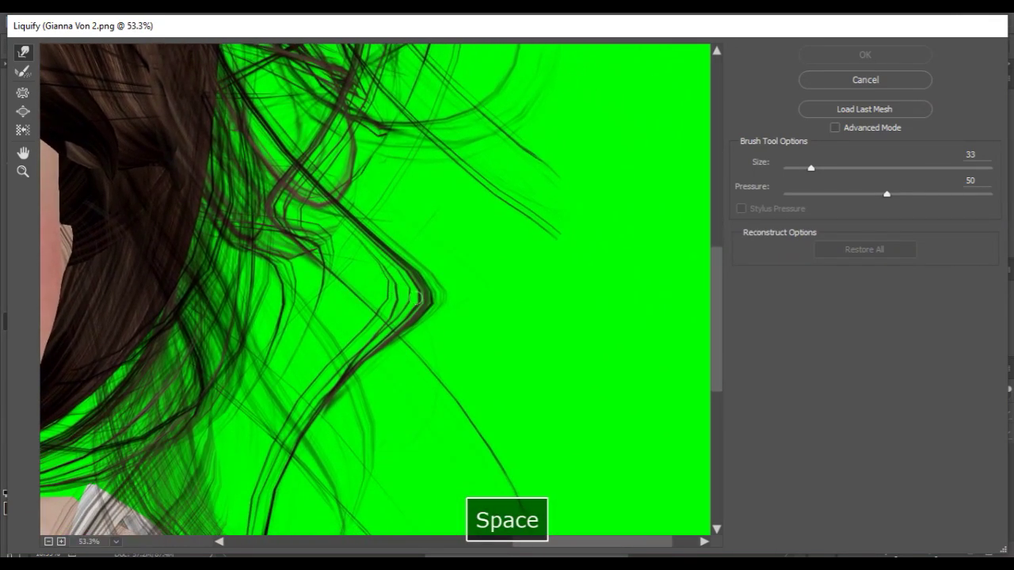
mouse_move(438, 301)
mouse_down()
mouse_move(460, 298)
mouse_move(432, 305)
mouse_move(438, 294)
mouse_up()
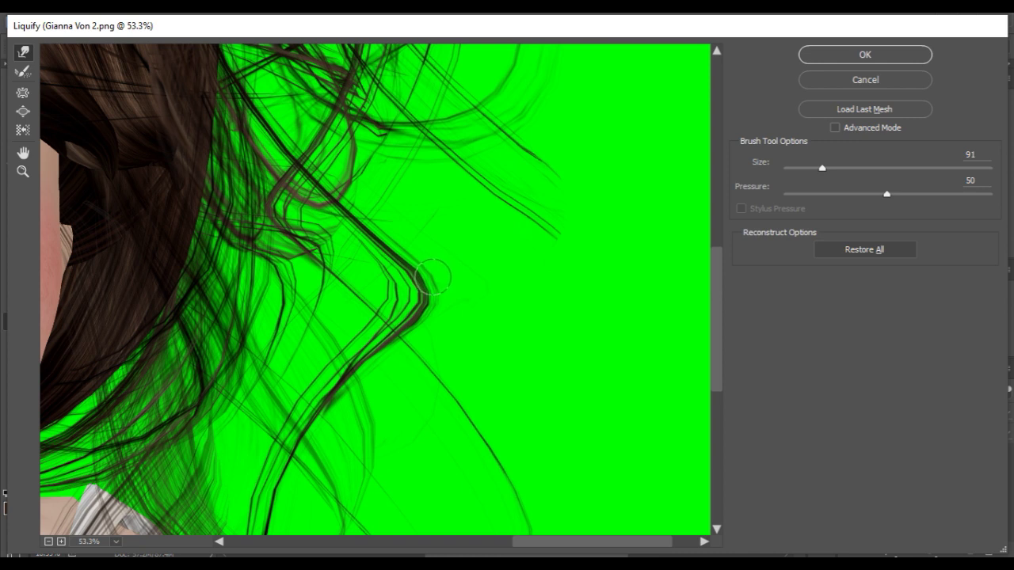
drag(427, 291, 412, 293)
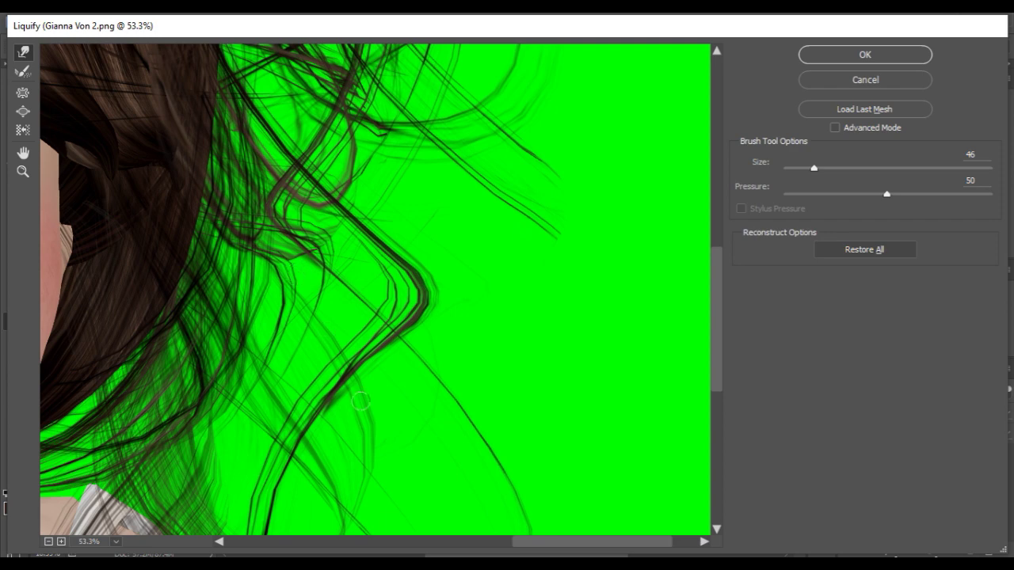
- Smooth the kinked loose strands beside and above the right bun with the Forward Warp brush at size 46, pressure 50
key(space)
mouse_move(273, 364)
mouse_down()
mouse_move(455, 451)
mouse_move(461, 410)
mouse_move(376, 333)
mouse_move(414, 294)
mouse_move(238, 378)
mouse_up()
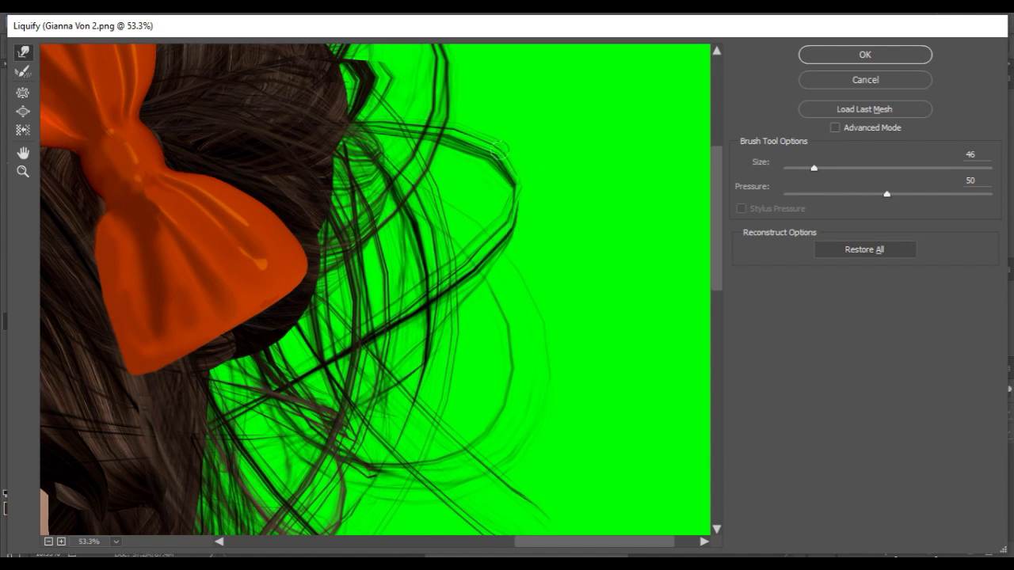
key(space)
mouse_move(443, 242)
mouse_down()
mouse_move(407, 253)
mouse_move(416, 312)
mouse_up()
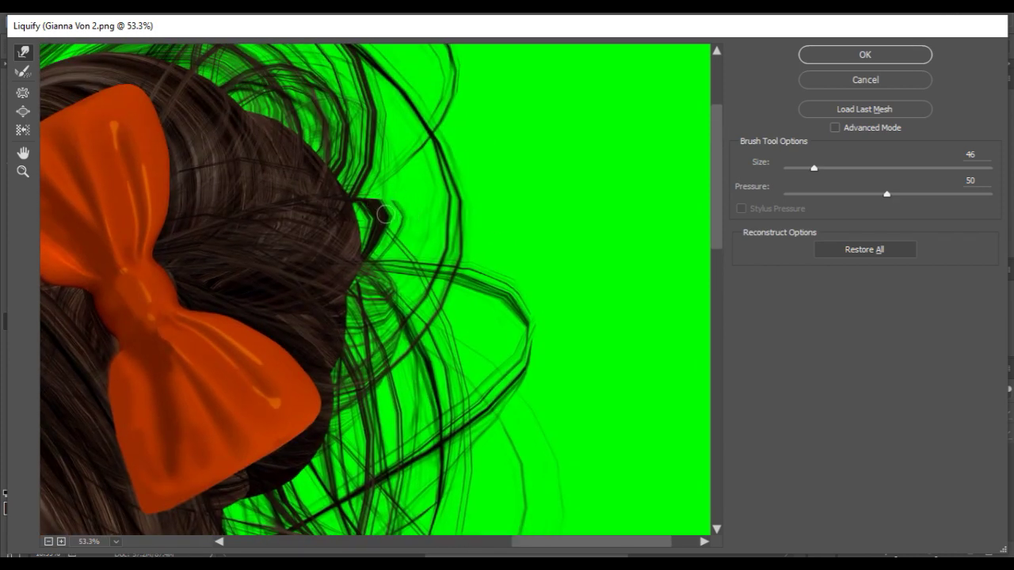
key(space)
drag(373, 186, 416, 285)
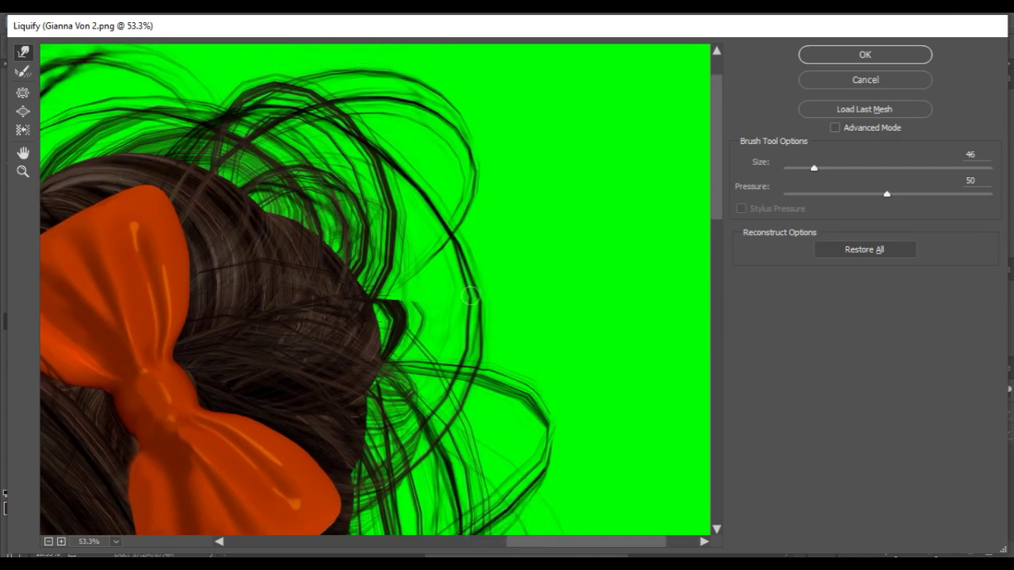
key(space)
drag(471, 174, 537, 239)
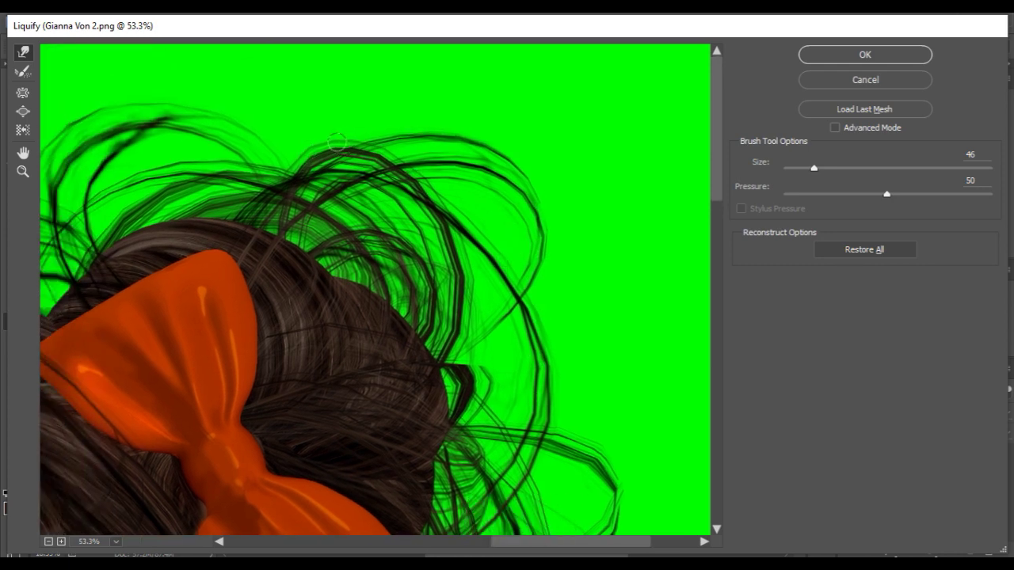
- Examine the loose strands around the left bun and down to the left shoulder for remaining kinks
key(space)
mouse_move(190, 195)
mouse_down()
mouse_move(230, 294)
mouse_move(301, 295)
mouse_up()
key(space)
drag(87, 265, 396, 273)
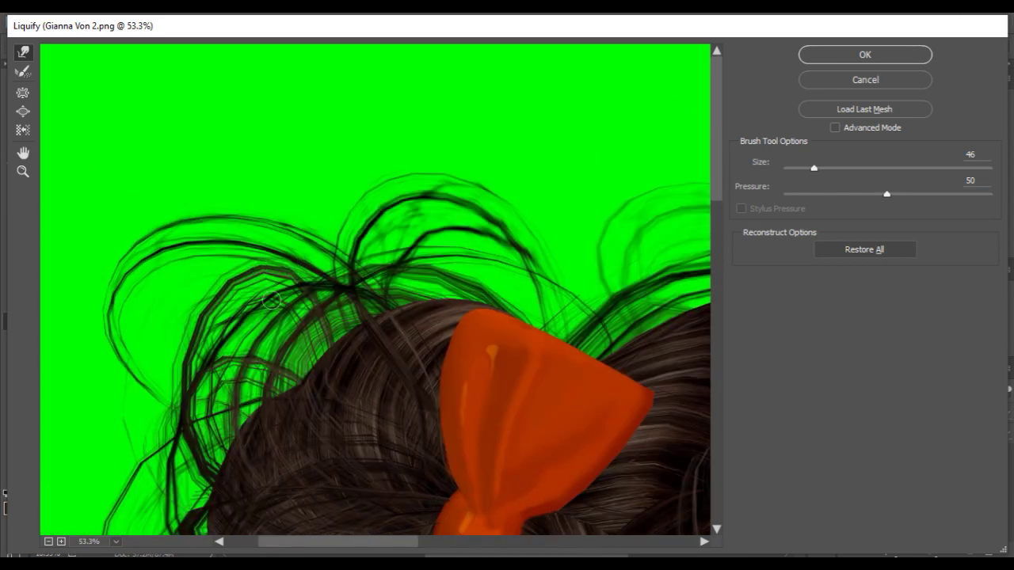
key(space)
drag(216, 281, 203, 262)
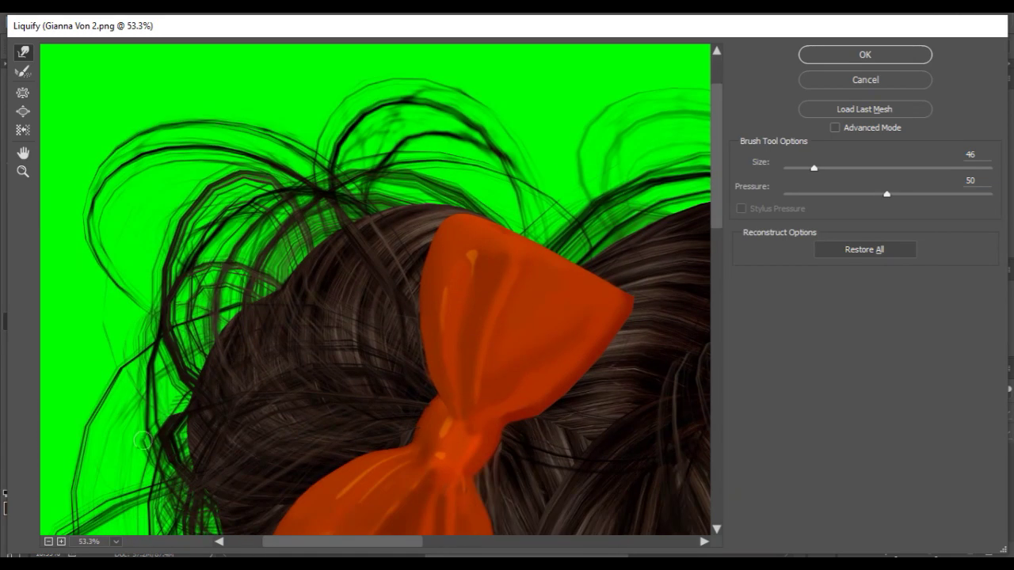
key(space)
drag(190, 438, 253, 339)
key(space)
drag(134, 392, 99, 302)
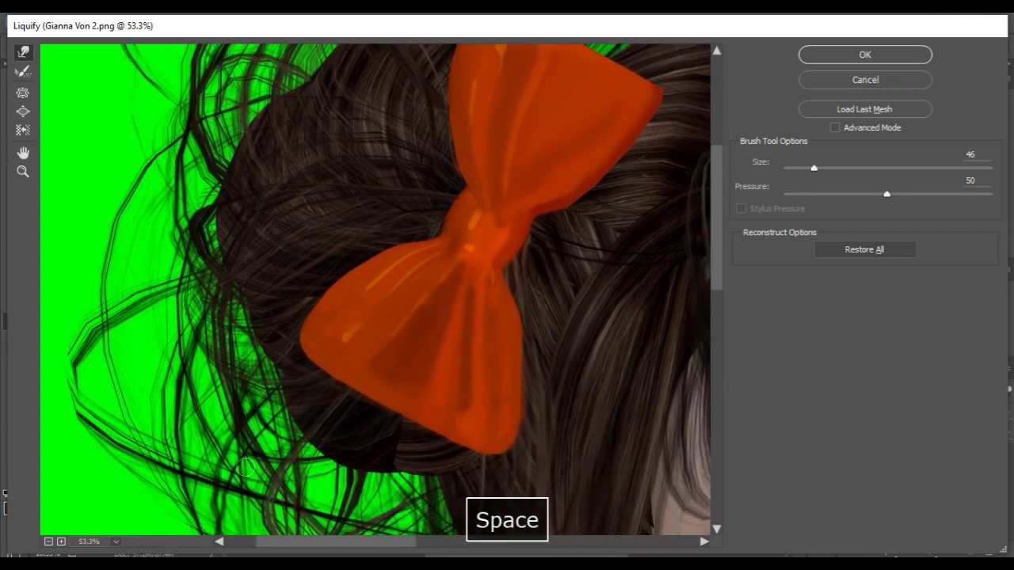
key(space)
drag(238, 460, 109, 246)
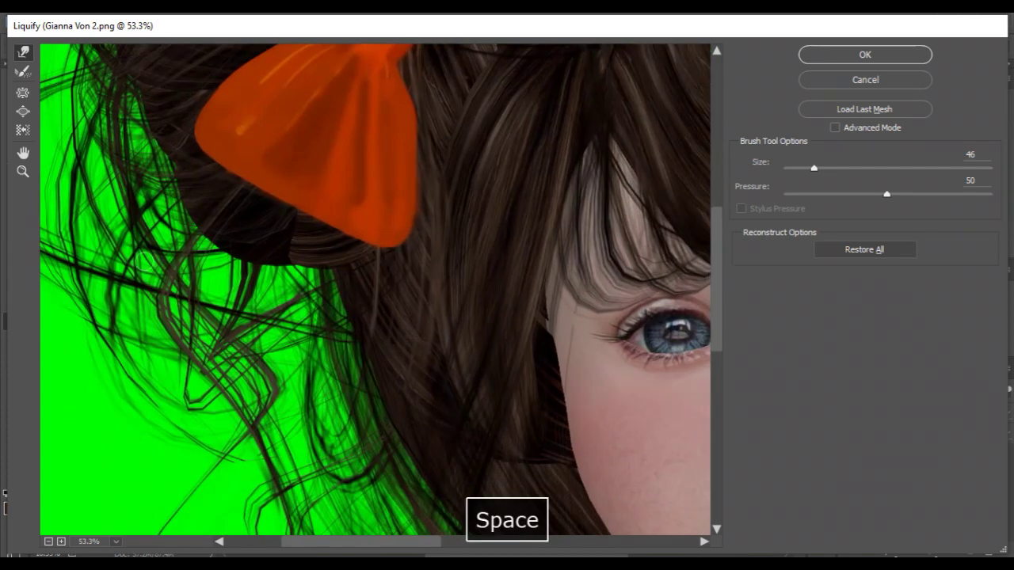
key(space)
drag(238, 476, 279, 195)
key(space)
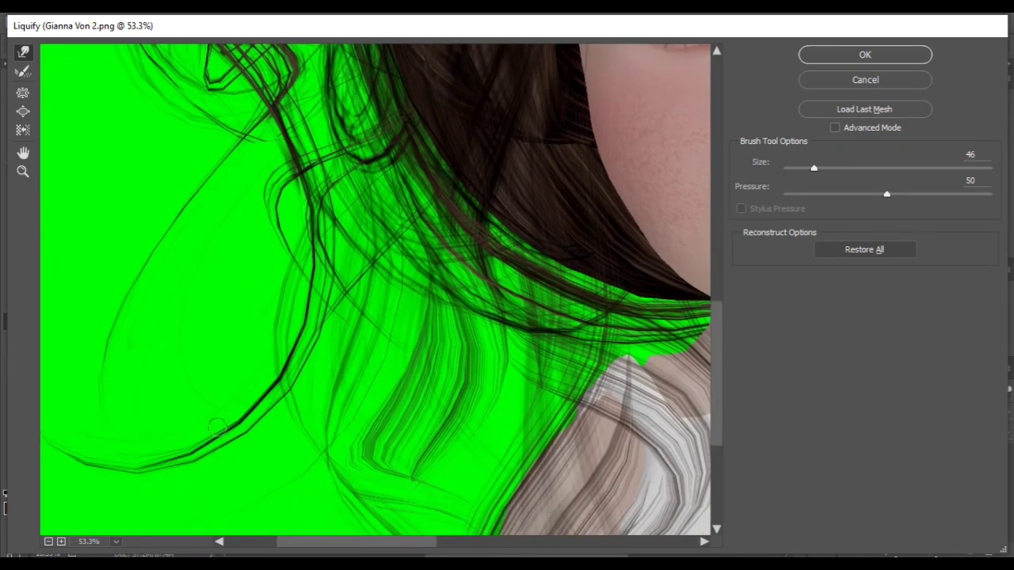
- Check the strands over the neck and shoulders and apply the Liquify warping to the layer
scroll(310, 430, down, 4)
key(space)
mouse_move(653, 185)
mouse_down()
mouse_move(556, 261)
mouse_move(480, 356)
mouse_up()
scroll(354, 364, up, 3)
key(space)
drag(355, 365, 402, 94)
scroll(366, 293, up, 2)
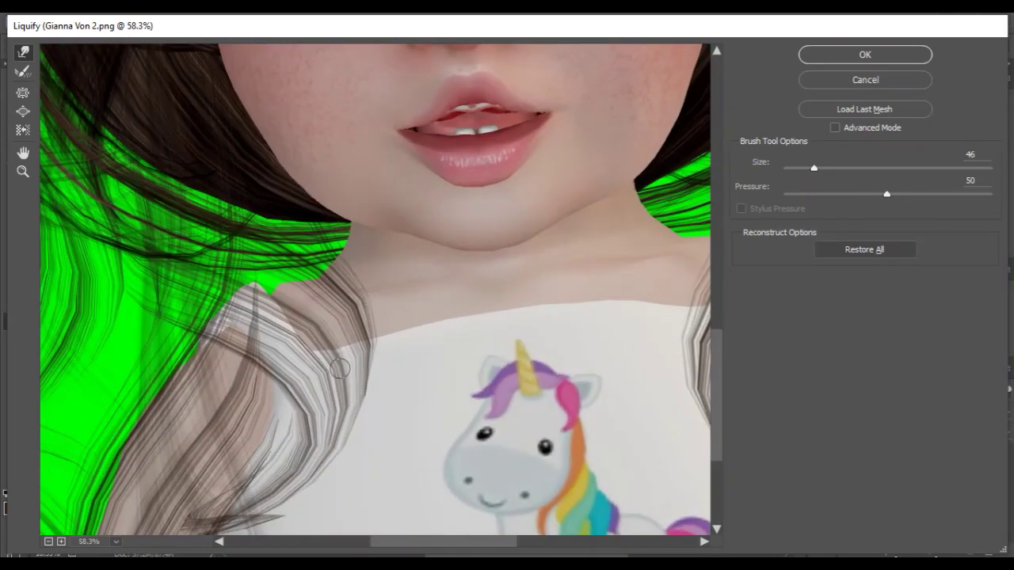
scroll(331, 315, down, 2)
key(space)
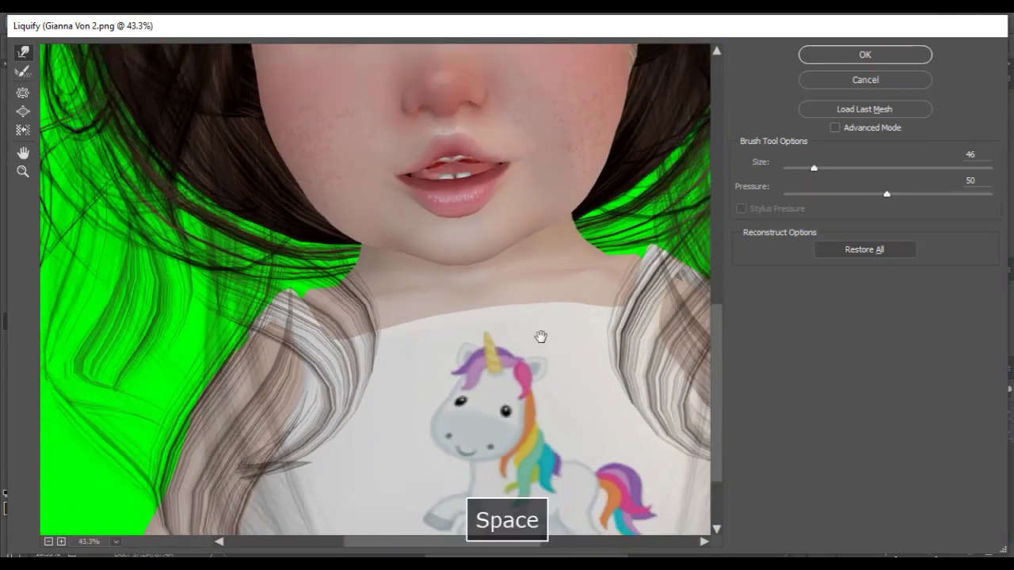
drag(539, 335, 251, 366)
scroll(251, 365, up, 1)
scroll(309, 378, down, 3)
key(Return)
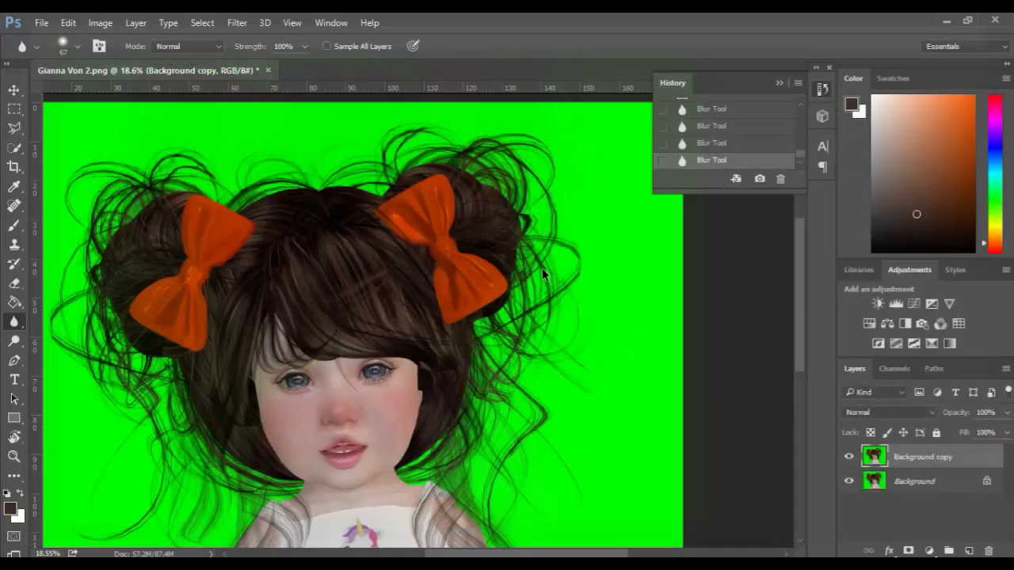
- Compare the retouched portrait with the original by toggling the Background copy layer's visibility
key(ctrl+0)
click(849, 458)
click(849, 458)
click(849, 458)
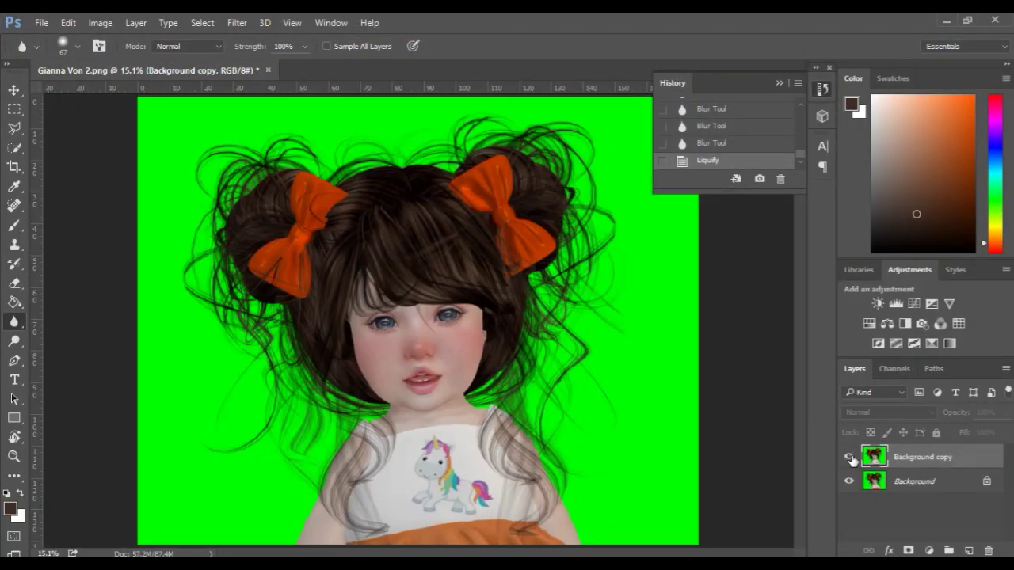
click(849, 457)
scroll(408, 398, up, 5)
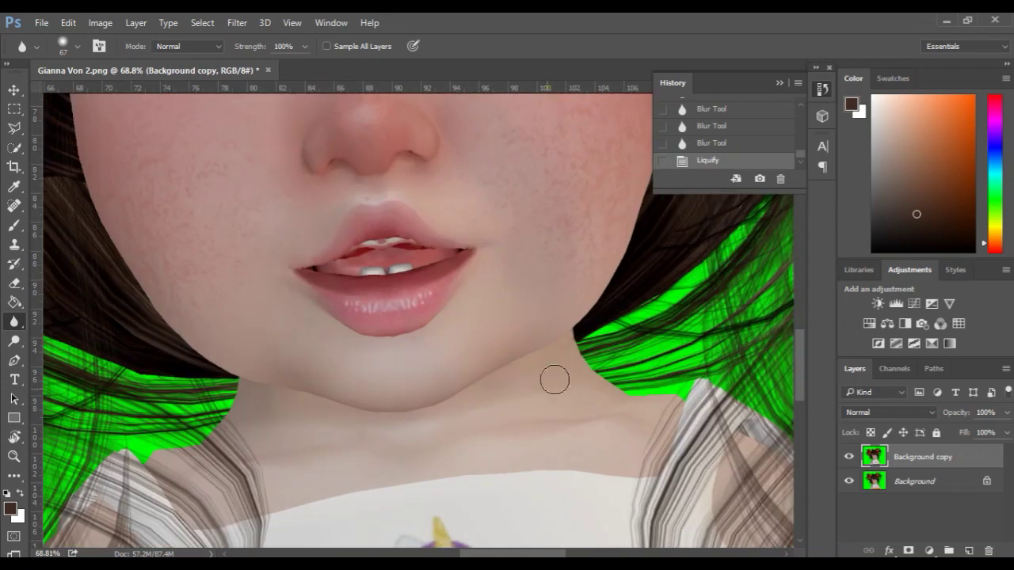
scroll(456, 438, up, 2)
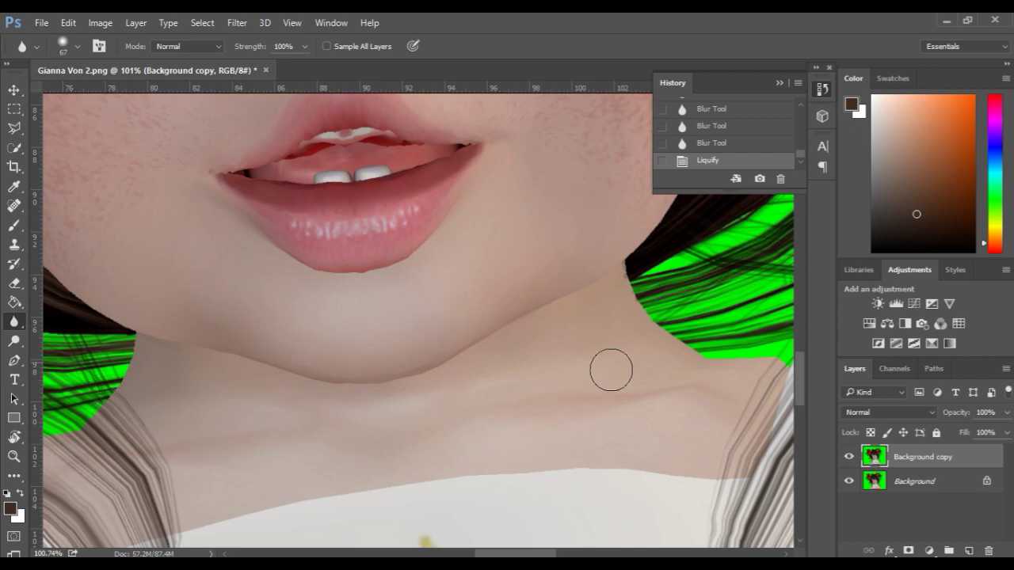
scroll(502, 461, down, 4)
key(ctrl+j)
click(15, 129)
scroll(431, 435, up, 5)
drag(439, 328, 336, 226)
drag(966, 462, 988, 551)
- Smooth the jawline under the chin in Liquify with the Forward Warp brush at size 22, pressure 50, and apply it
click(235, 23)
click(261, 145)
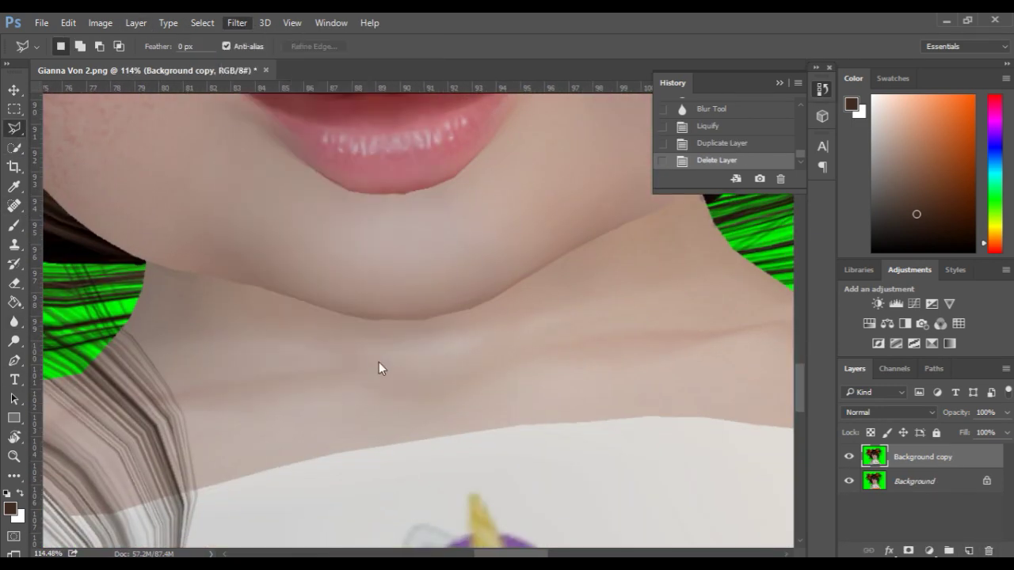
scroll(423, 385, up, 3)
scroll(415, 129, up, 2)
key(bracketleft)
key(bracketleft)
key(bracketleft)
key(bracketleft)
key(bracketleft)
key(bracketleft)
drag(242, 213, 296, 213)
scroll(211, 190, down, 3)
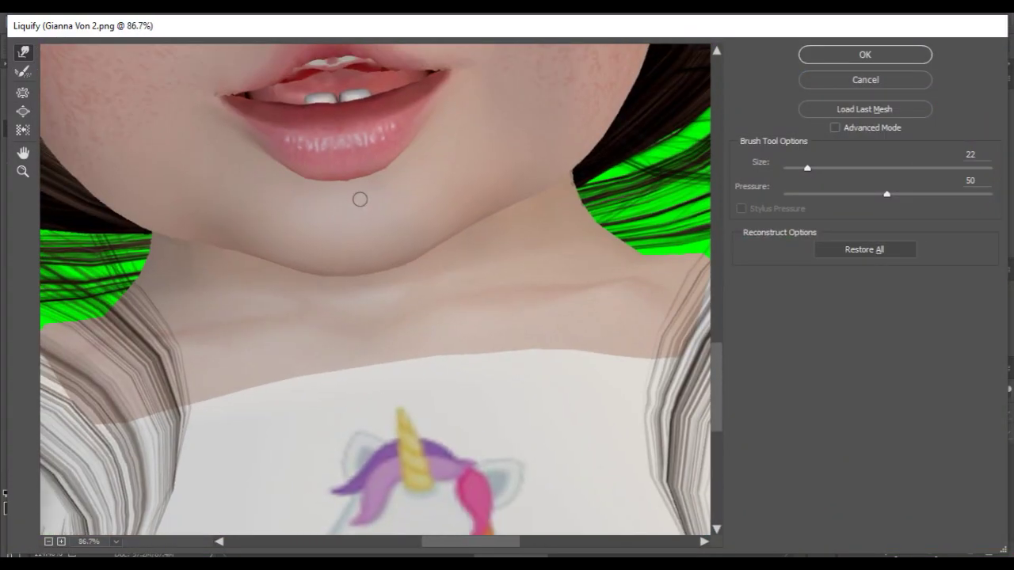
scroll(343, 170, up, 3)
scroll(272, 227, down, 3)
key(Return)
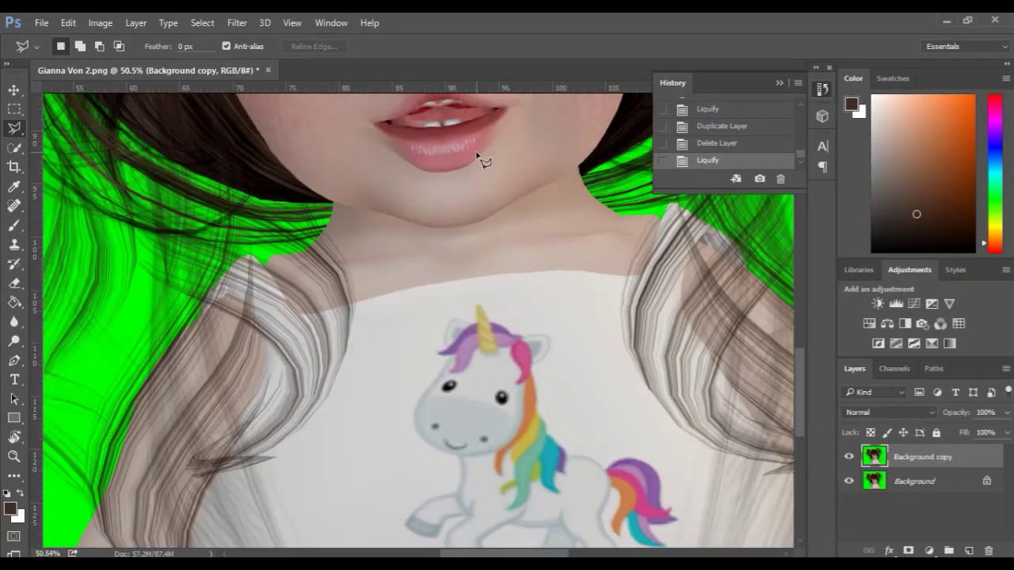
- Duplicate the Background copy layer and outline the neck with the Polygonal Lasso, following the jawline closely from hair to hair
scroll(483, 156, up, 3)
drag(942, 460, 969, 551)
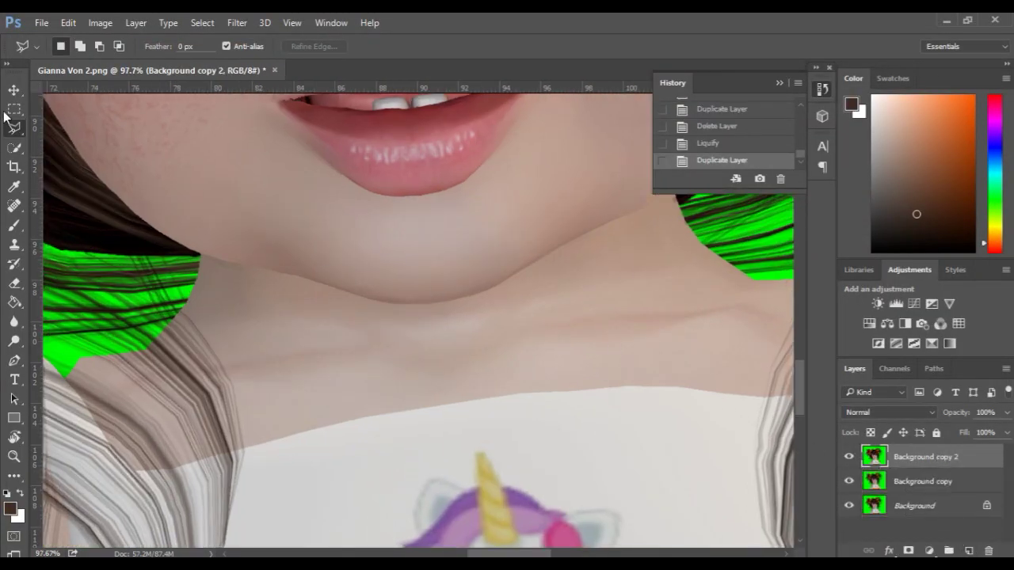
scroll(251, 303, up, 2)
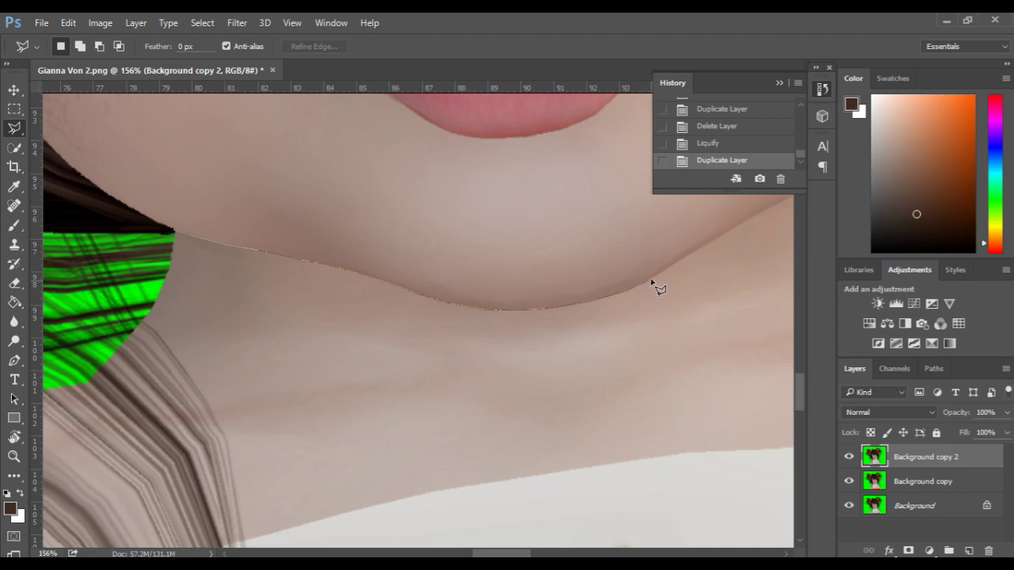
click(695, 253)
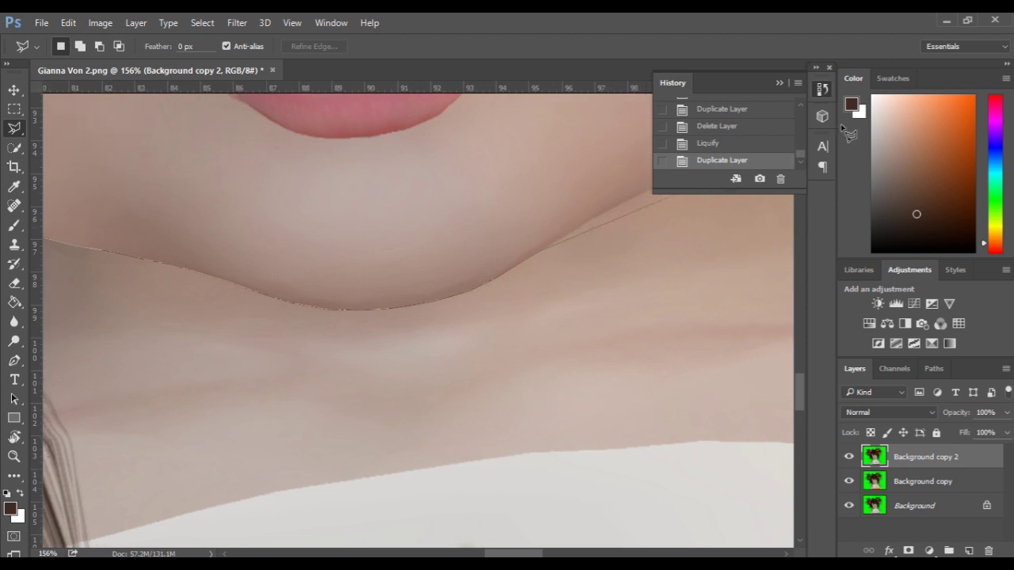
click(472, 225)
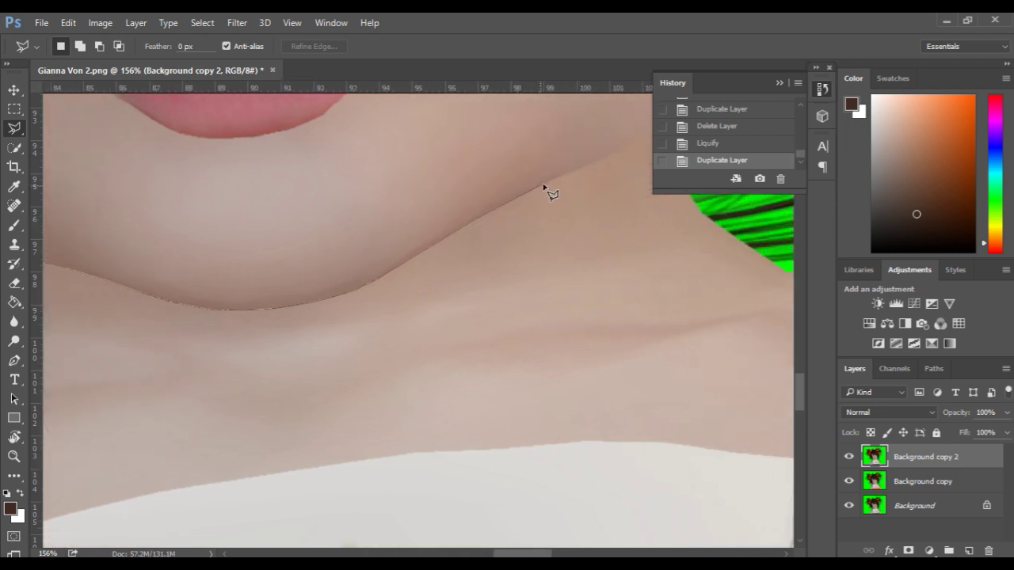
scroll(609, 160, up, 2)
scroll(578, 187, right, 3)
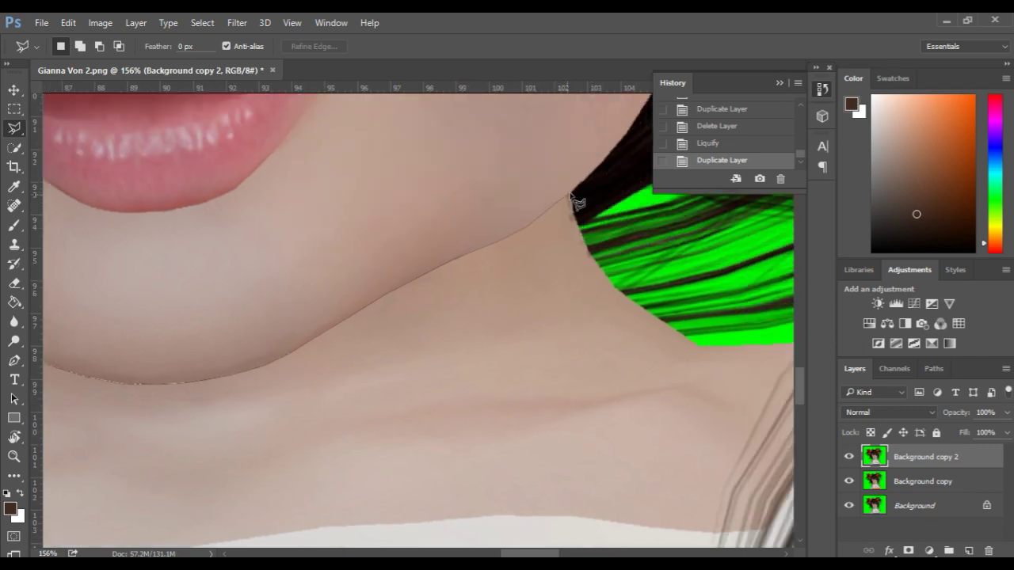
click(689, 343)
click(720, 534)
click(317, 498)
click(121, 193)
scroll(121, 193, down, 5)
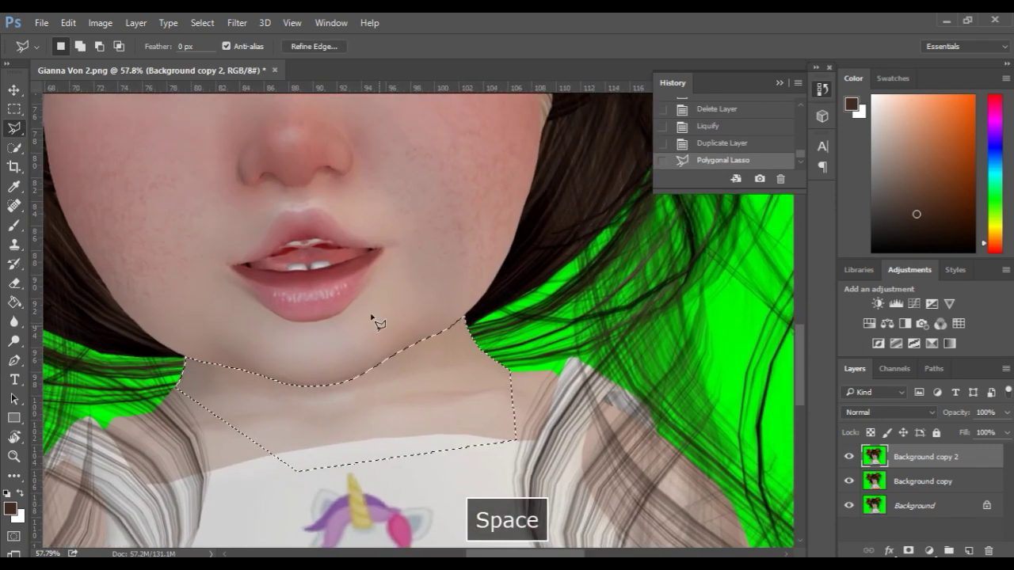
- Reset the colours to default and brush a soft black shadow on the neck directly under the jawline
key(b)
key(d)
mouse_move(190, 332)
mouse_down()
mouse_move(379, 339)
mouse_move(468, 277)
mouse_move(246, 375)
mouse_move(174, 324)
mouse_move(183, 341)
mouse_move(393, 354)
mouse_up()
alt+right_click(249, 331)
scroll(341, 277, down, 3)
key(space)
scroll(355, 264, down, 3)
- Fade the lower part of the neck shadow with a large soft eraser of about 437 px
key(e)
alt+right_click(272, 340)
drag(283, 343, 332, 321)
mouse_move(332, 321)
mouse_down()
mouse_move(405, 321)
mouse_move(378, 306)
mouse_up()
- Lower the Background copy 2 layer's opacity to 83% and deselect the neck area
scroll(369, 310, up, 3)
drag(951, 418, 938, 419)
key(ctrl+d)
scroll(460, 415, down, 3)
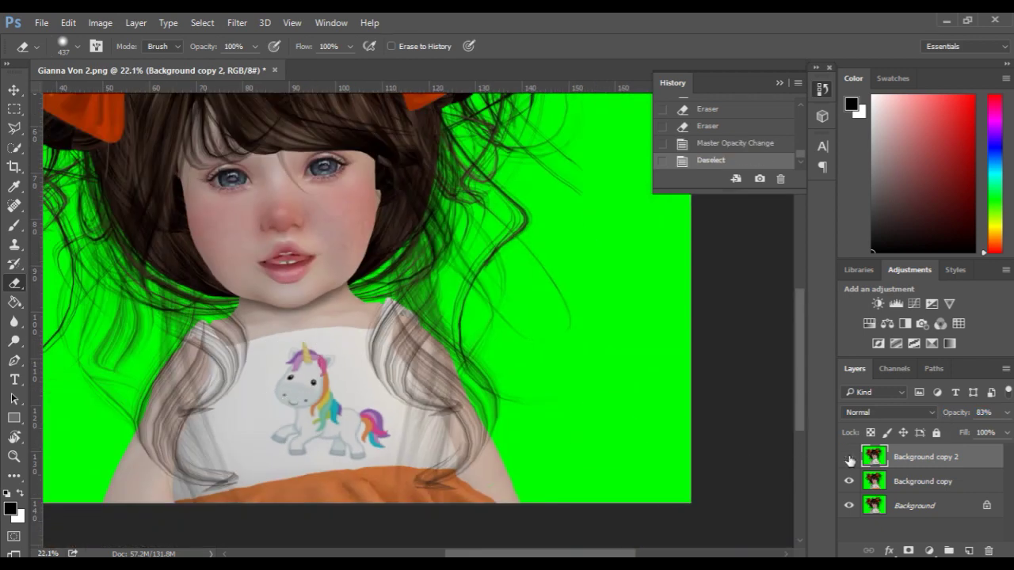
- Reselect the neck area, erase more of the shadow below the jawline to soften it, and deselect
scroll(329, 335, up, 3)
key(ctrl+shift+d)
drag(354, 325, 292, 327)
mouse_move(356, 251)
mouse_down()
mouse_move(208, 301)
mouse_move(127, 285)
mouse_move(421, 281)
mouse_move(75, 305)
mouse_up()
mouse_move(88, 262)
mouse_down()
mouse_move(118, 257)
mouse_move(314, 335)
mouse_up()
key(ctrl+d)
scroll(457, 222, down, 4)
- Reselect the neck area, invert the selection to protect the neck, and switch to the Smudge tool
scroll(283, 362, up, 5)
key(ctrl+shift+d)
key(ctrl+shift+i)
right_click(14, 321)
click(79, 351)
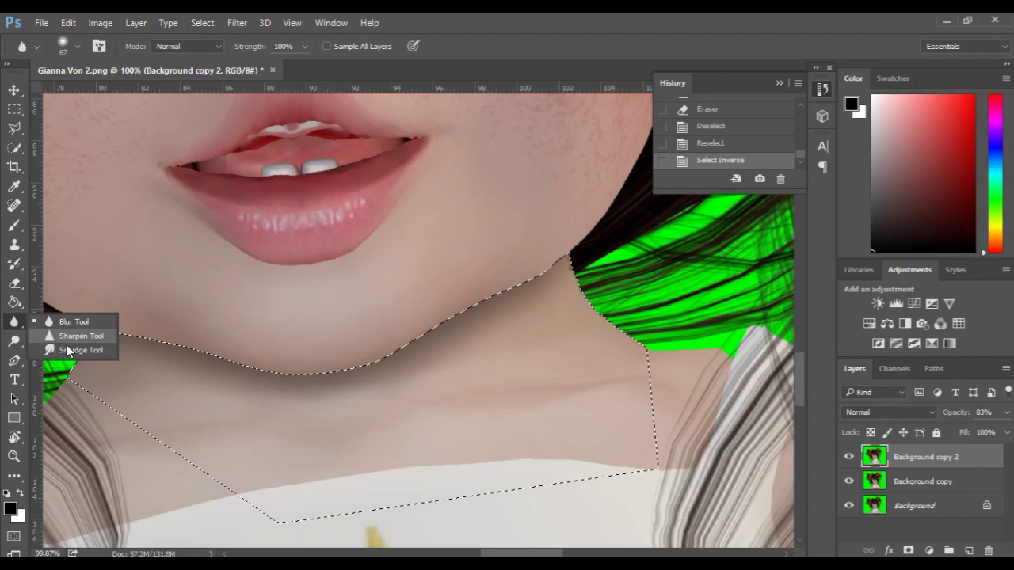
- Smudge the chin skin along the selected jawline edge with a 20 px brush at 100% strength
scroll(47, 348, up, 3)
drag(267, 290, 195, 305)
mouse_move(194, 305)
mouse_down()
mouse_move(502, 385)
mouse_move(661, 383)
mouse_move(278, 414)
mouse_up()
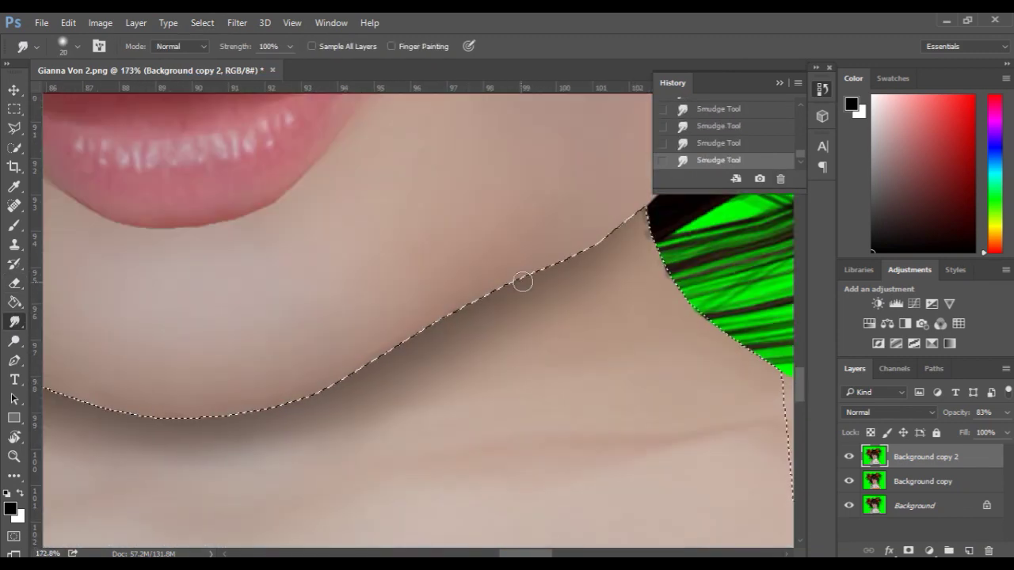
drag(658, 216, 654, 281)
scroll(574, 300, down, 2)
scroll(586, 304, up, 2)
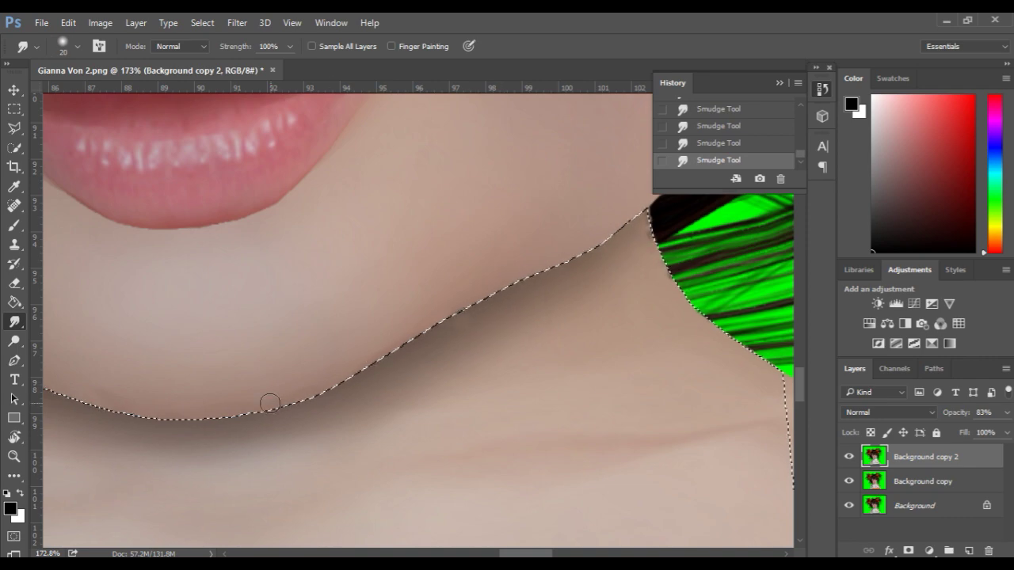
key(space)
drag(267, 403, 591, 347)
- Deselect and merge the Background copy 2 layer down into Background copy
key(ctrl+d)
scroll(546, 338, down, 5)
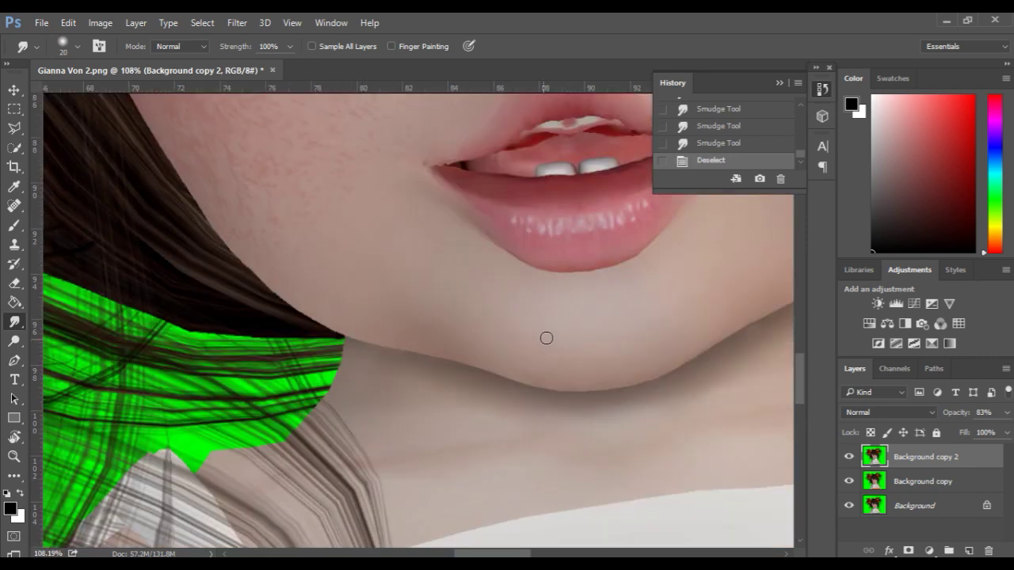
scroll(545, 338, up, 2)
key(ctrl+e)
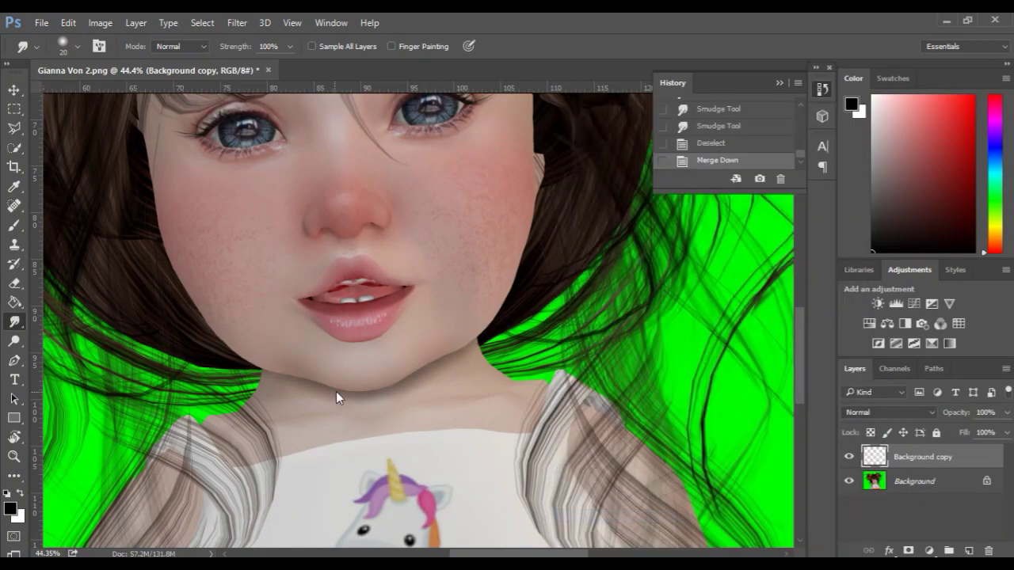
- Reselect the area above the neck, smudge the remaining rough spots along the jawline, and deselect
scroll(336, 391, up, 5)
key(ctrl+shift+d)
drag(573, 290, 610, 349)
key(space)
mouse_move(71, 373)
mouse_down()
mouse_move(417, 333)
mouse_move(607, 385)
mouse_move(443, 412)
mouse_up()
key(ctrl+d)
key(space)
scroll(607, 385, down, 1)
- Soften the jawline edge from the chin outward with the Blur tool at 21 px and 100% strength
right_click(13, 321)
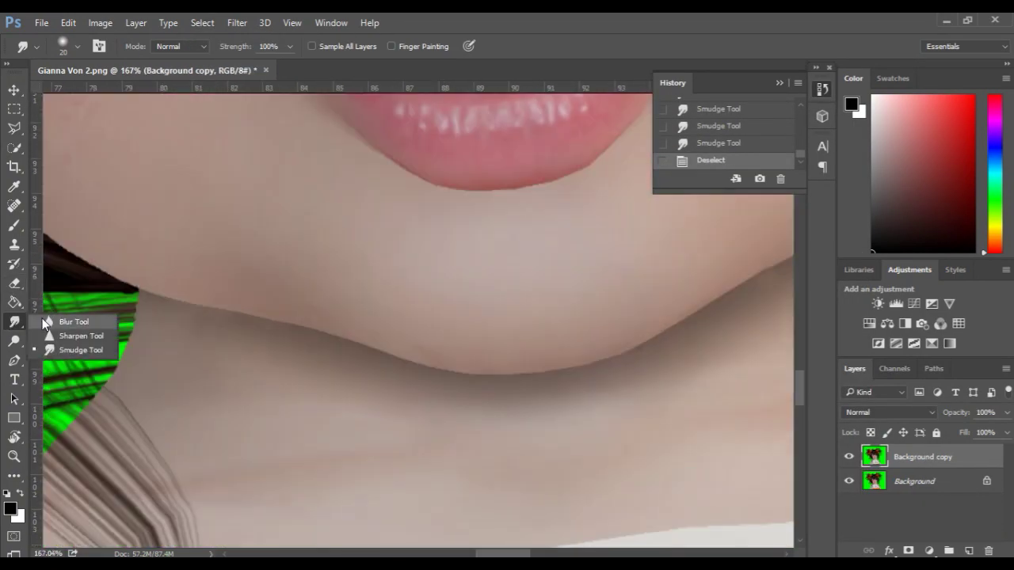
click(63, 320)
mouse_move(333, 338)
mouse_down()
mouse_move(485, 366)
mouse_move(478, 360)
mouse_up()
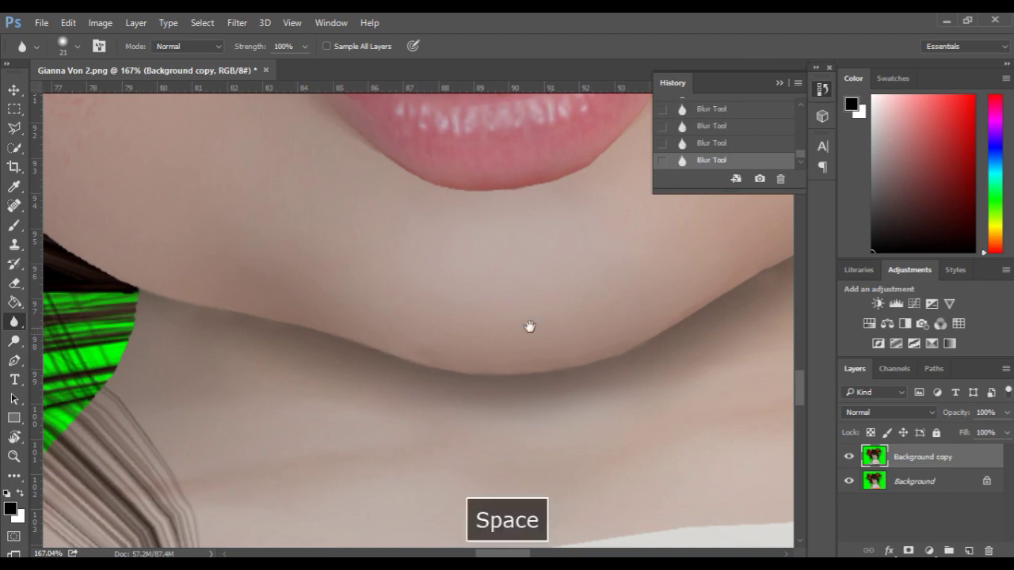
scroll(478, 359, right, 5)
scroll(485, 283, up, 1)
key(space)
drag(442, 306, 235, 185)
key(space)
drag(478, 429, 396, 158)
scroll(403, 409, down, 10)
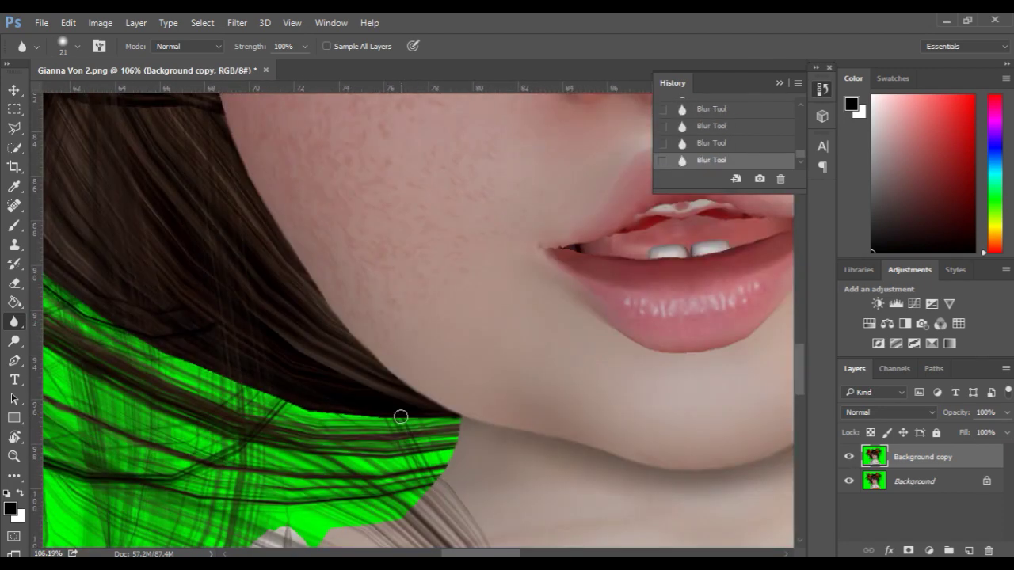
- Outline the face edge between the bangs and the exposed ear with the Polygonal Lasso, taking in a strip of cheek
key(space)
drag(410, 309, 204, 344)
scroll(338, 290, up, 3)
drag(338, 290, 490, 319)
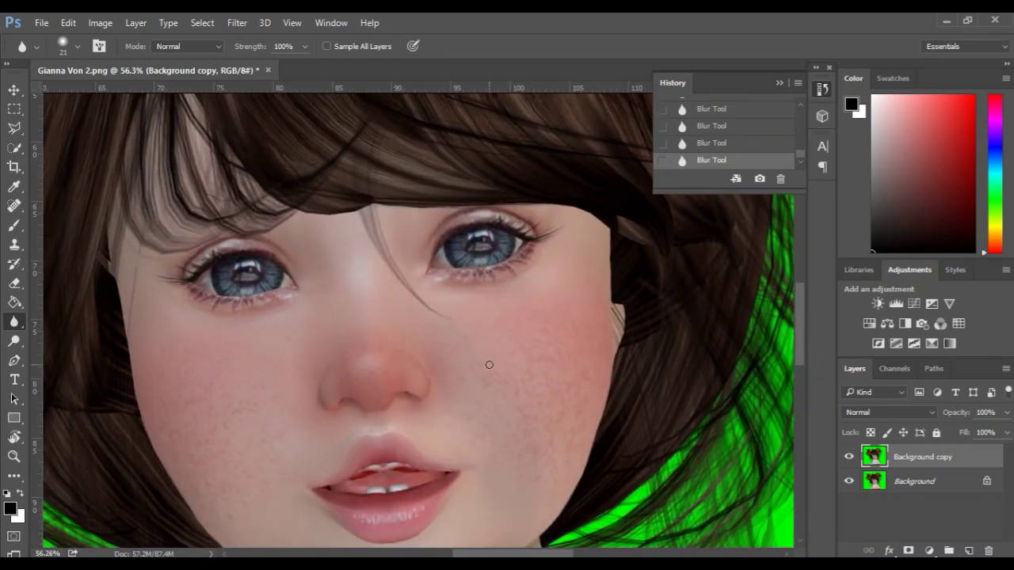
key(space)
drag(559, 278, 433, 308)
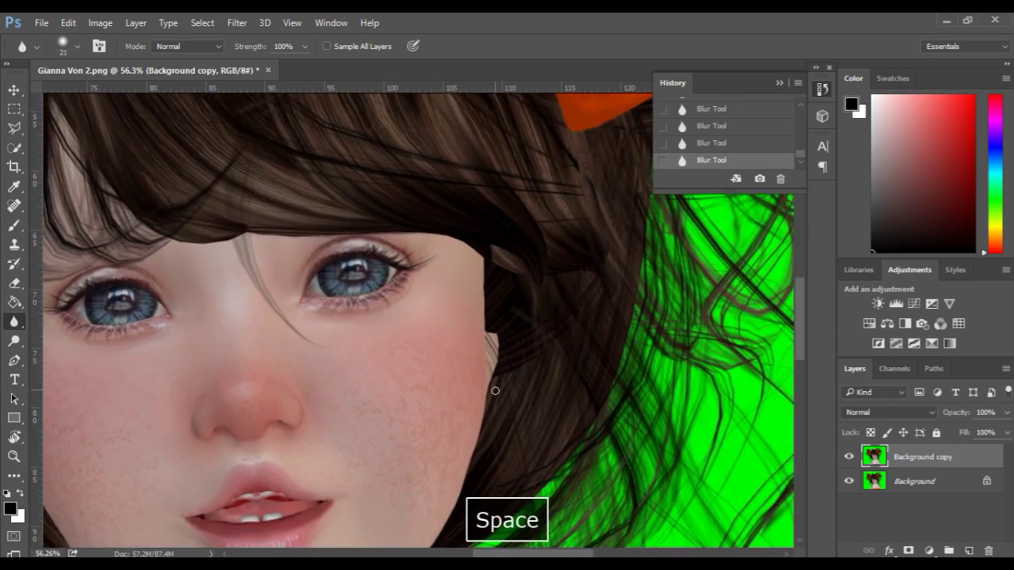
click(11, 132)
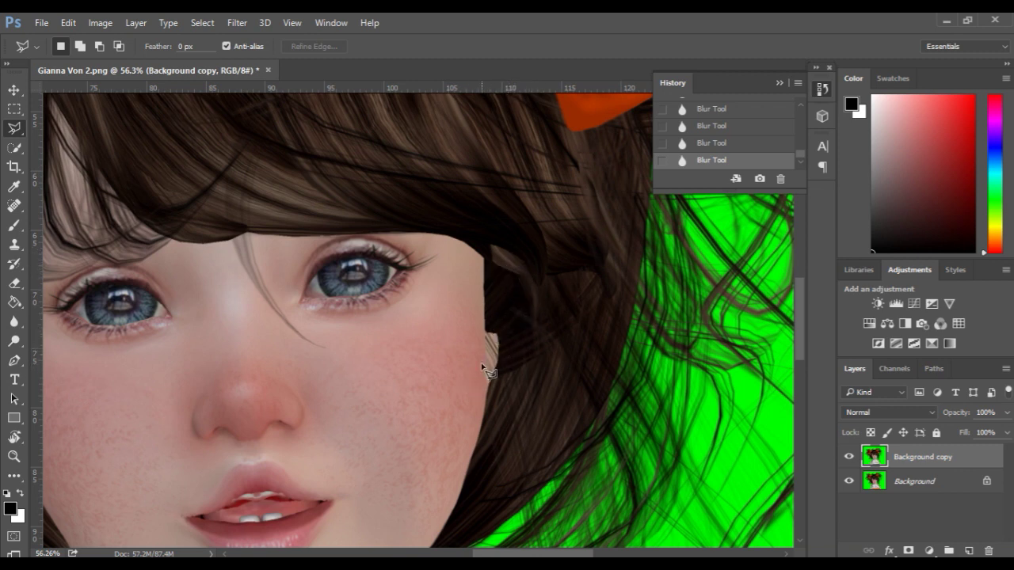
scroll(500, 368, up, 3)
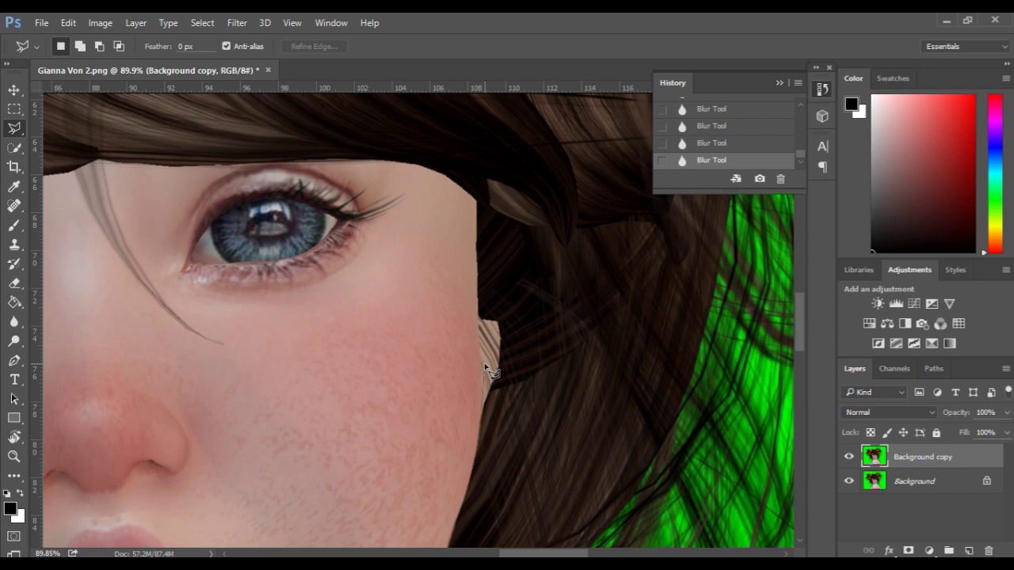
click(486, 319)
click(471, 196)
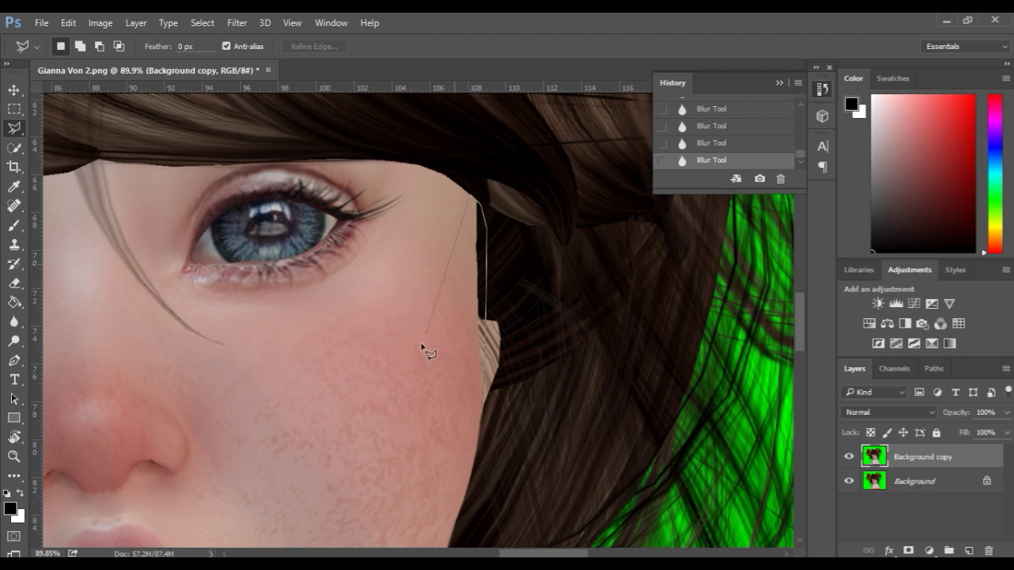
click(484, 418)
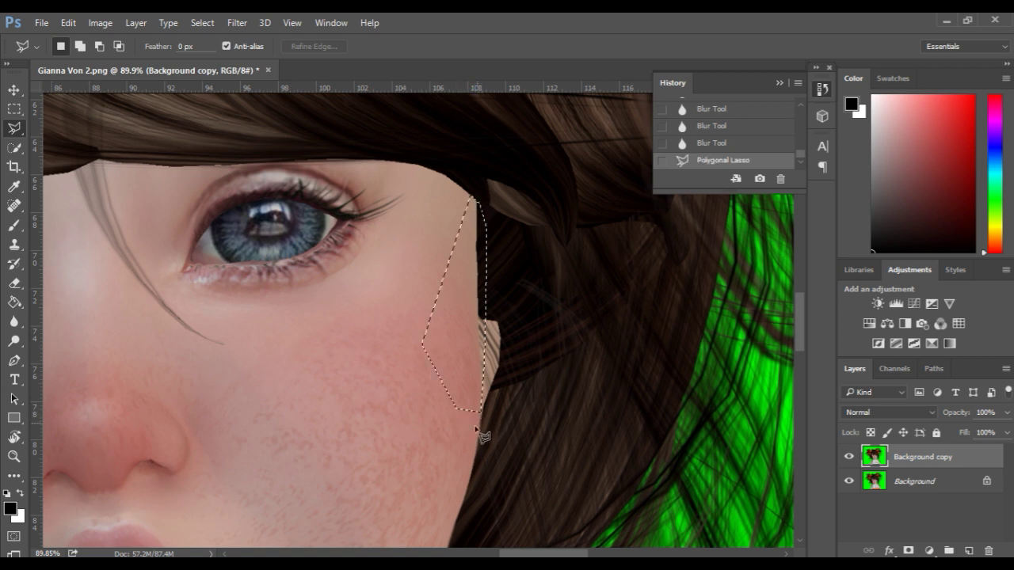
- Clone cheek skin over the dark gap inside the selection to extend the face edge smoothly beside the ear
click(13, 245)
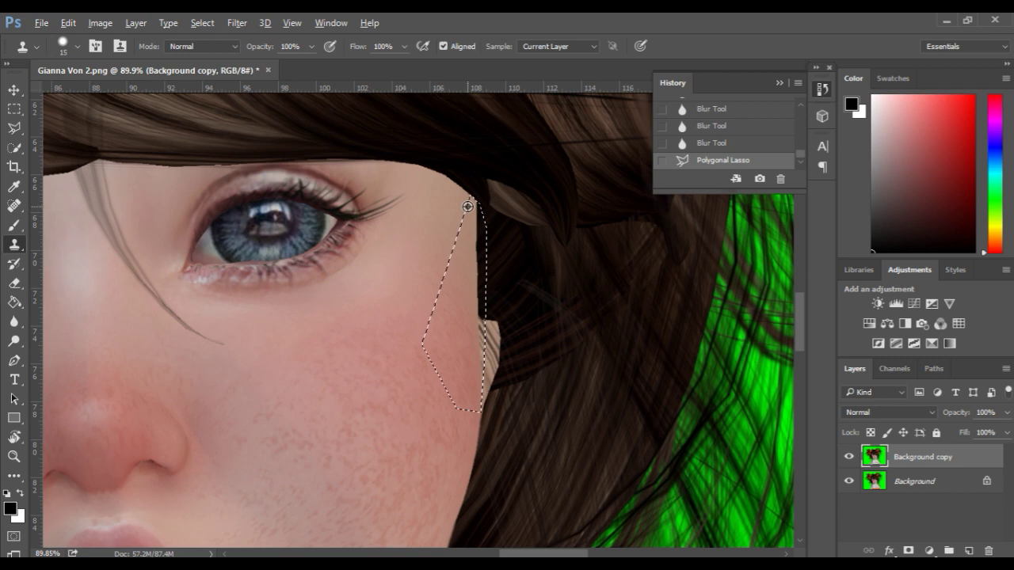
drag(469, 206, 477, 206)
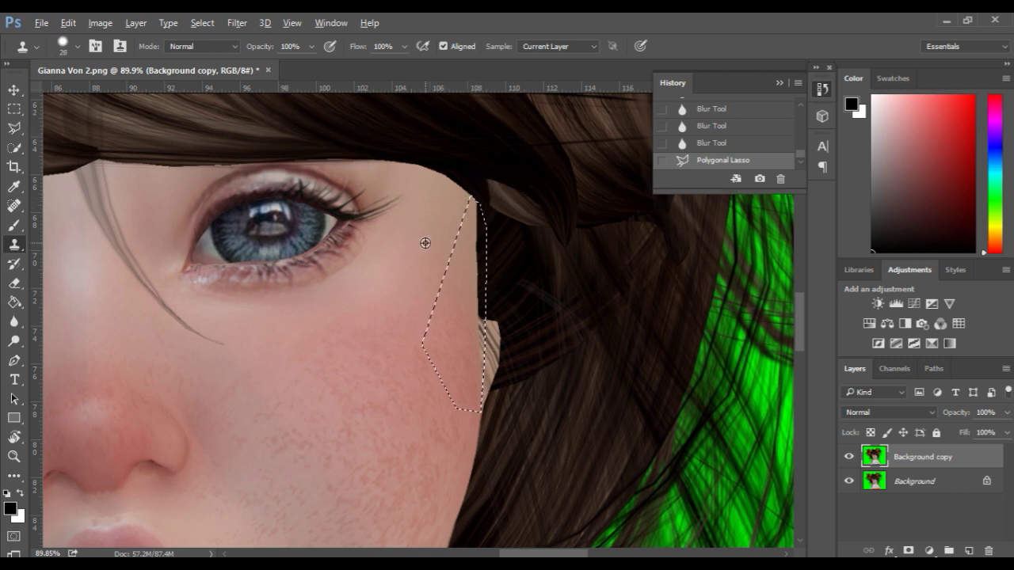
drag(426, 242, 427, 254)
drag(389, 449, 435, 147)
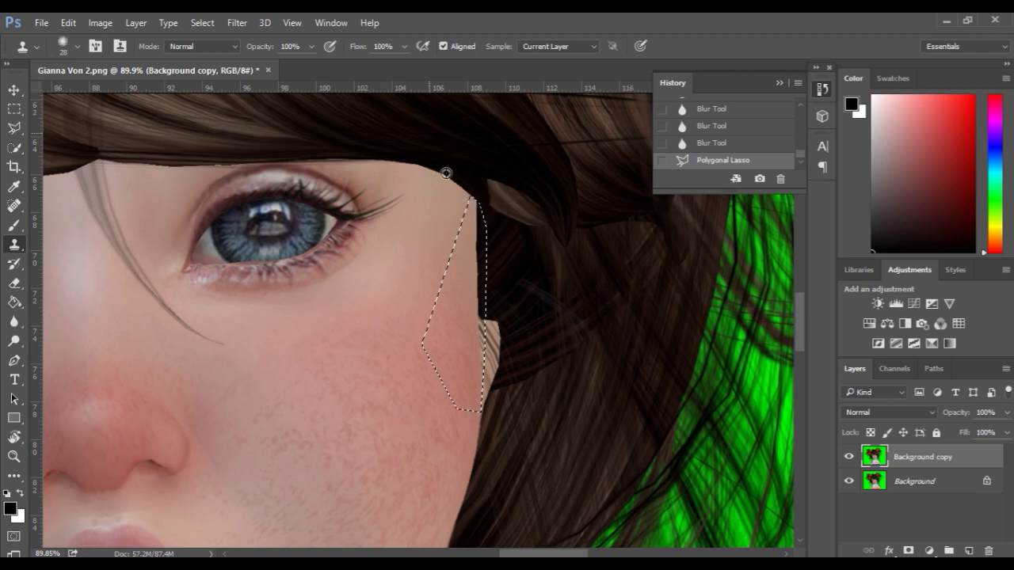
mouse_move(472, 201)
mouse_down()
mouse_move(480, 226)
mouse_move(480, 200)
mouse_move(486, 267)
mouse_move(461, 276)
mouse_move(470, 269)
mouse_move(477, 285)
mouse_move(484, 269)
mouse_move(481, 316)
mouse_up()
drag(484, 360, 482, 384)
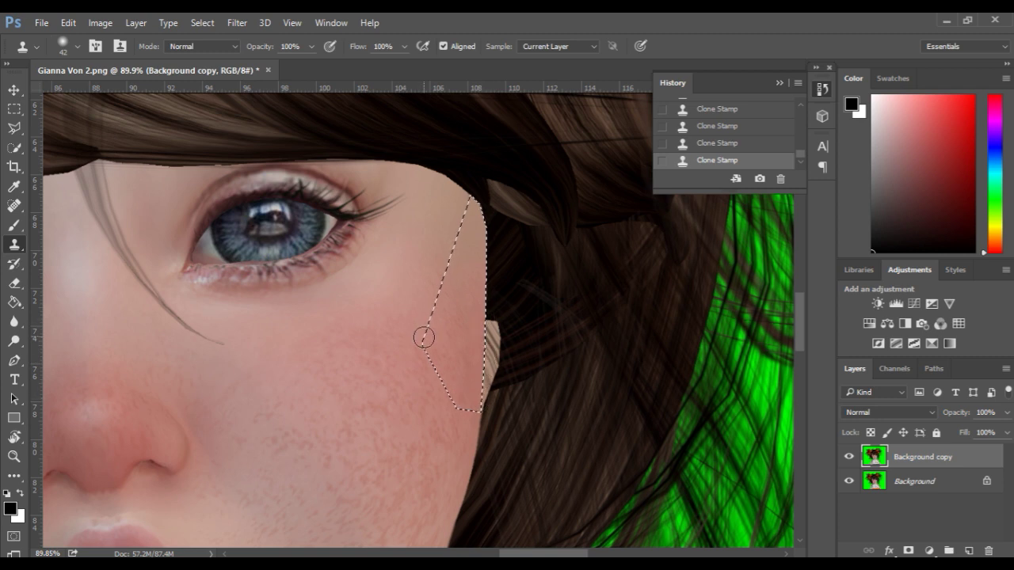
- Invert the selection and clone dark hair over the exposed ear beside the cheek with a 42 px Clone Stamp
scroll(424, 337, down, 1)
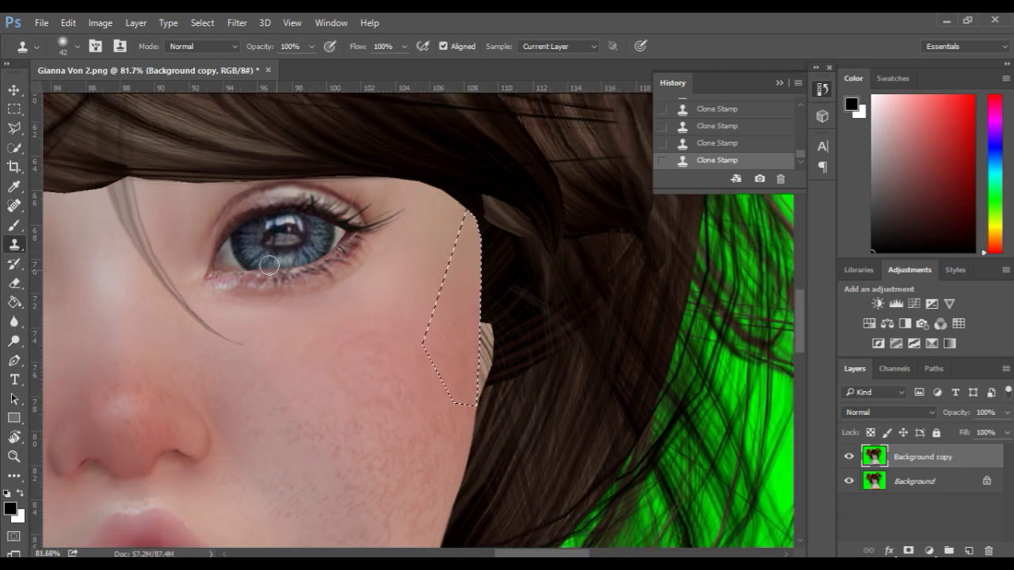
click(198, 23)
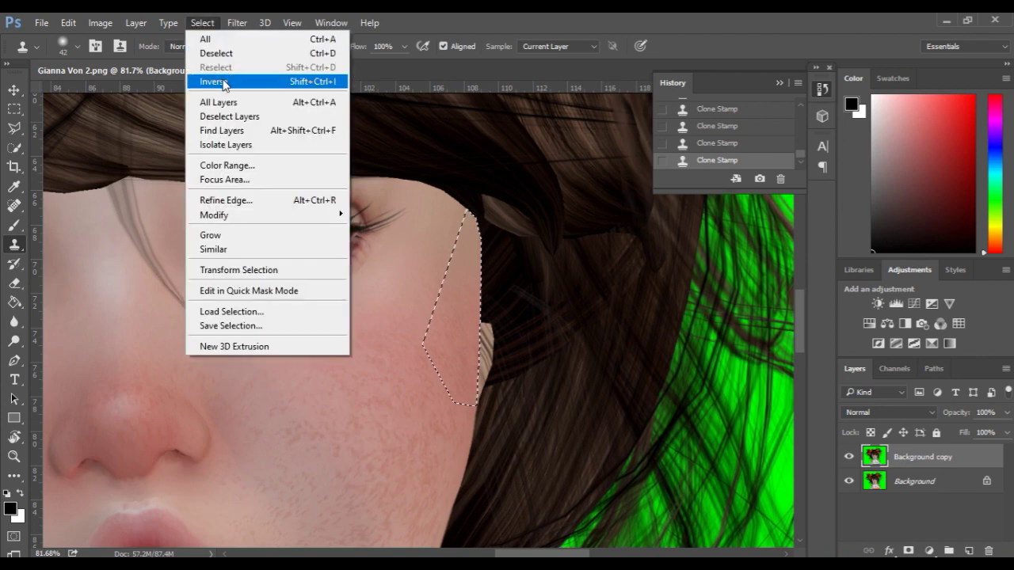
click(222, 82)
scroll(491, 283, up, 2)
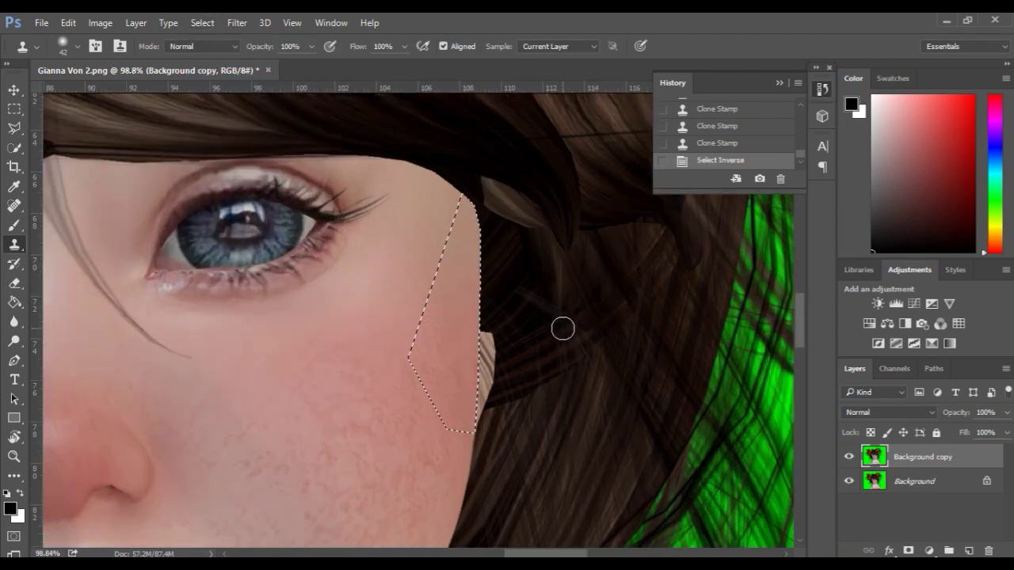
alt+click(523, 343)
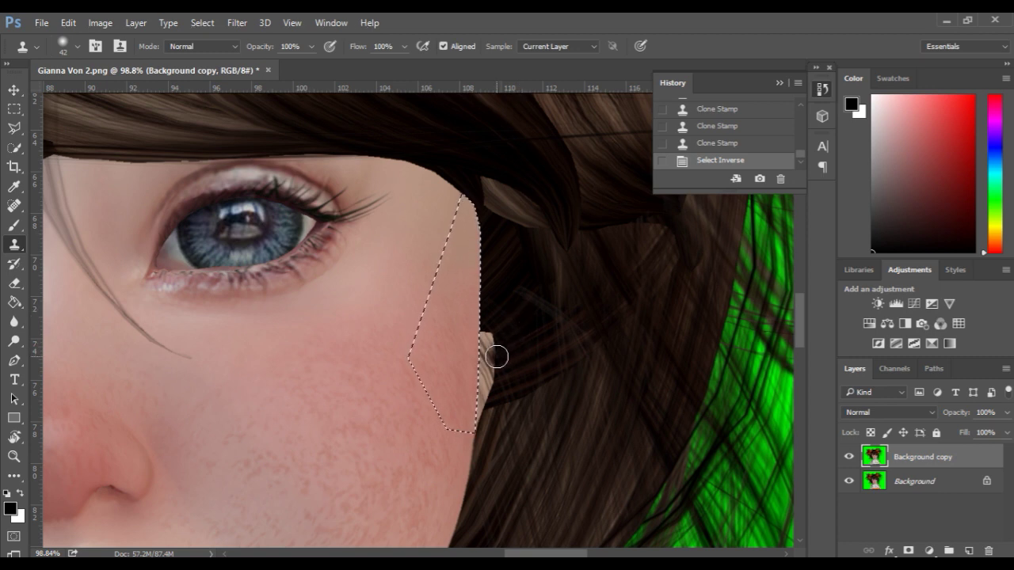
drag(483, 351, 499, 355)
click(471, 390)
click(483, 389)
click(507, 389)
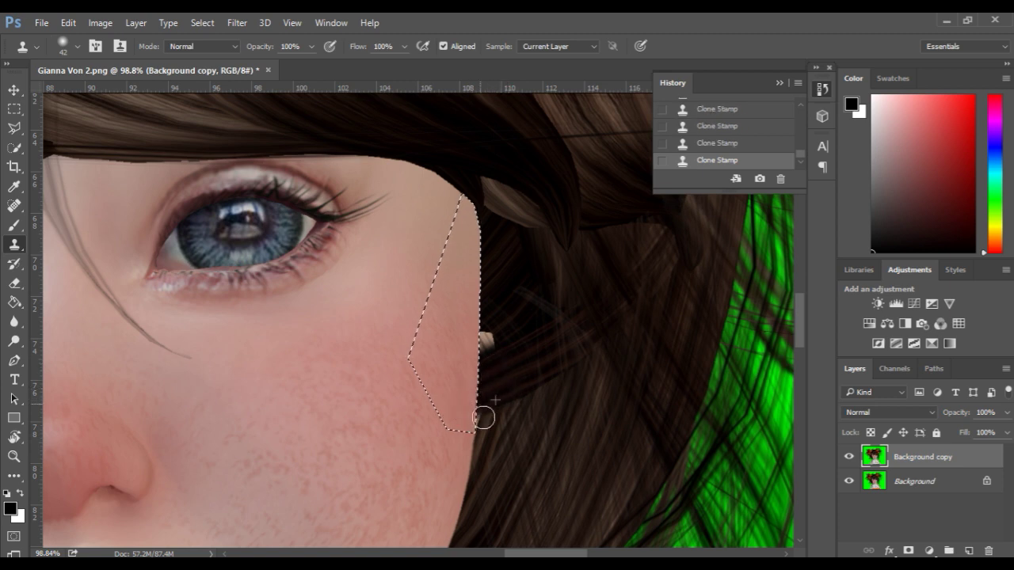
alt+click(519, 318)
drag(489, 338, 484, 342)
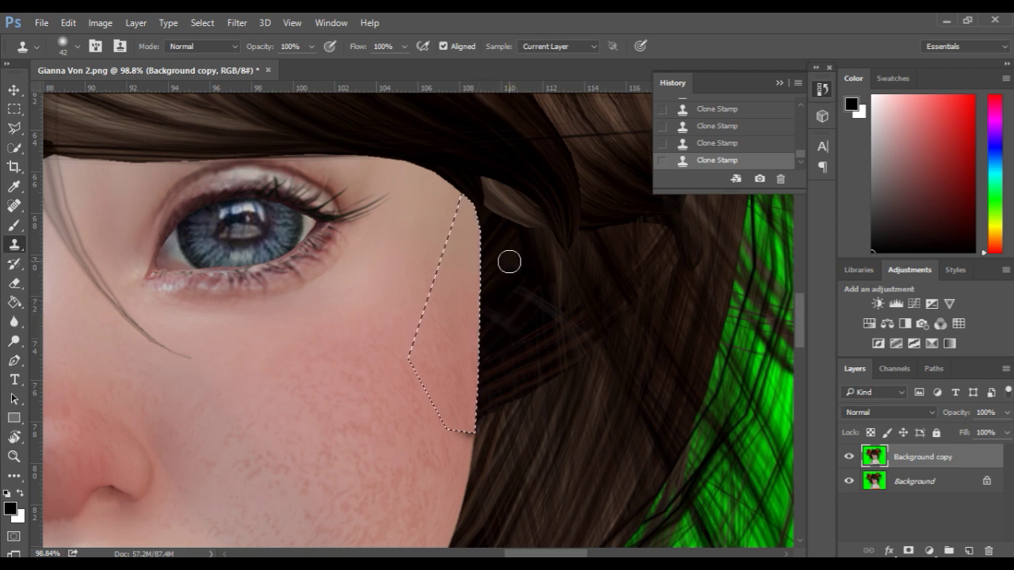
- Inspect the cheek edge without the selection and restore the selection by deleting the Deselect state from the history
scroll(504, 308, down, 2)
key(ctrl+d)
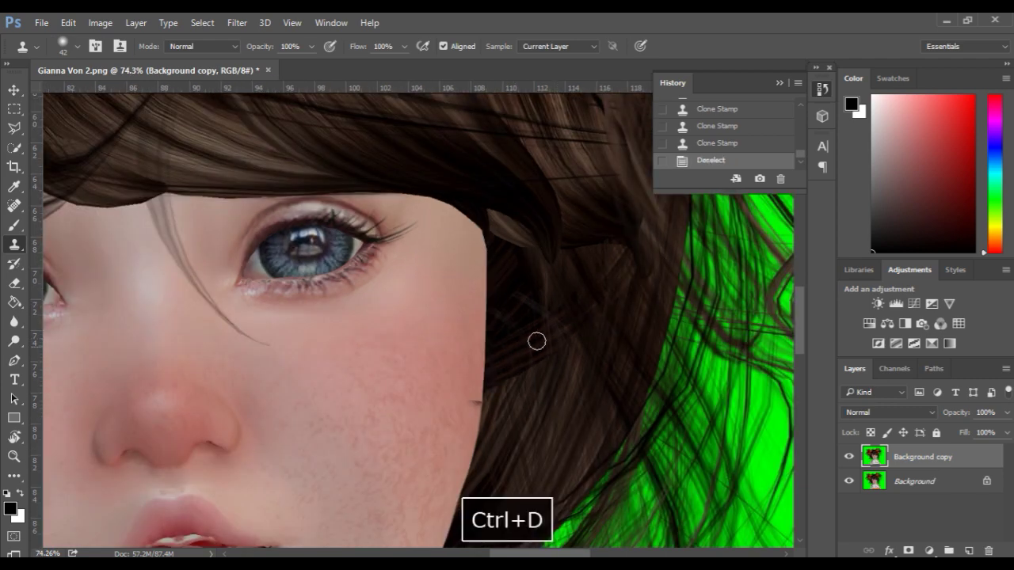
scroll(441, 335, down, 2)
scroll(438, 380, up, 4)
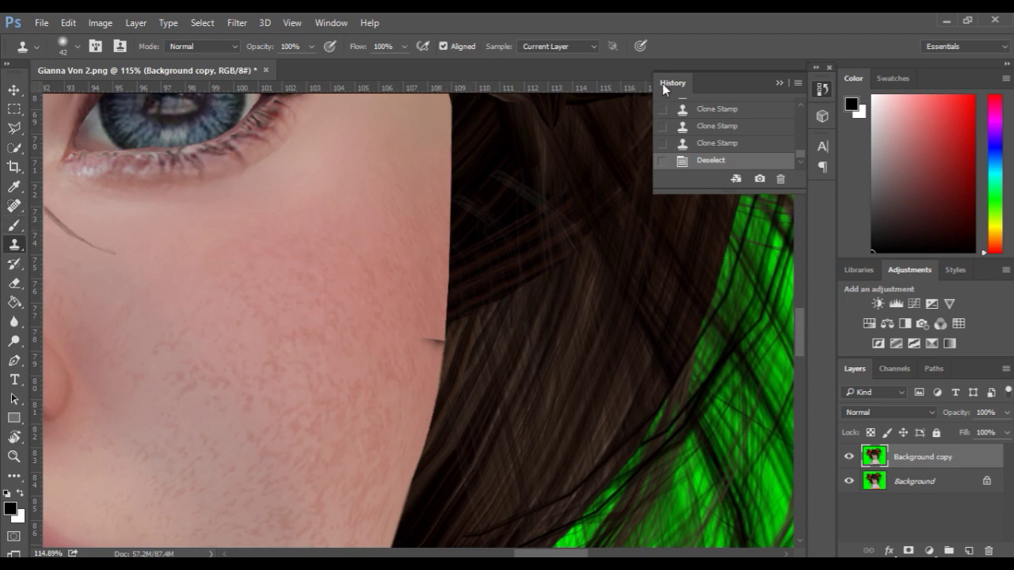
click(781, 181)
click(464, 235)
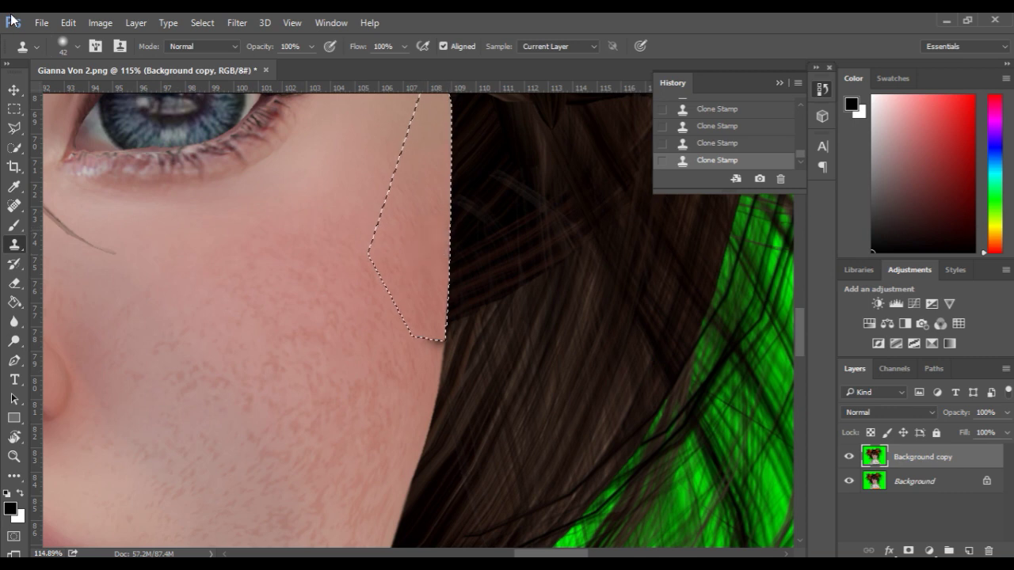
- Invert the selection and try cloning cheek skin over the notch at its lower corner
click(201, 23)
click(218, 77)
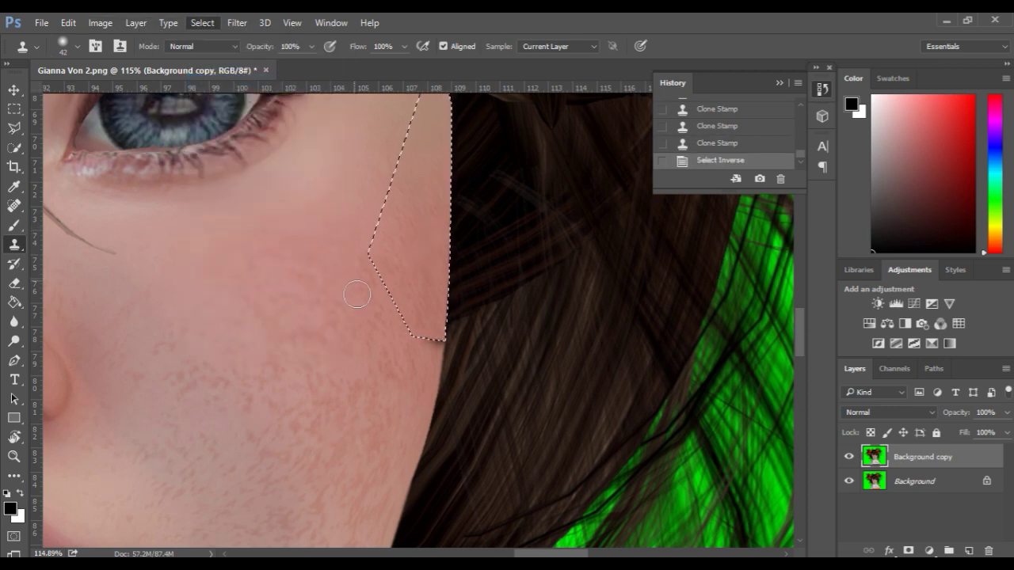
click(422, 343)
click(428, 340)
click(428, 346)
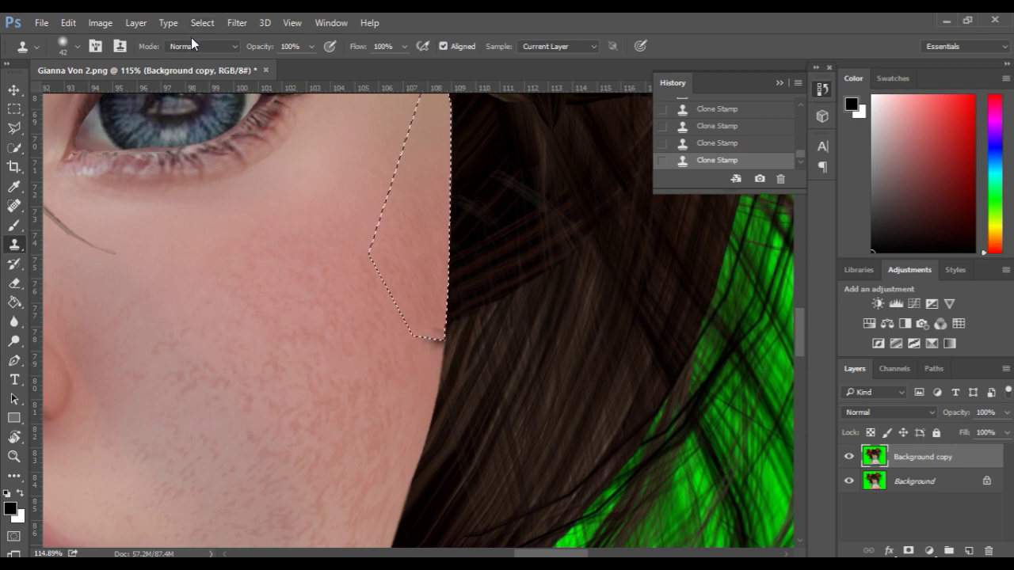
- Remove the latest clone strokes at the selection's lower corner by deleting their states from the history
key(ctrl+z)
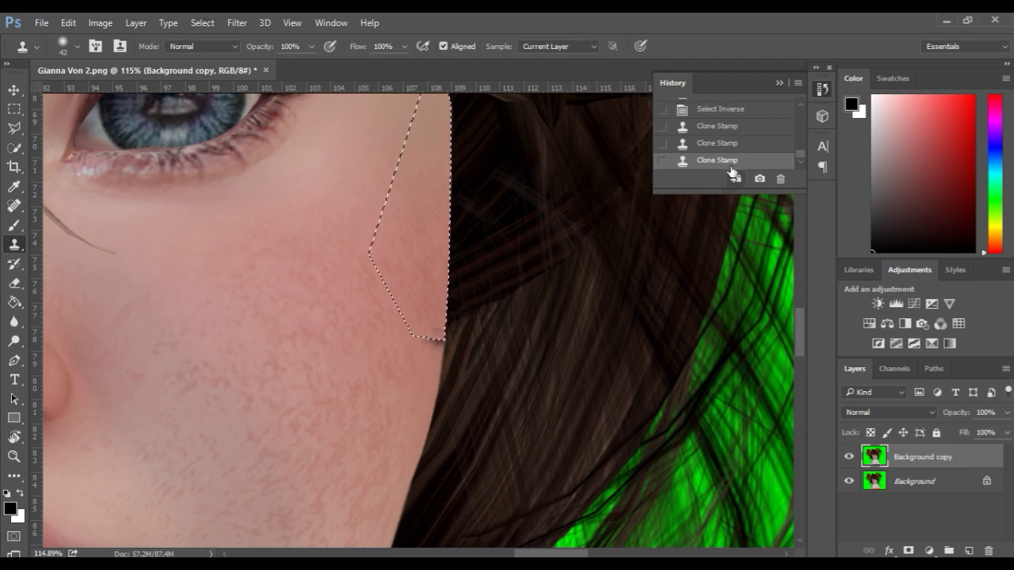
click(728, 132)
click(781, 179)
click(479, 235)
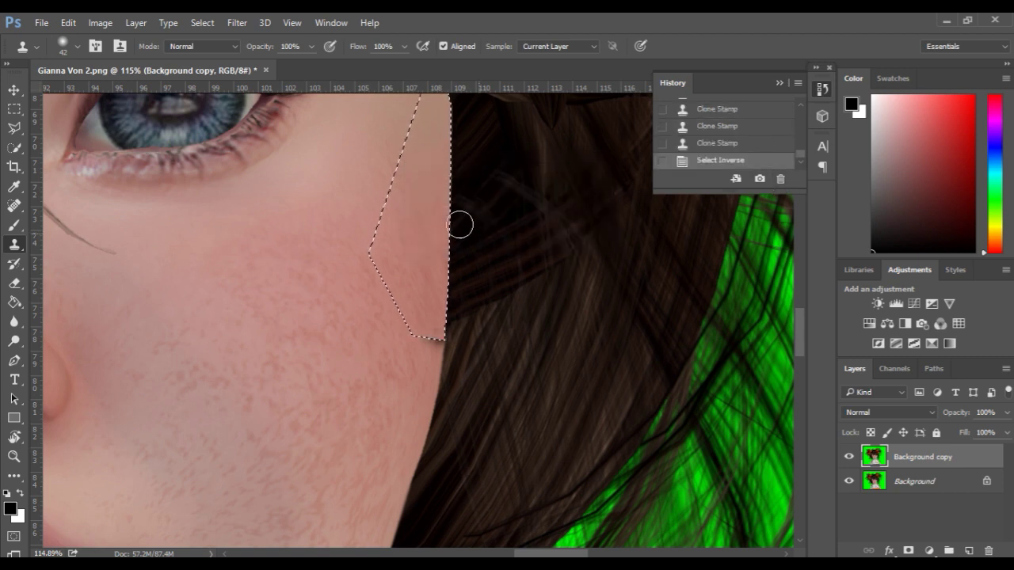
- Invert the selection and clean up the face edge just below its lower corner with a 9 px Clone Stamp
click(203, 23)
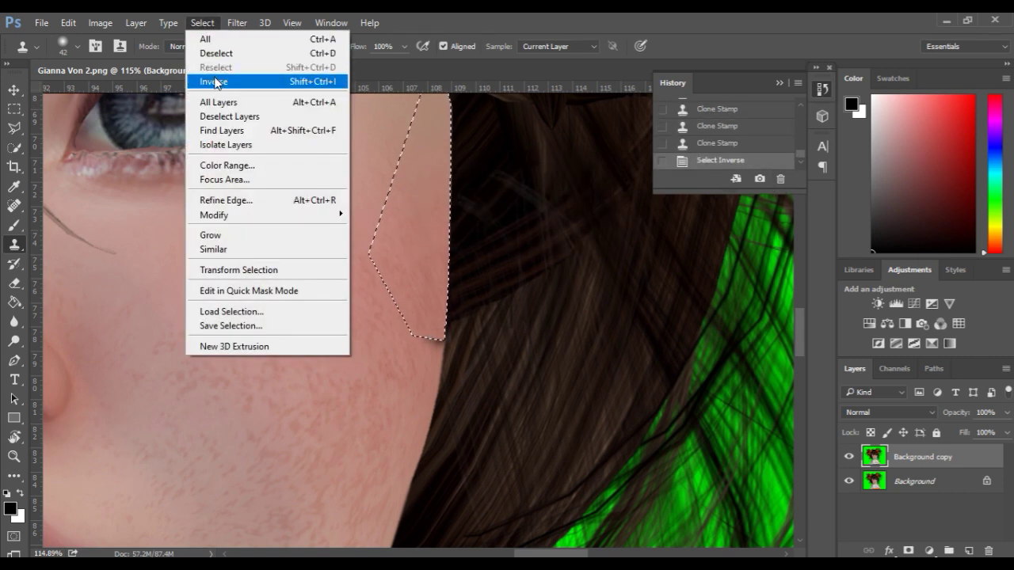
click(237, 87)
drag(407, 351, 430, 338)
click(431, 337)
scroll(418, 339, up, 5)
alt+drag(405, 351, 372, 354)
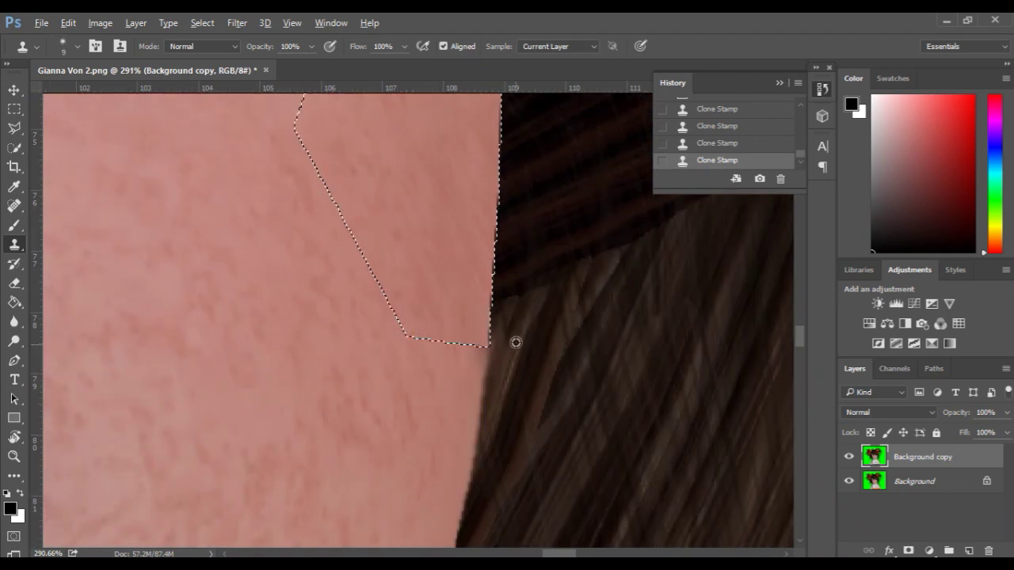
drag(501, 343, 495, 376)
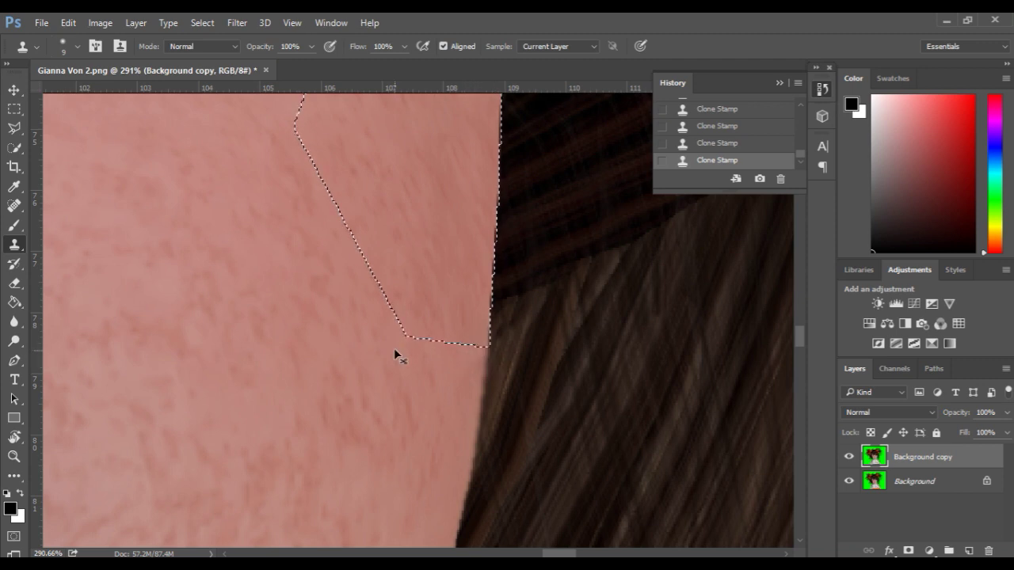
- Deselect and clone cheek skin over the small seam left at the face edge beside the hair
scroll(395, 347, down, 1)
key(ctrl+d)
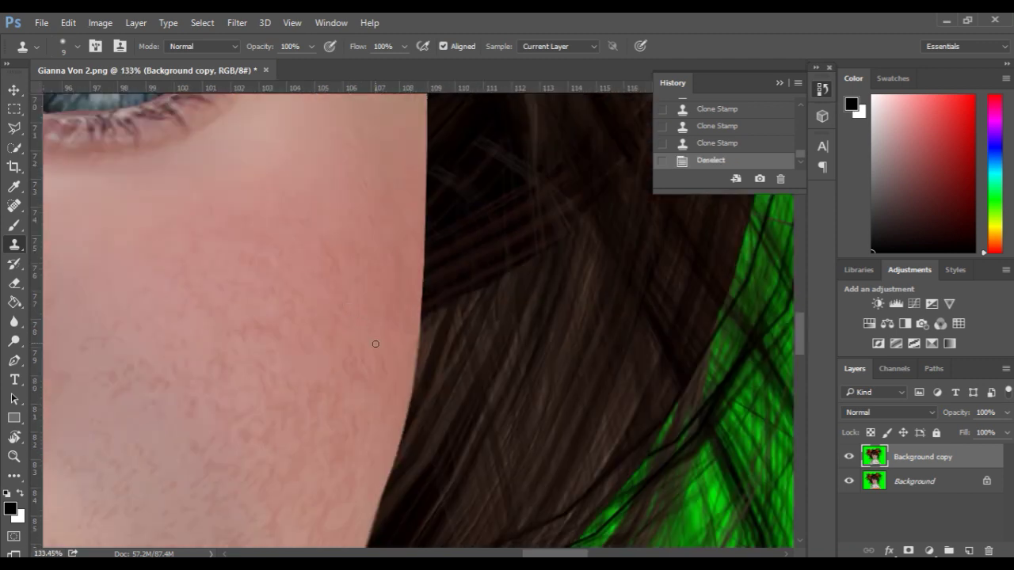
scroll(373, 344, up, 2)
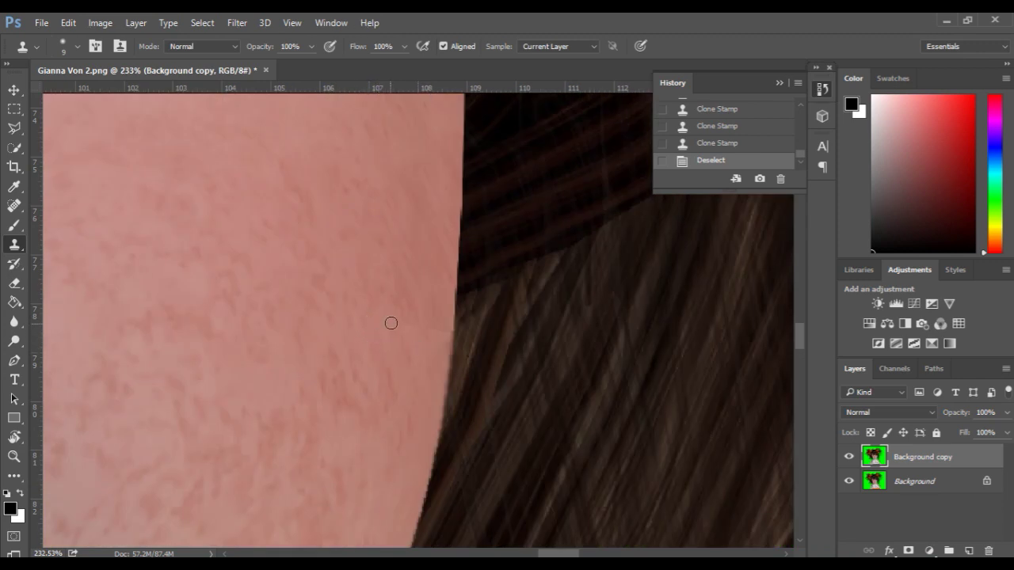
click(439, 332)
click(439, 335)
click(446, 339)
click(447, 340)
scroll(431, 328, down, 6)
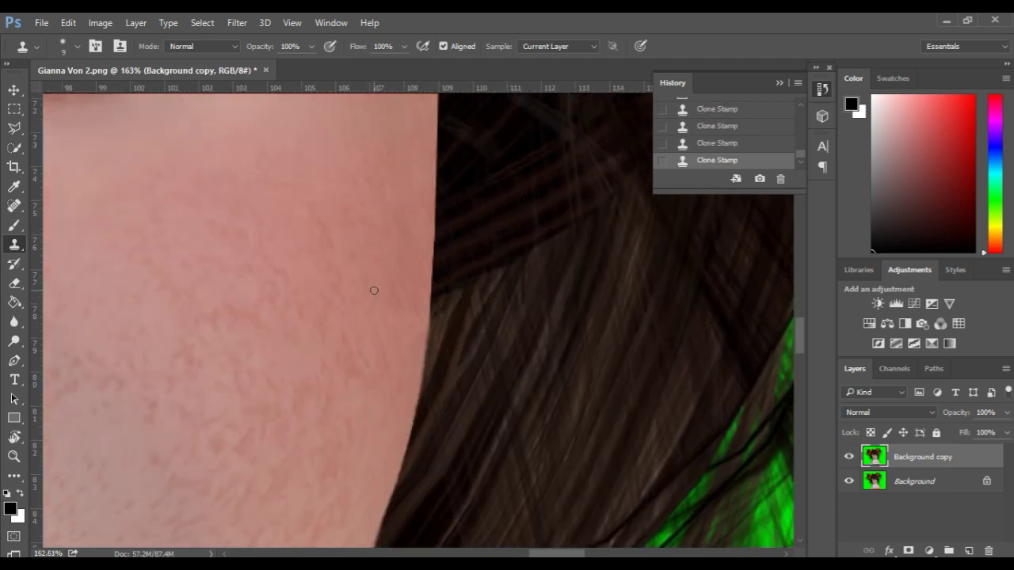
- Blend the uneven skin tone along the cheek's outer edge with the Clone Stamp, reducing the brush size for finer strokes
scroll(383, 307, up, 5)
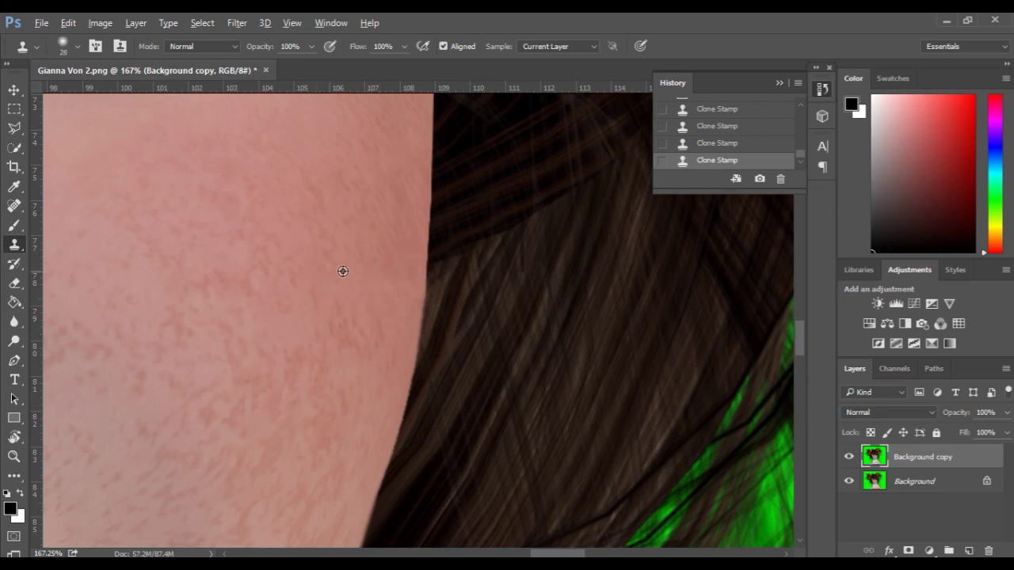
alt+click(403, 223)
mouse_move(402, 255)
mouse_down()
mouse_move(407, 282)
mouse_move(394, 299)
mouse_up()
key(ctrl+z)
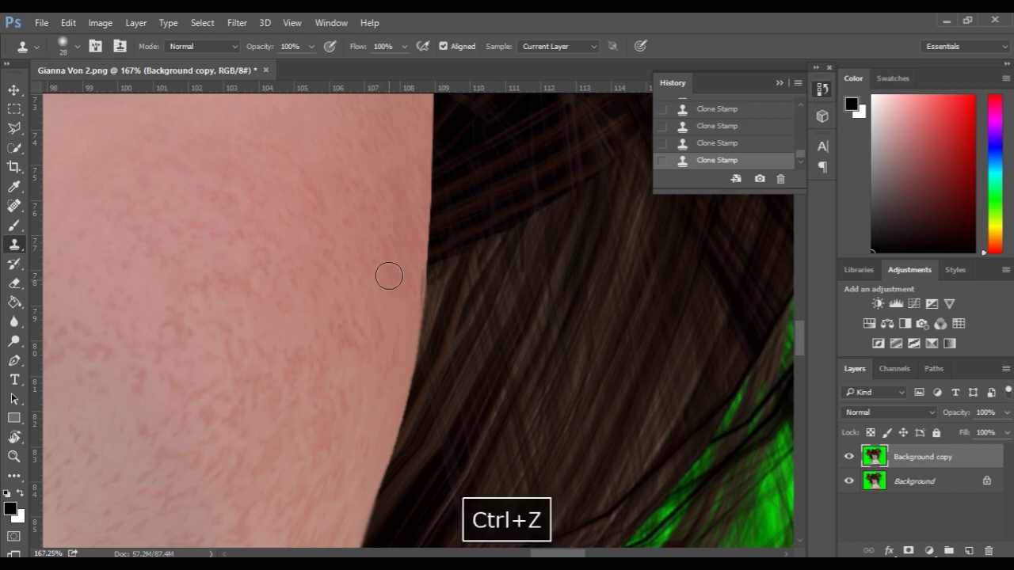
alt+right_click(386, 274)
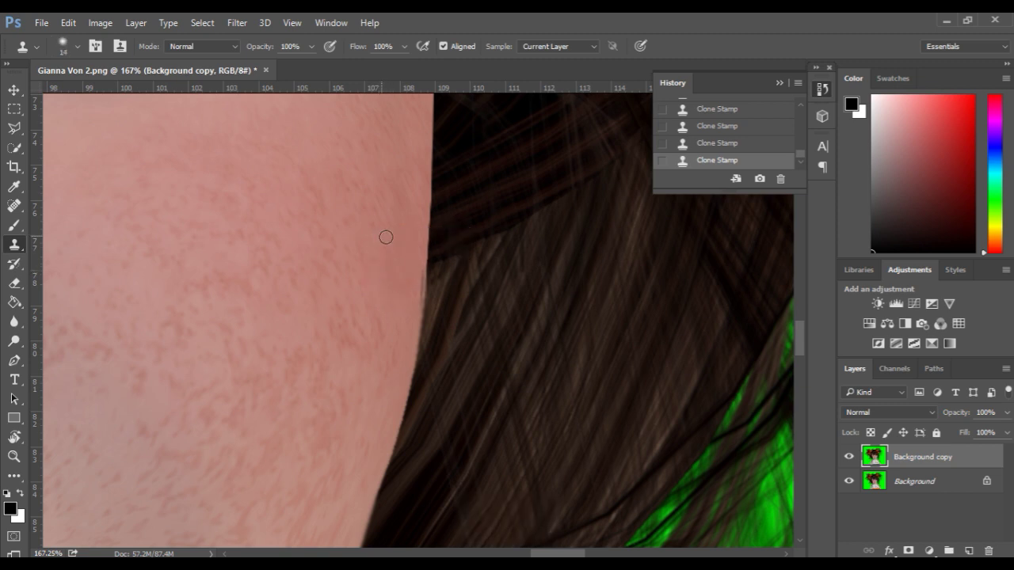
alt+right_click(392, 244)
alt+right_click(407, 266)
- Examine the repaired cheek edge and the whole portrait, including face, bows and hair, at reduced magnification
scroll(285, 262, down, 8)
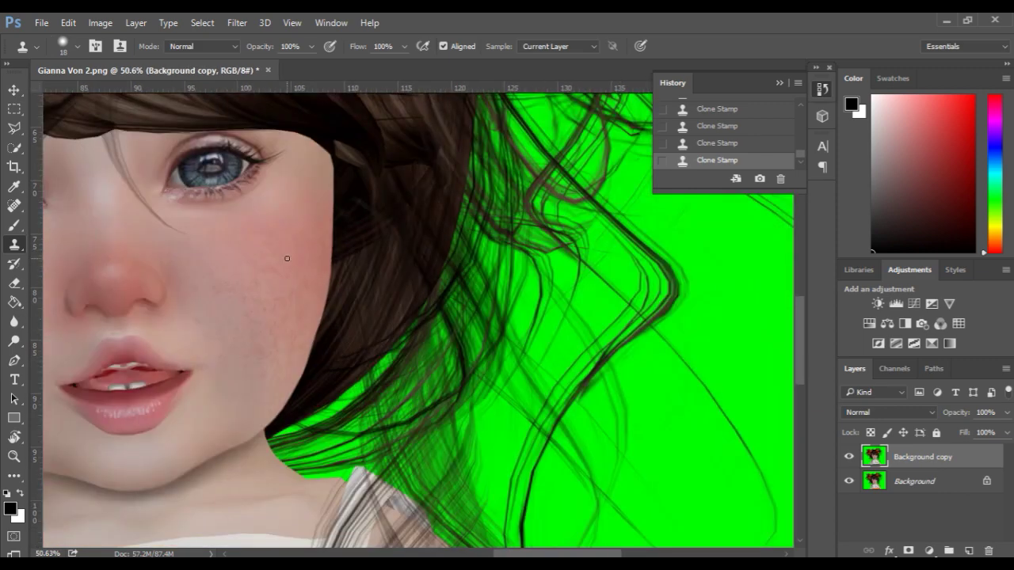
scroll(285, 258, down, 1)
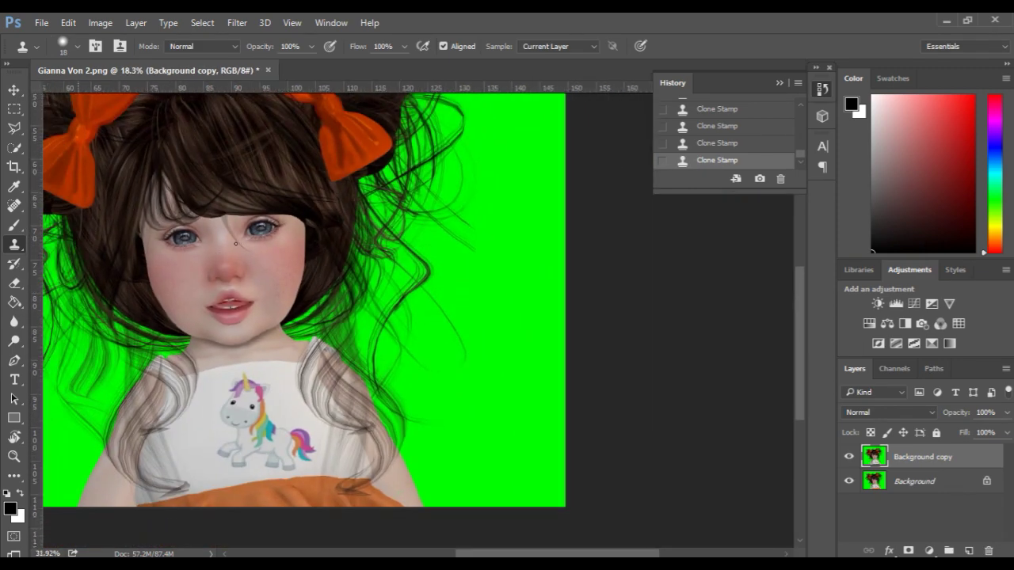
scroll(235, 243, up, 3)
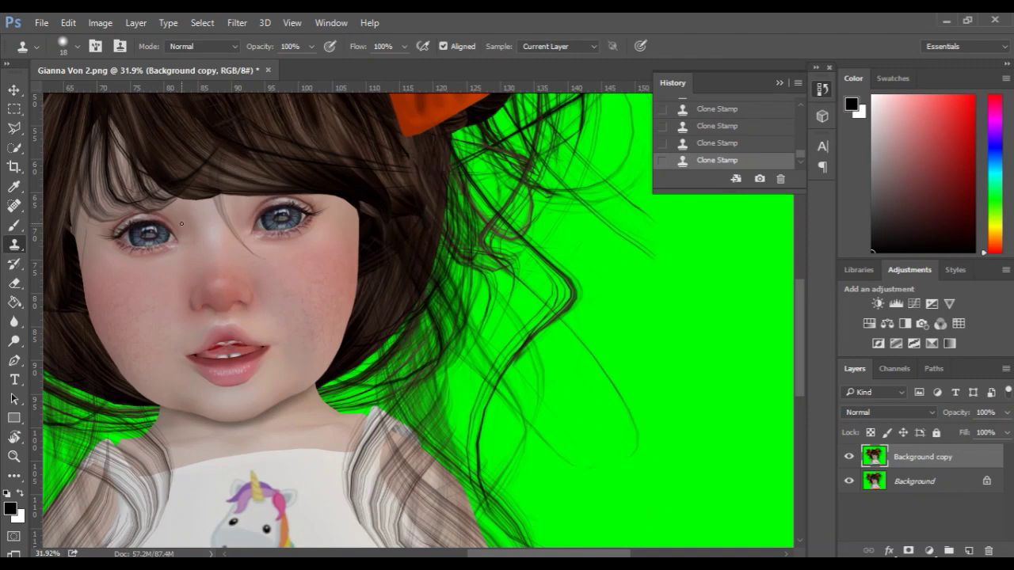
scroll(182, 224, down, 2)
key(space)
mouse_move(181, 224)
mouse_down()
mouse_move(264, 199)
mouse_move(419, 244)
mouse_move(396, 261)
mouse_up()
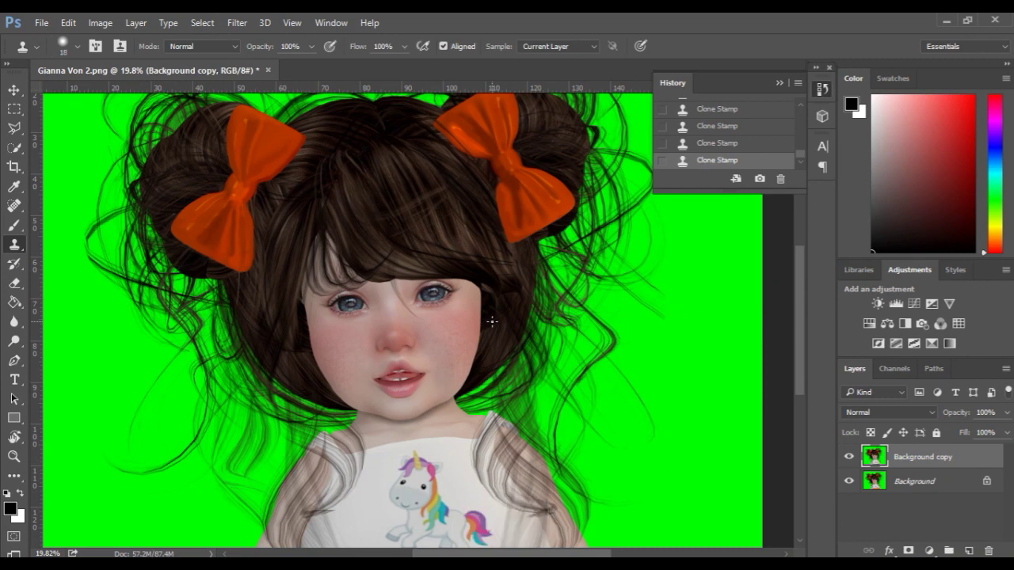
key(space)
scroll(419, 312, up, 2)
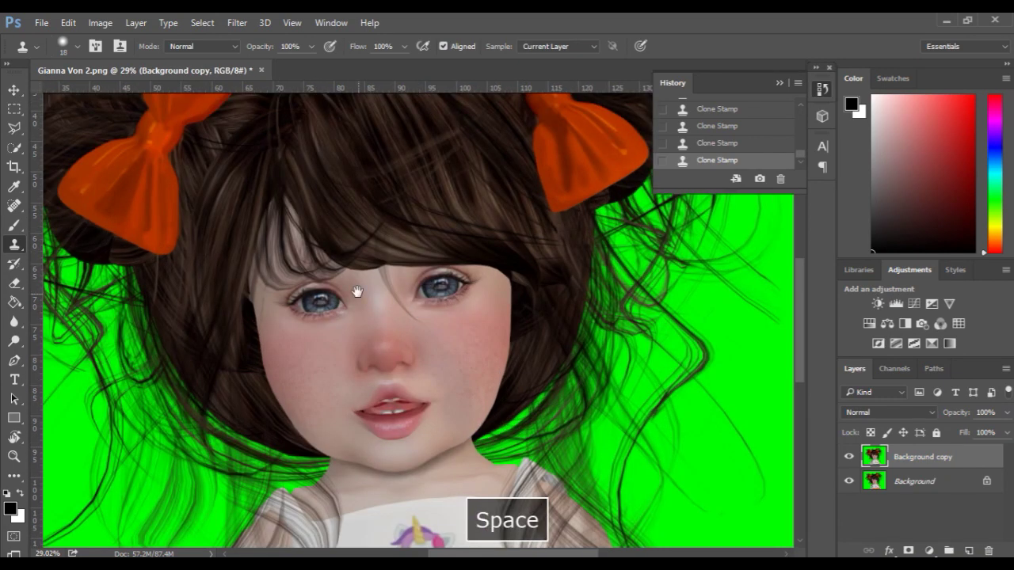
scroll(358, 294, down, 1)
mouse_move(355, 264)
mouse_down()
mouse_move(375, 340)
mouse_move(346, 280)
mouse_move(370, 261)
mouse_up()
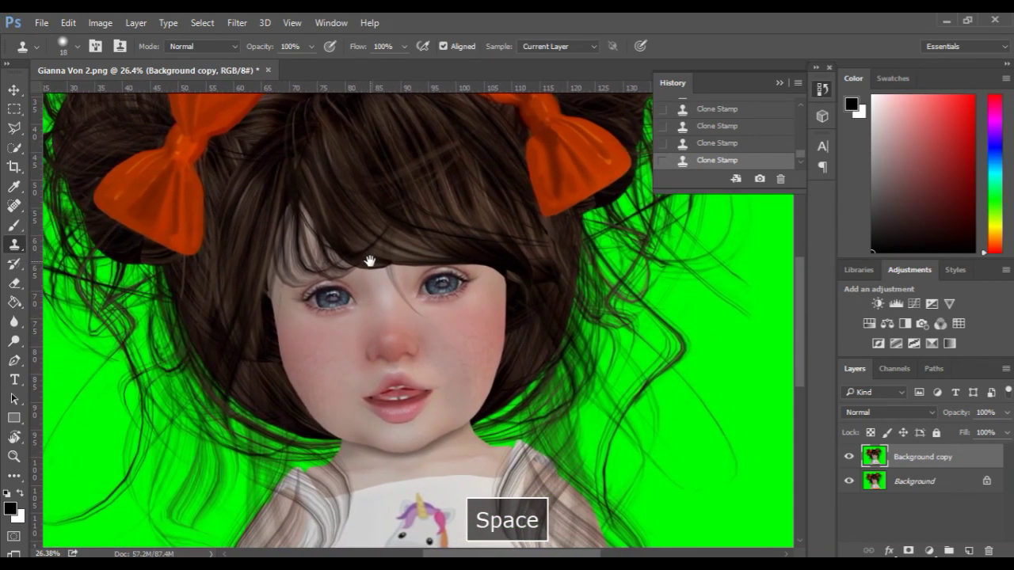
drag(369, 261, 383, 286)
scroll(384, 325, up, 1)
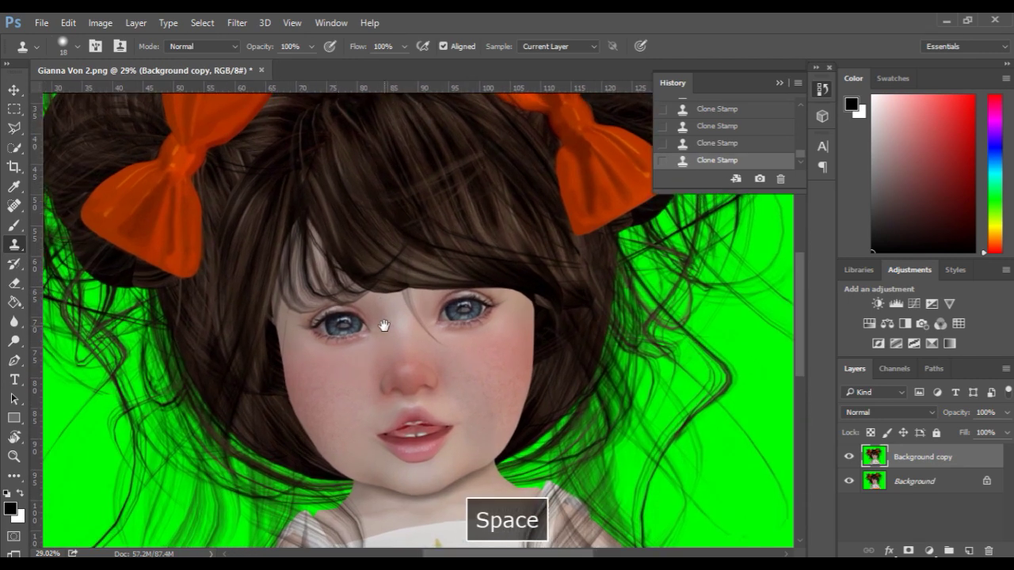
scroll(384, 326, down, 1)
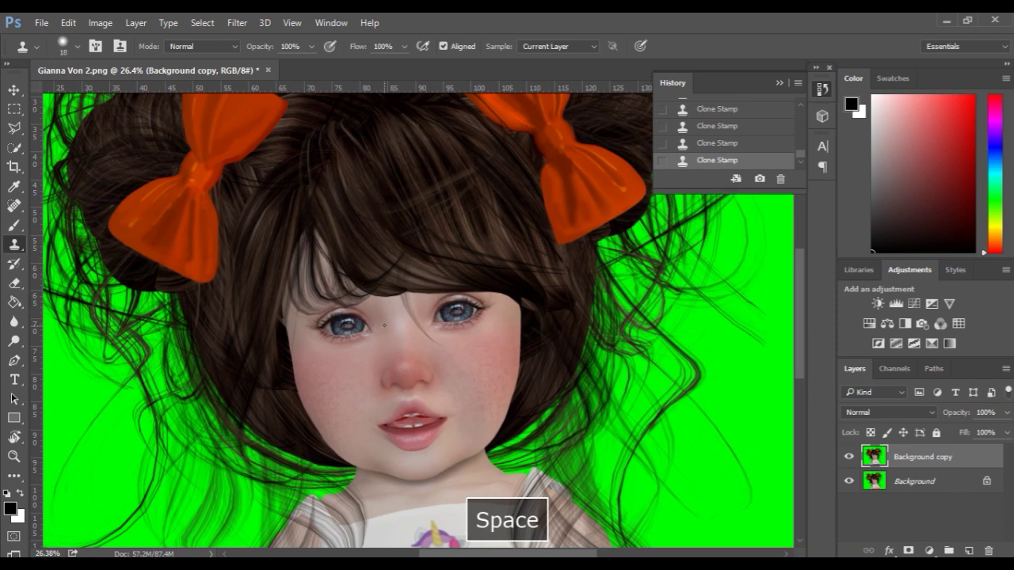
- Rotate the canvas view to -5° and examine how the portrait looks with a tilted head
key(r)
drag(385, 326, 327, 301)
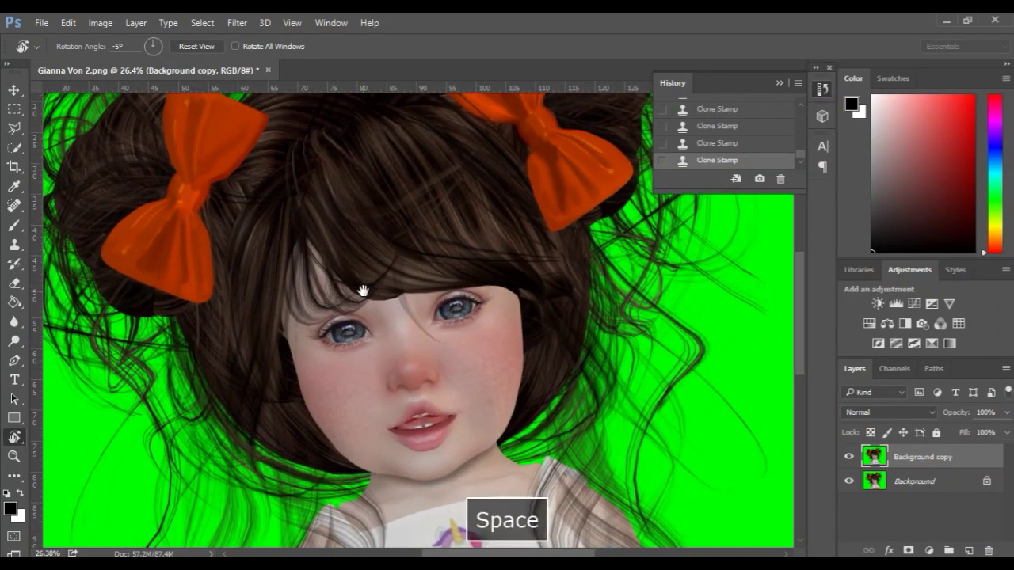
scroll(362, 290, up, 3)
drag(375, 344, 376, 287)
scroll(362, 316, down, 1)
scroll(349, 326, down, 1)
scroll(358, 330, up, 1)
scroll(365, 290, down, 1)
scroll(376, 287, down, 4)
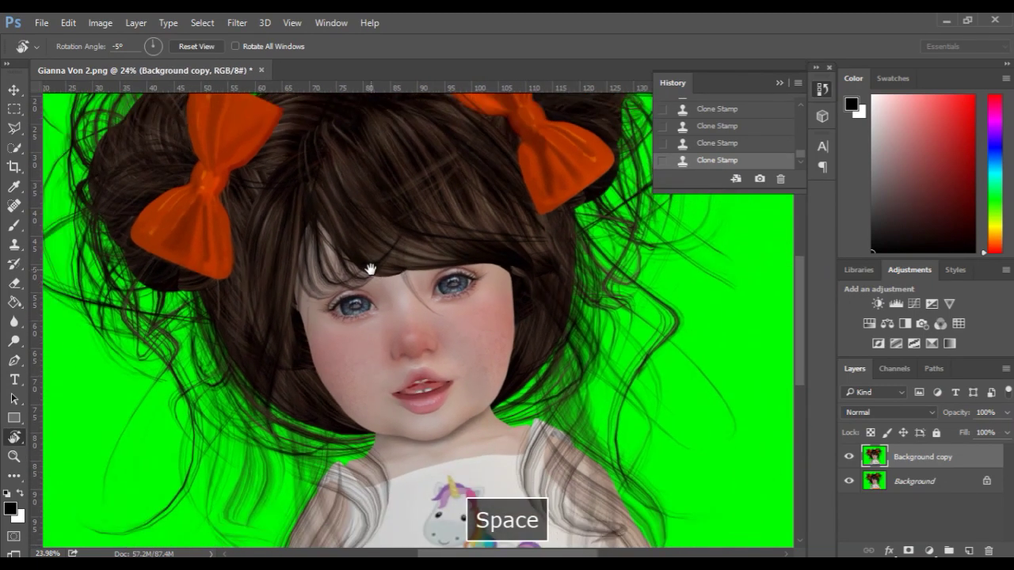
drag(370, 269, 365, 319)
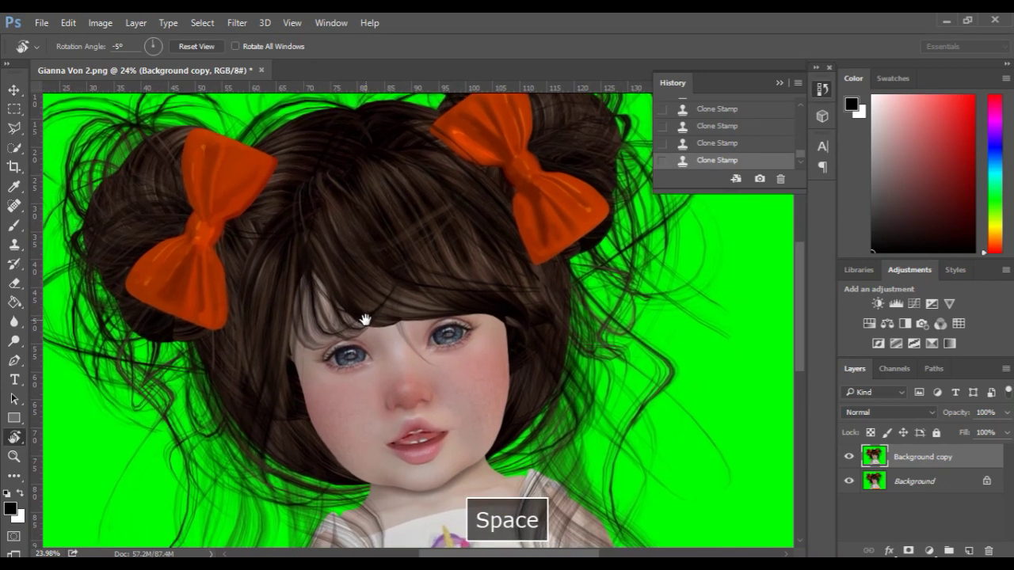
scroll(365, 319, down, 1)
drag(359, 317, 361, 321)
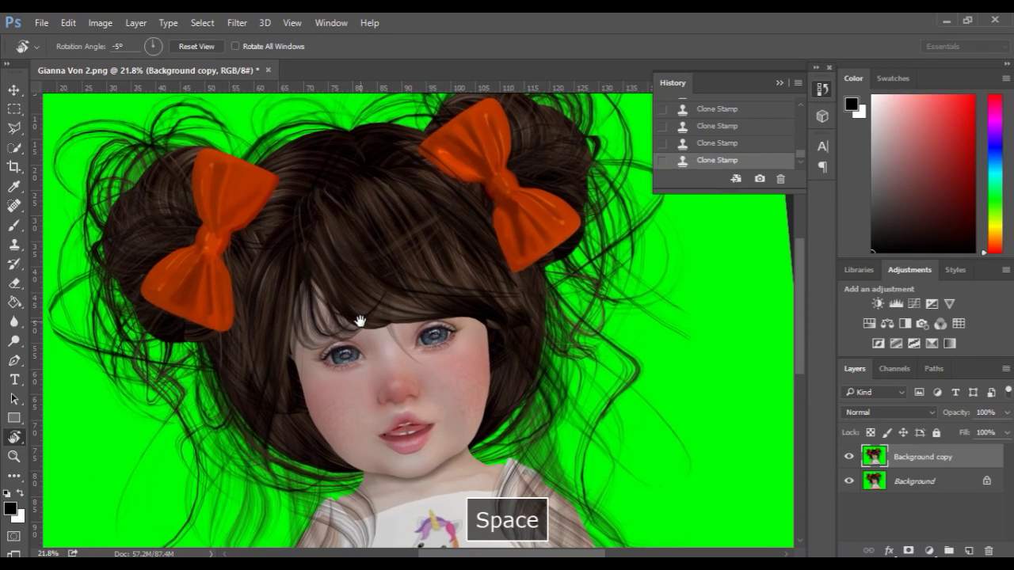
drag(360, 321, 373, 322)
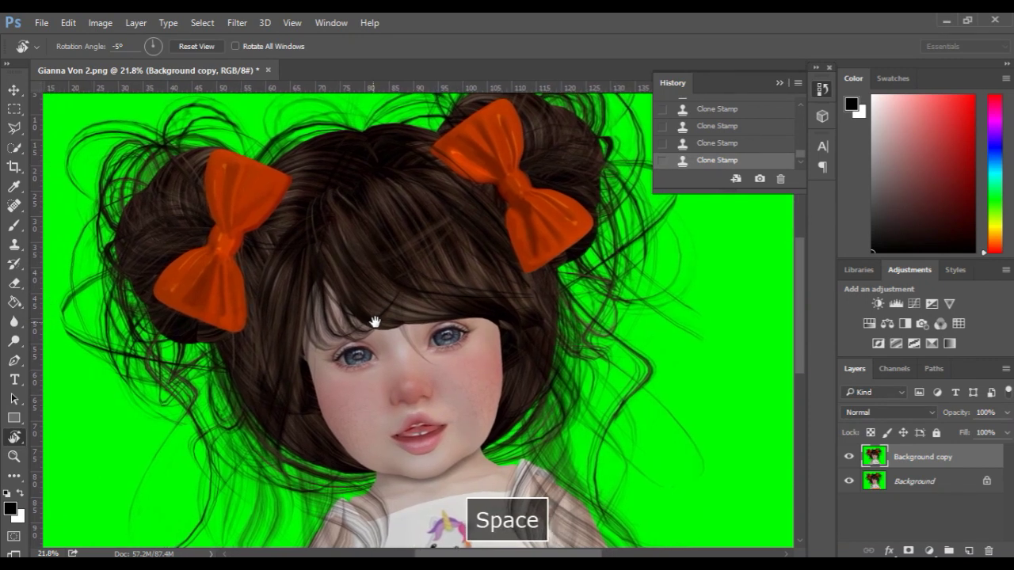
click(14, 165)
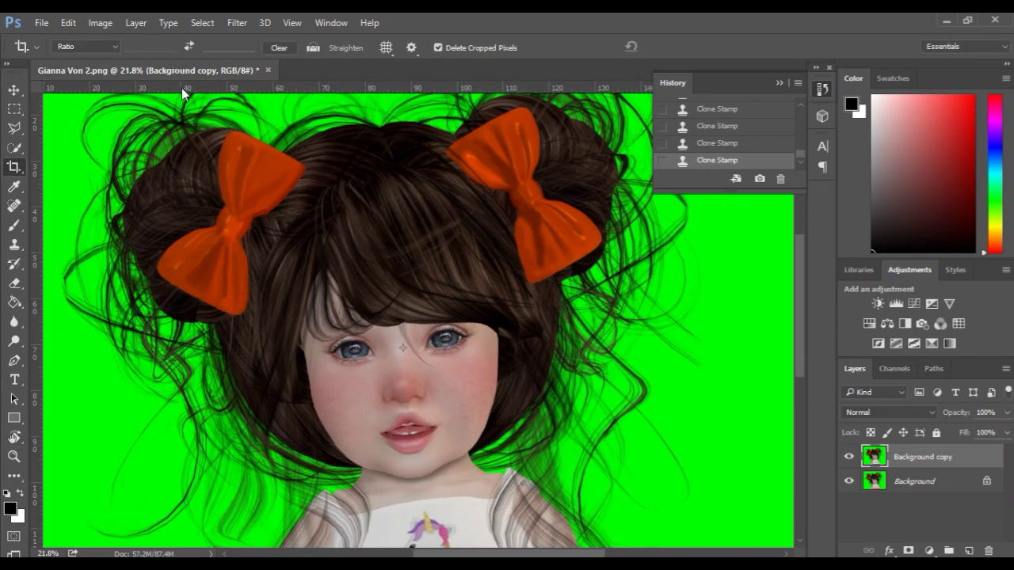
text(4)
key(Tab)
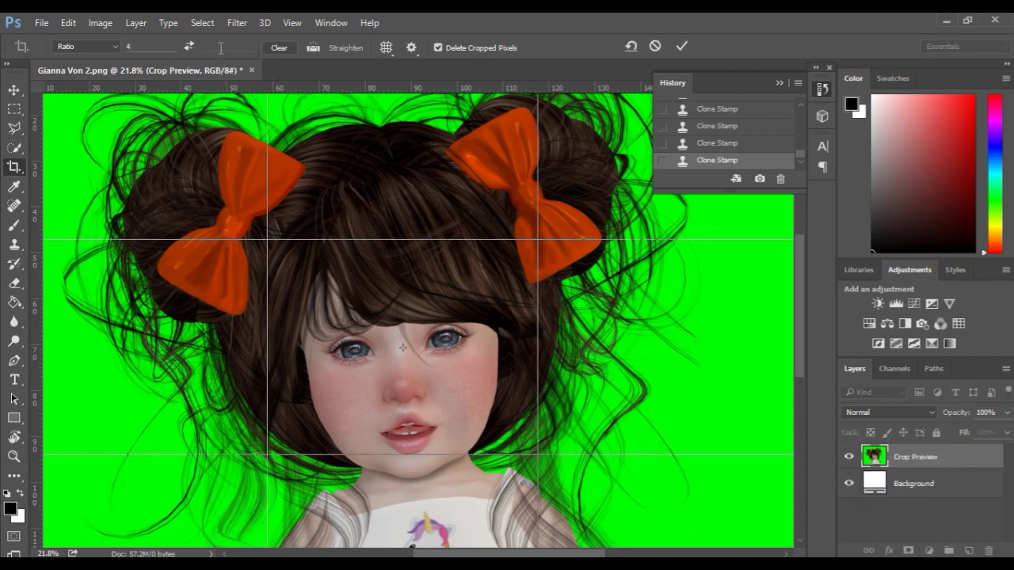
text(3)
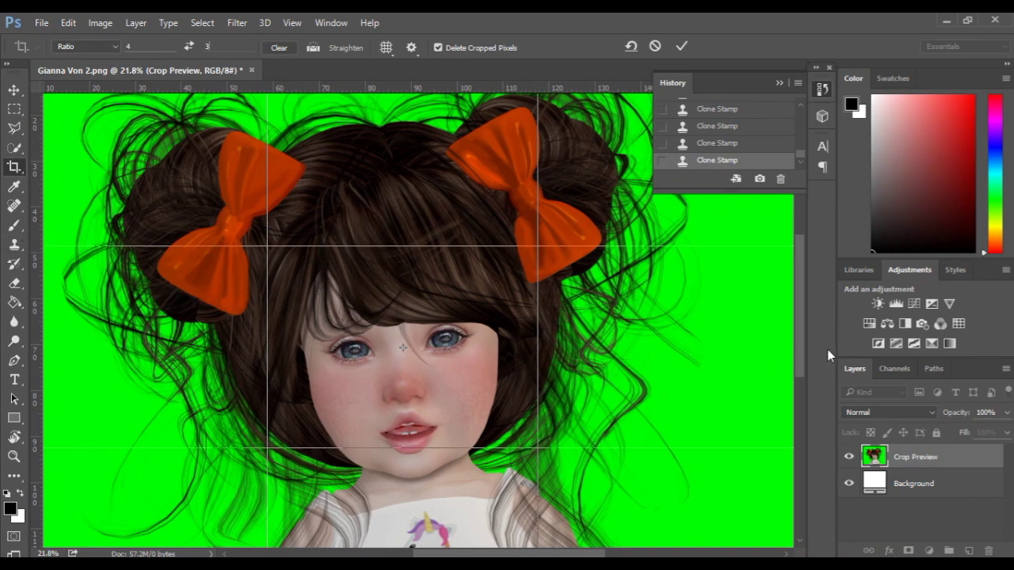
scroll(549, 554, left, 4)
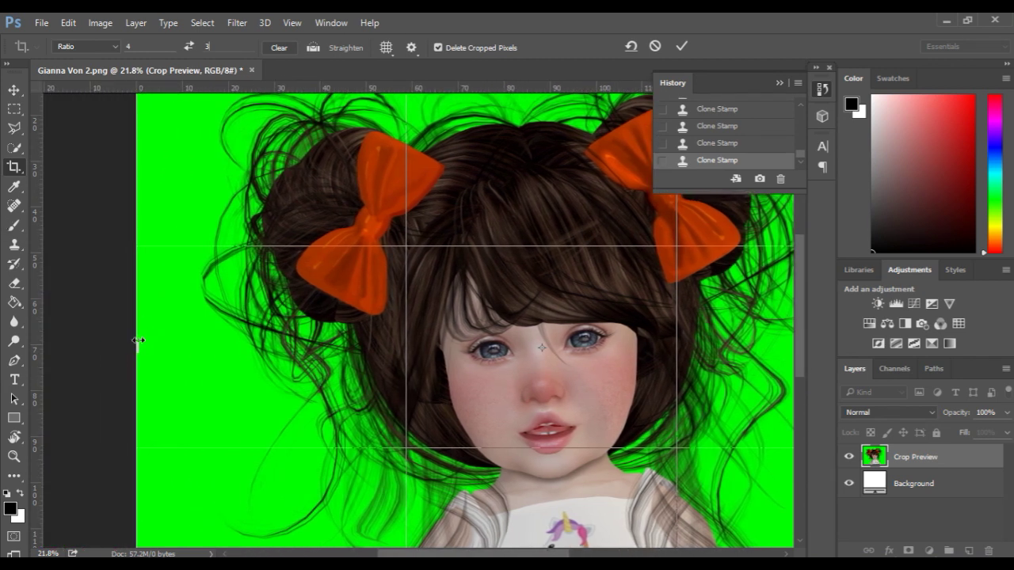
key(Escape)
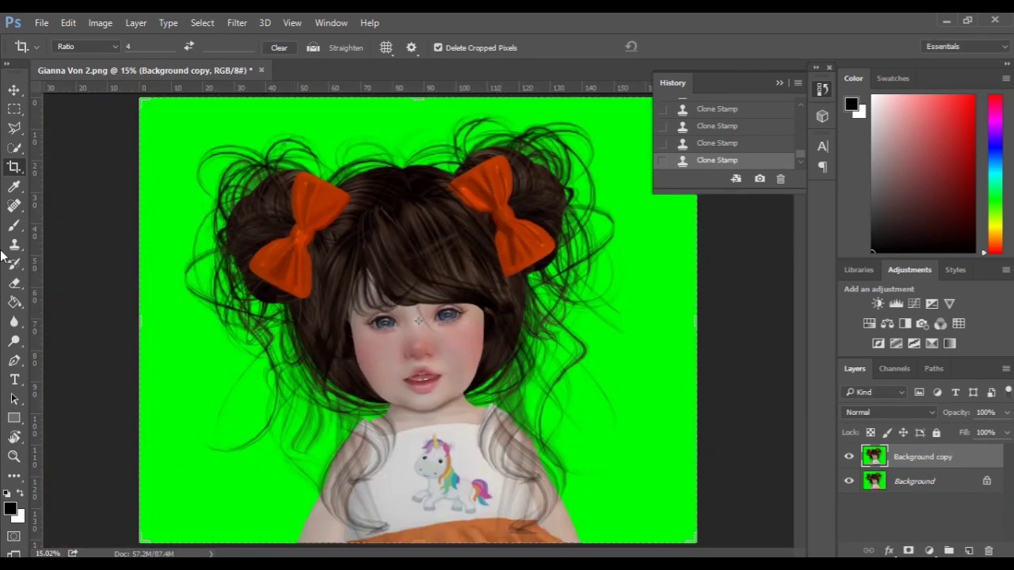
- Start a crop of the portrait and pull in all four sides around the head and upper shirt
click(197, 335)
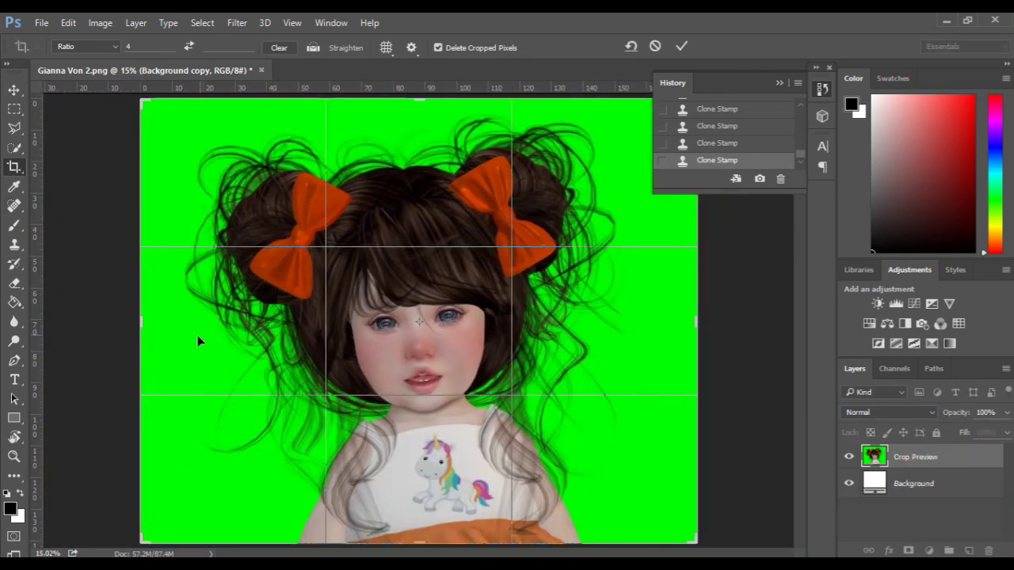
drag(143, 324, 162, 321)
drag(417, 102, 418, 113)
drag(674, 317, 635, 319)
drag(412, 528, 418, 484)
- Tilt and reposition the portrait inside the crop frame and tighten the frame around the head, hair and upper shirt
drag(456, 320, 424, 282)
drag(161, 121, 165, 148)
drag(372, 270, 386, 291)
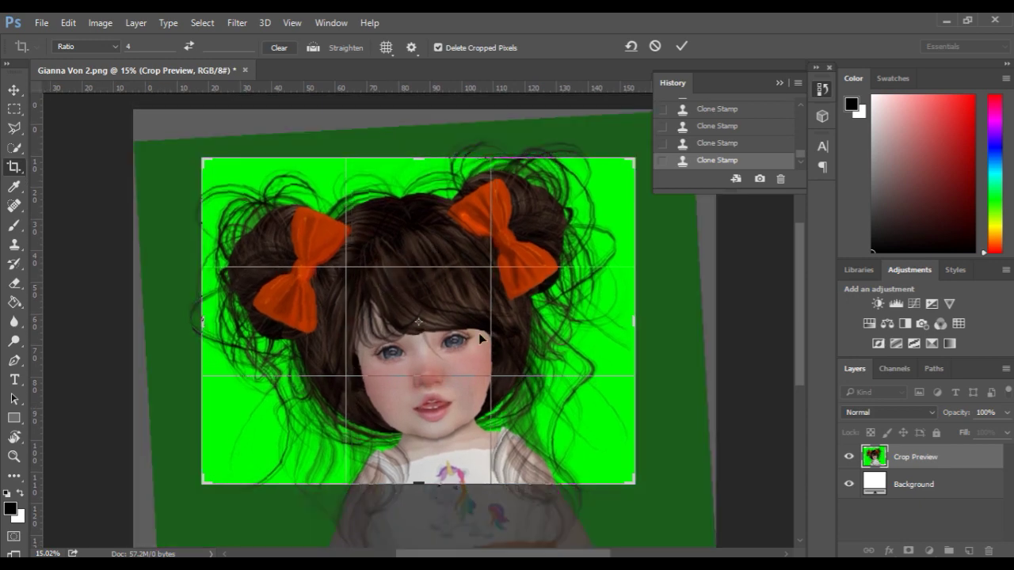
scroll(479, 333, up, 1)
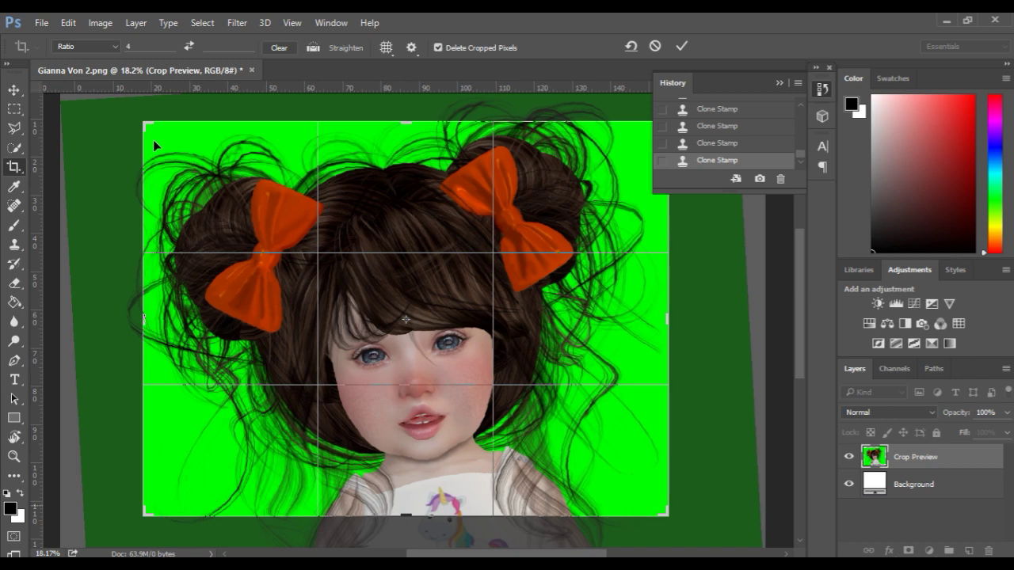
drag(145, 513, 156, 513)
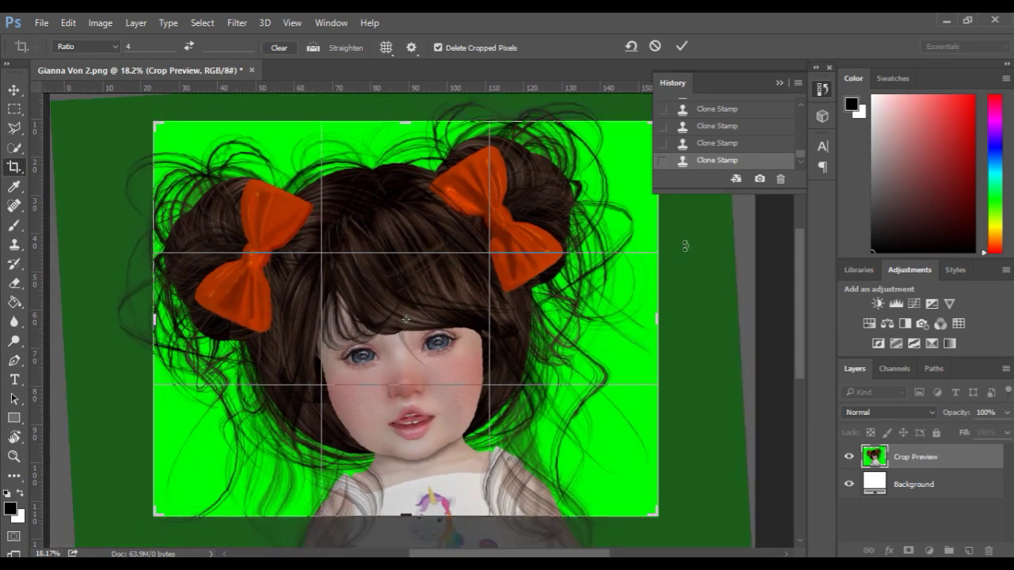
- Collapse the History panel, narrow the crop slightly, shift the portrait upward within it, and apply the crop
click(775, 82)
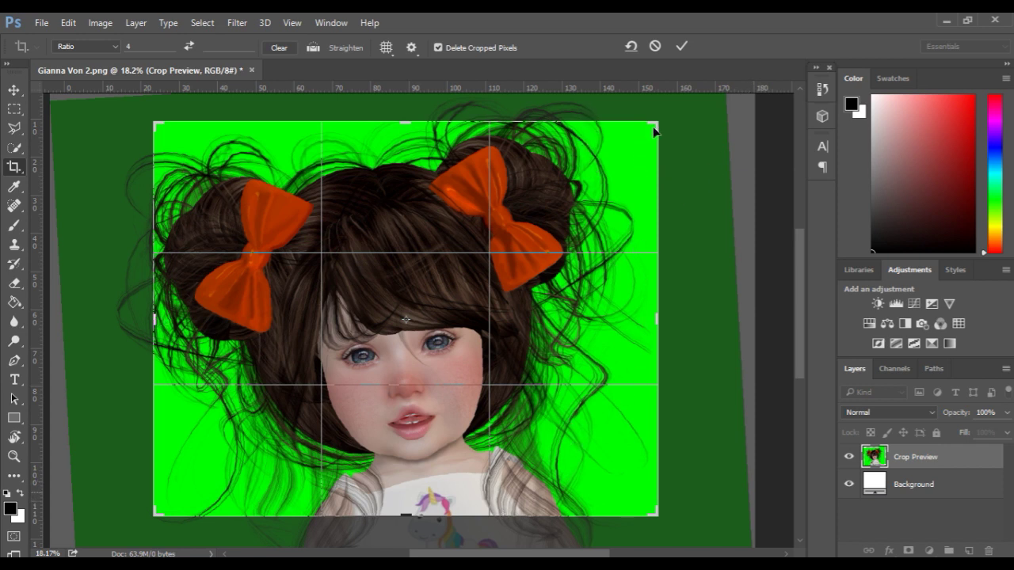
drag(654, 124, 650, 122)
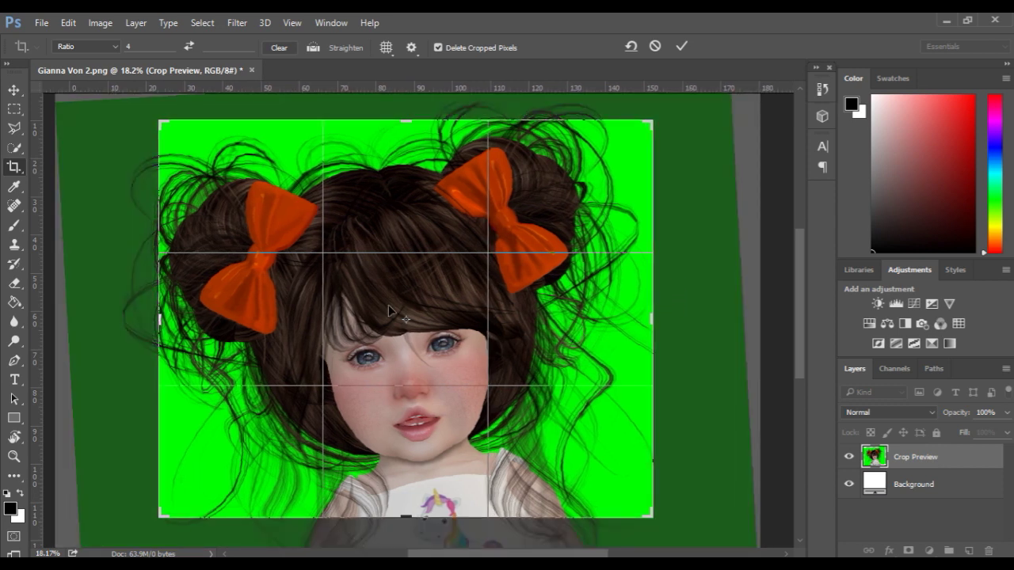
drag(395, 300, 399, 277)
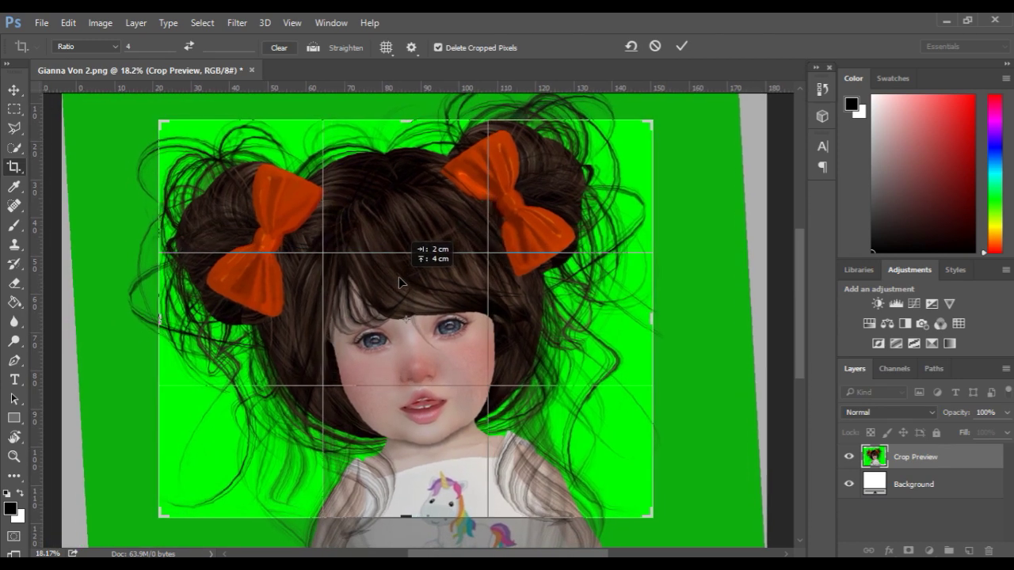
drag(398, 276, 398, 276)
scroll(632, 394, up, 1)
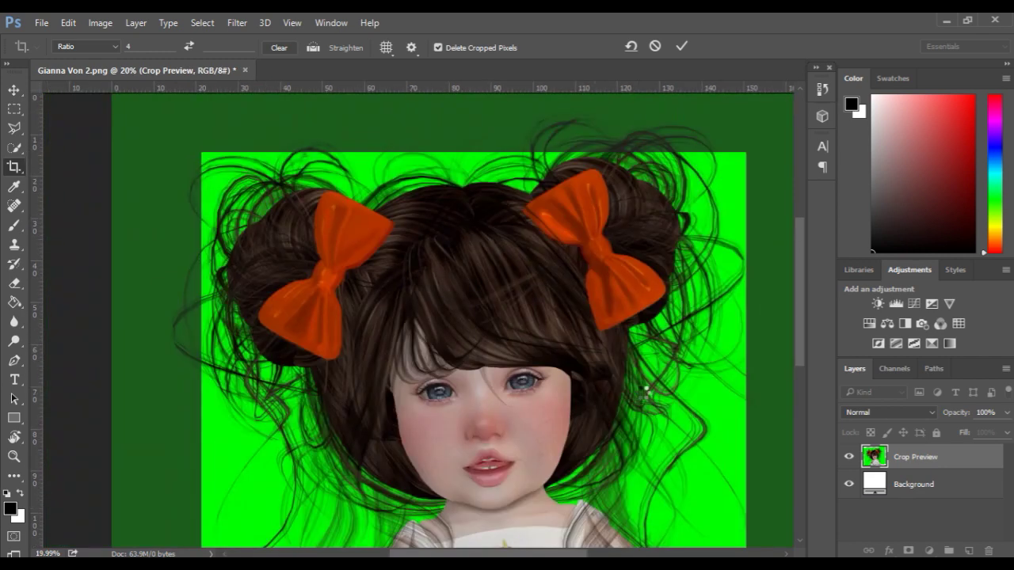
key(Return)
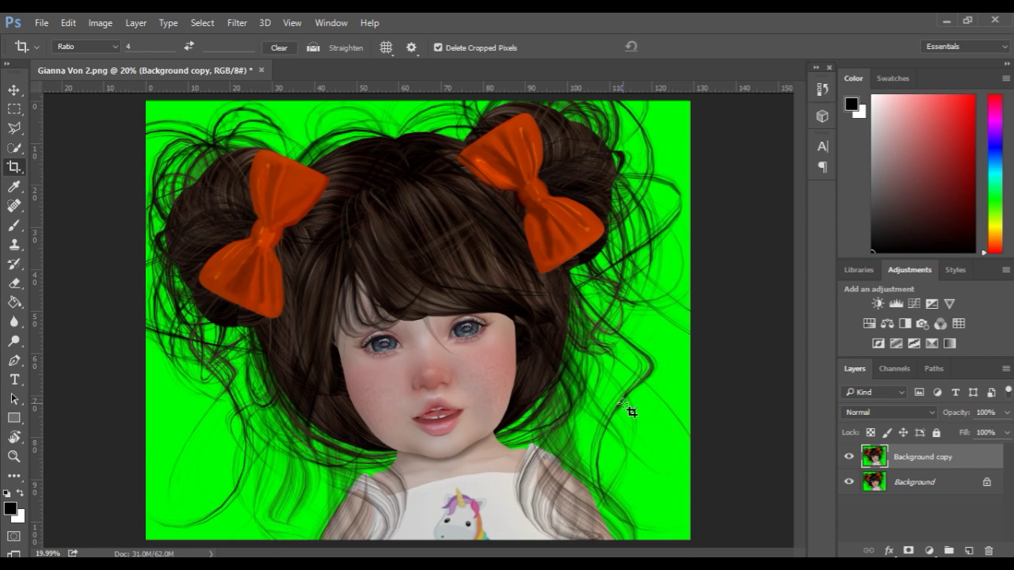
- Start a tighter second crop, raising its lower edge to the shoulders and pulling both sides in toward the hair buns
scroll(437, 351, up, 2)
scroll(436, 351, up, 2)
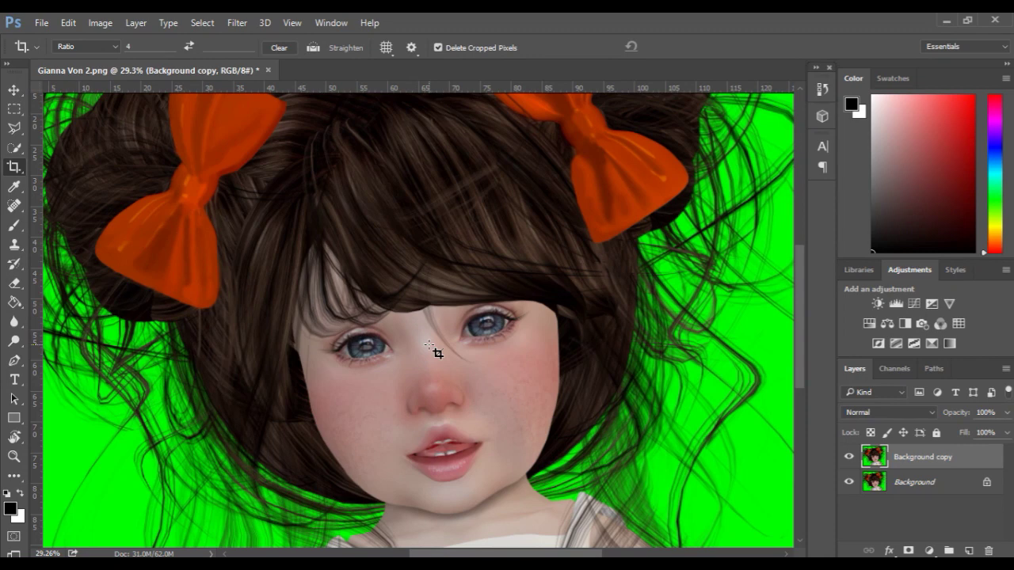
scroll(437, 352, down, 1)
scroll(437, 354, down, 1)
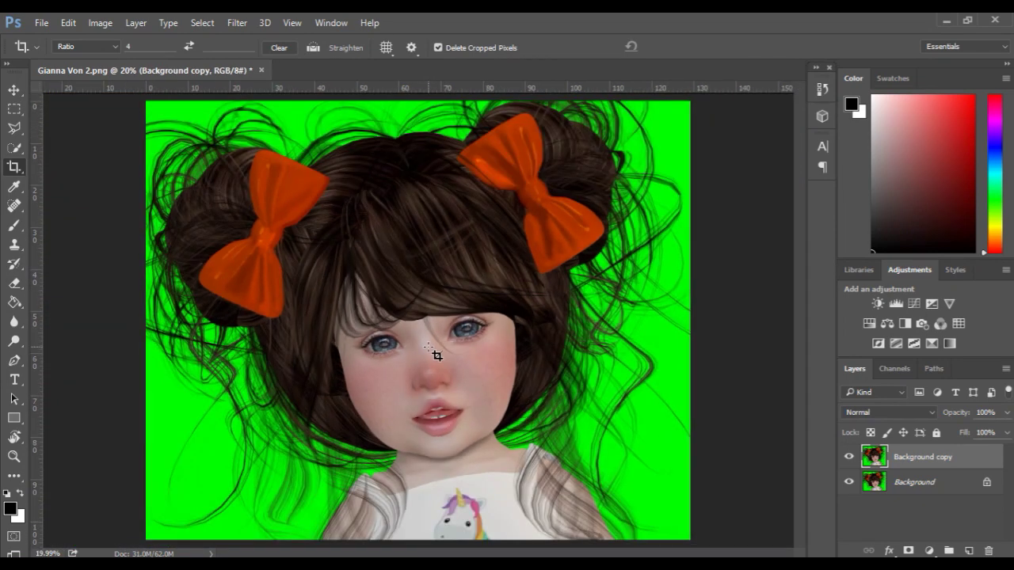
scroll(437, 355, up, 2)
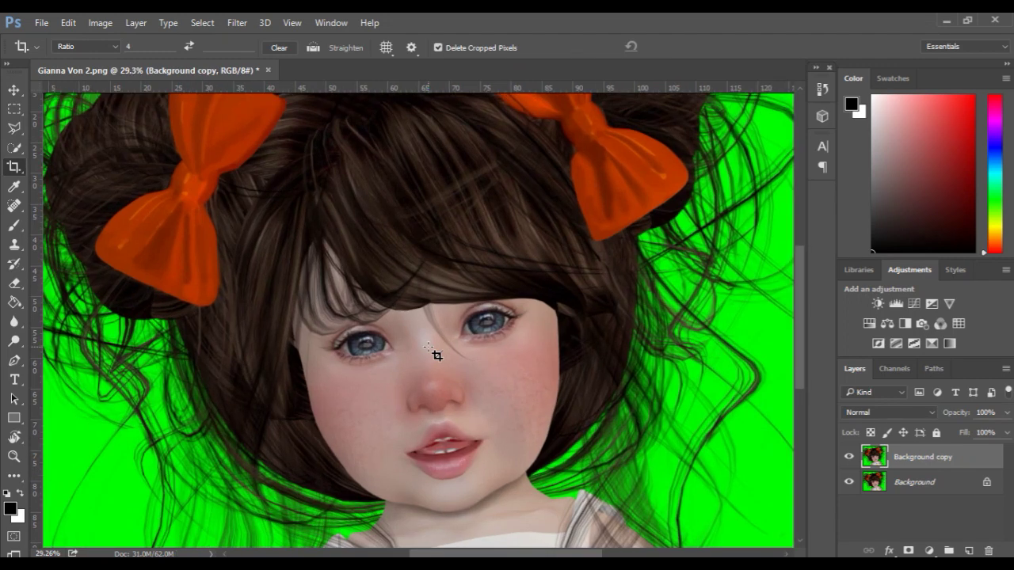
scroll(437, 356, down, 2)
click(439, 368)
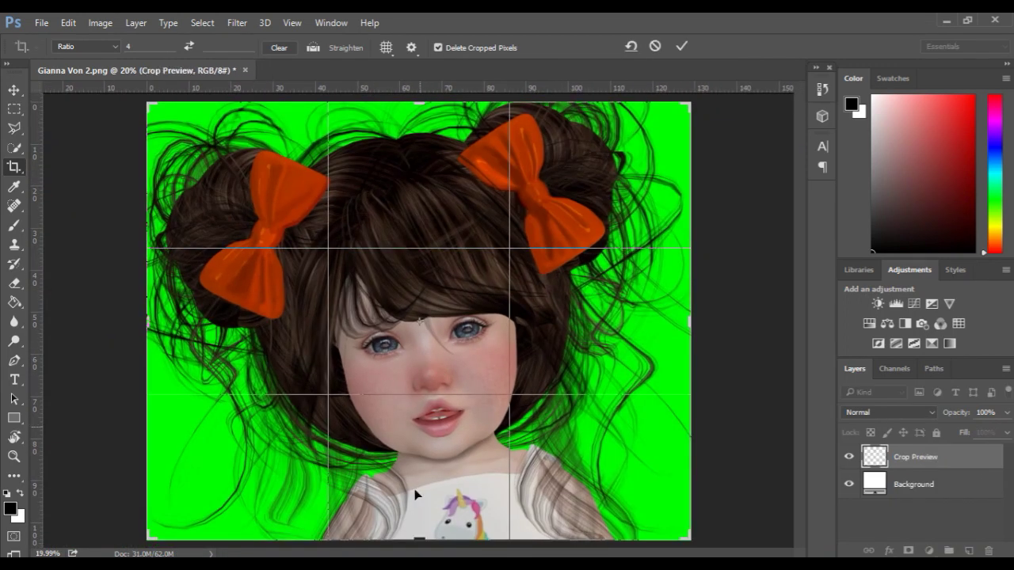
drag(421, 540, 423, 507)
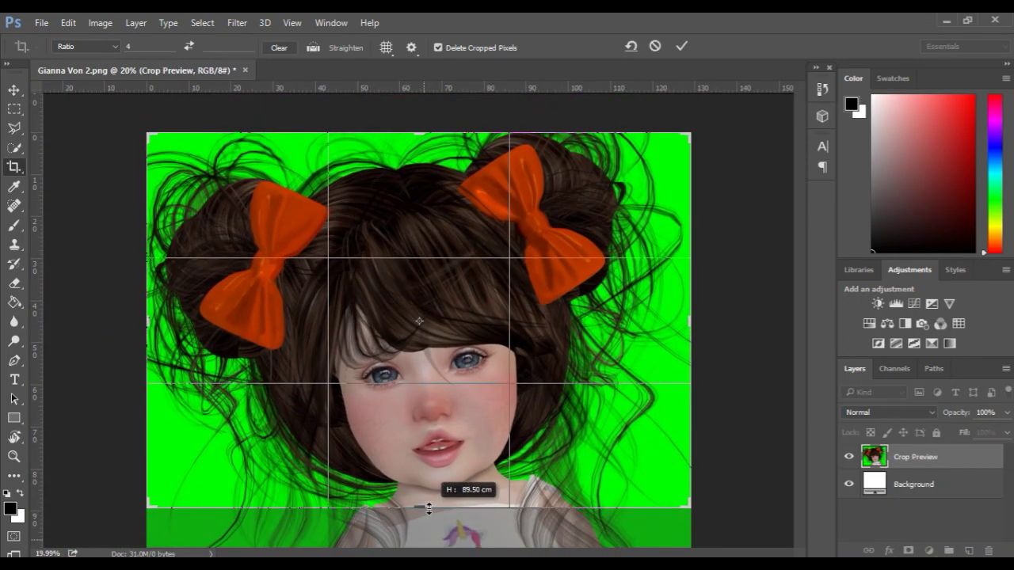
drag(684, 330, 670, 326)
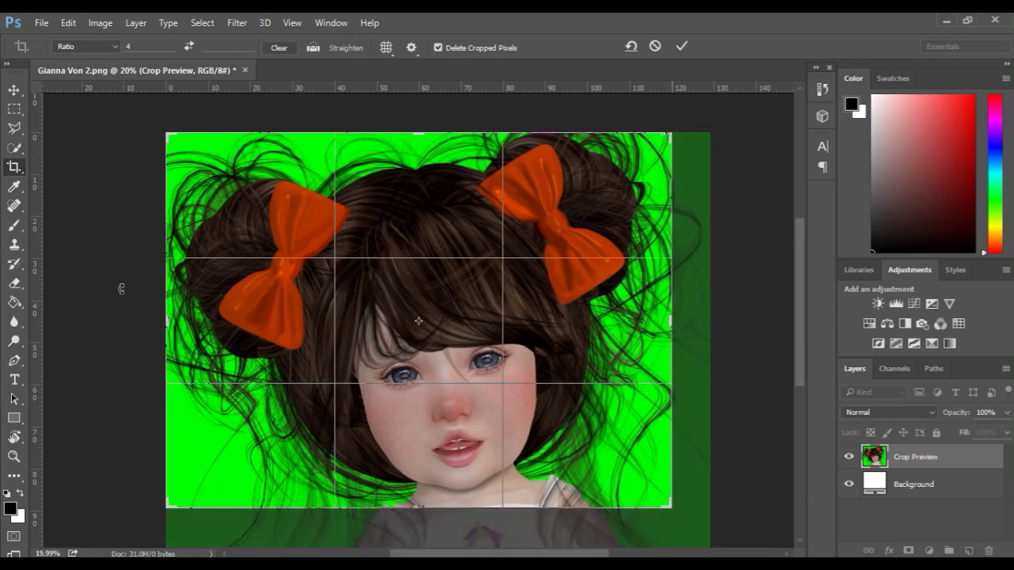
drag(159, 312, 189, 313)
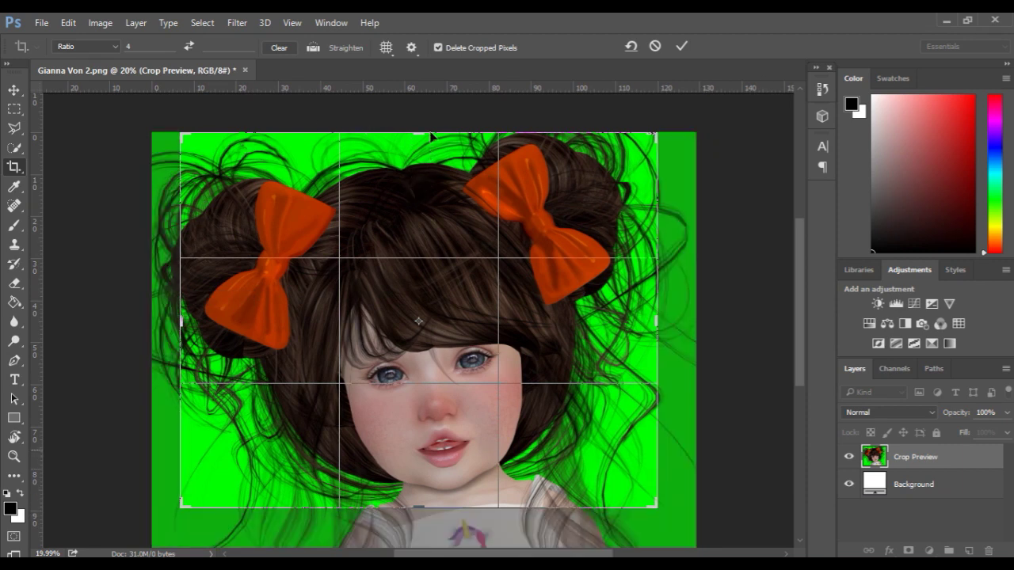
- Lower the crop's upper edge into the hair for a height of about 81 cm, reposition the portrait, and apply the crop
mouse_move(430, 131)
mouse_down()
mouse_move(421, 136)
mouse_move(427, 151)
mouse_up()
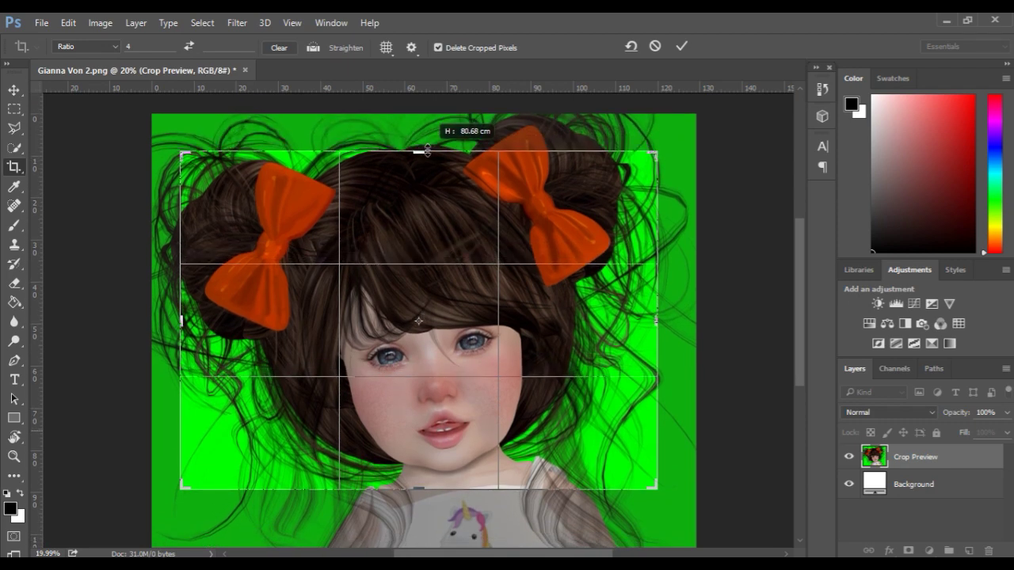
drag(427, 151, 427, 151)
drag(421, 491, 423, 492)
scroll(601, 452, up, 3)
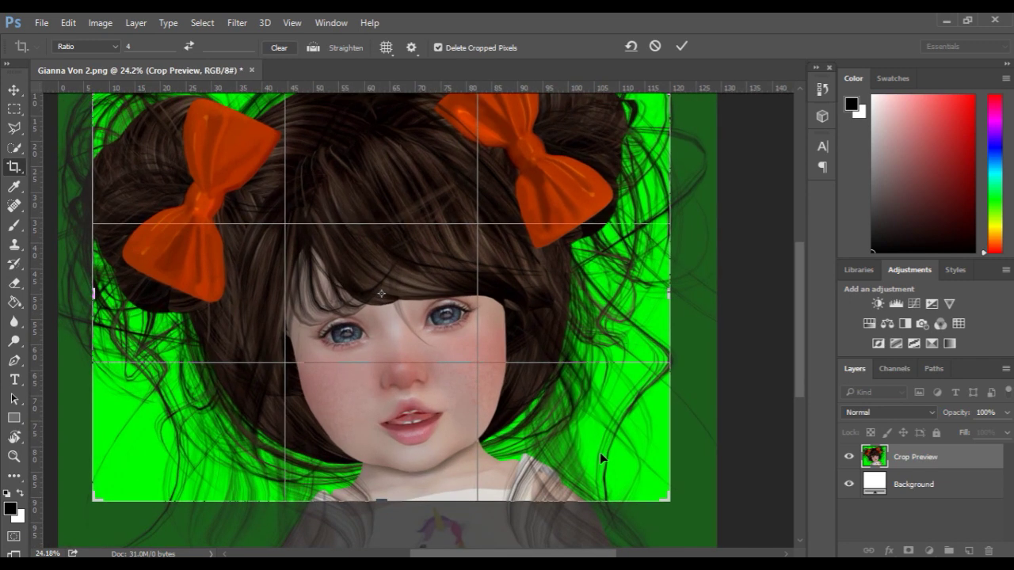
drag(427, 320, 414, 302)
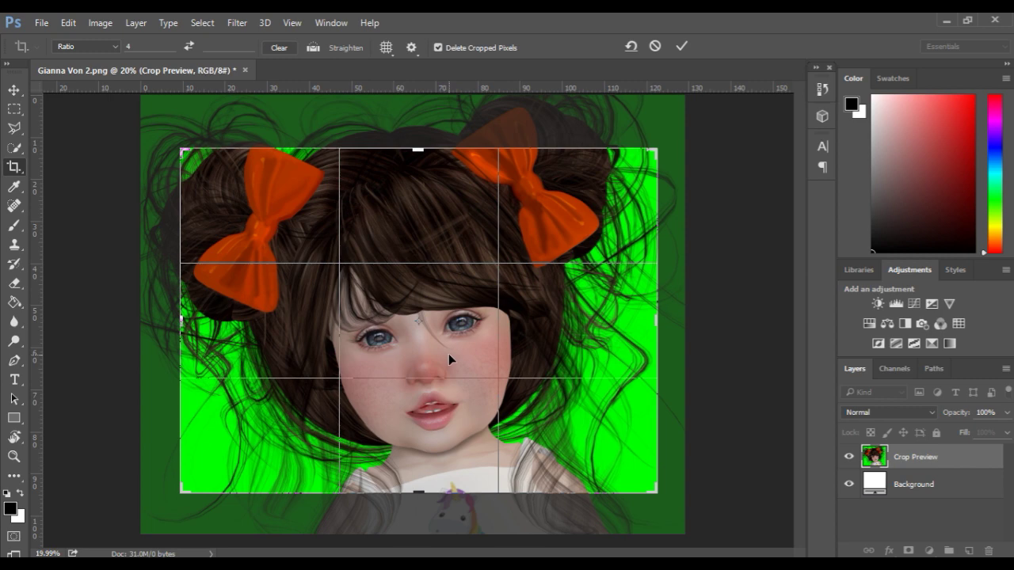
key(Return)
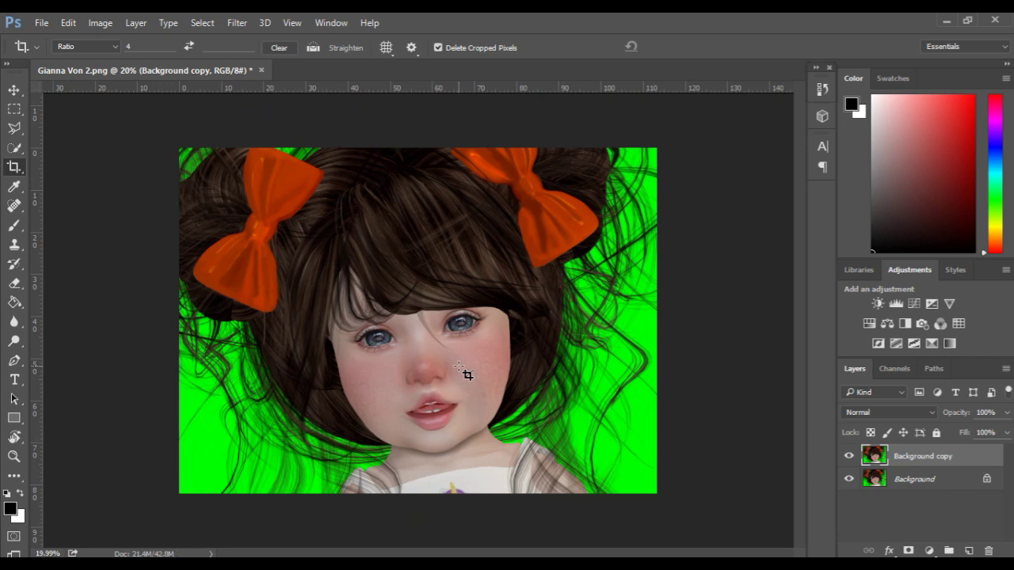
- Switch to the Background Eraser and sample the green backdrop as the foreground color
click(15, 302)
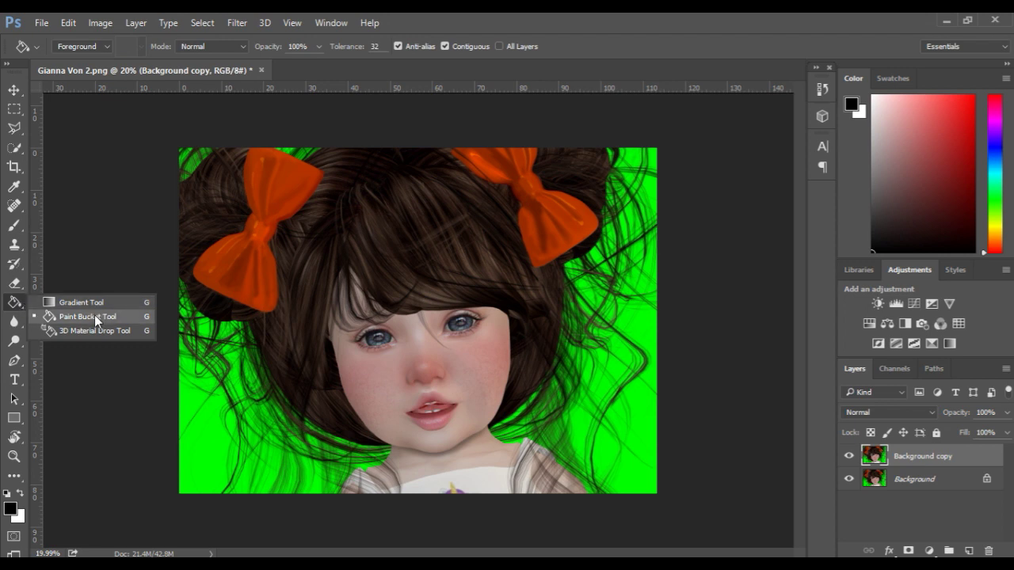
click(23, 286)
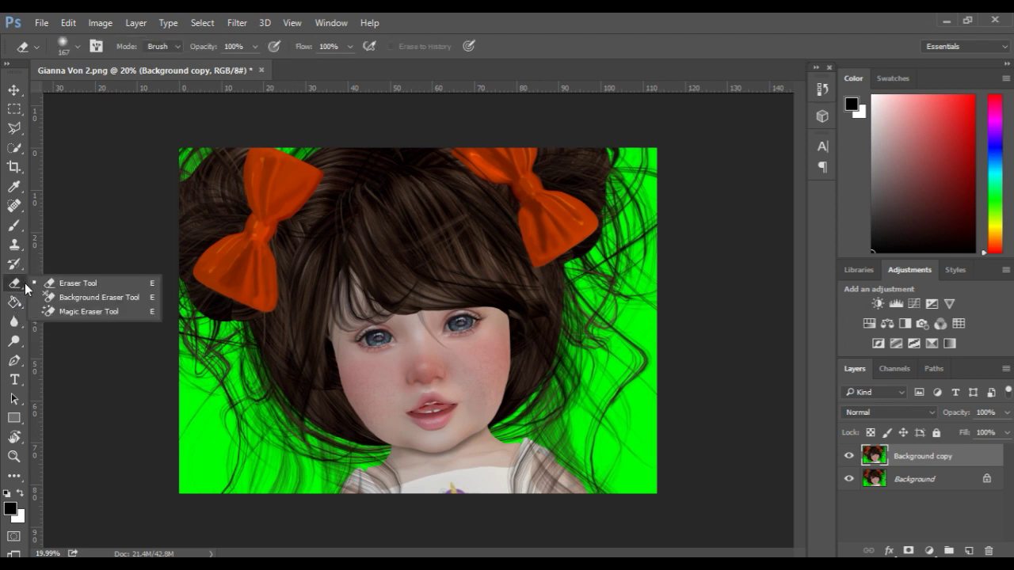
click(97, 298)
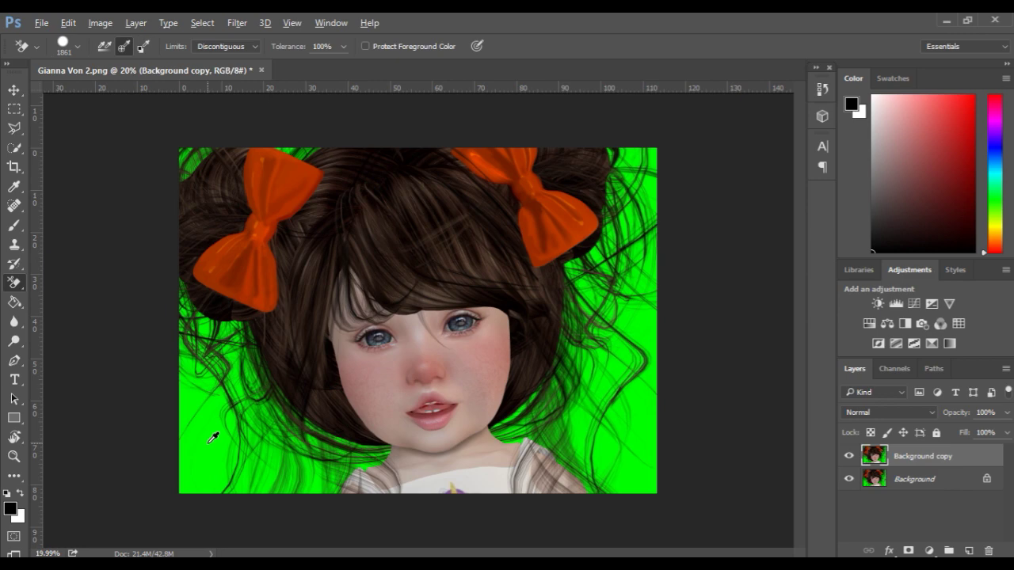
alt+click(212, 438)
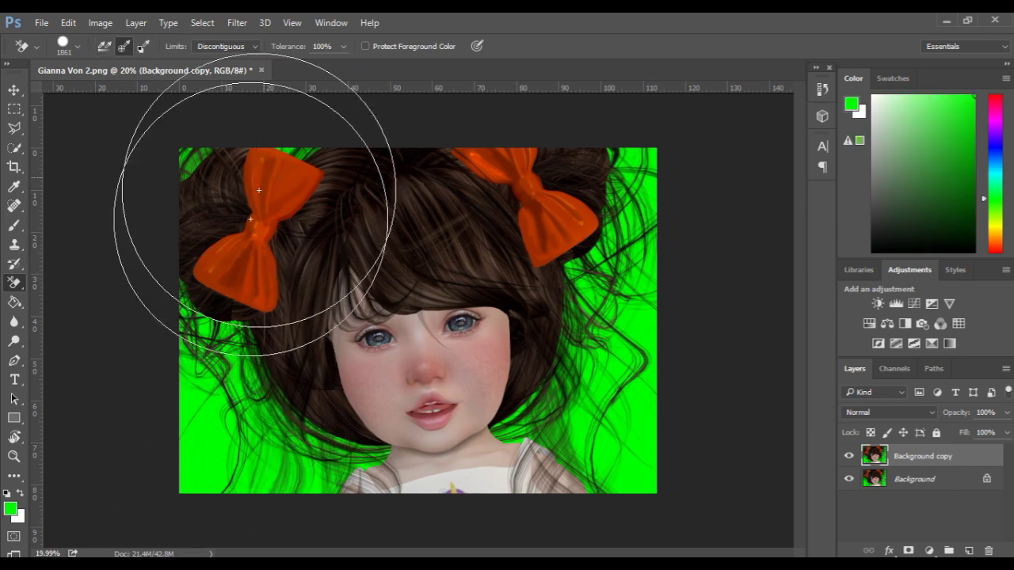
- Erase the green on both sides of the hair and beneath the chin on the Background copy layer, hiding the Background layer
click(210, 421)
drag(211, 421, 192, 79)
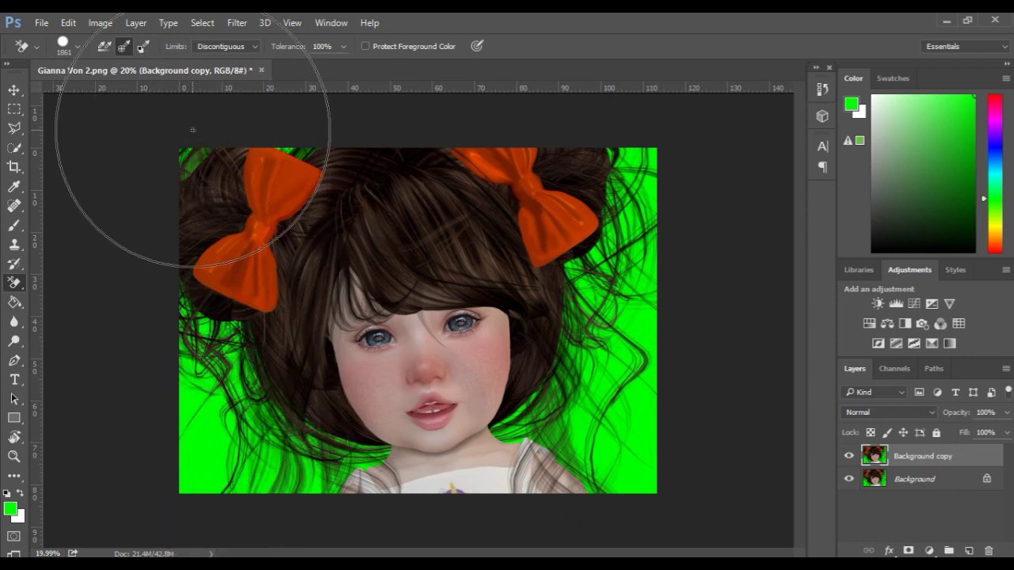
click(849, 479)
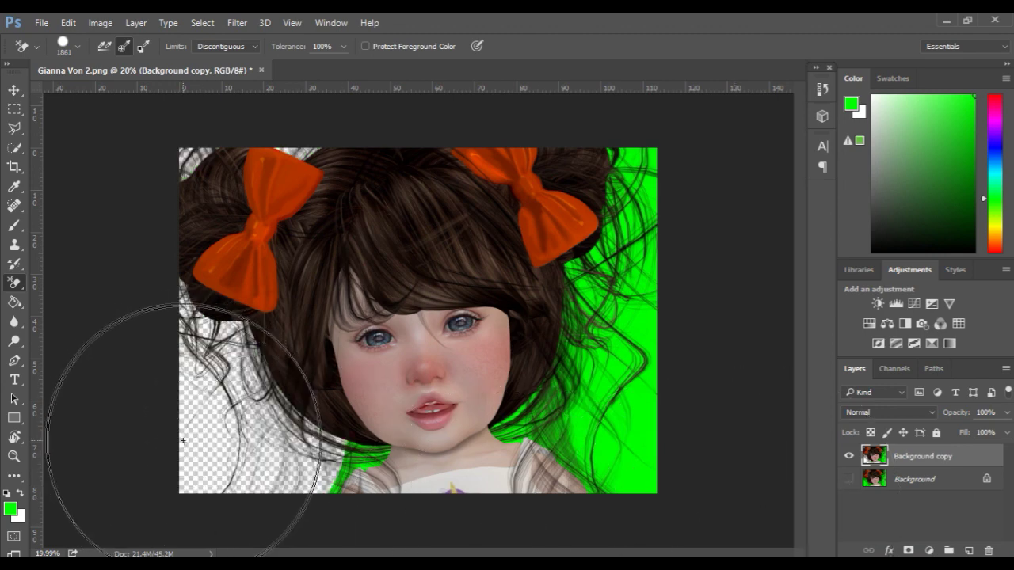
mouse_move(640, 430)
mouse_down()
mouse_move(596, 464)
mouse_move(546, 396)
mouse_move(554, 362)
mouse_move(630, 238)
mouse_move(647, 83)
mouse_move(616, 68)
mouse_up()
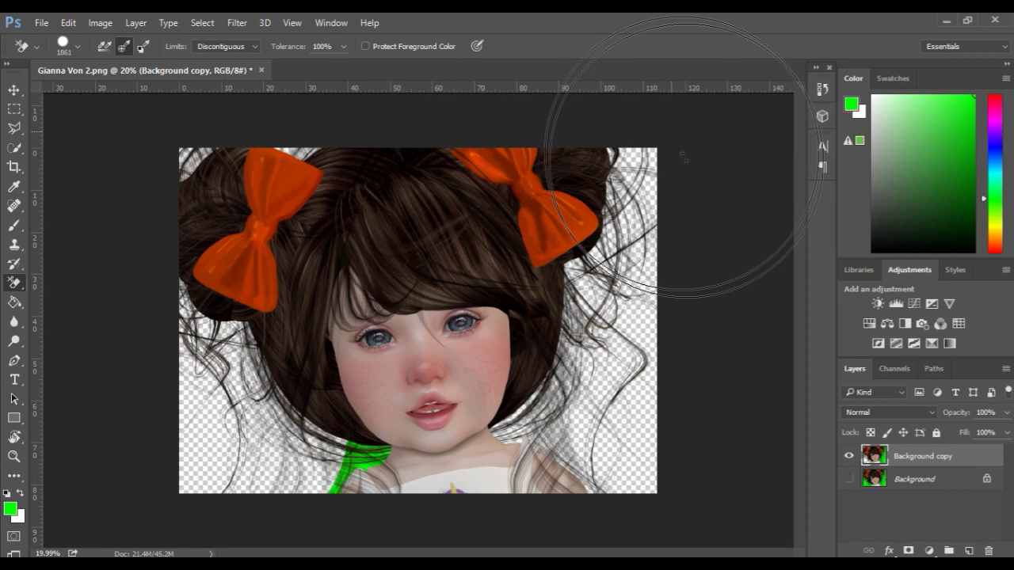
drag(348, 476, 358, 466)
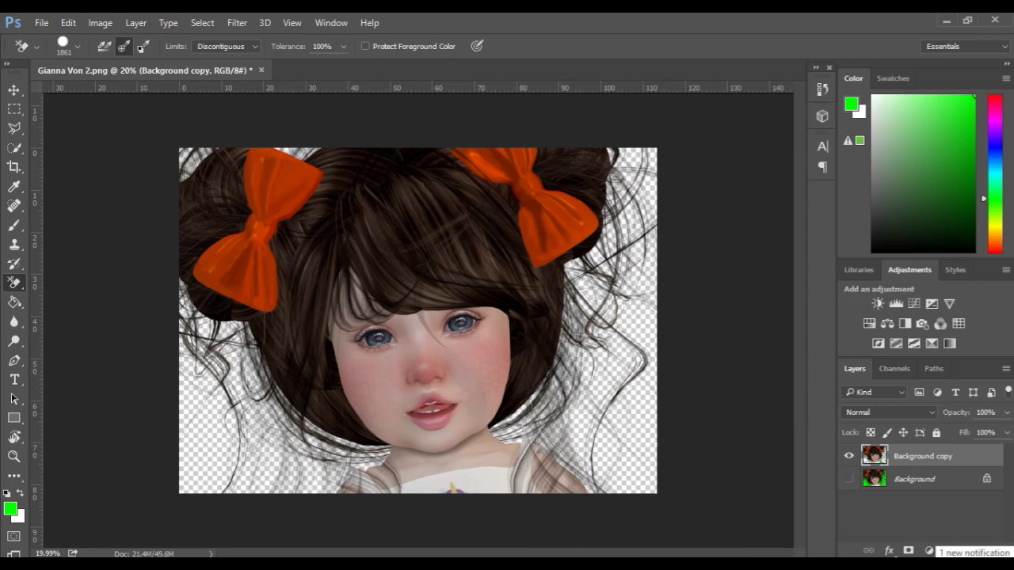
- Examine the cut-out hair edges and compare the erased layer with the original green version by switching layer visibility
scroll(736, 512, up, 2)
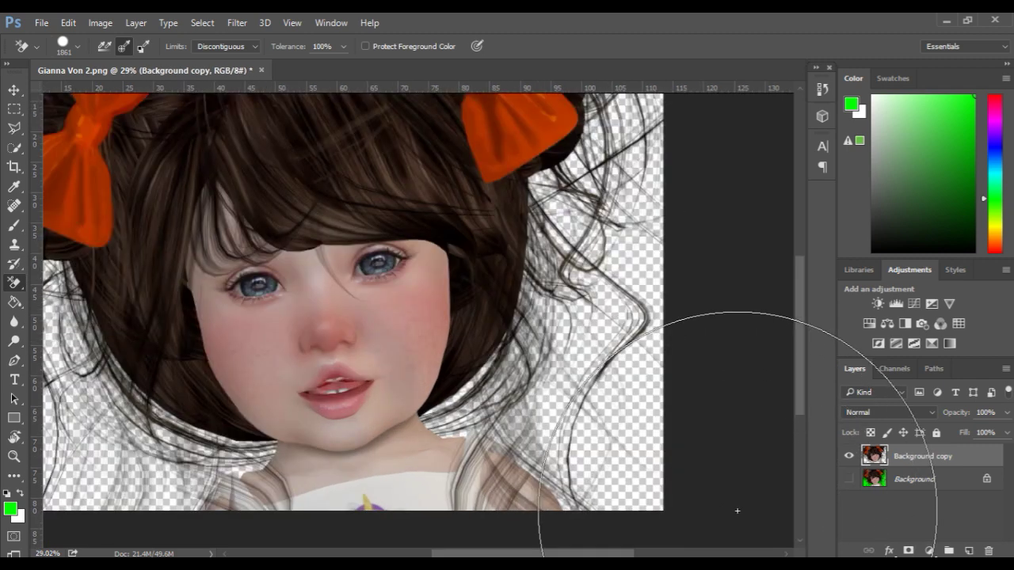
scroll(737, 511, up, 1)
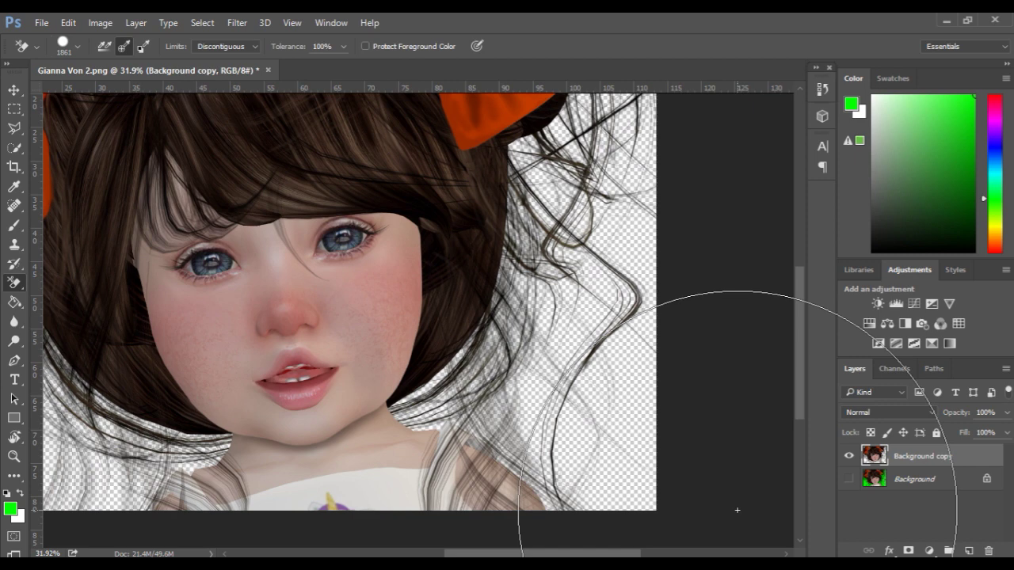
scroll(737, 511, down, 3)
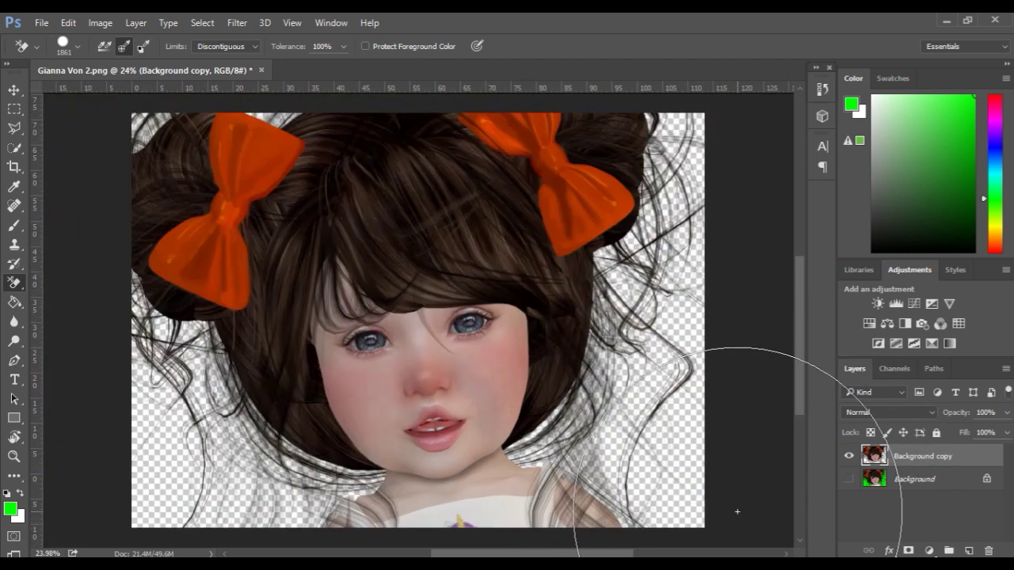
drag(601, 377, 494, 385)
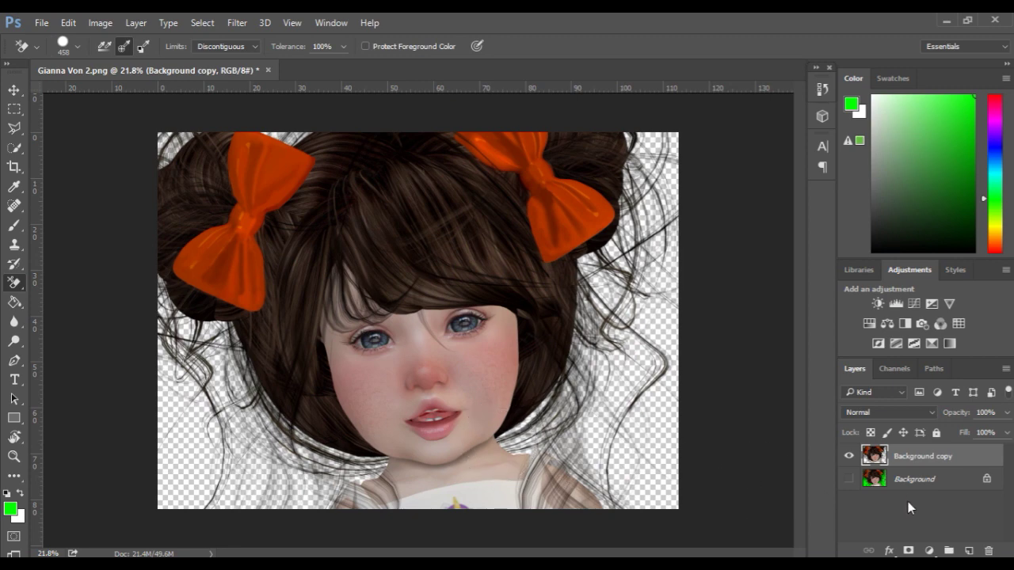
click(849, 458)
click(850, 479)
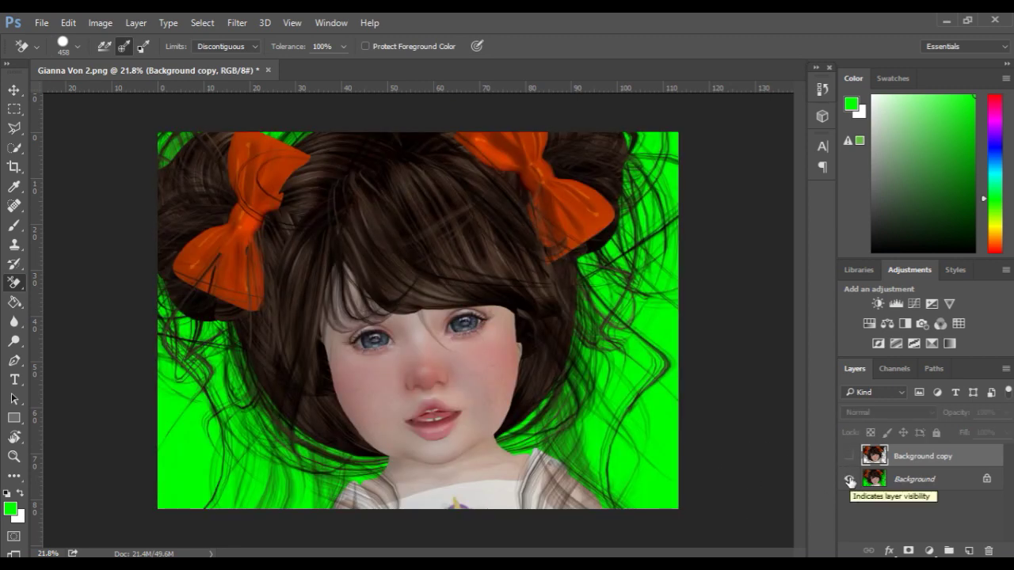
click(849, 457)
click(849, 479)
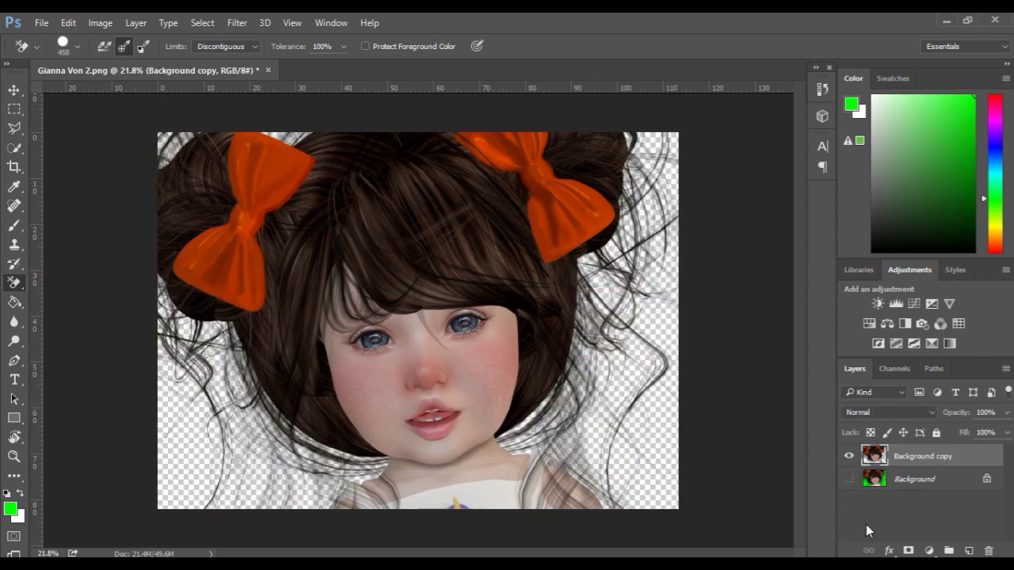
- Sample a grey-blue from the iris of the girl's eye as the foreground color
scroll(460, 317, up, 3)
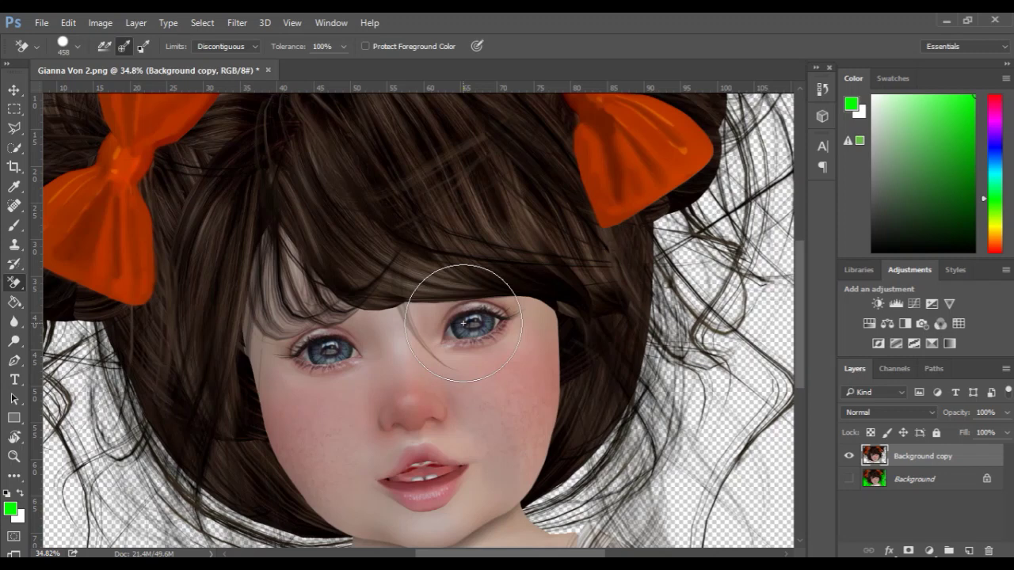
scroll(463, 323, up, 2)
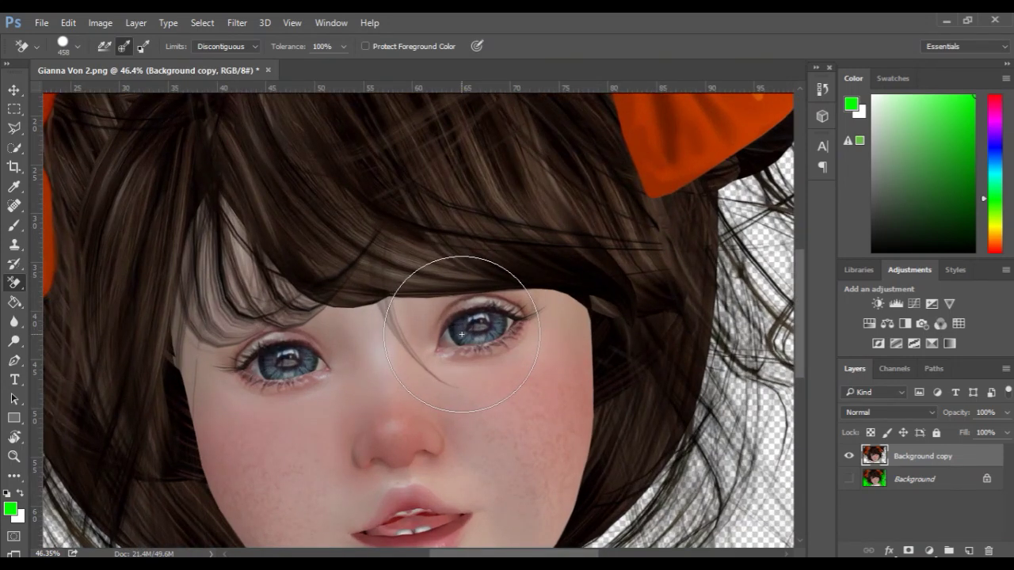
alt+click(466, 330)
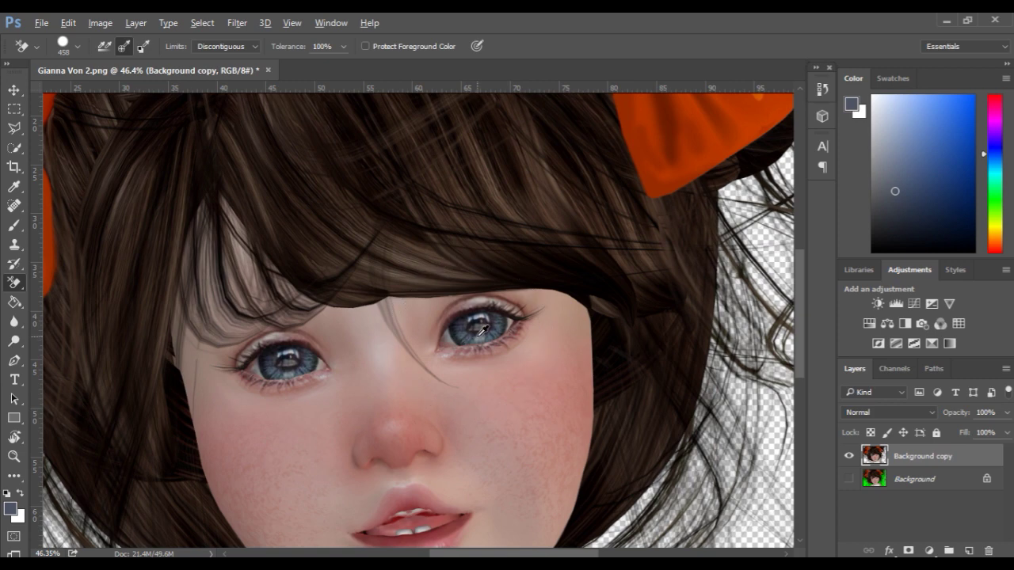
alt+click(480, 333)
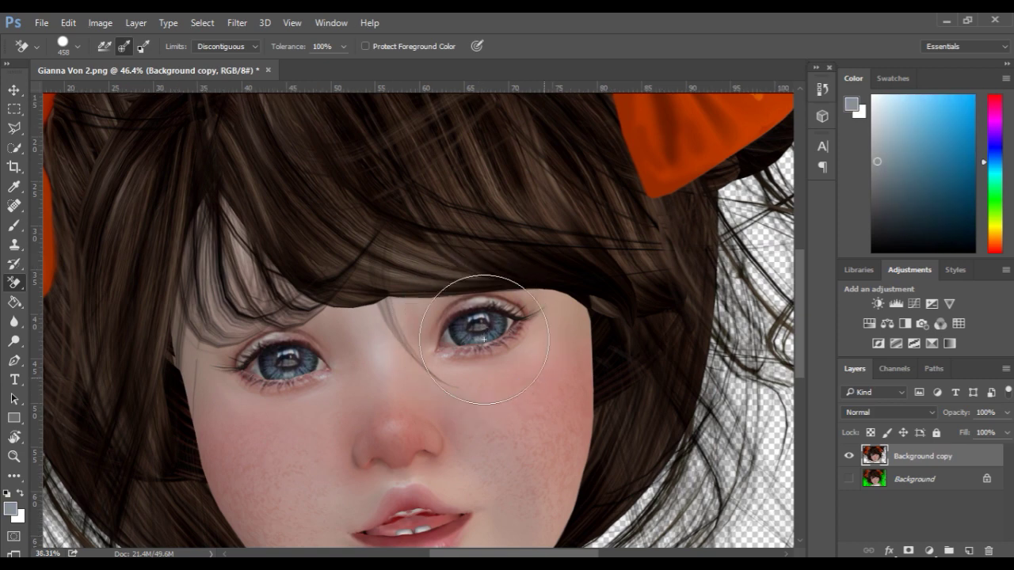
- Add a blank layer between the cut-out portrait and the Background layer, and choose the Paint Bucket for it
alt+scroll(485, 301, down, 3)
alt+scroll(480, 346, down, 1)
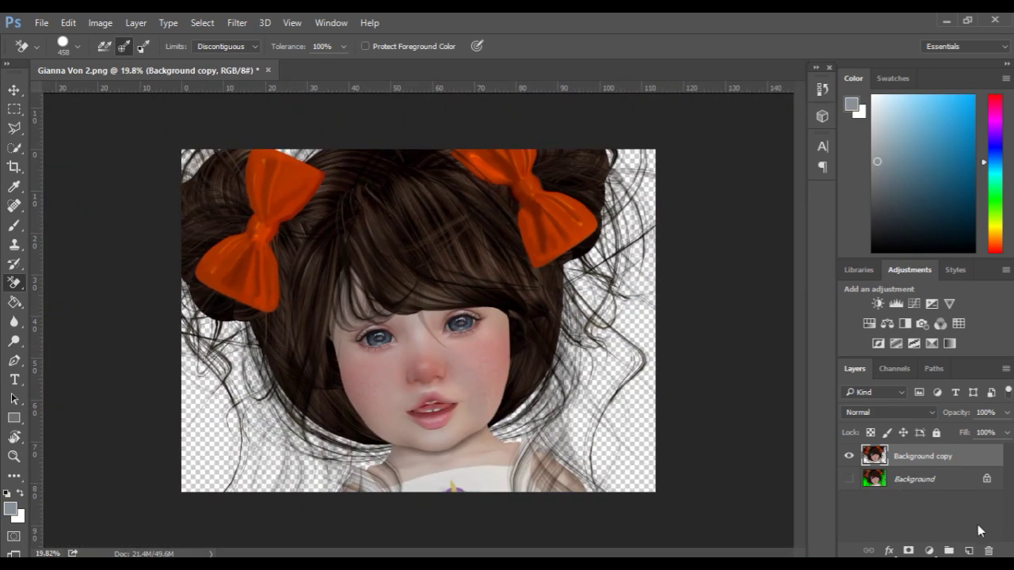
click(970, 551)
mouse_move(945, 461)
mouse_down()
mouse_move(946, 483)
mouse_move(921, 507)
mouse_up()
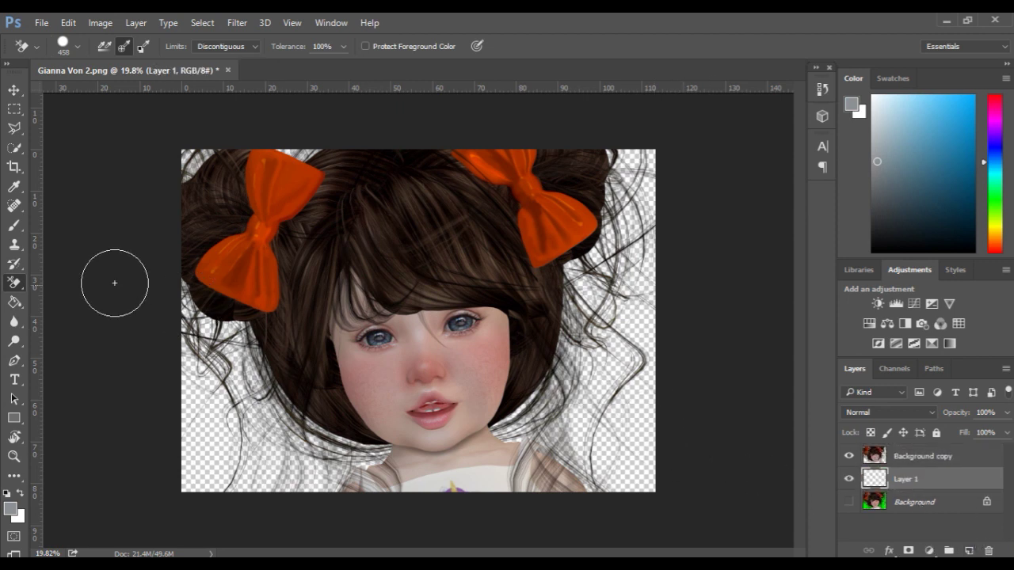
click(15, 302)
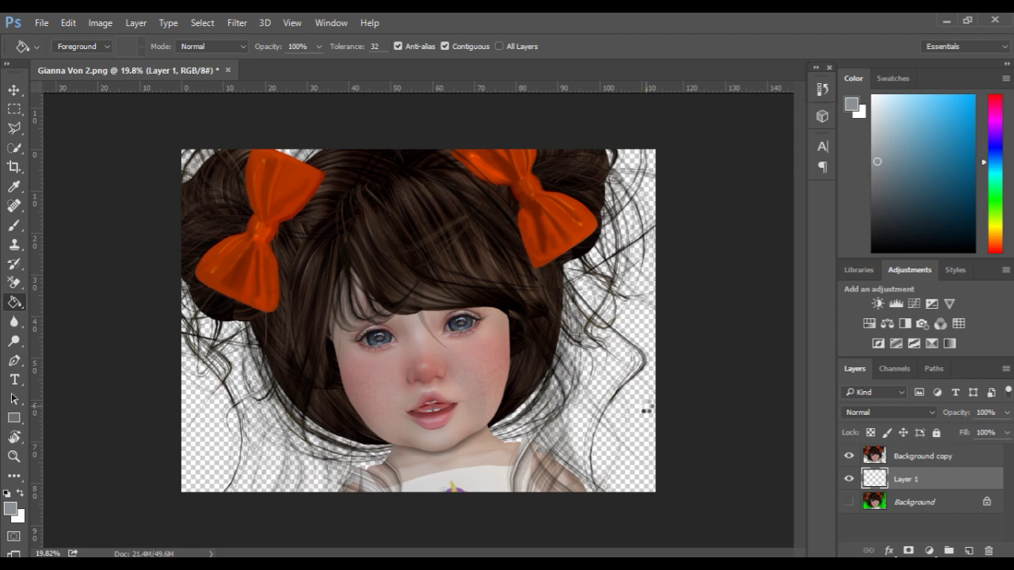
- Fill Layer 1 behind the girl with a bright cyan using the Paint Bucket tool
click(646, 411)
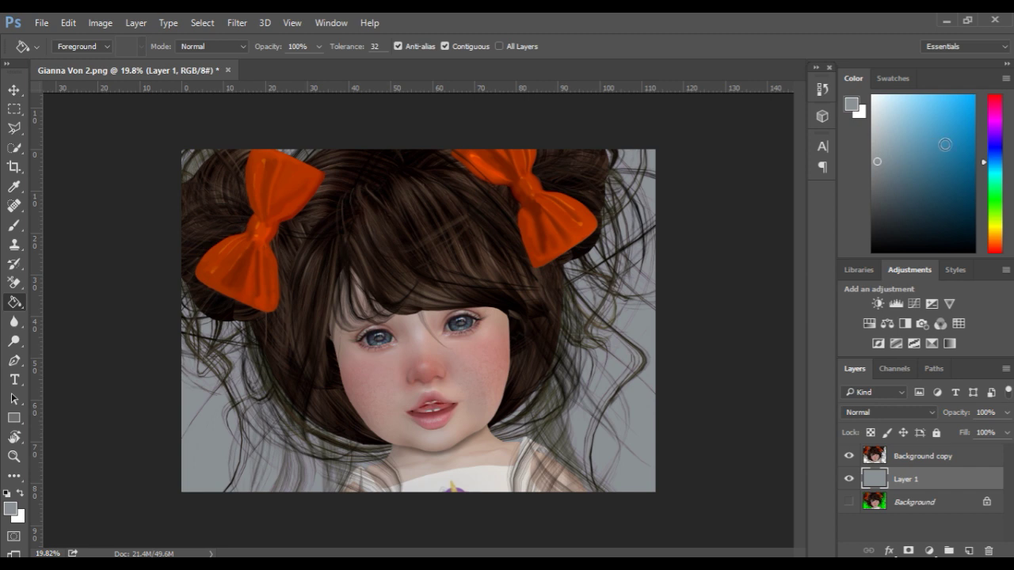
click(989, 170)
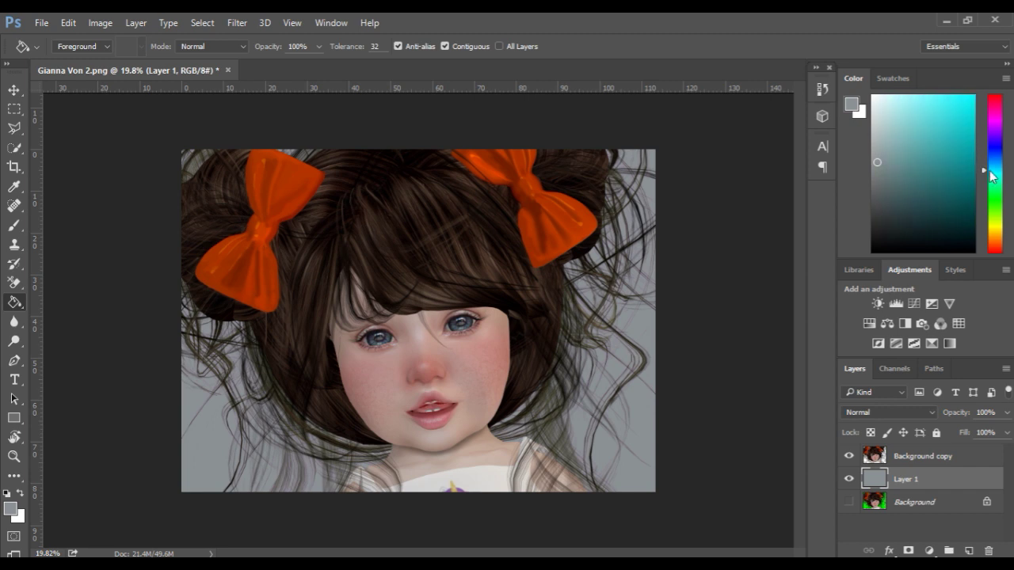
click(940, 104)
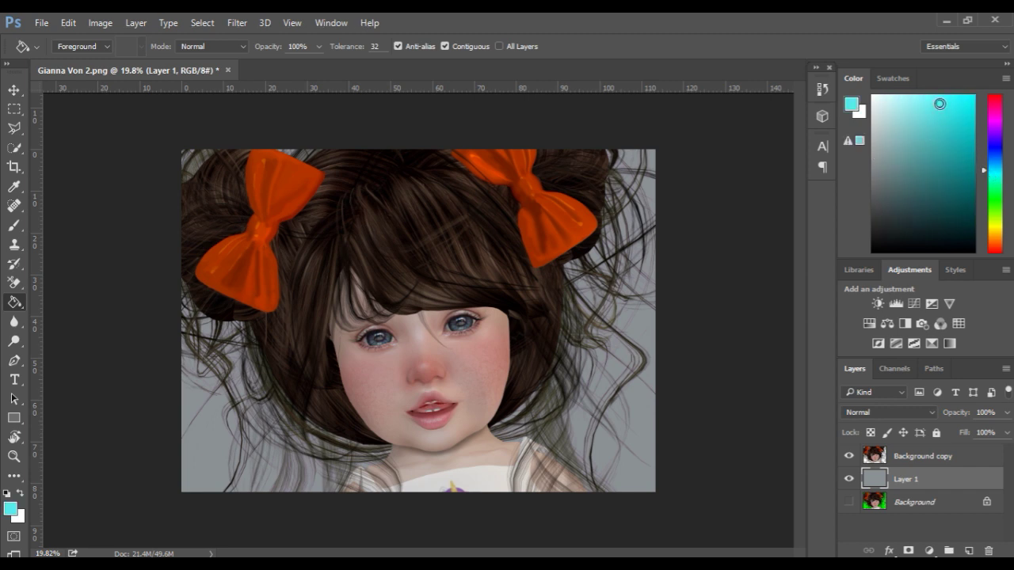
click(644, 418)
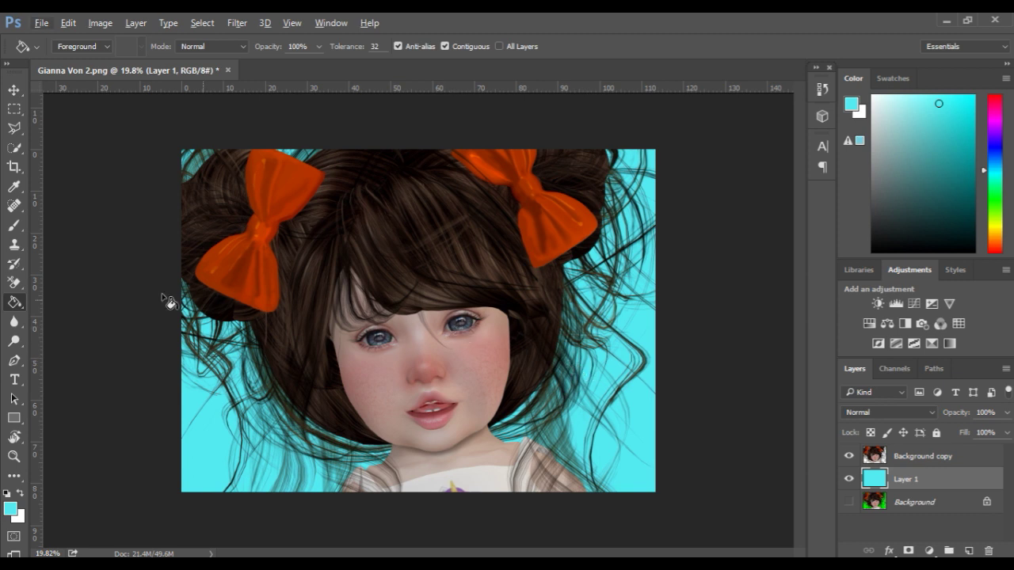
- Shade the cyan background on both sides of the hair with a large soft brush at 35% opacity, using dark blue sampled from the eye
click(15, 226)
scroll(491, 348, up, 3)
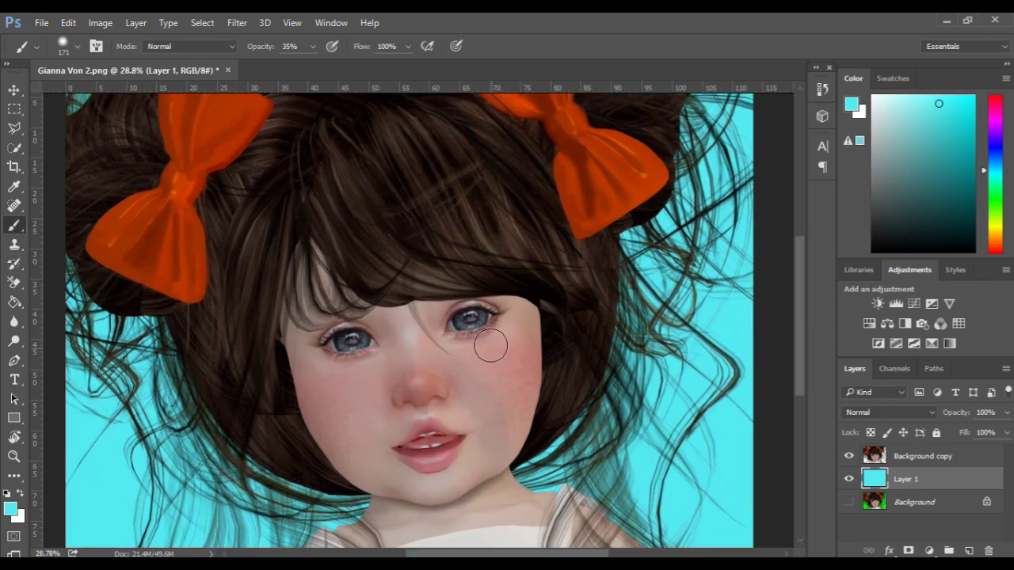
alt+click(487, 316)
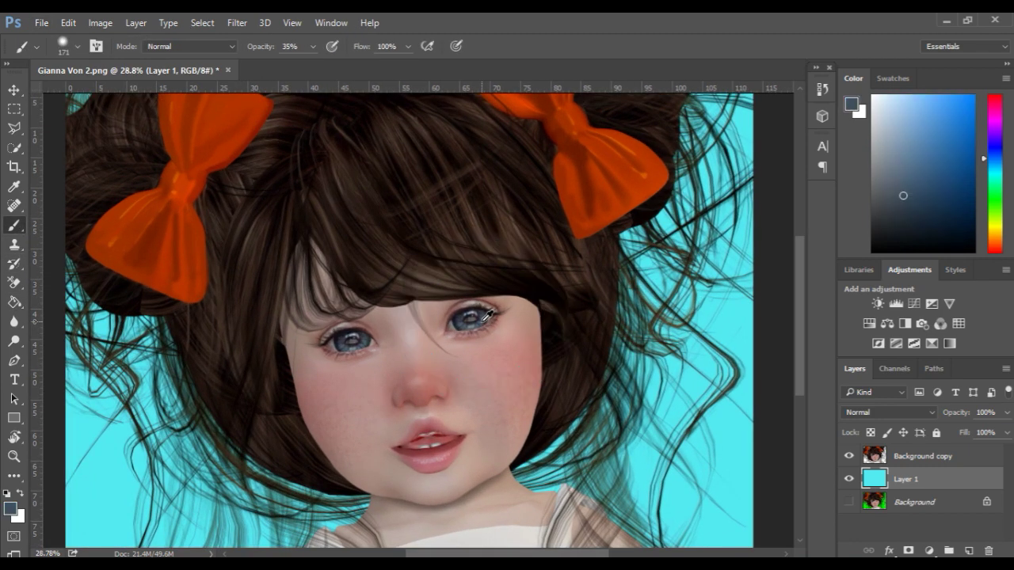
drag(577, 300, 823, 339)
scroll(446, 339, down, 2)
mouse_move(547, 238)
mouse_down()
mouse_move(557, 220)
mouse_move(504, 217)
mouse_up()
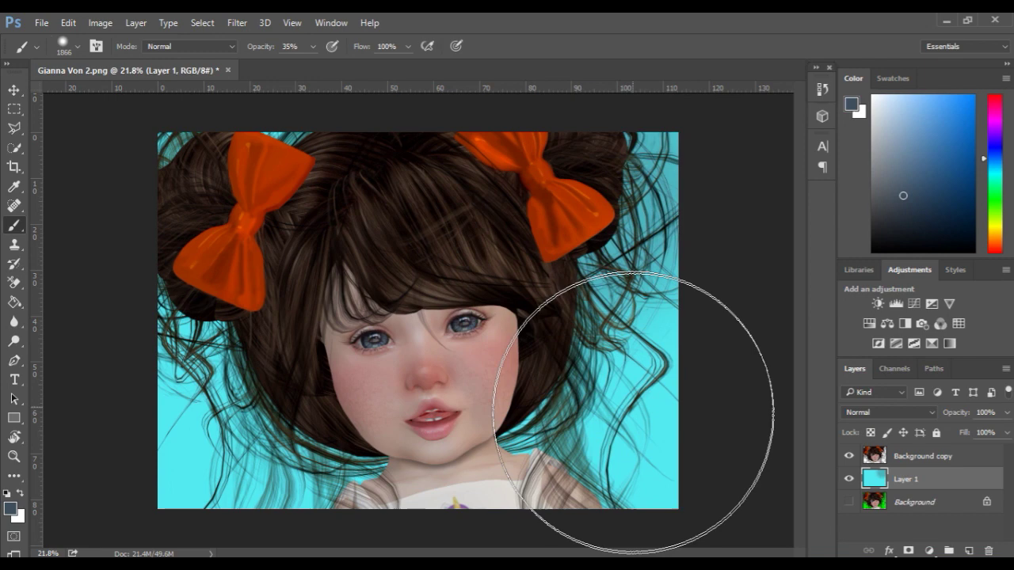
drag(679, 430, 555, 452)
drag(207, 342, 164, 343)
click(262, 448)
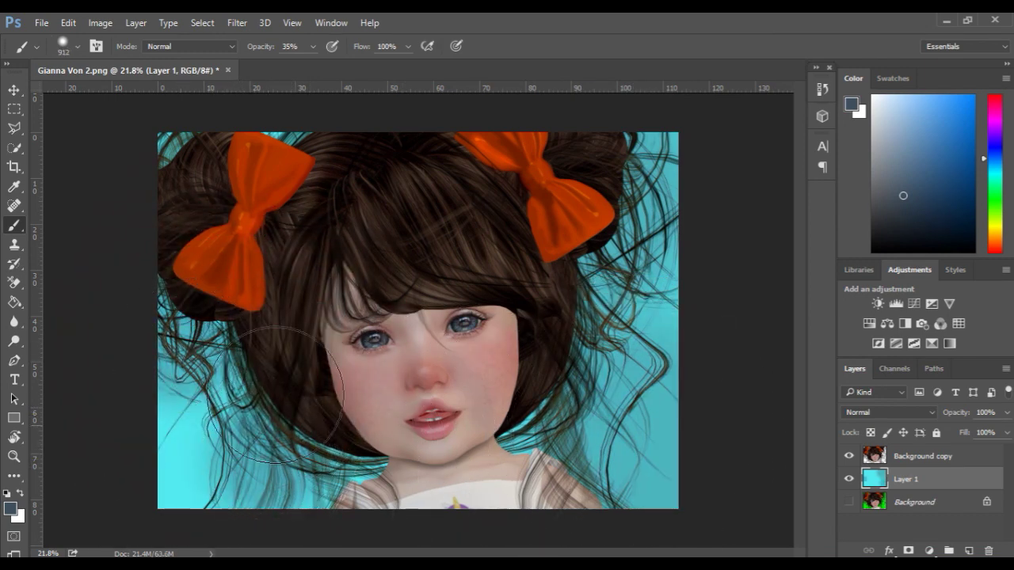
- Brush a lighter grey-blue over the background's right edge and lower left area with the 912 px brush
click(896, 139)
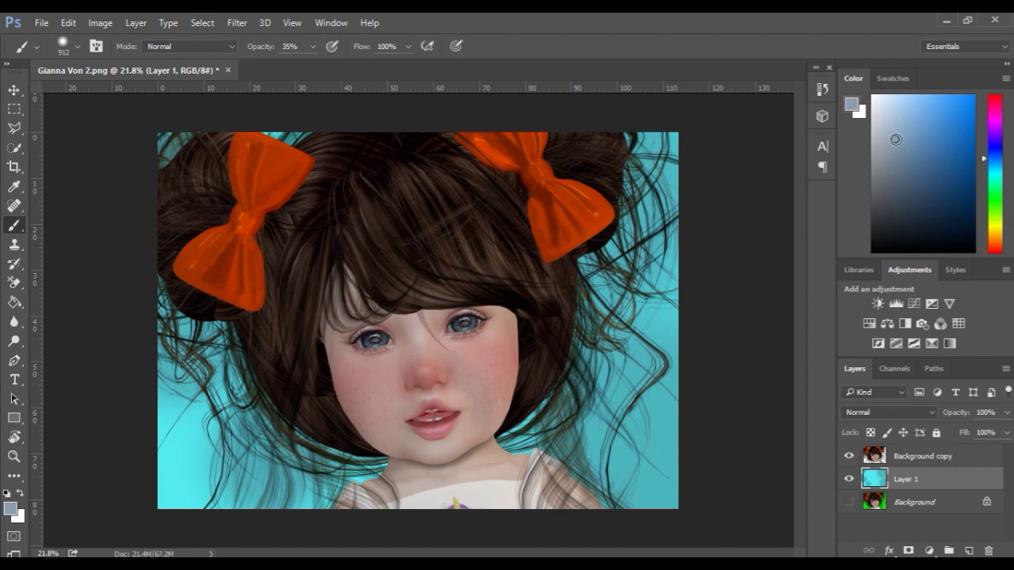
drag(679, 204, 669, 330)
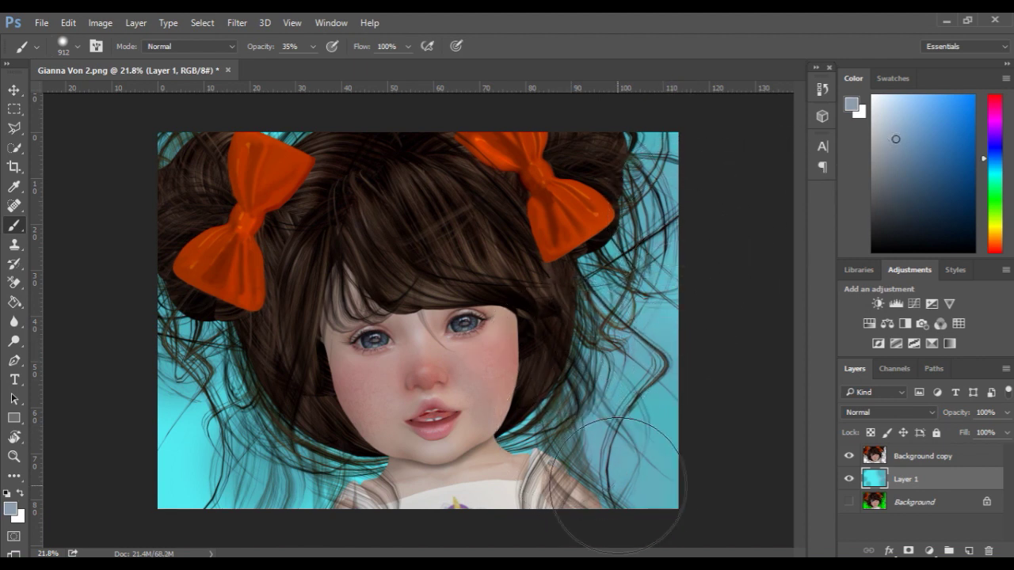
click(159, 461)
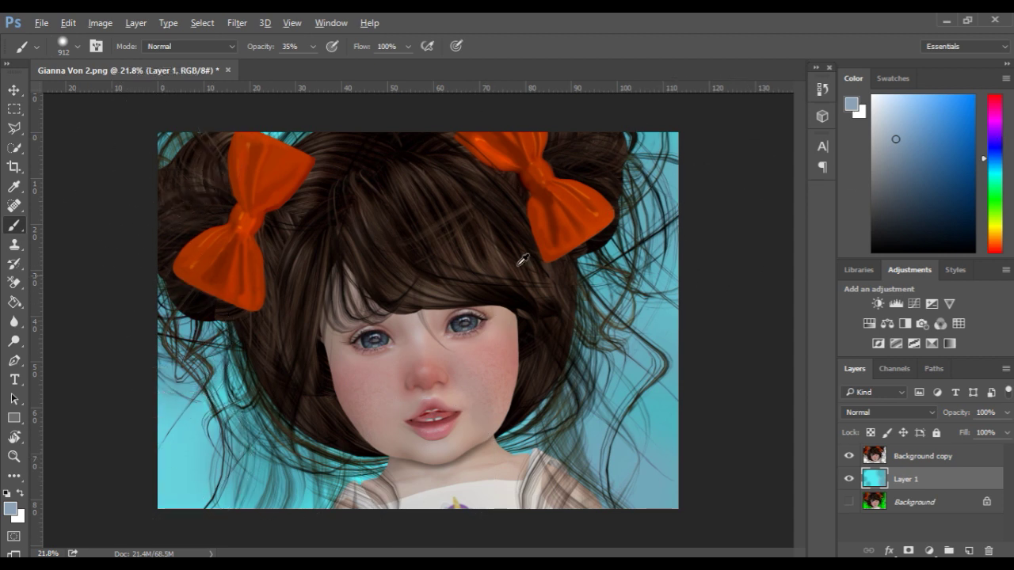
- Dab soft spots of the bow's orange along the background's right side with a 573 px brush, raising the opacity to 100%
alt+click(580, 200)
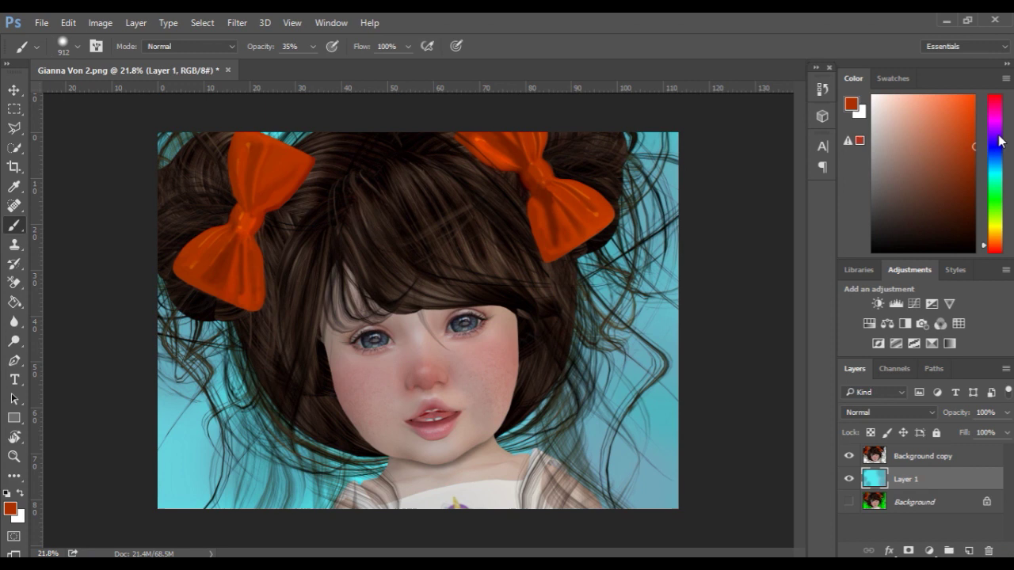
drag(668, 155, 650, 163)
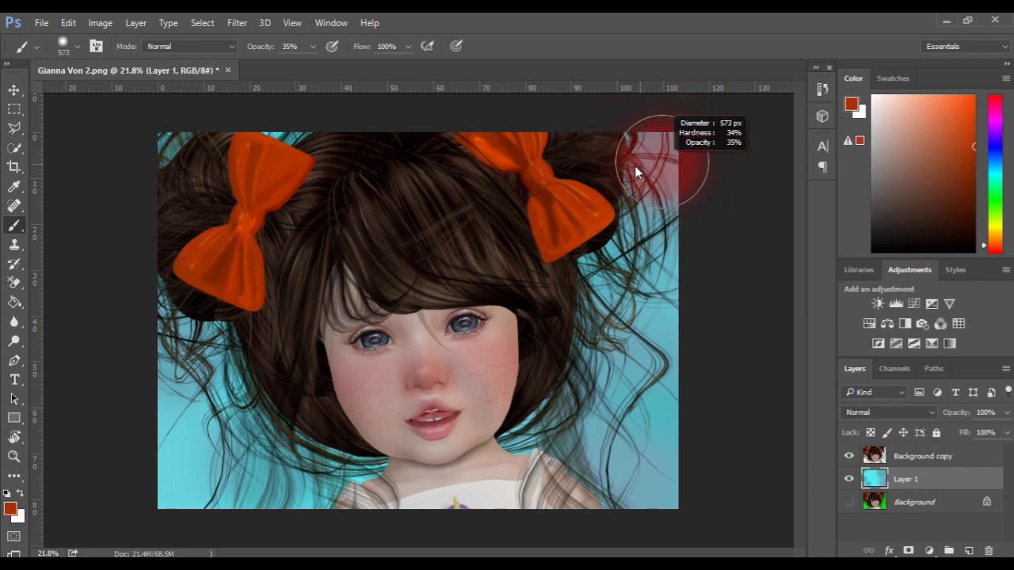
click(664, 317)
click(673, 310)
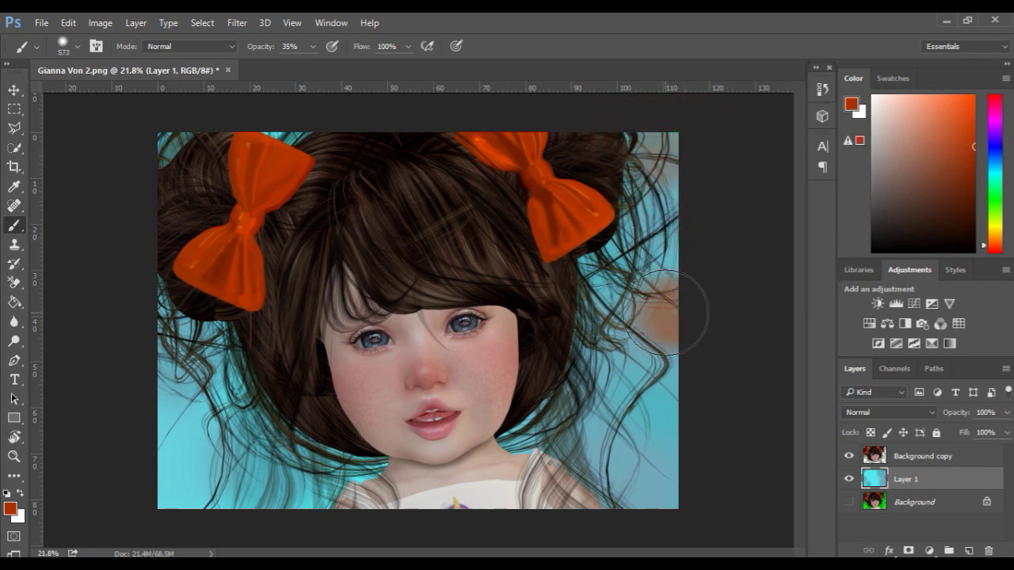
drag(256, 48, 333, 45)
click(660, 306)
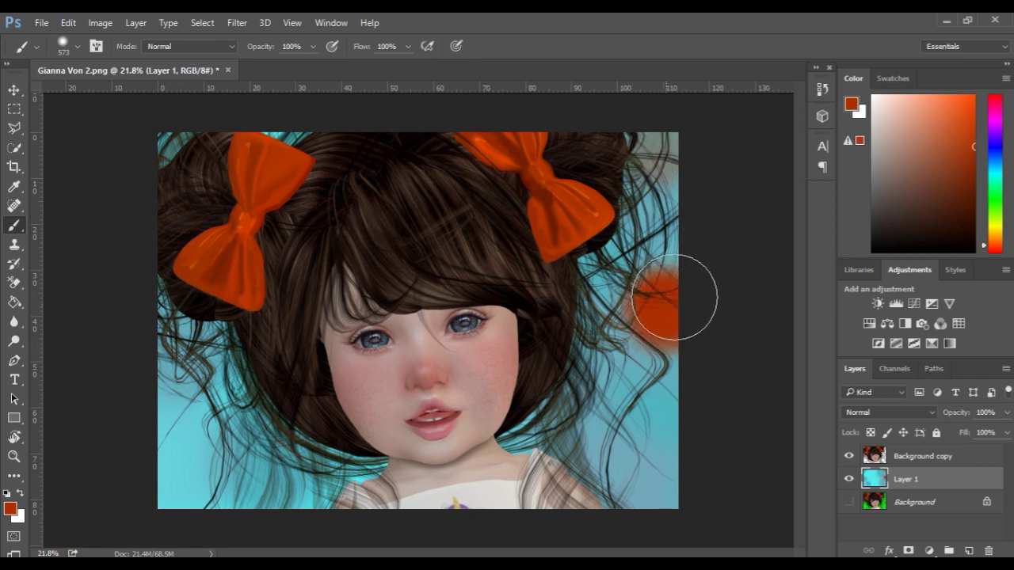
click(674, 159)
click(618, 404)
- Enlarge the brush to 866 px and dab orange spots on the background's left side and in its lower right corner
drag(186, 432, 205, 416)
click(192, 425)
click(197, 272)
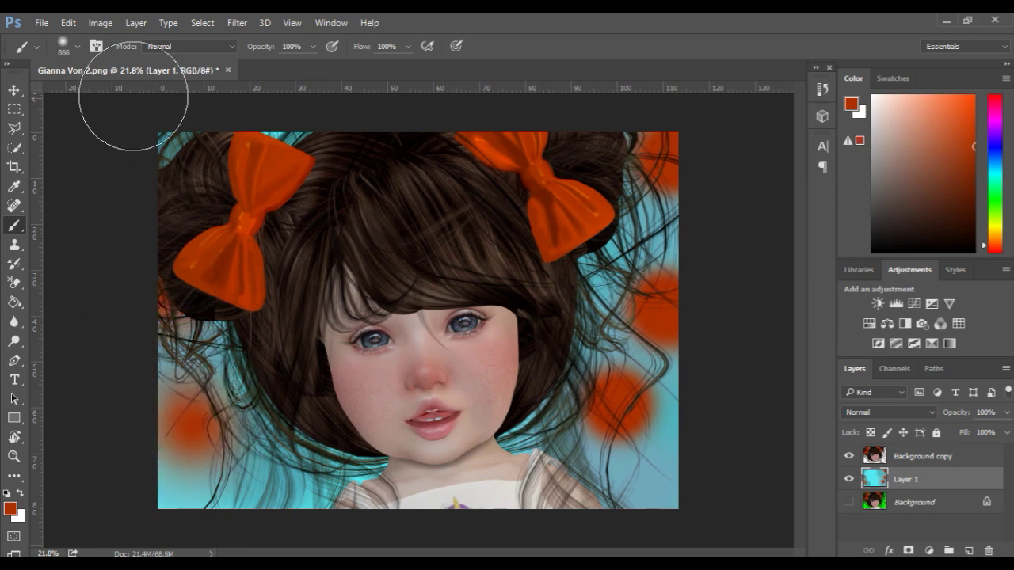
click(665, 507)
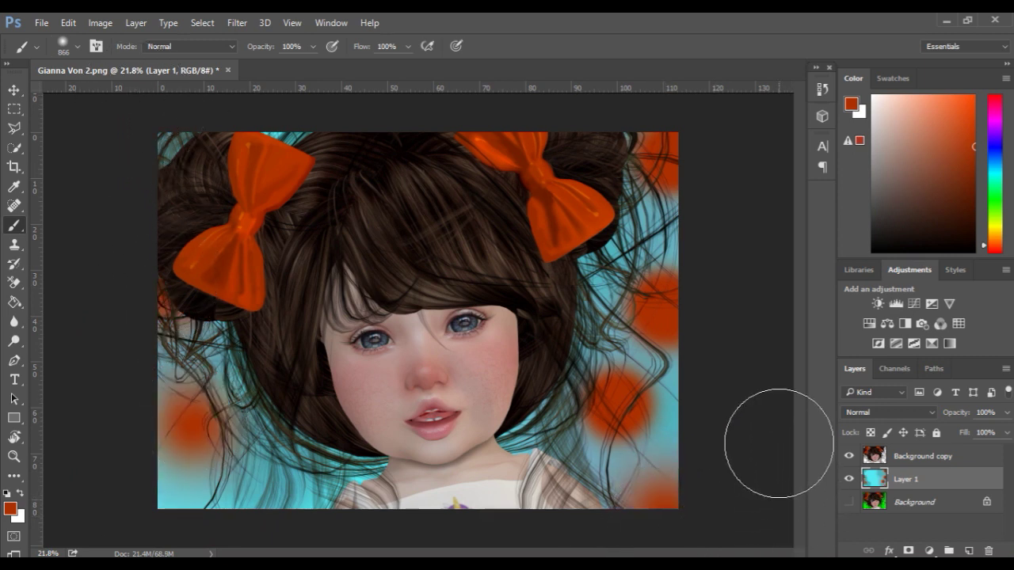
- Soften the orange background spots on both sides by dabbing a pale pinkish beige over them
click(887, 135)
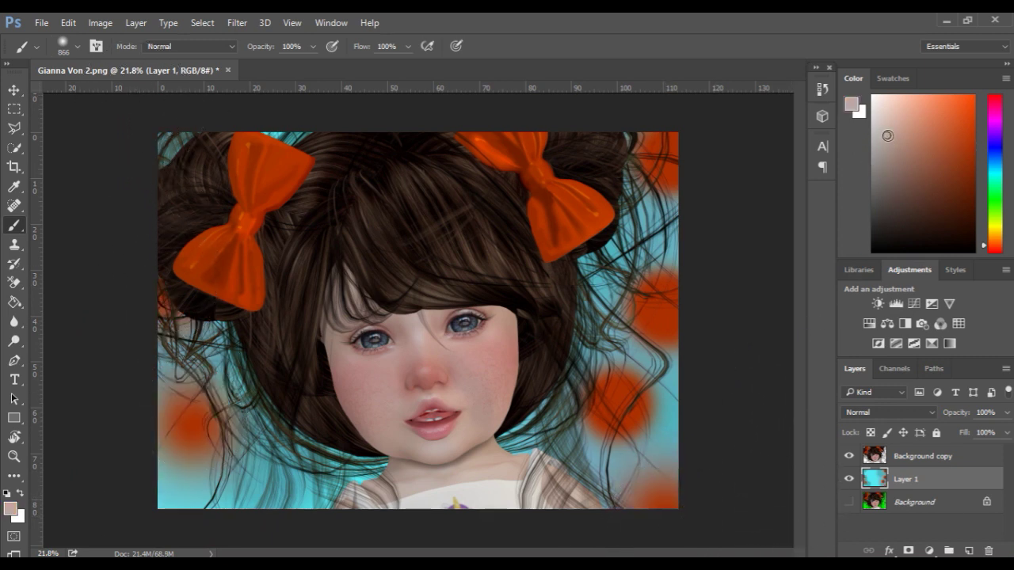
click(632, 393)
click(672, 306)
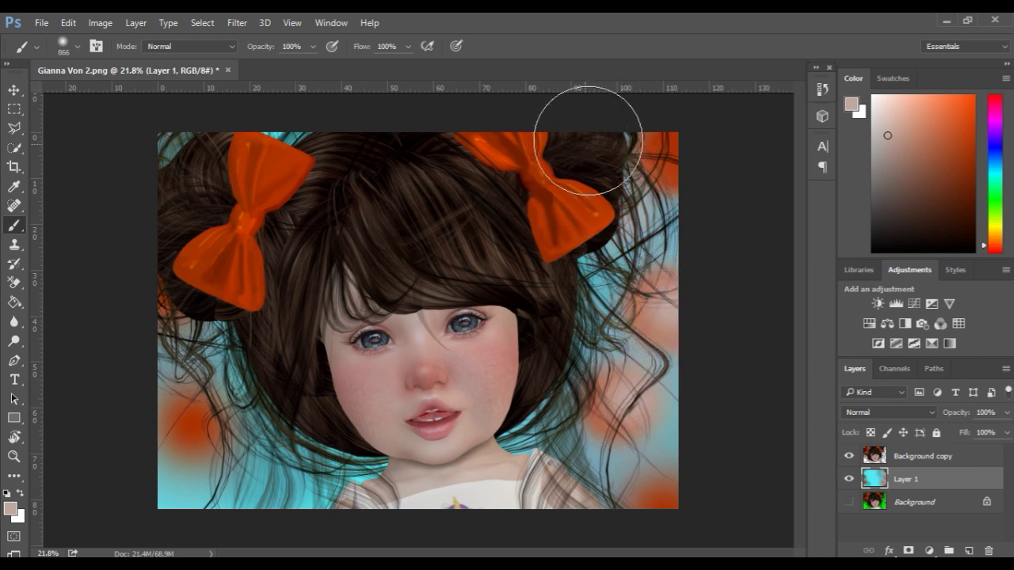
click(678, 139)
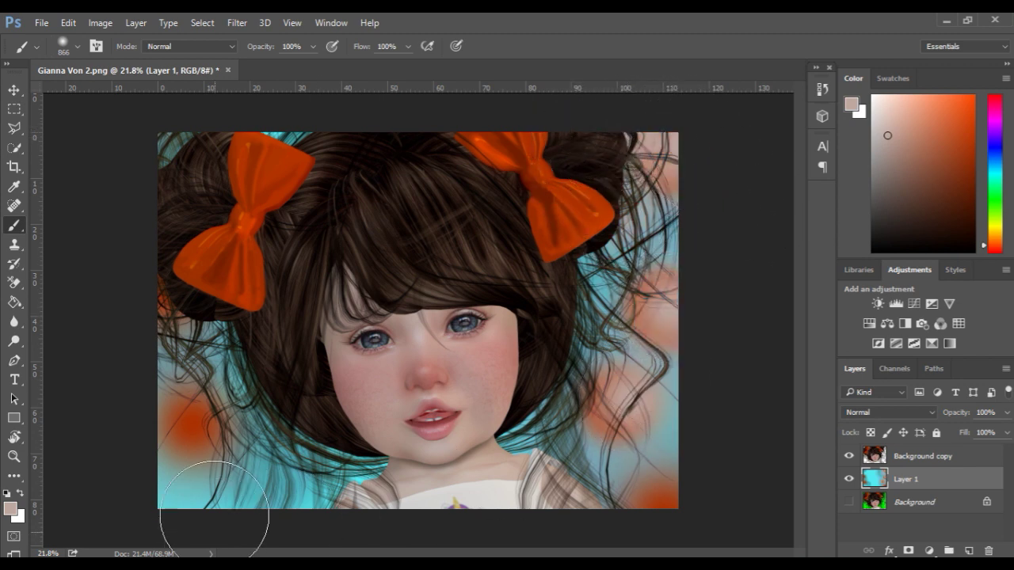
click(174, 445)
click(245, 463)
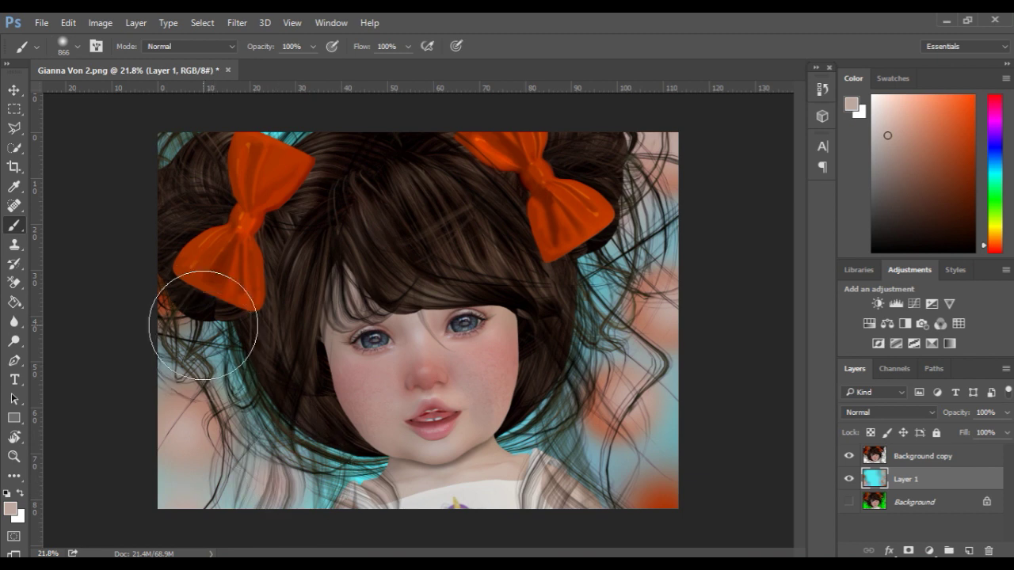
- Paint light pink over the remaining cyan areas of the background on both sides of the hair
click(961, 202)
click(999, 121)
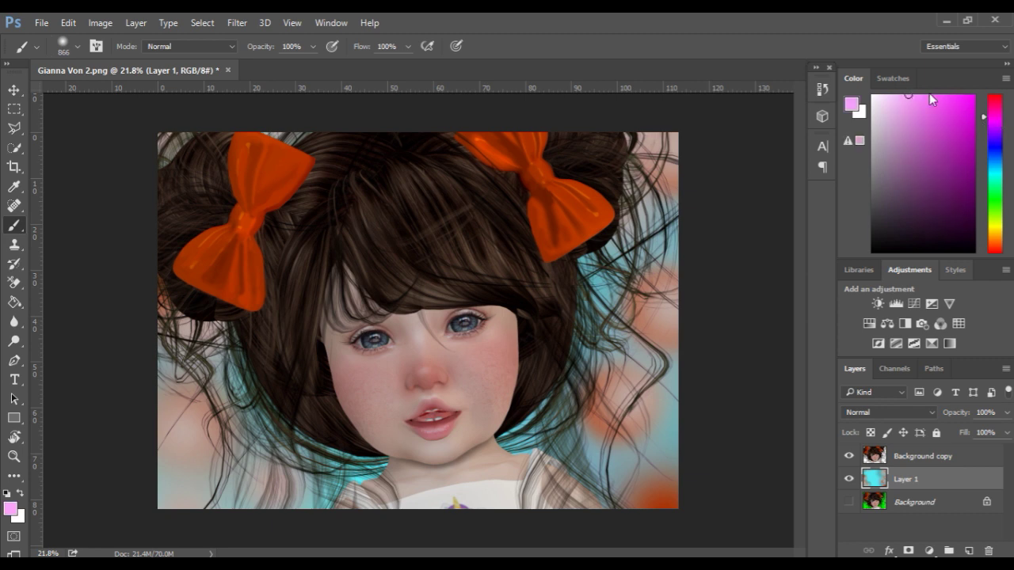
mouse_move(679, 193)
mouse_down()
mouse_move(577, 282)
mouse_move(600, 325)
mouse_move(609, 403)
mouse_move(665, 405)
mouse_move(626, 442)
mouse_move(520, 434)
mouse_move(252, 504)
mouse_move(337, 457)
mouse_move(256, 351)
mouse_move(204, 317)
mouse_move(174, 380)
mouse_up()
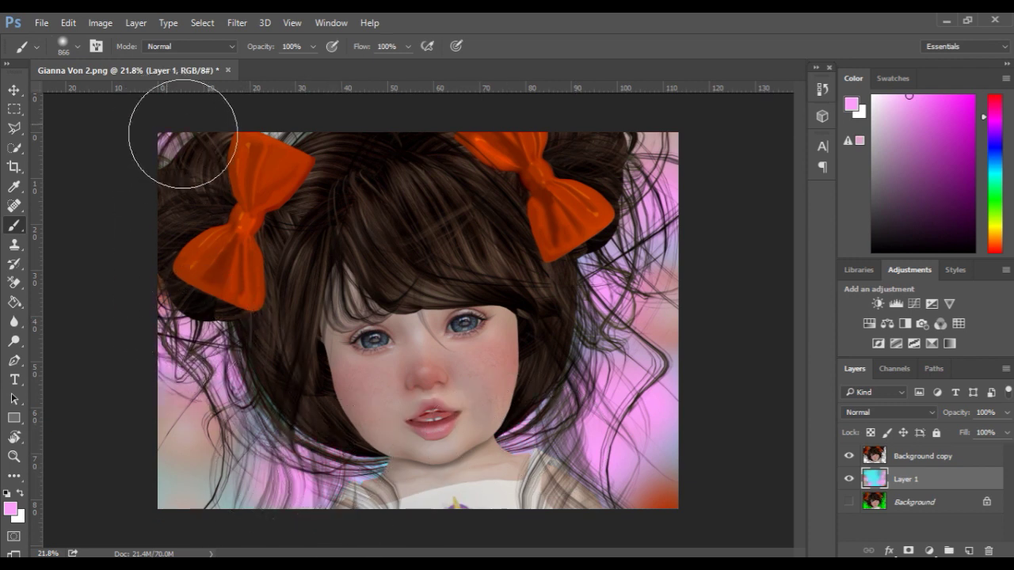
drag(199, 480, 192, 482)
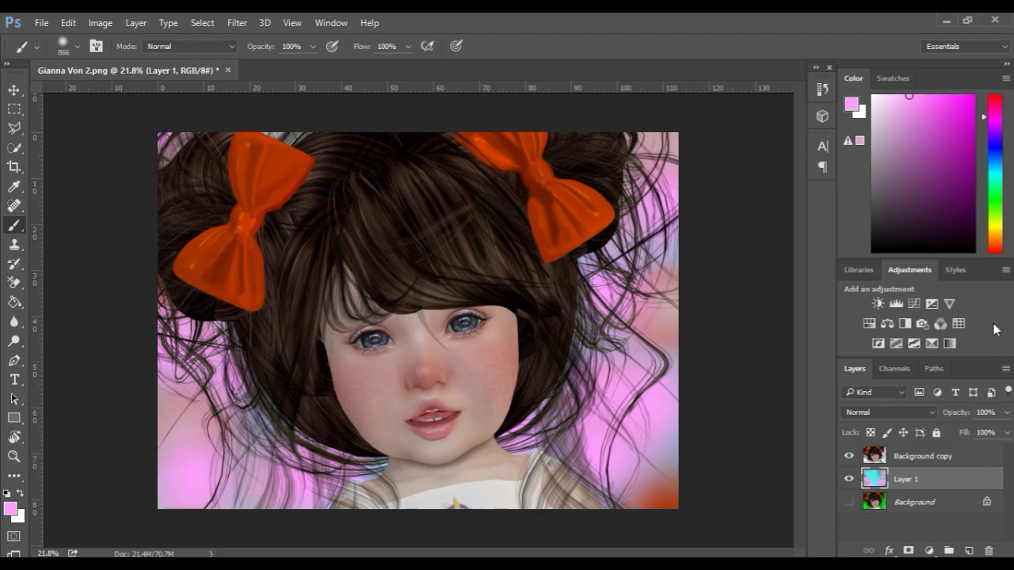
- Sample the dark grey-blue of the eye and paint darker patches into the pink background on both sides
alt+click(462, 323)
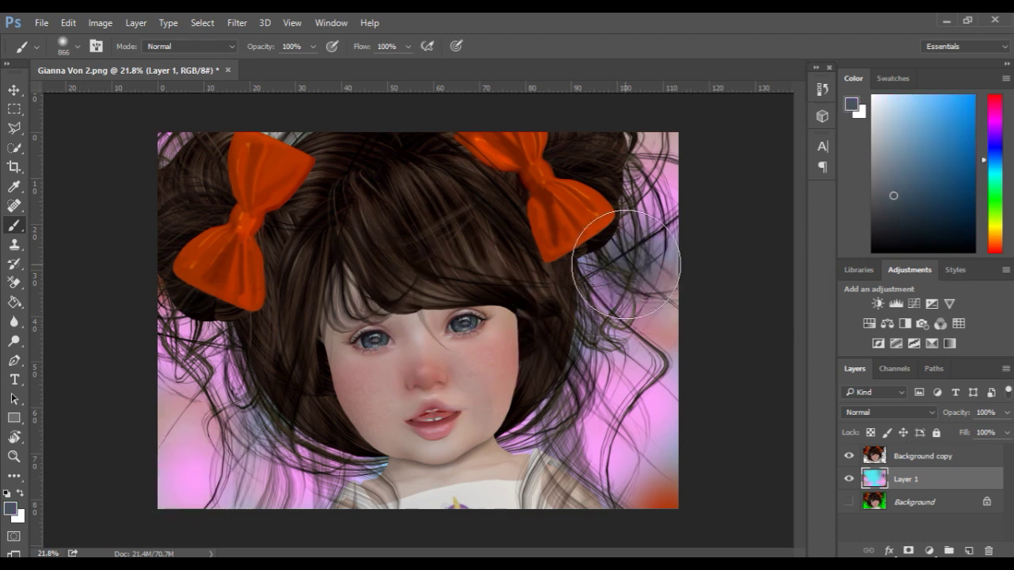
mouse_move(632, 197)
mouse_down()
mouse_move(680, 257)
mouse_move(603, 414)
mouse_move(597, 406)
mouse_move(685, 436)
mouse_up()
drag(260, 407, 238, 434)
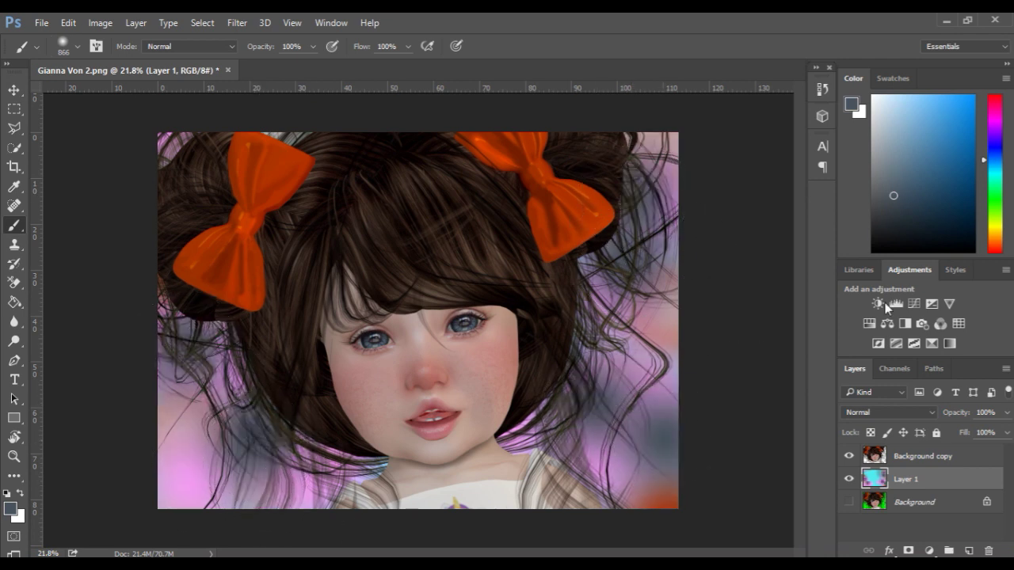
- Paint pale blue highlights into the background around the outer hair strands and beside the shoulders
click(882, 108)
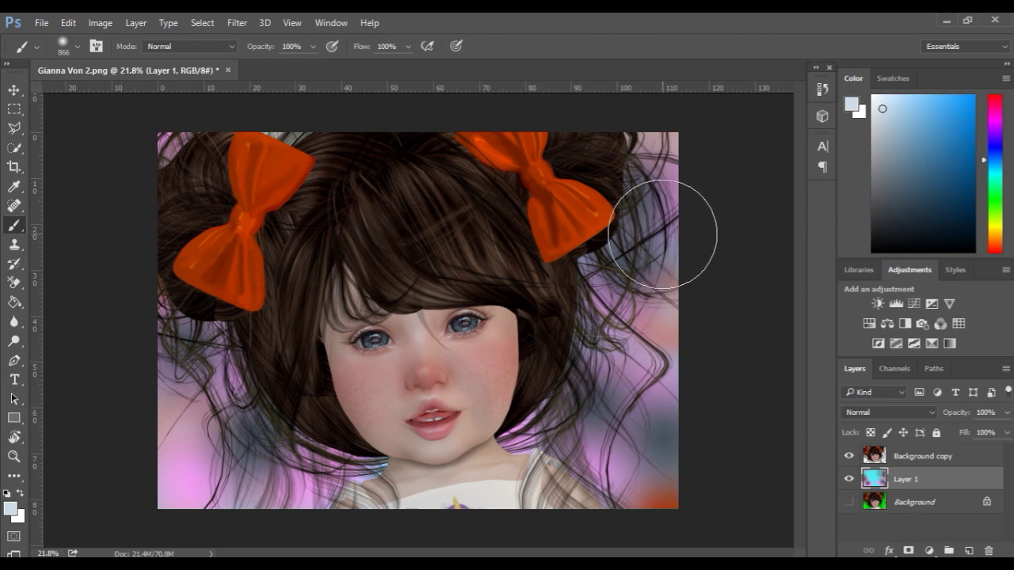
drag(663, 233, 669, 222)
mouse_move(573, 328)
mouse_down()
mouse_move(544, 382)
mouse_move(557, 415)
mouse_move(511, 440)
mouse_up()
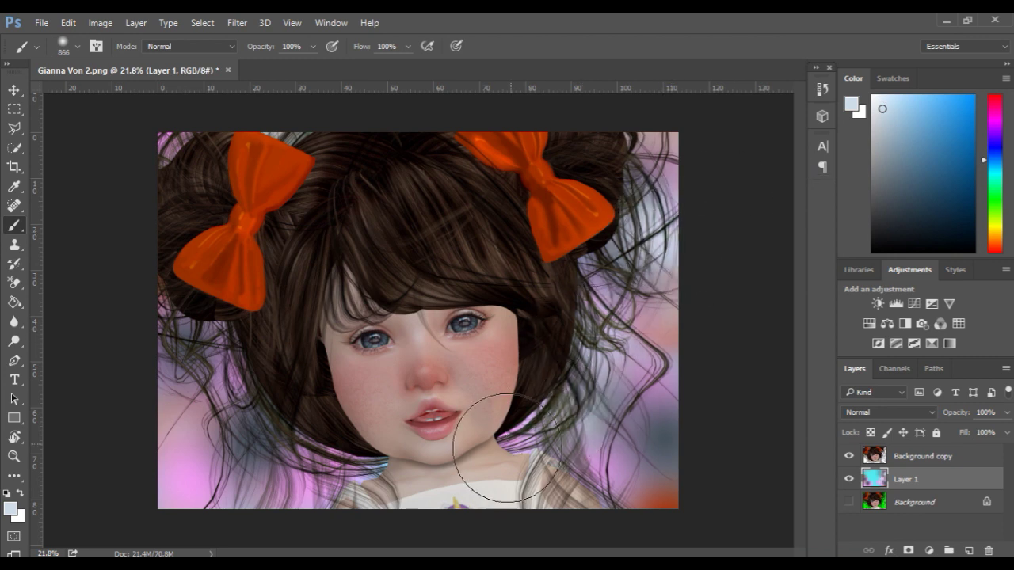
drag(293, 428, 339, 487)
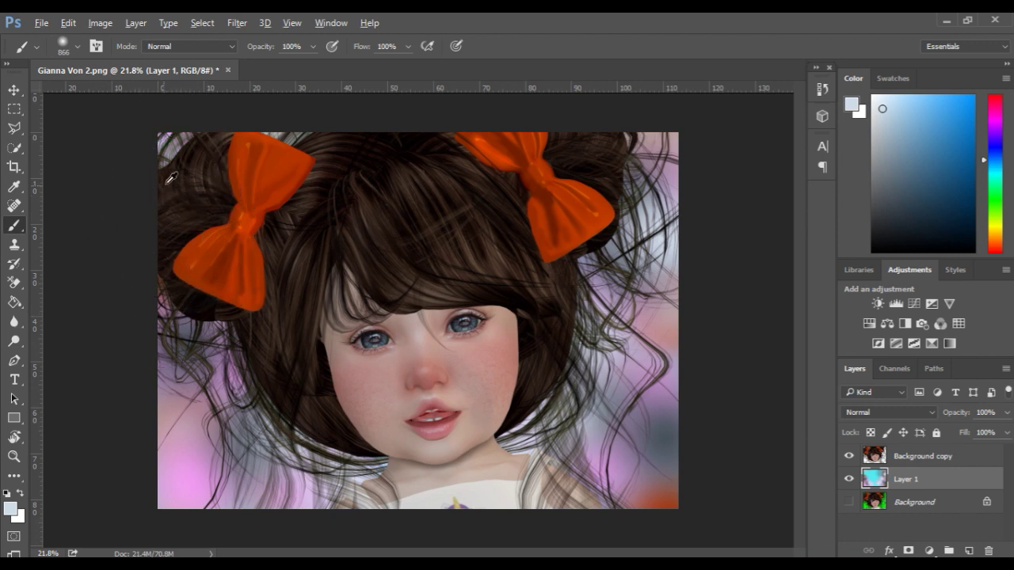
- Reduce the brush to 371 px and dab vivid magenta spots along the background's right side
click(1000, 119)
drag(632, 231, 595, 225)
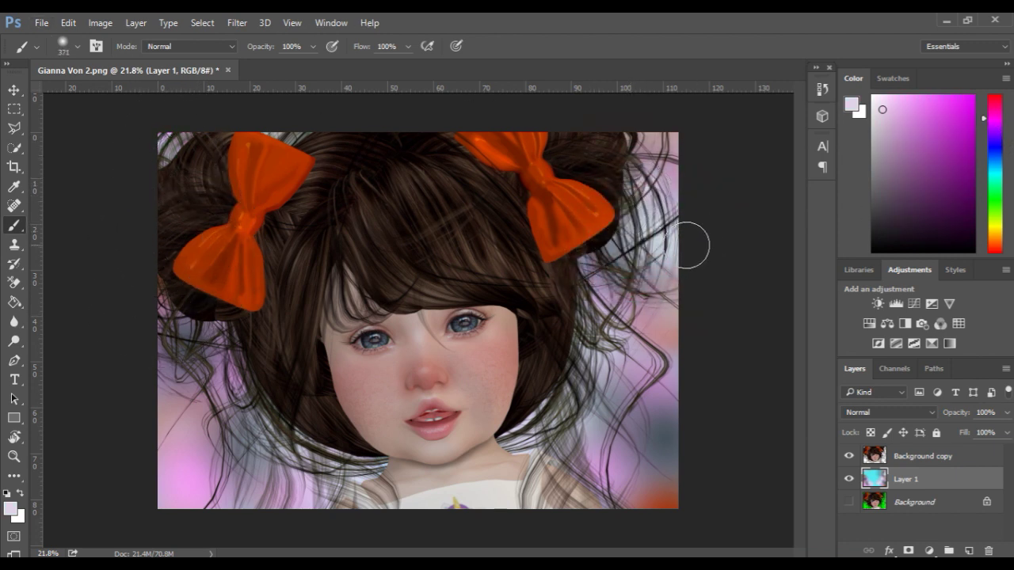
click(973, 101)
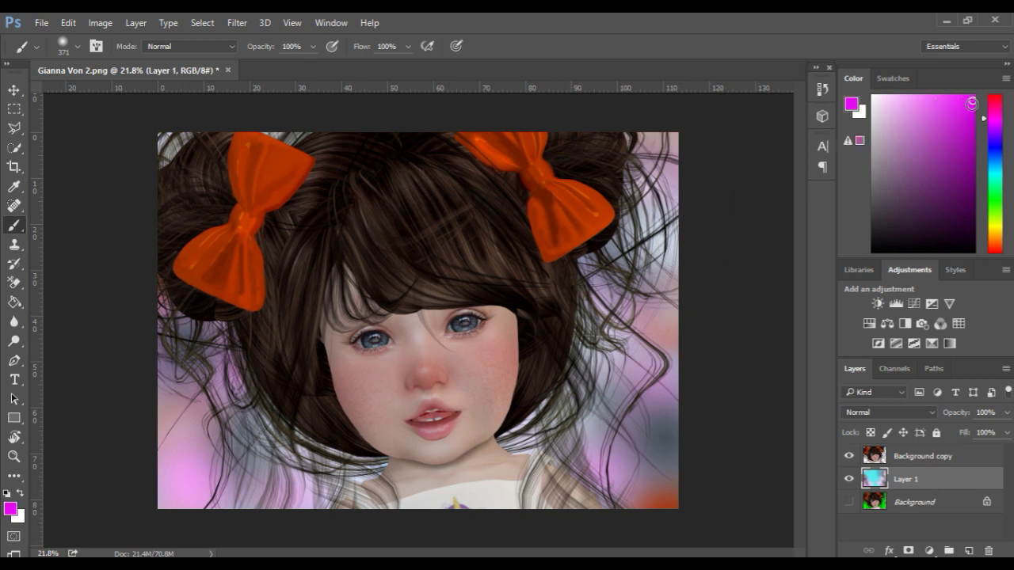
click(660, 196)
click(602, 321)
click(637, 424)
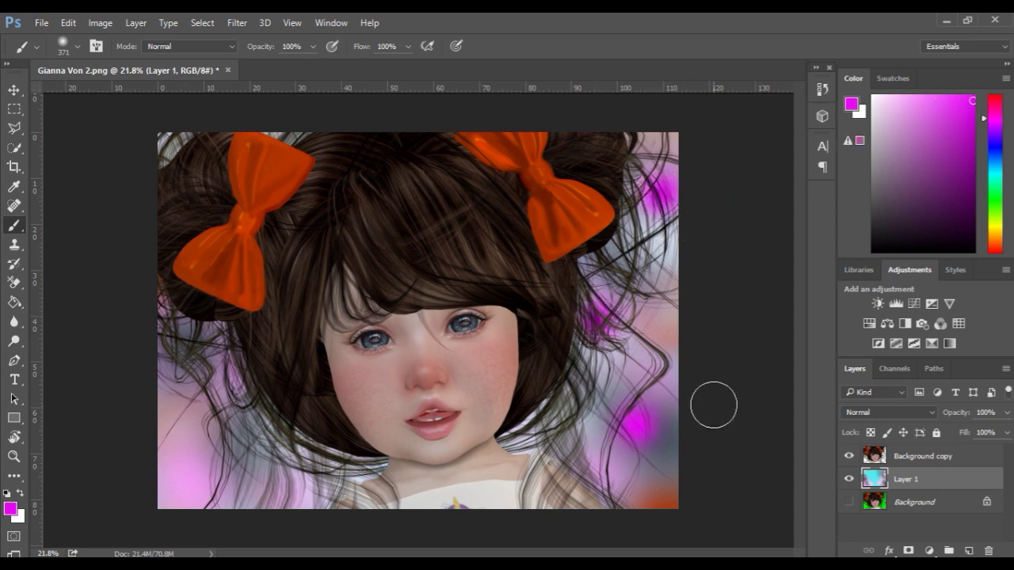
click(670, 358)
- Dab matching vivid magenta spots down the background's left side, near the left shoulder and in the upper left corner
click(242, 388)
click(176, 331)
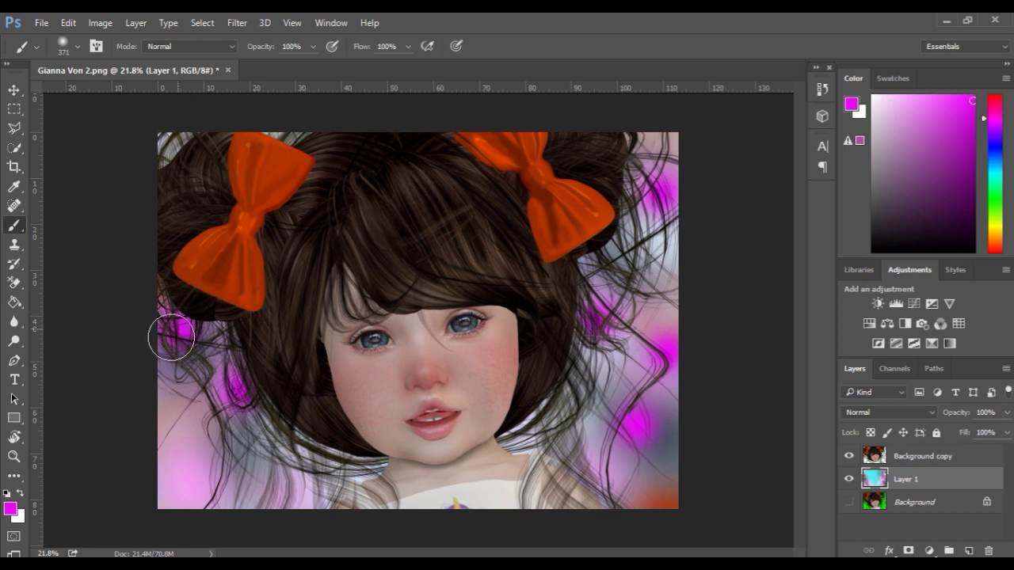
click(176, 451)
click(279, 491)
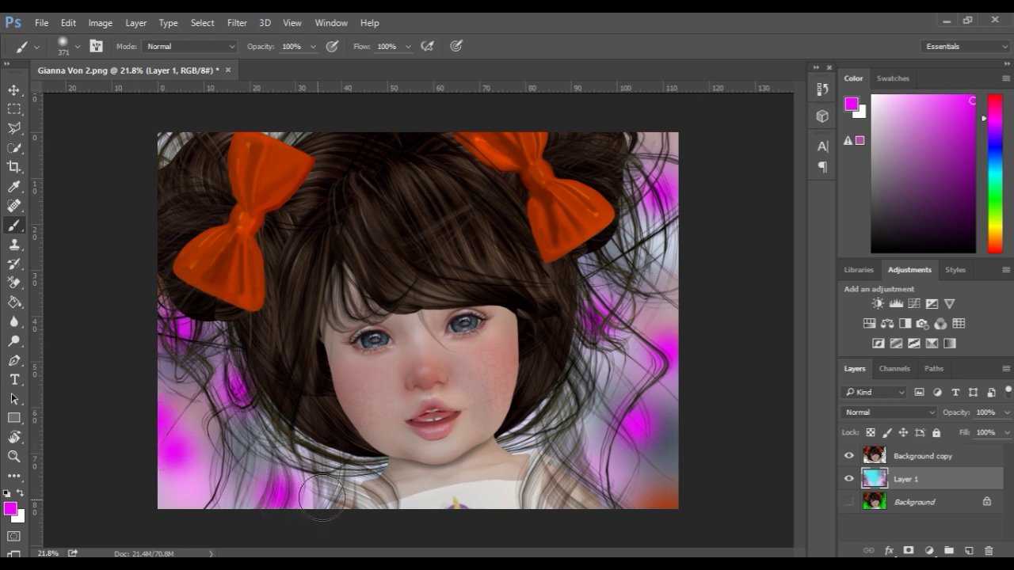
click(163, 131)
- Pick a muted teal and dab soft spots into the background on both sides, among the loose hair strands
click(995, 174)
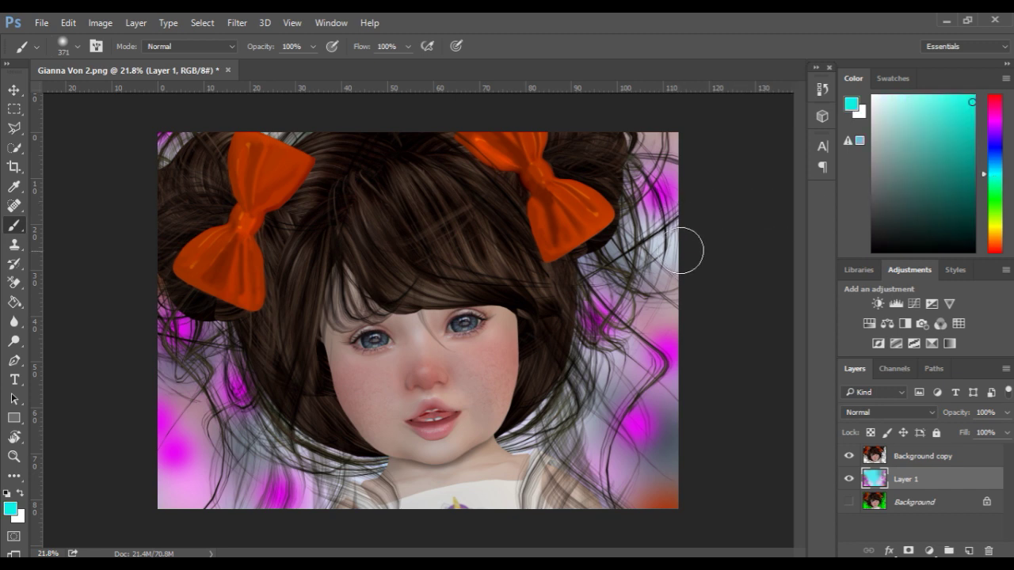
click(624, 255)
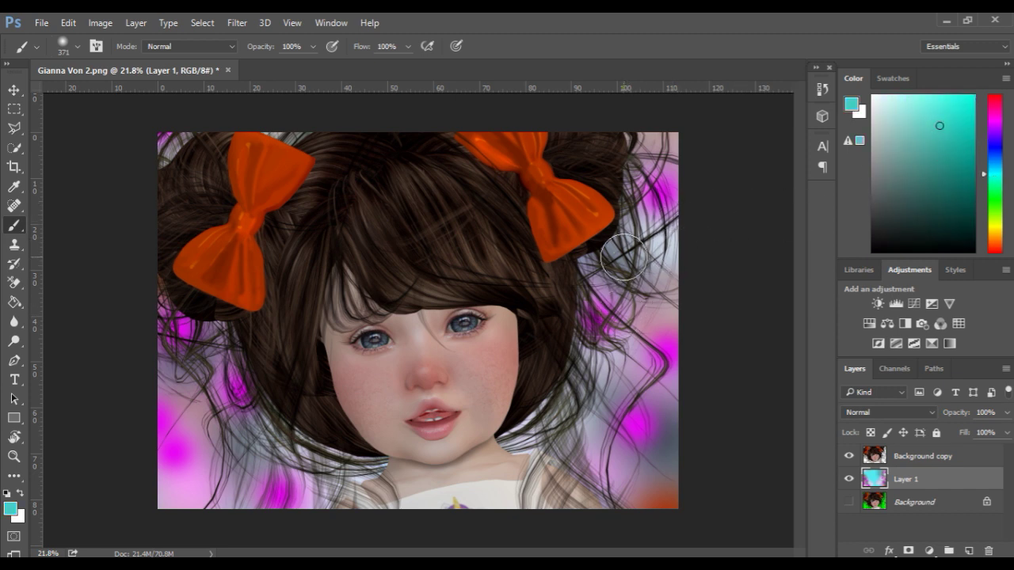
mouse_move(593, 388)
mouse_down()
mouse_move(568, 459)
mouse_move(624, 467)
mouse_move(597, 444)
mouse_up()
click(220, 408)
click(177, 370)
click(210, 505)
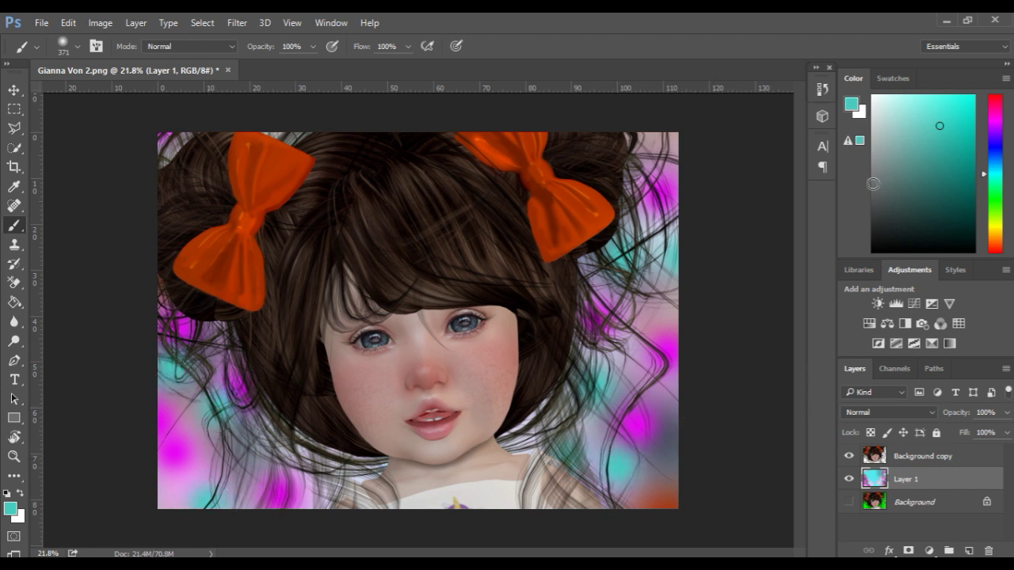
- Sample the lips' dusty rose, dab it into both sides of the background, and check the result with the portrait layer briefly hidden
scroll(476, 328, up, 2)
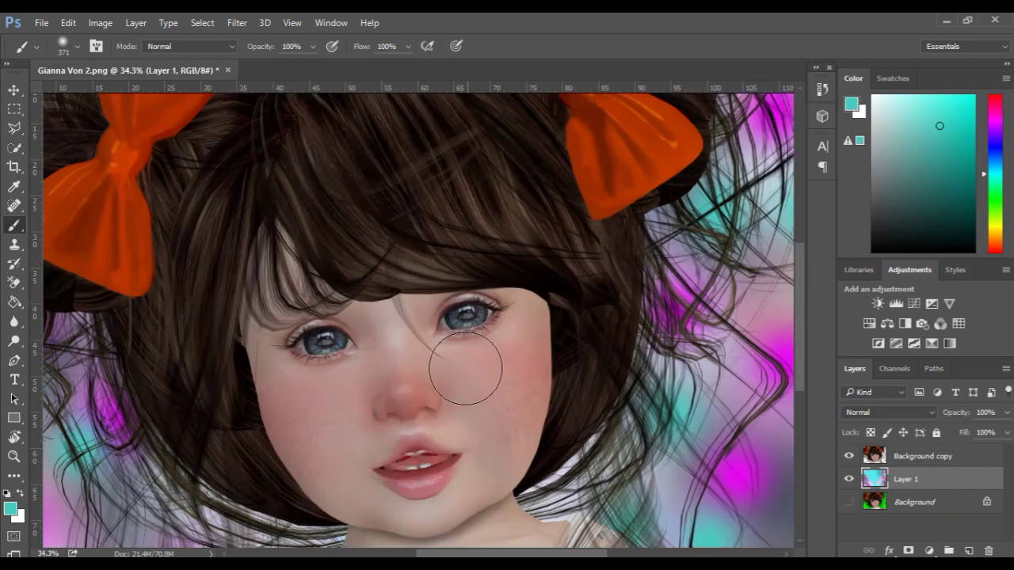
alt+click(432, 472)
scroll(624, 366, down, 2)
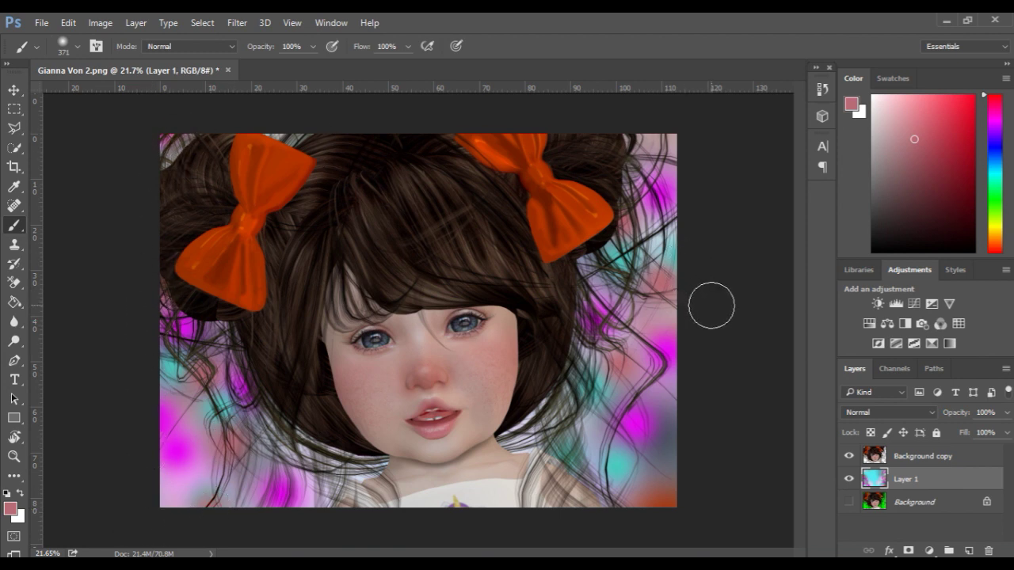
click(849, 456)
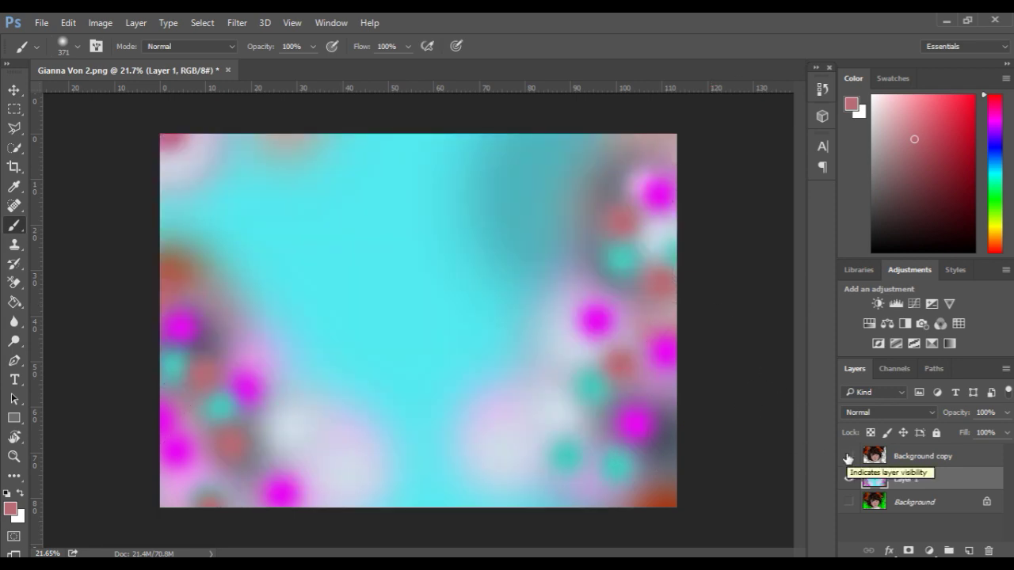
click(848, 457)
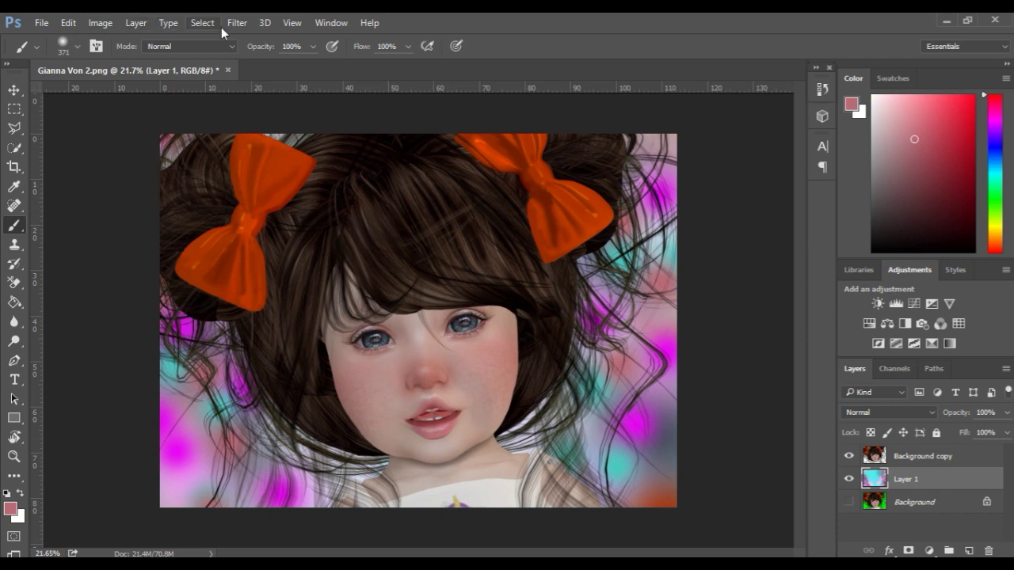
- Soften the painted spots on Layer 1 with a Gaussian Blur of 150.3 pixels radius
click(237, 24)
mouse_move(288, 235)
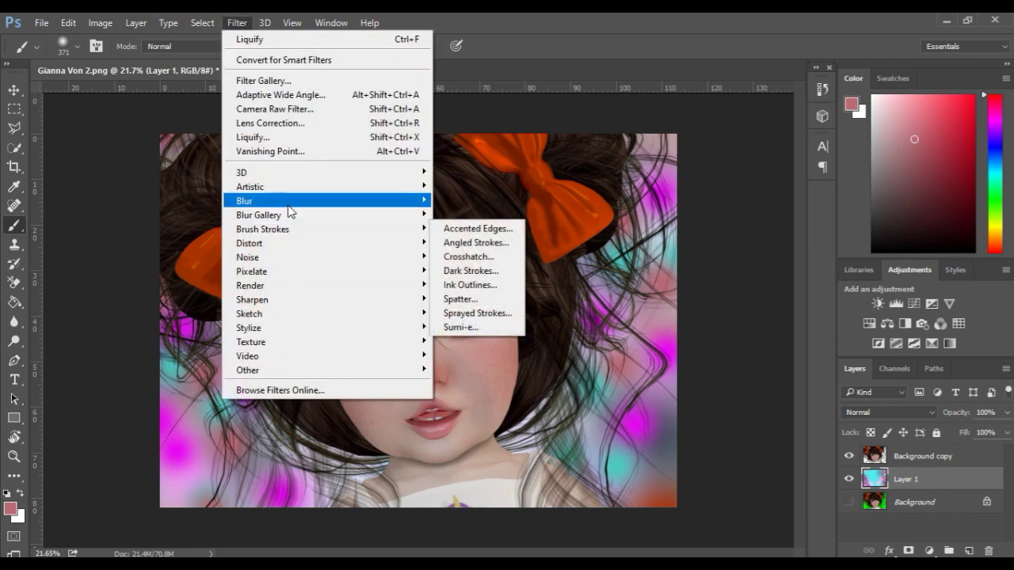
click(501, 256)
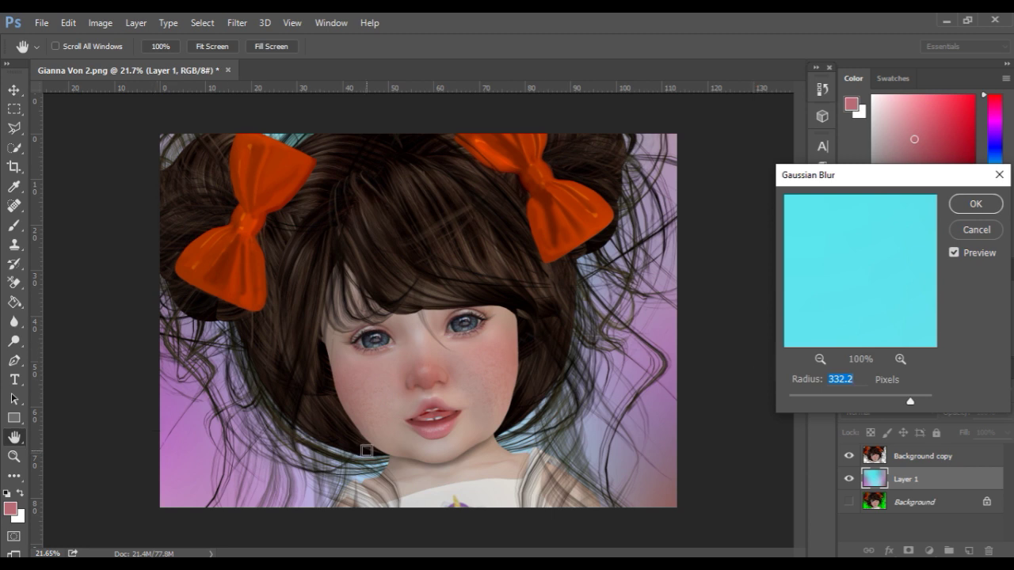
drag(911, 401, 875, 398)
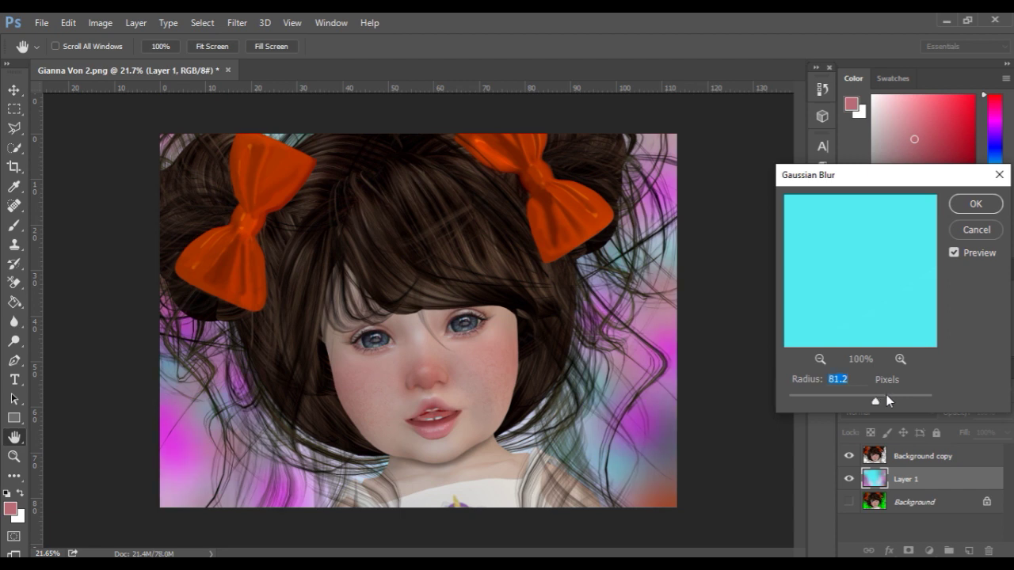
drag(886, 394, 895, 395)
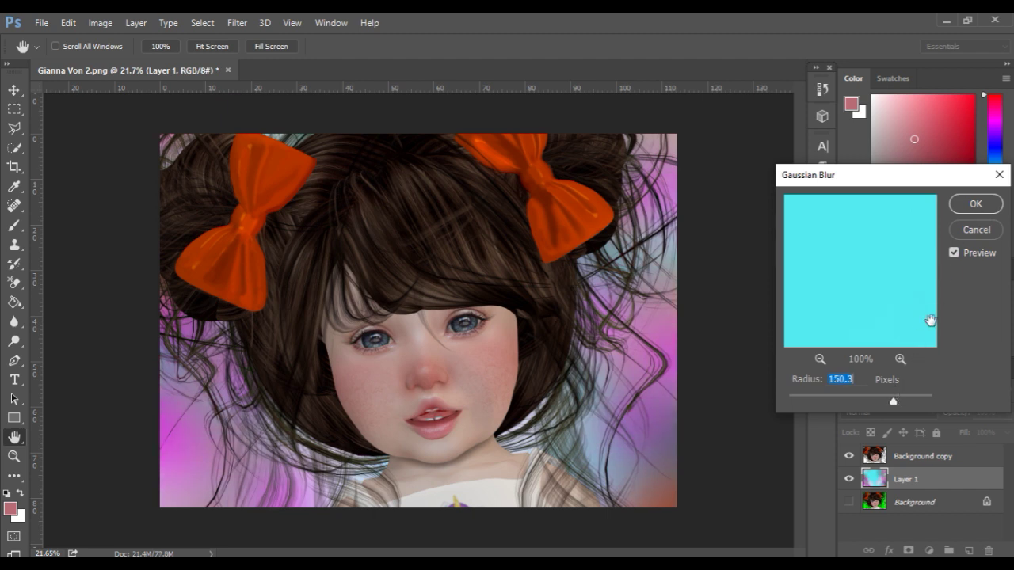
click(975, 204)
key(b)
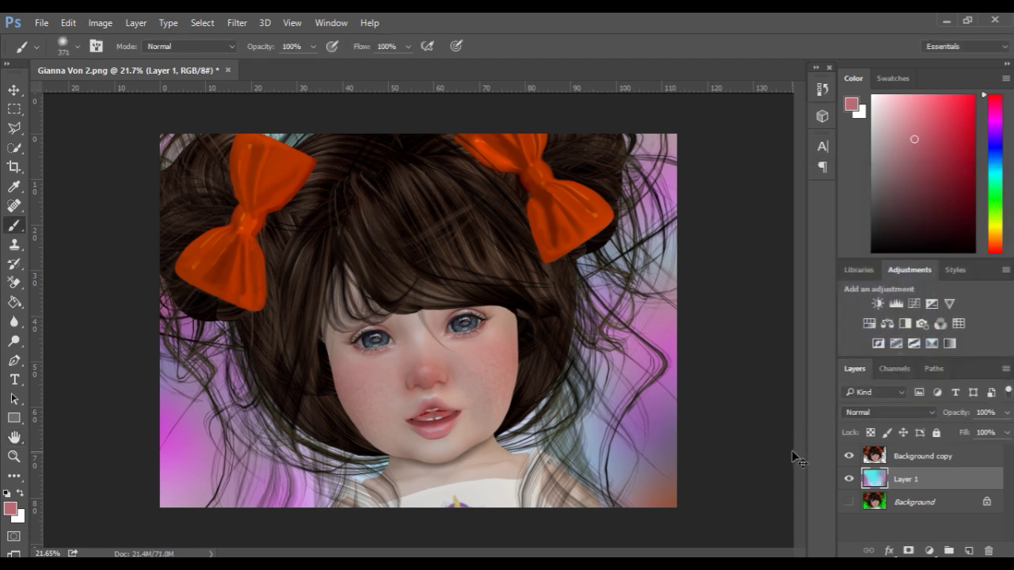
key(ctrl+d)
- Pick a vivid pinkish red and dab spots beside the neck, among the hair strands and along the background's right side
click(957, 108)
mouse_move(556, 404)
mouse_down()
mouse_move(537, 412)
mouse_move(511, 450)
mouse_up()
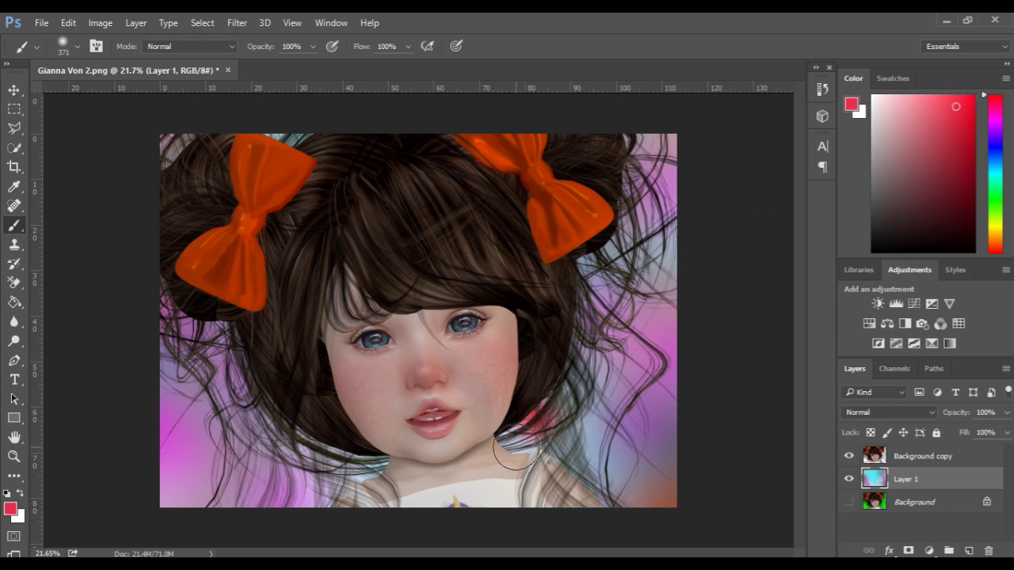
click(276, 432)
click(223, 339)
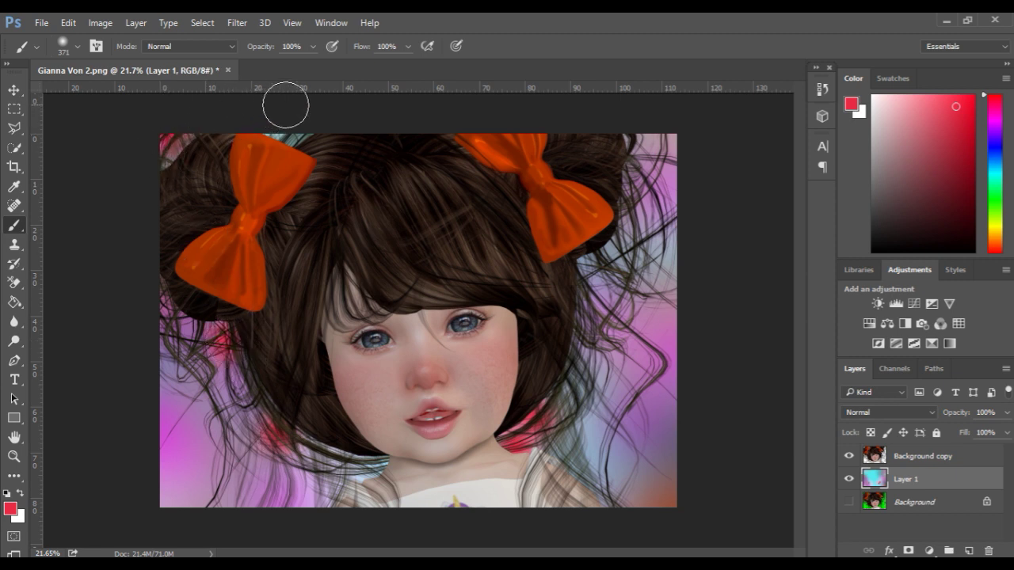
click(676, 249)
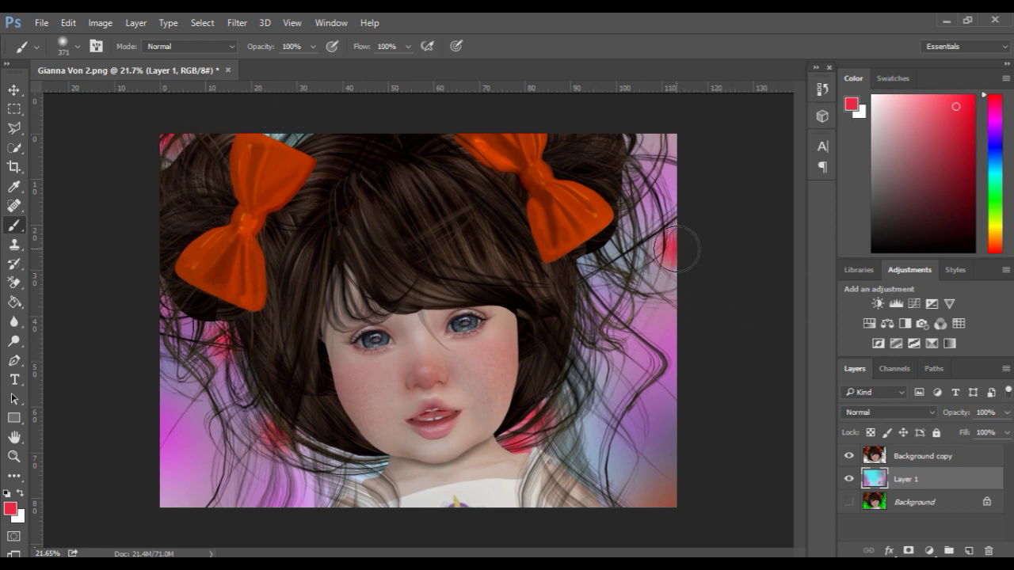
click(606, 445)
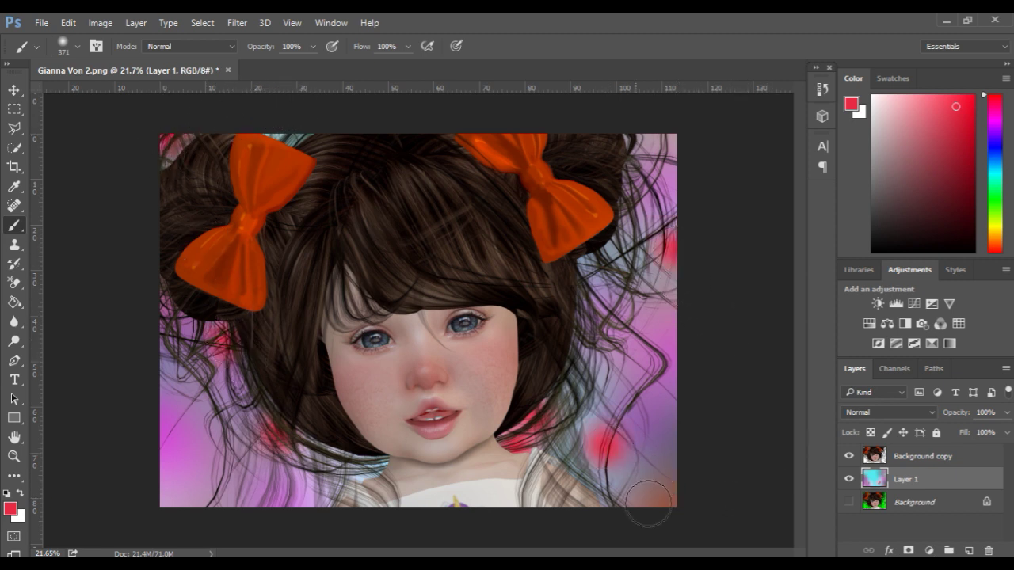
- Sample the dark slate of the eye and dab dark spots near both image edges, enlarging the brush to 546 px
click(995, 176)
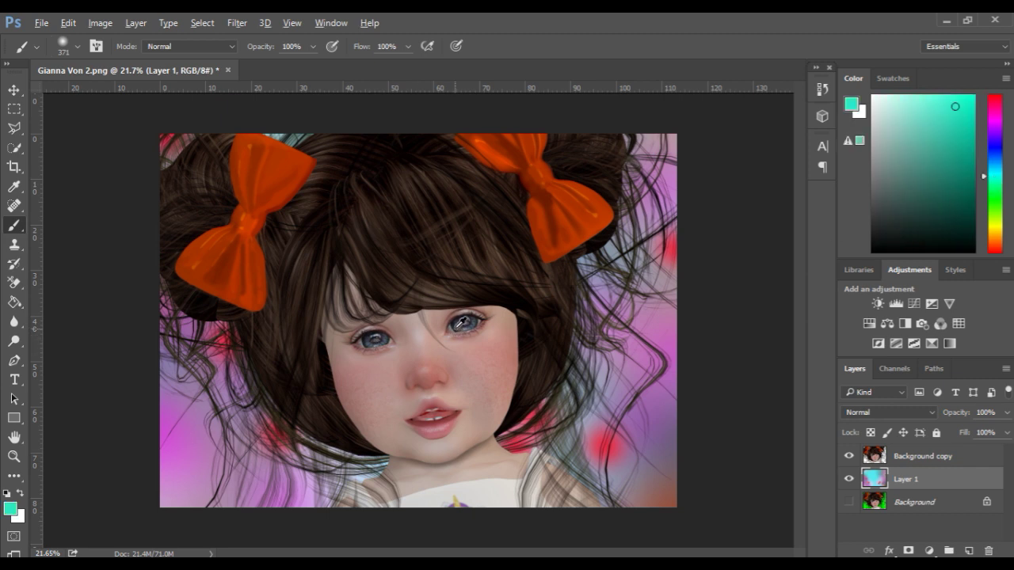
alt+click(462, 321)
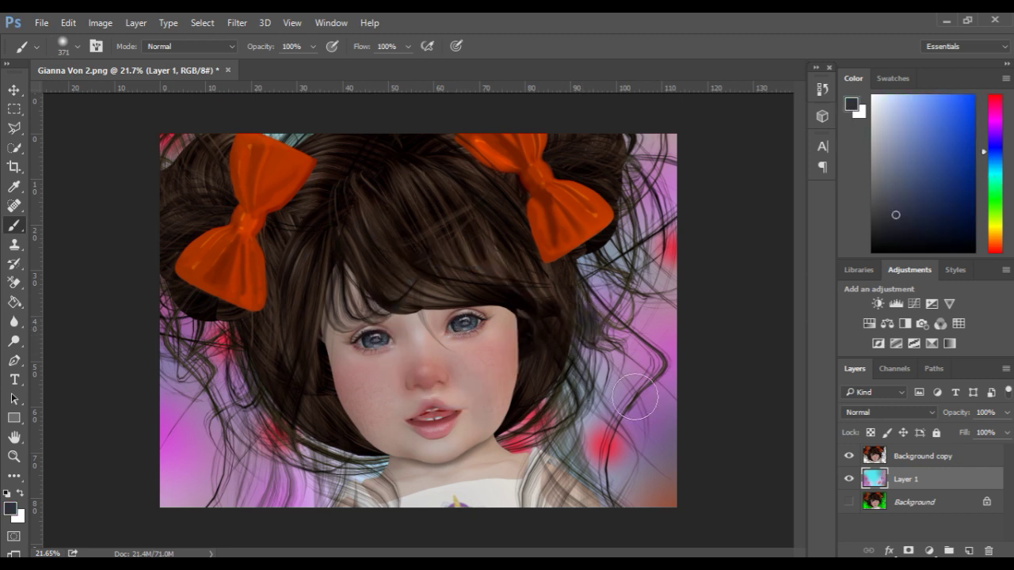
click(670, 333)
click(667, 404)
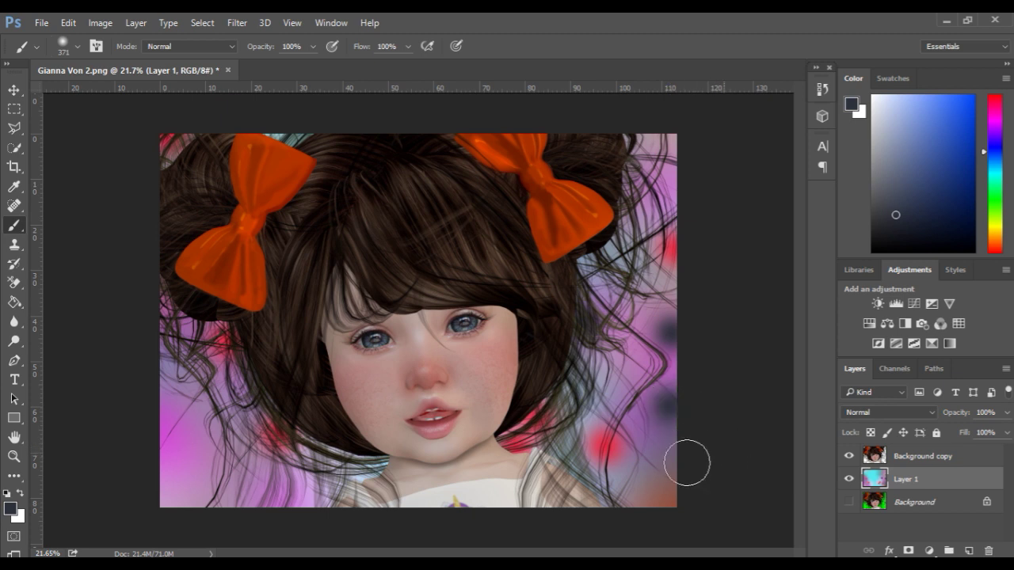
click(180, 428)
drag(169, 504, 209, 500)
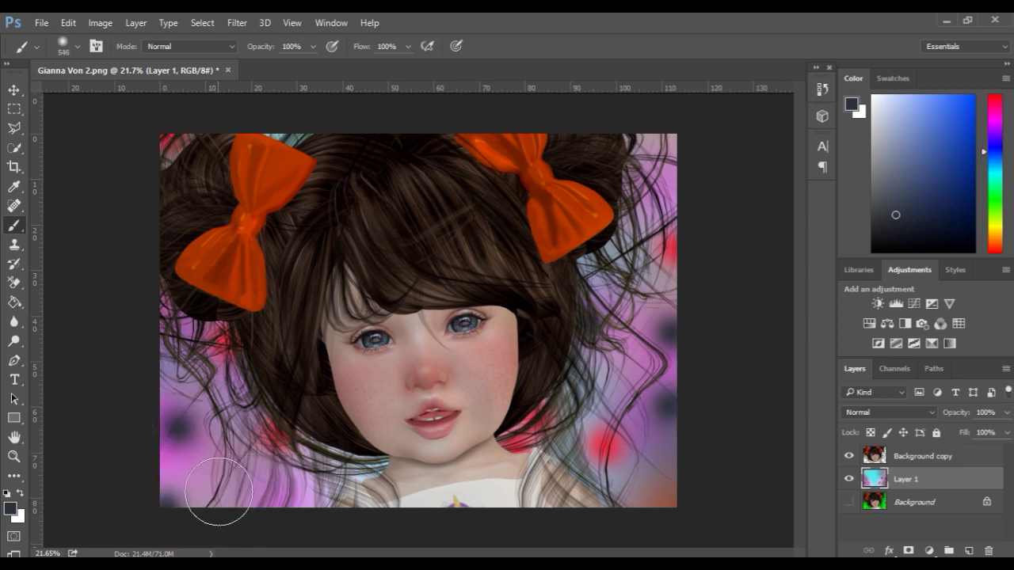
click(215, 497)
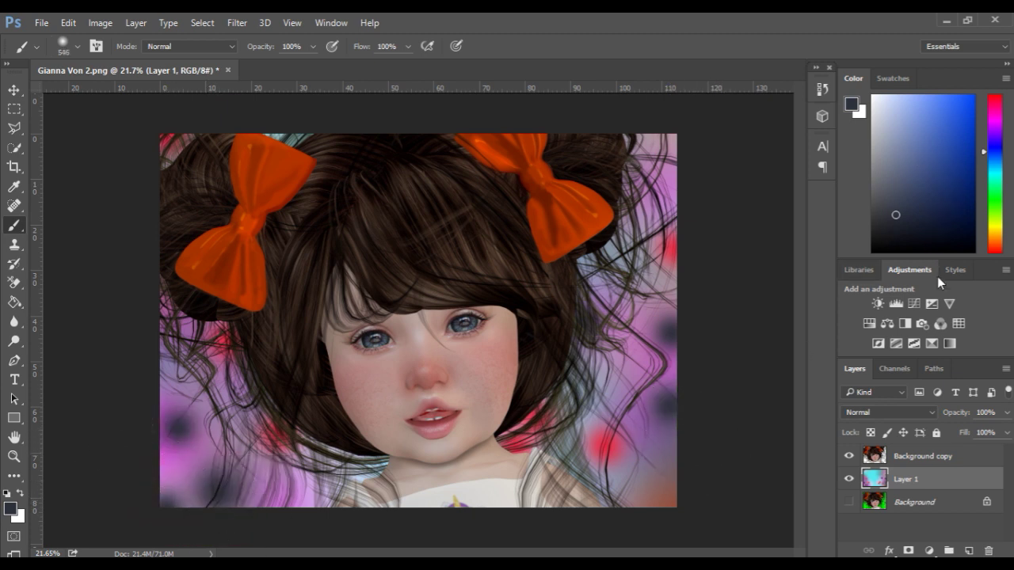
- Dab vivid blue spots around the hair and left shoulder, and reapply the last Gaussian Blur to Layer 1
click(962, 98)
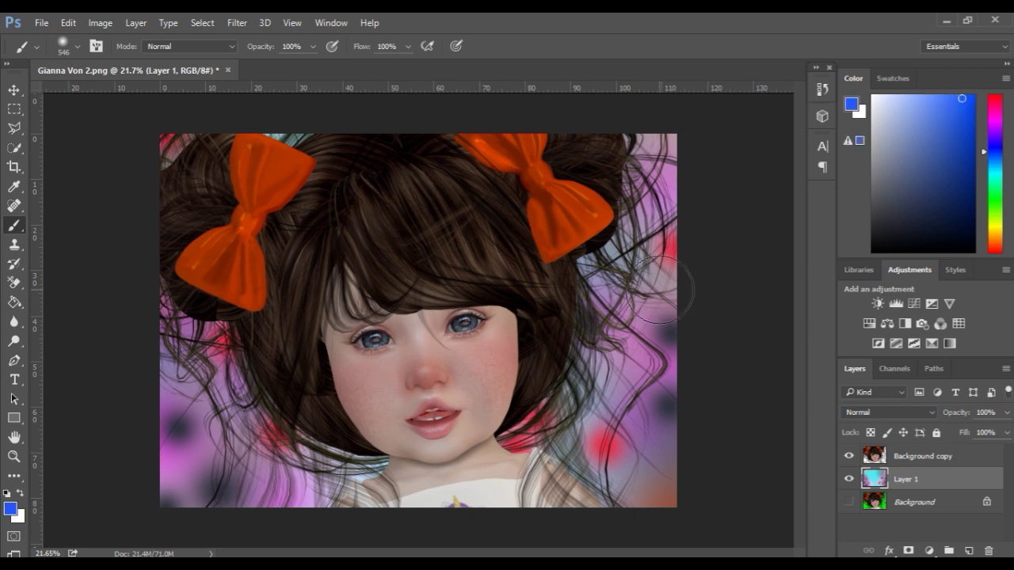
click(656, 209)
click(626, 372)
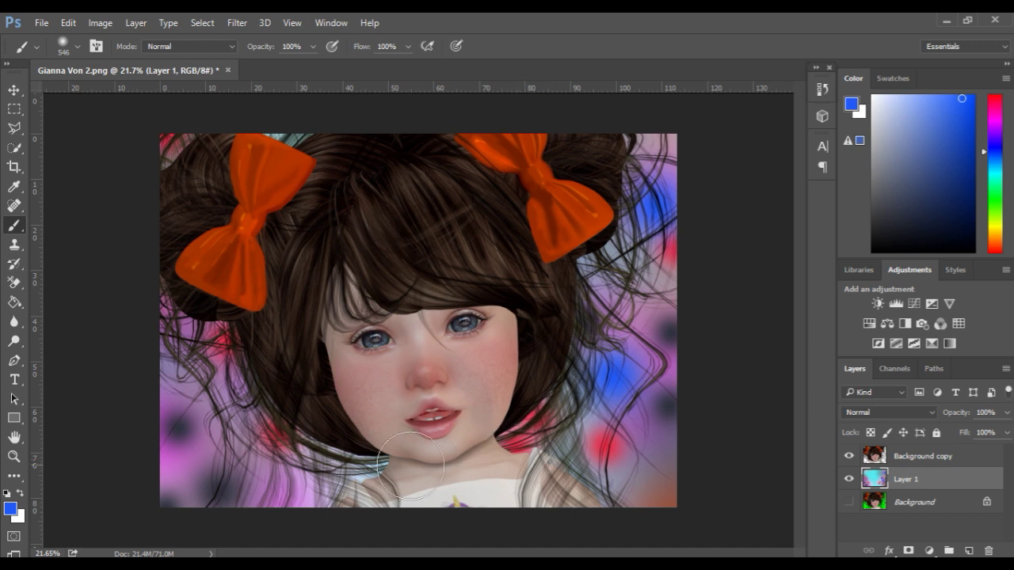
click(357, 463)
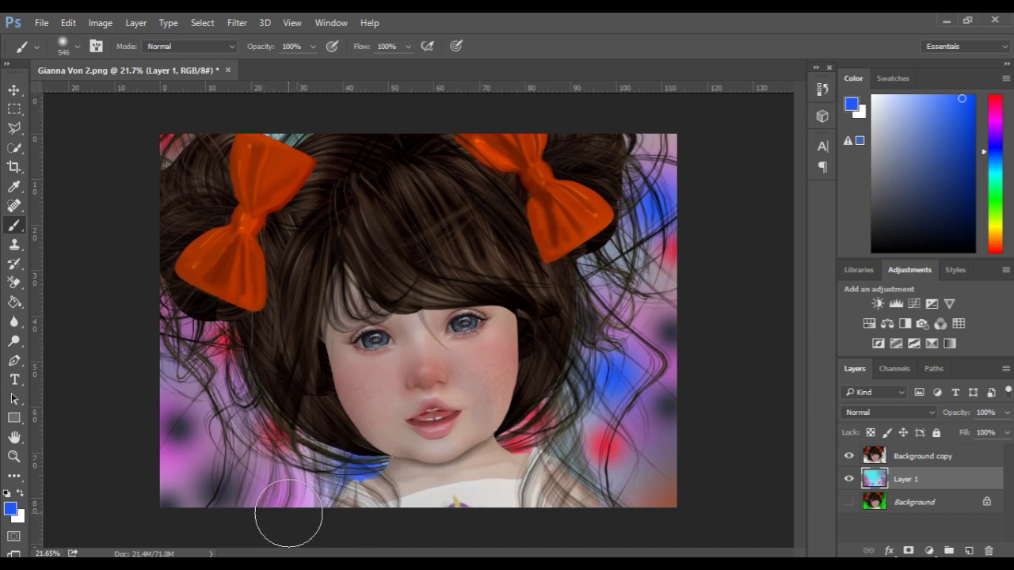
click(165, 306)
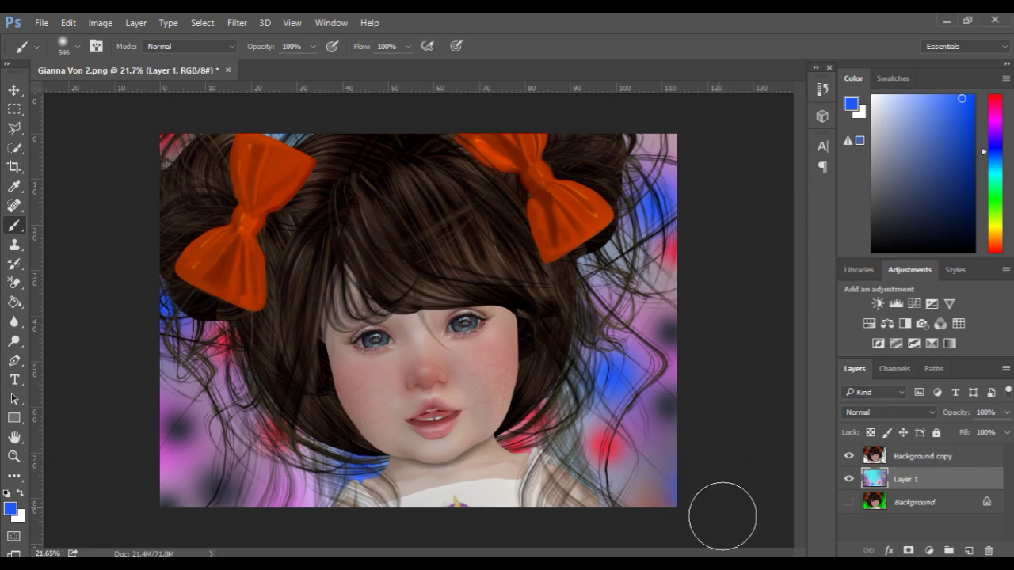
click(231, 24)
click(237, 39)
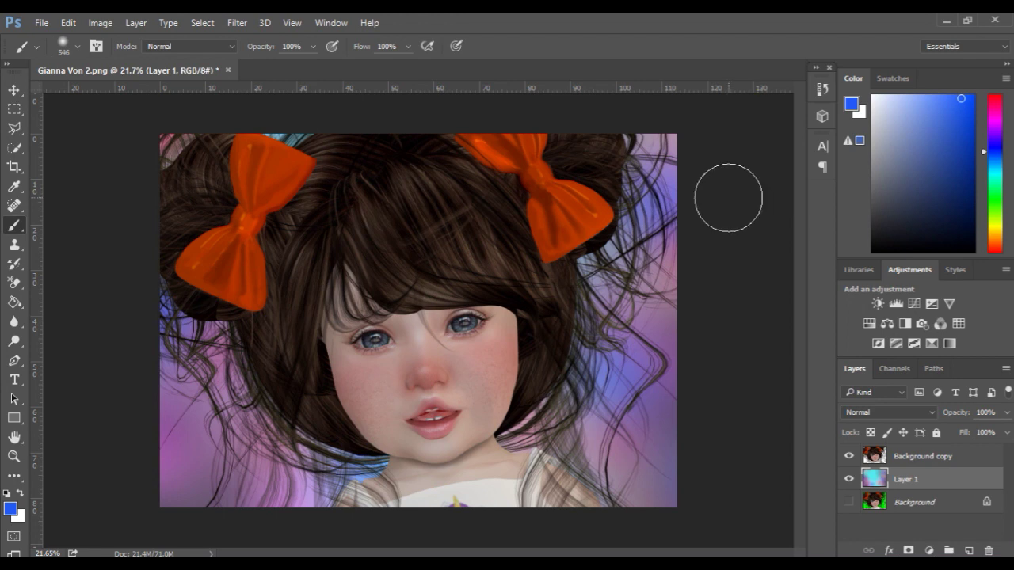
- Add a blue spot beside the left hair strands and dab bright green spots in the lower left and along the right edge
click(207, 408)
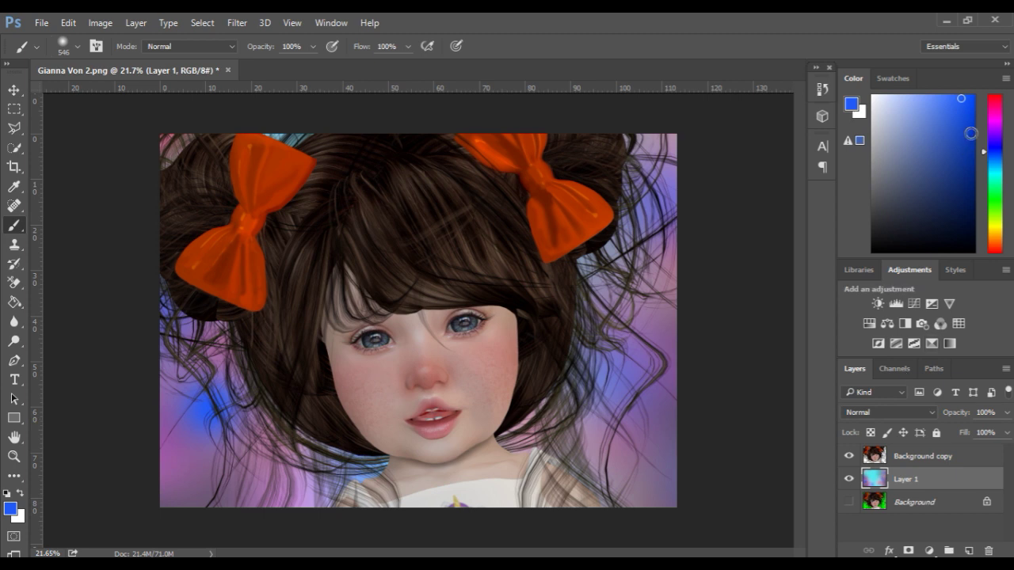
click(995, 116)
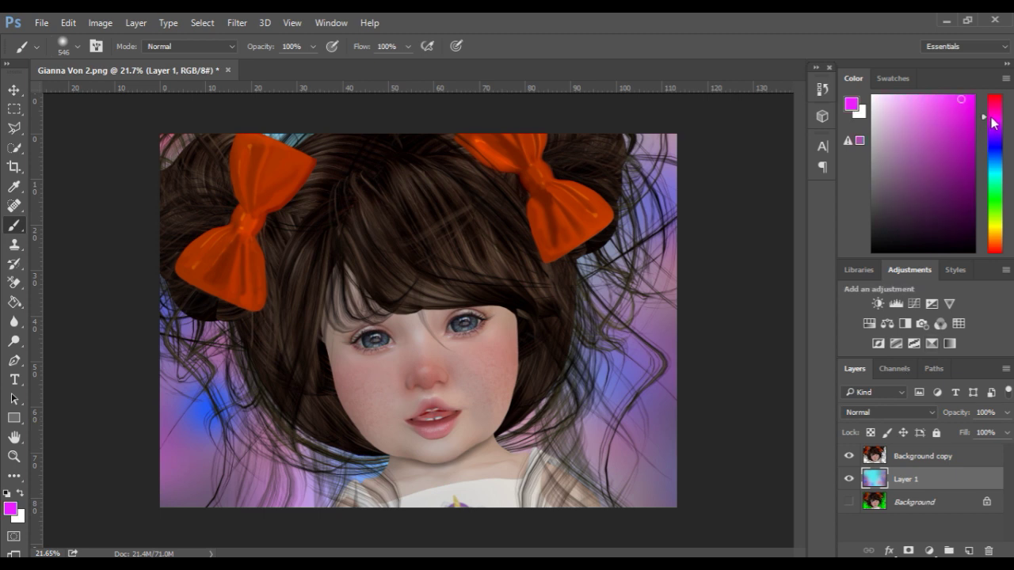
click(997, 186)
click(172, 477)
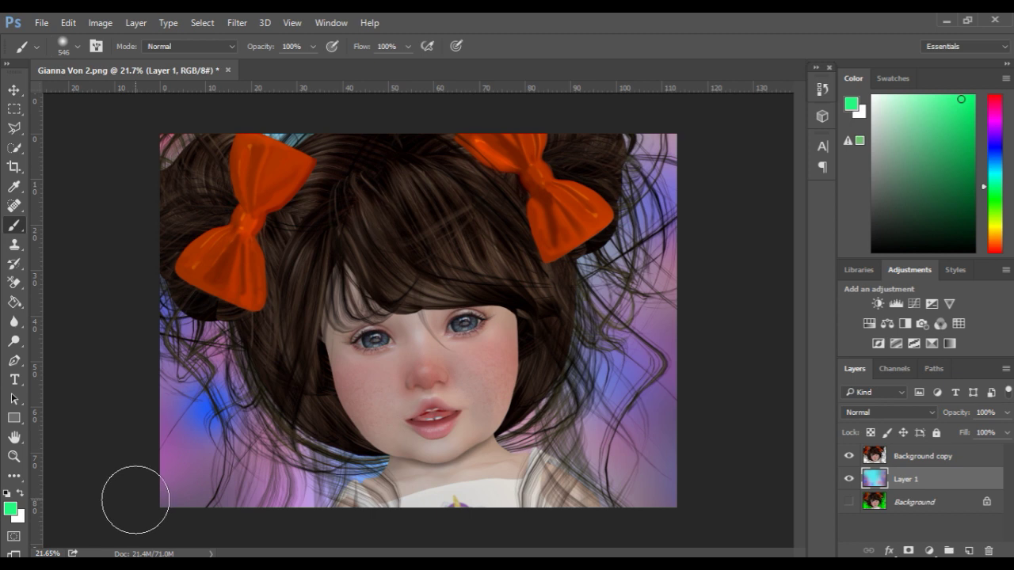
click(261, 479)
click(707, 266)
click(709, 459)
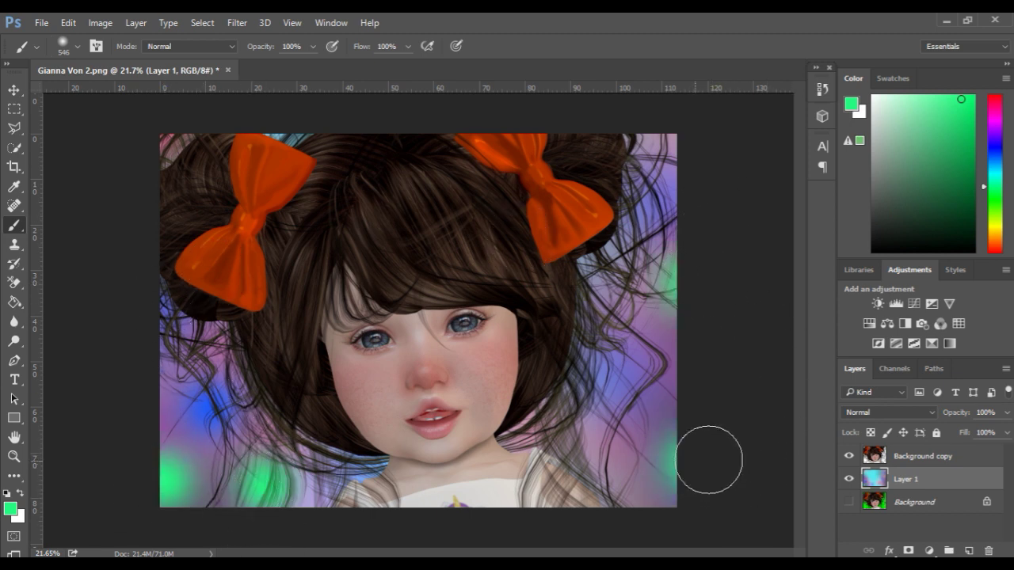
click(678, 150)
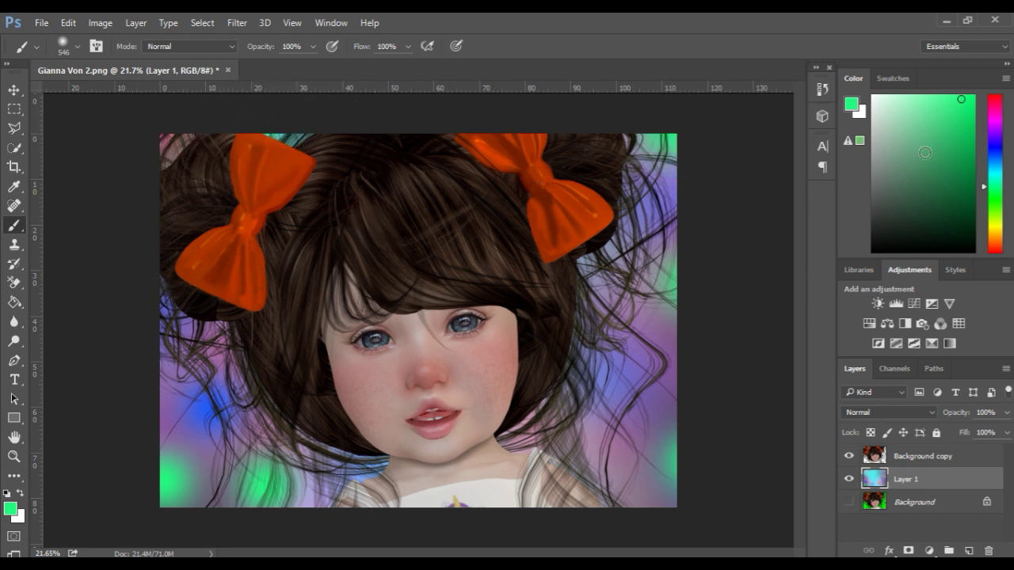
- Pick a bright yellow and dab spots down the background's right side and among the left hair strands
click(992, 225)
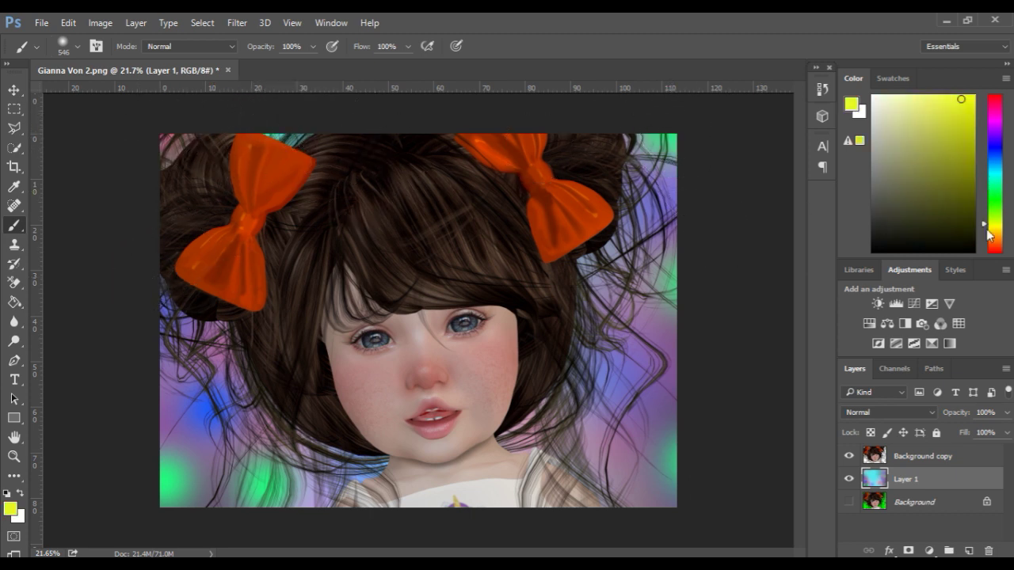
click(648, 185)
click(621, 313)
click(650, 411)
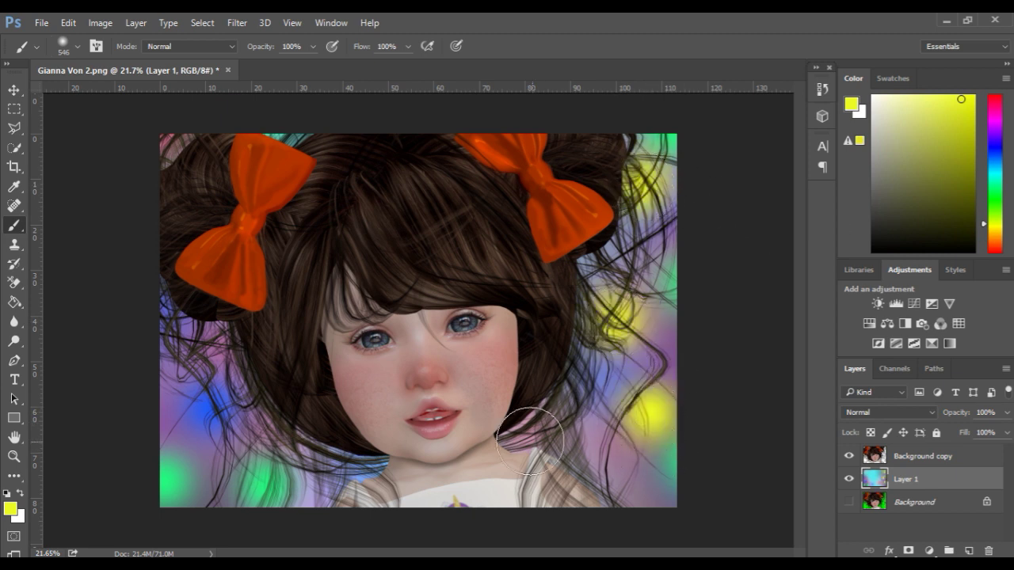
click(192, 341)
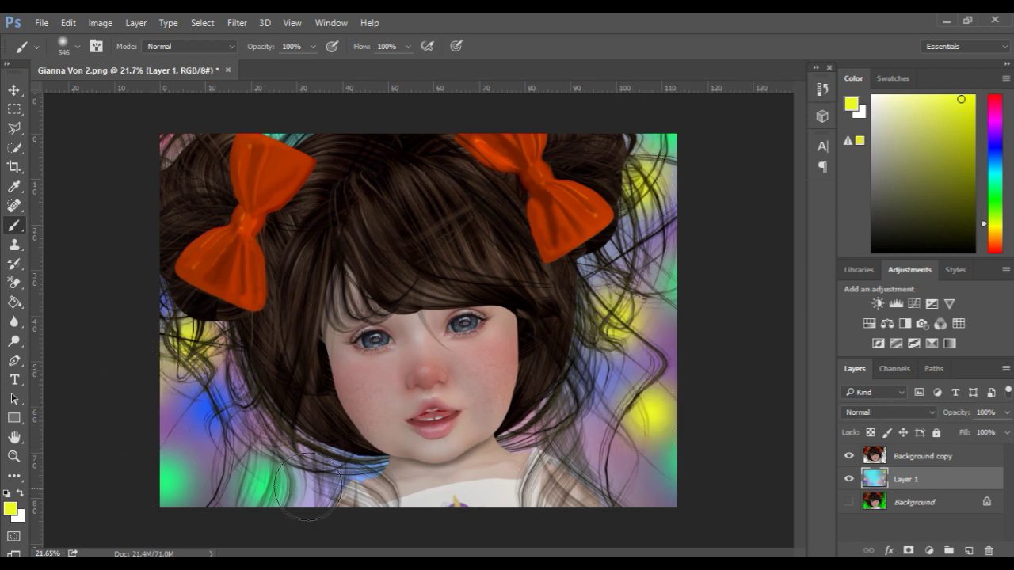
click(229, 372)
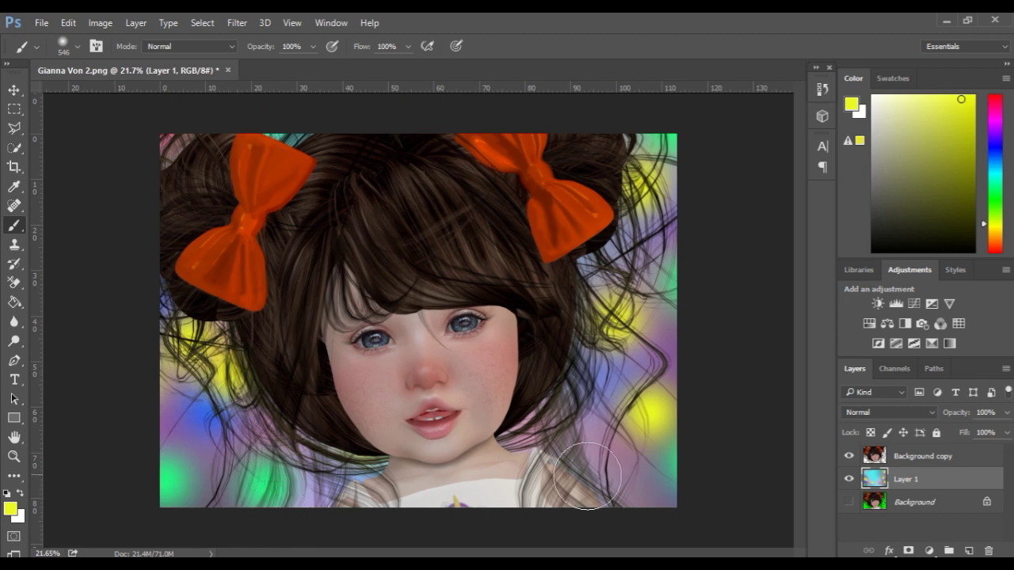
- Reapply the last Gaussian Blur to Layer 1 to soften the yellow spots
click(237, 22)
click(261, 57)
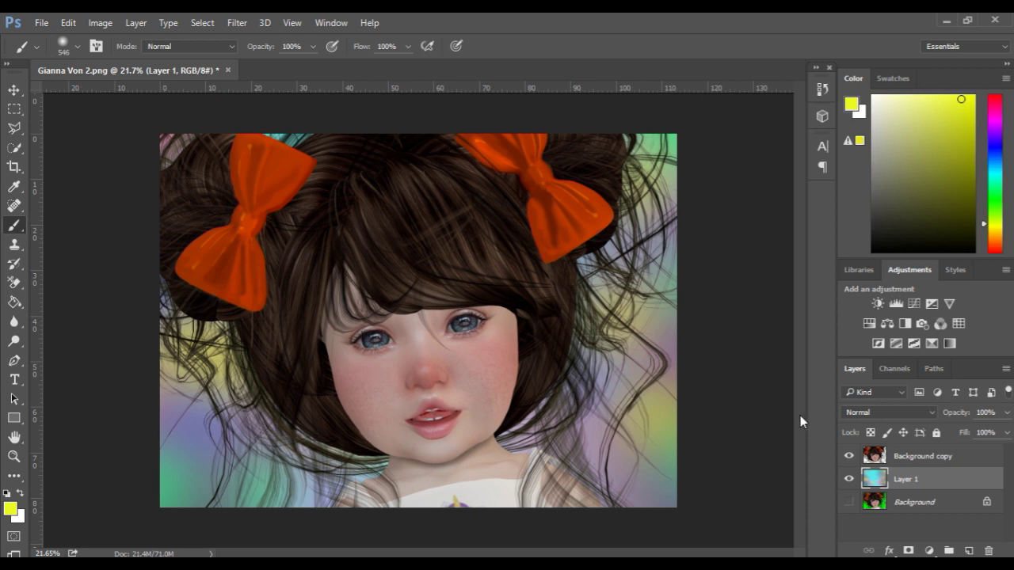
- Add a darkening Curves adjustment clipped to the Background copy layer, give it a black mask and name it d
click(929, 456)
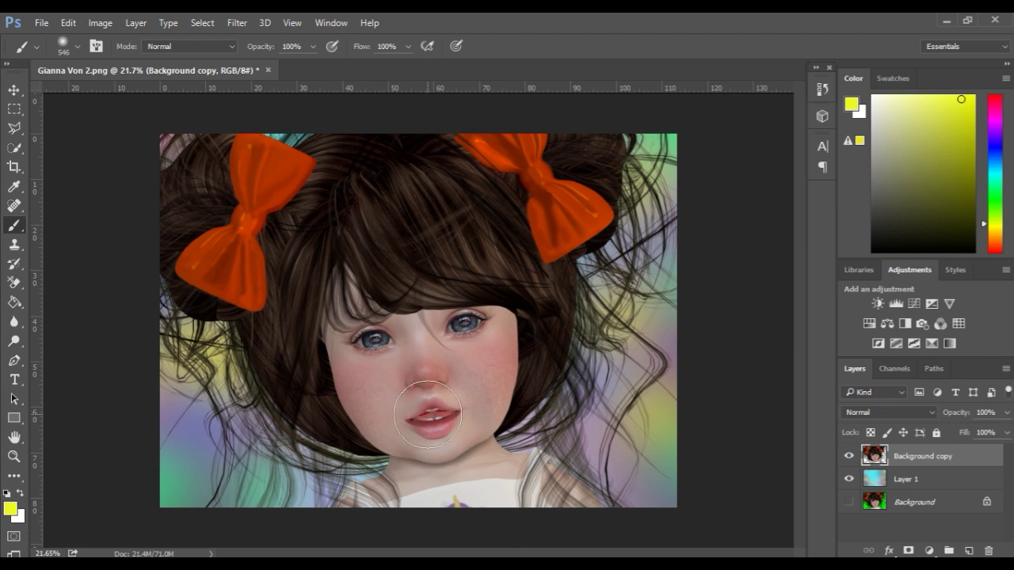
scroll(428, 414, up, 1)
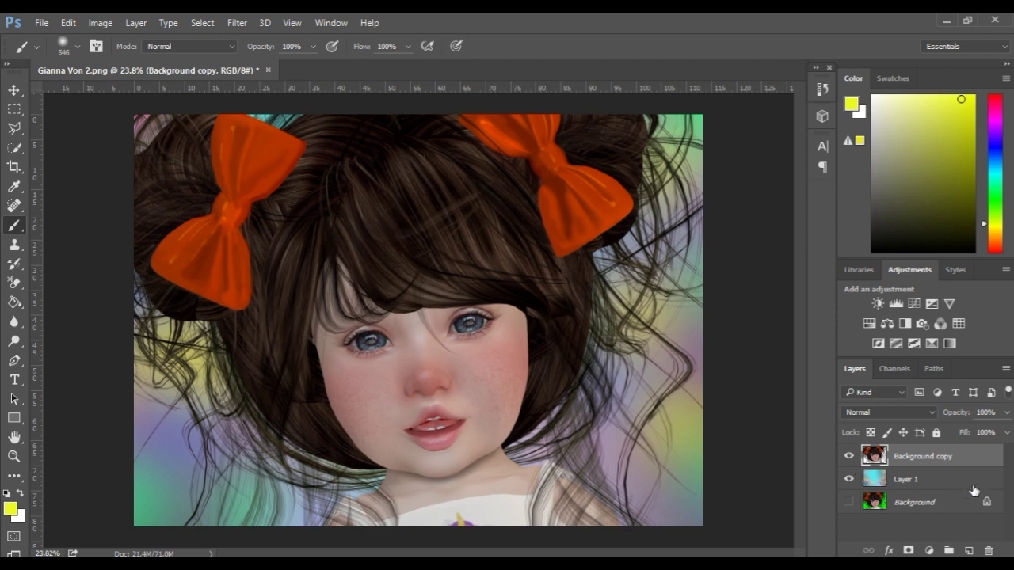
click(896, 303)
drag(136, 333, 142, 368)
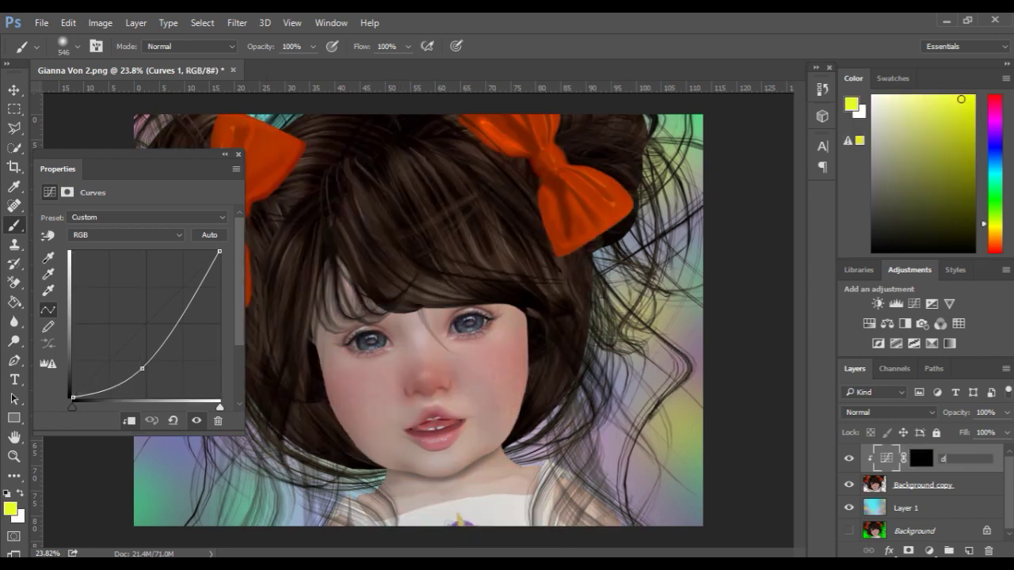
- Add a brightening Curves adjustment above d, invert its mask to black, clip it to the portrait and rename it l
click(914, 303)
drag(113, 358, 112, 334)
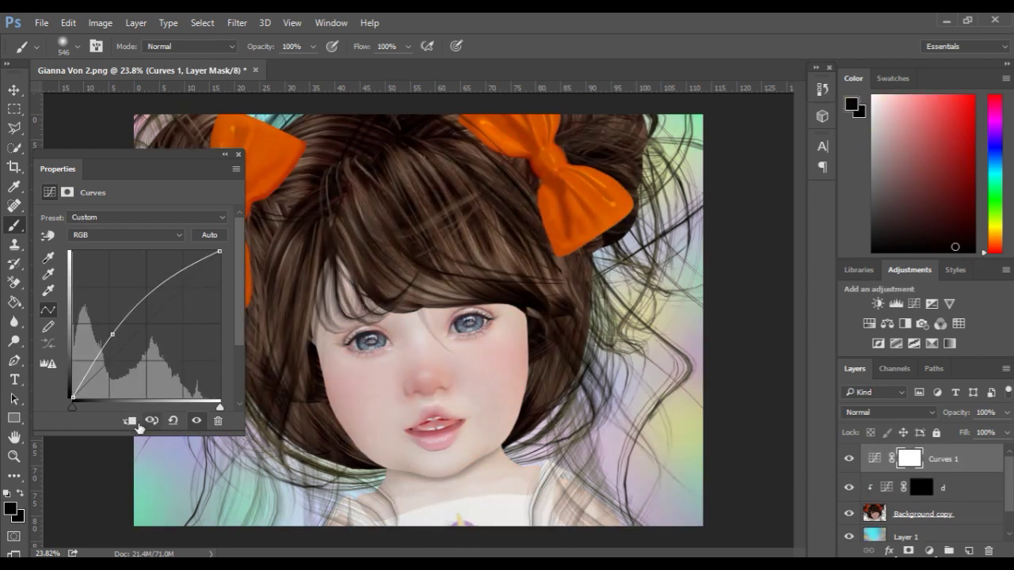
key(ctrl+i)
double_click(956, 459)
text(l)
key(Return)
click(238, 154)
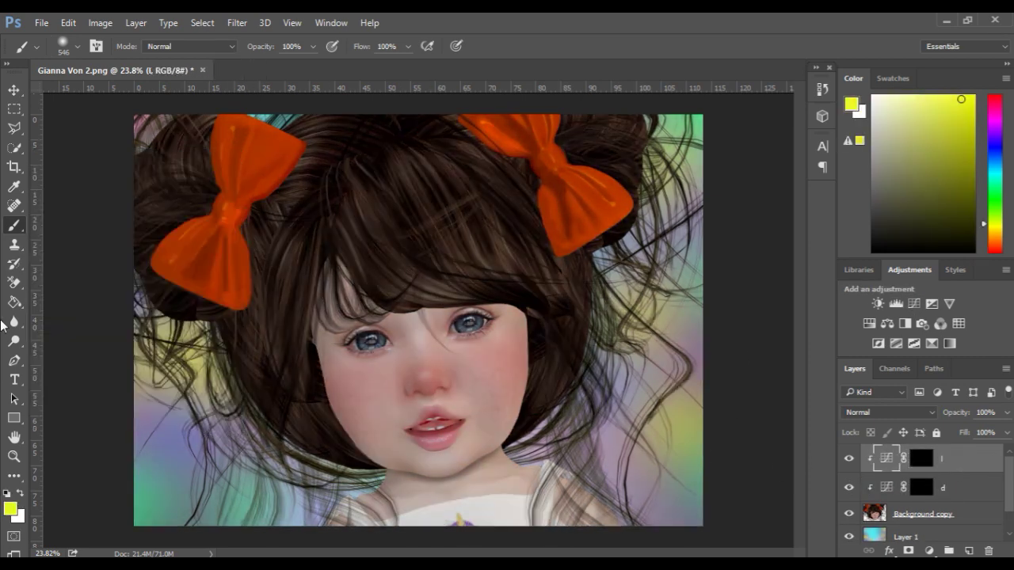
- Set the brush opacity to 30% and paint white on the d mask to darken around both eyes
key(d)
key(x)
scroll(407, 373, up, 1)
click(921, 491)
drag(359, 343, 273, 349)
drag(260, 48, 206, 59)
scroll(342, 394, up, 4)
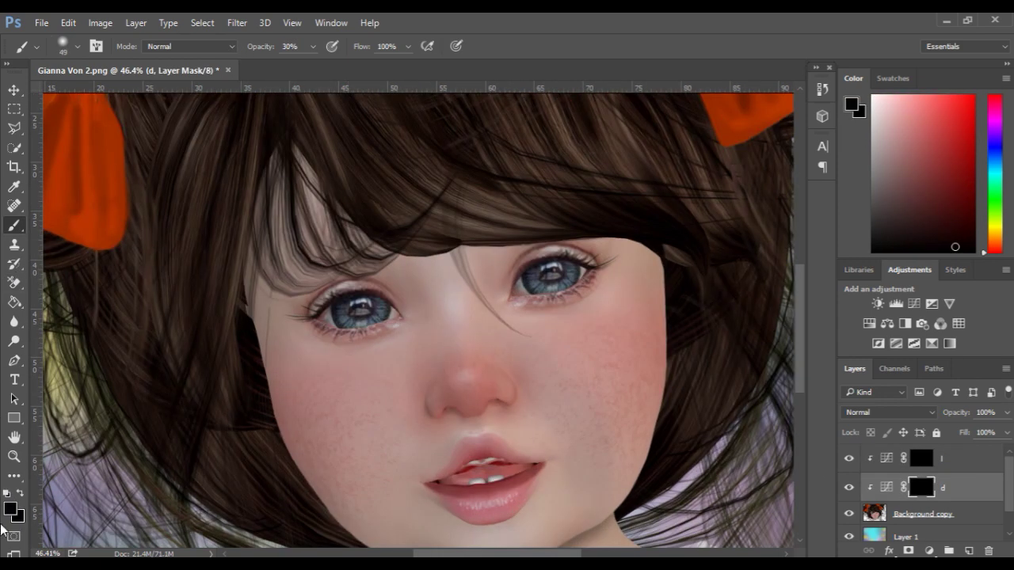
key(x)
drag(315, 326, 400, 339)
drag(523, 301, 569, 268)
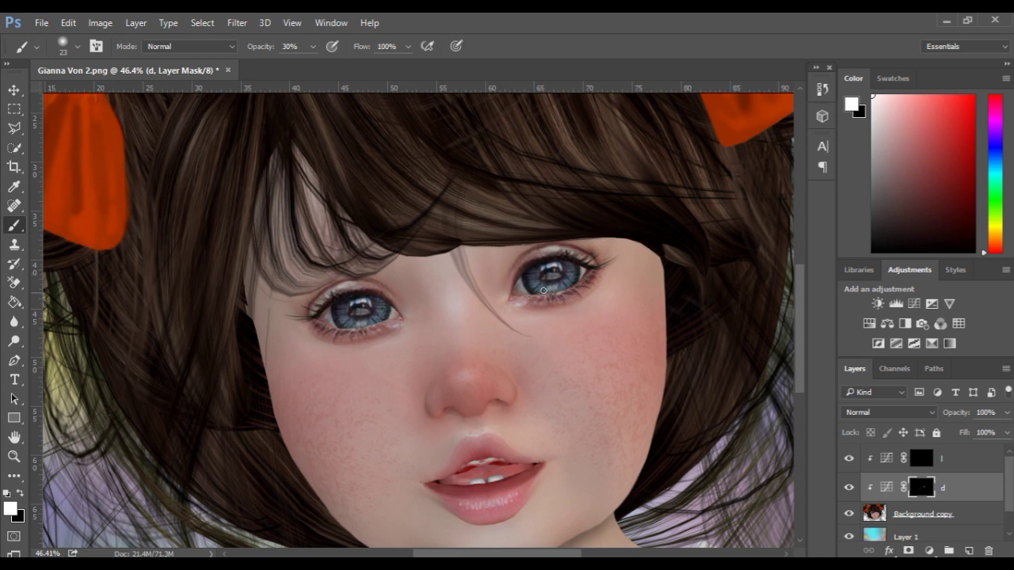
- Paint more shading on the d mask beneath the left eye and along the upper and lower lips
drag(328, 328, 385, 332)
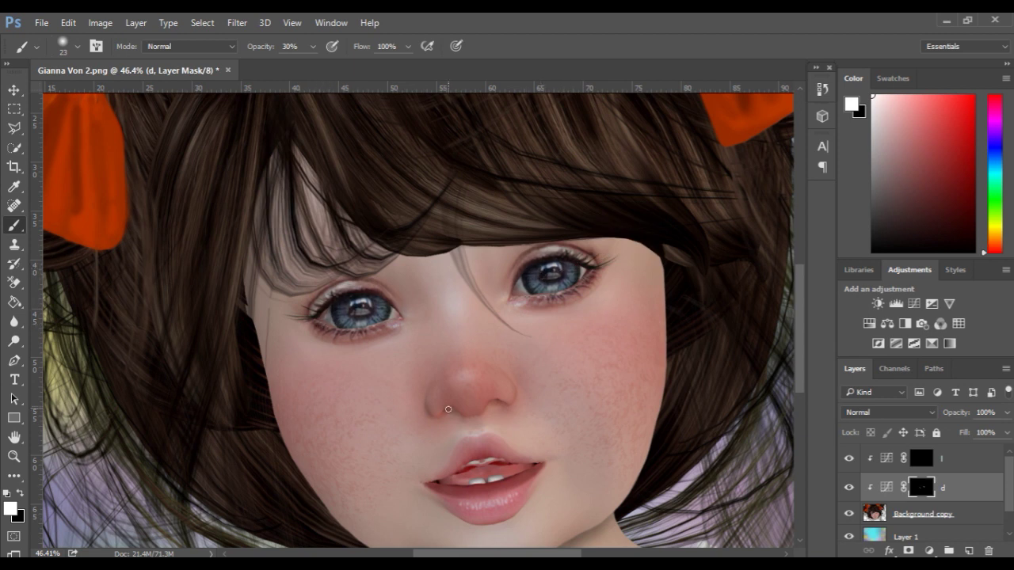
drag(435, 453, 459, 455)
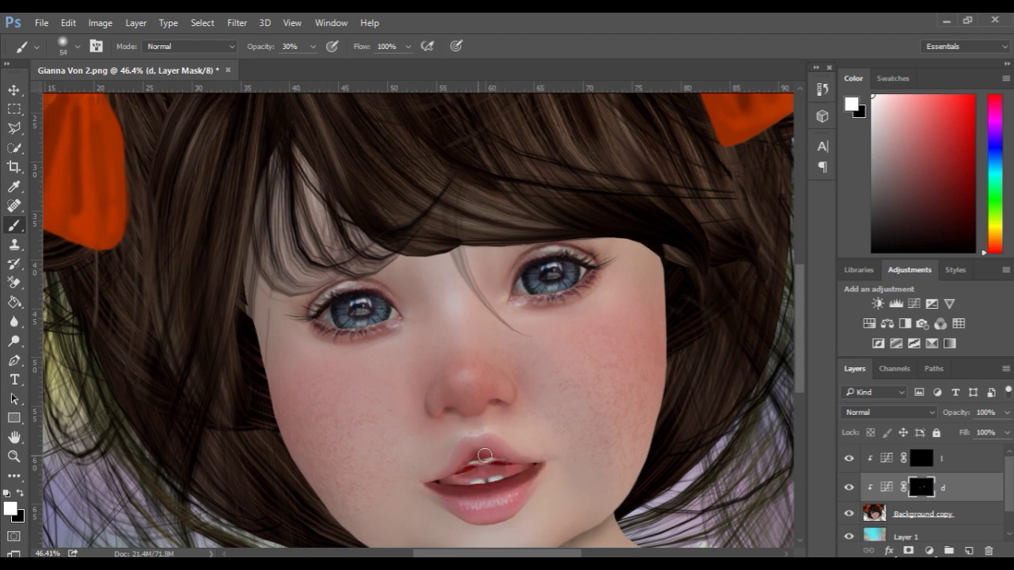
drag(483, 496, 459, 527)
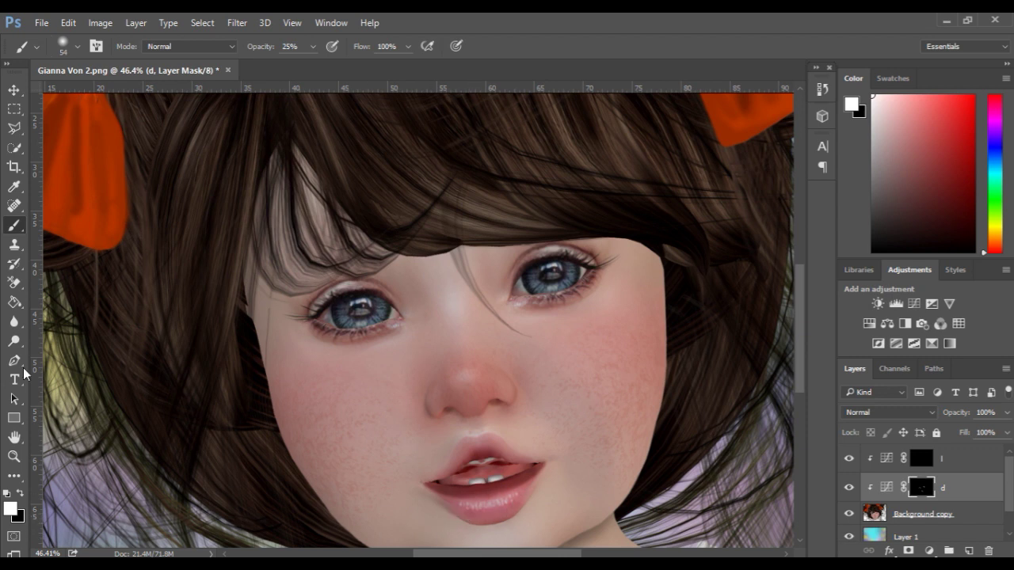
- Paint white highlights on the l mask along the nose and the lower lip
key(1)
key(9)
key(alt+bracketright)
drag(430, 353, 474, 377)
drag(467, 507, 474, 504)
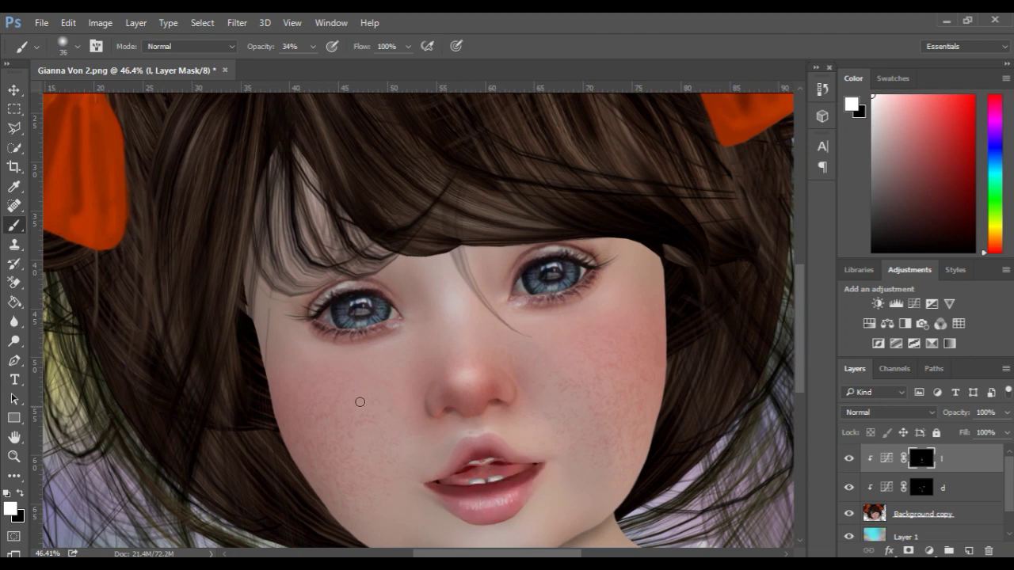
- Shade the cheeks and nose by painting white on the d mask at 34% opacity, and open the History list
mouse_move(322, 347)
mouse_down()
mouse_move(285, 346)
mouse_move(285, 372)
mouse_up()
key(alt+bracketleft)
drag(444, 317, 453, 339)
mouse_move(337, 458)
mouse_down()
mouse_move(385, 491)
mouse_move(308, 411)
mouse_up()
key(alt+bracketright)
click(822, 89)
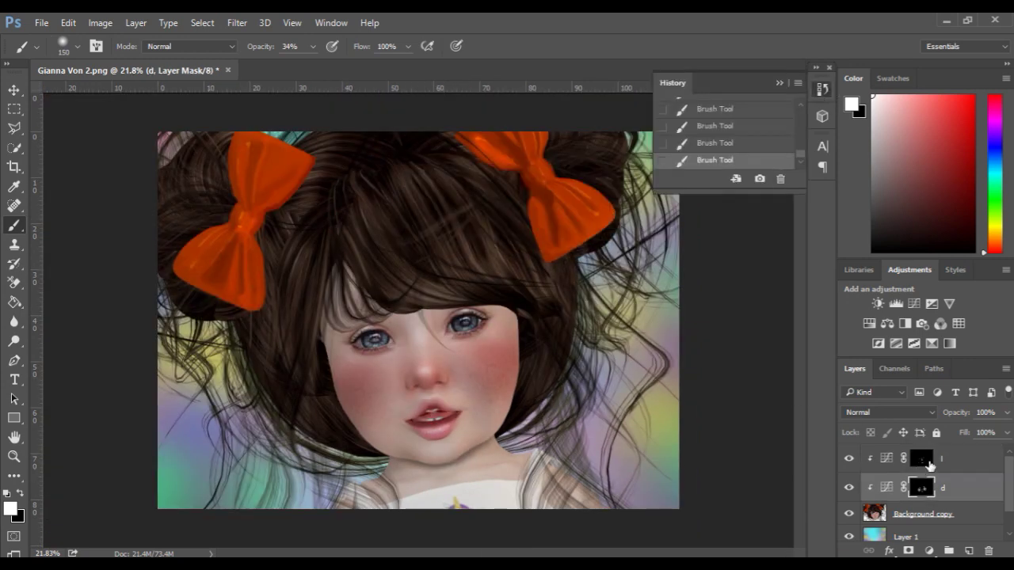
- Brighten the chin on the l mask at 34% opacity and undo the last brush stroke
scroll(452, 448, up, 1)
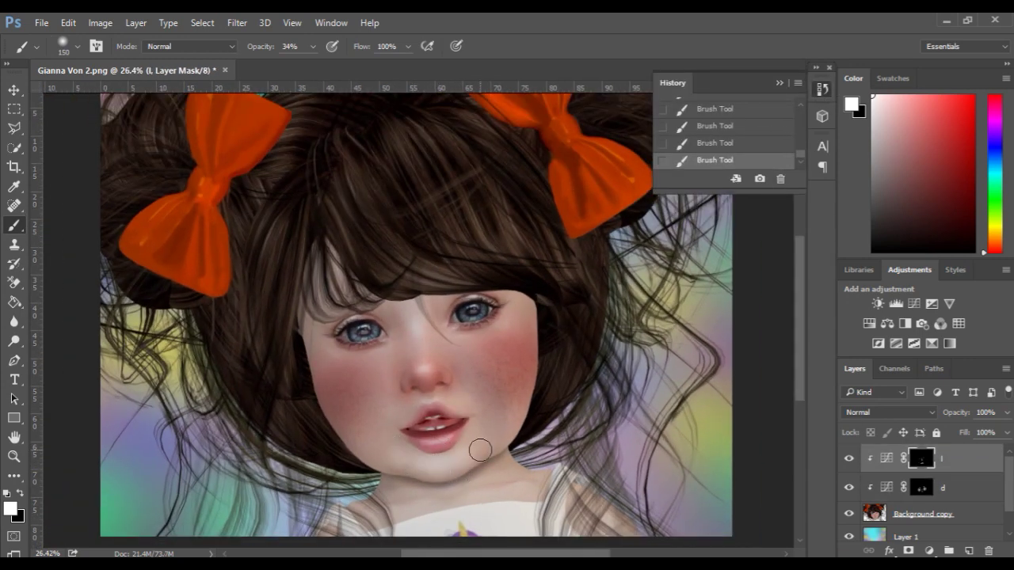
scroll(425, 461, down, 1)
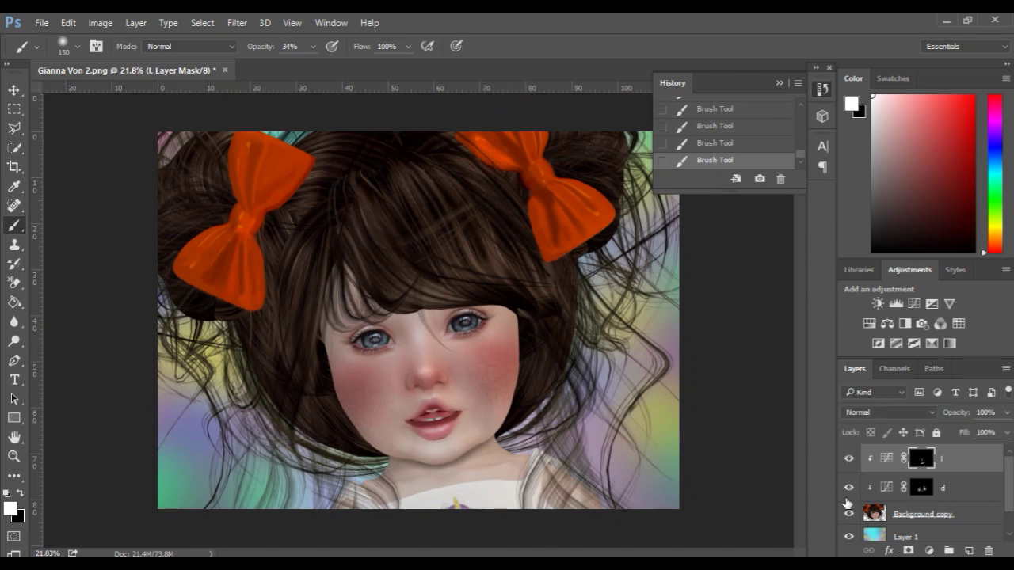
scroll(529, 423, up, 3)
drag(429, 508, 414, 278)
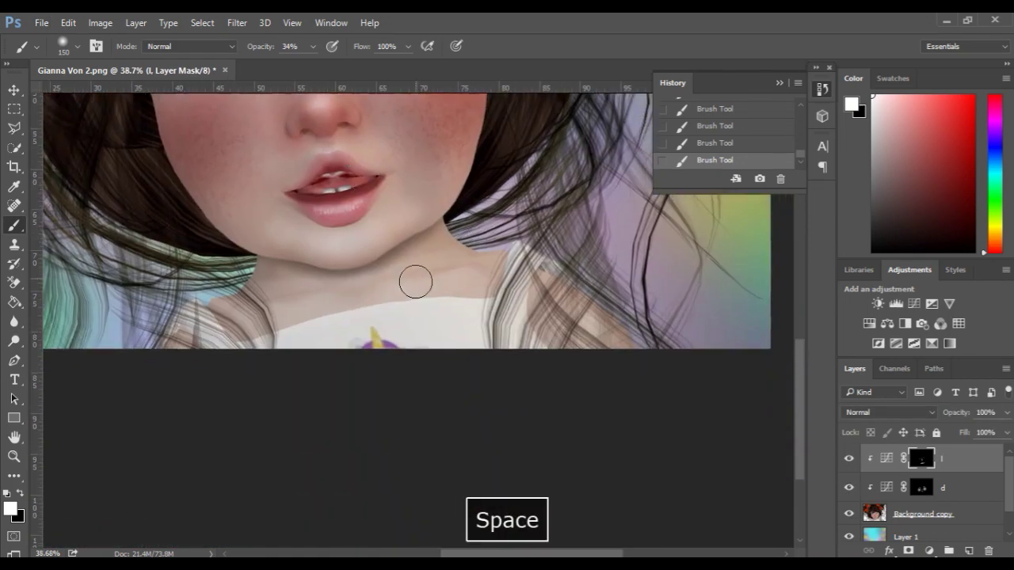
key(ctrl+z)
- Set the brush opacity to 14% and paint soft shading over the neck and shoulders on the d mask
drag(267, 50, 253, 49)
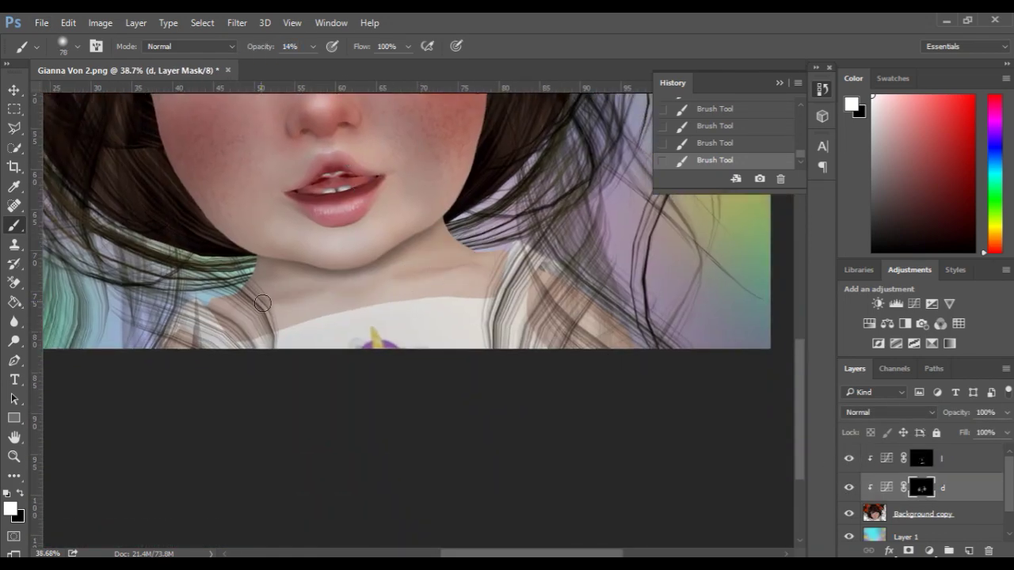
scroll(334, 321, down, 1)
drag(400, 348, 445, 402)
scroll(445, 403, down, 1)
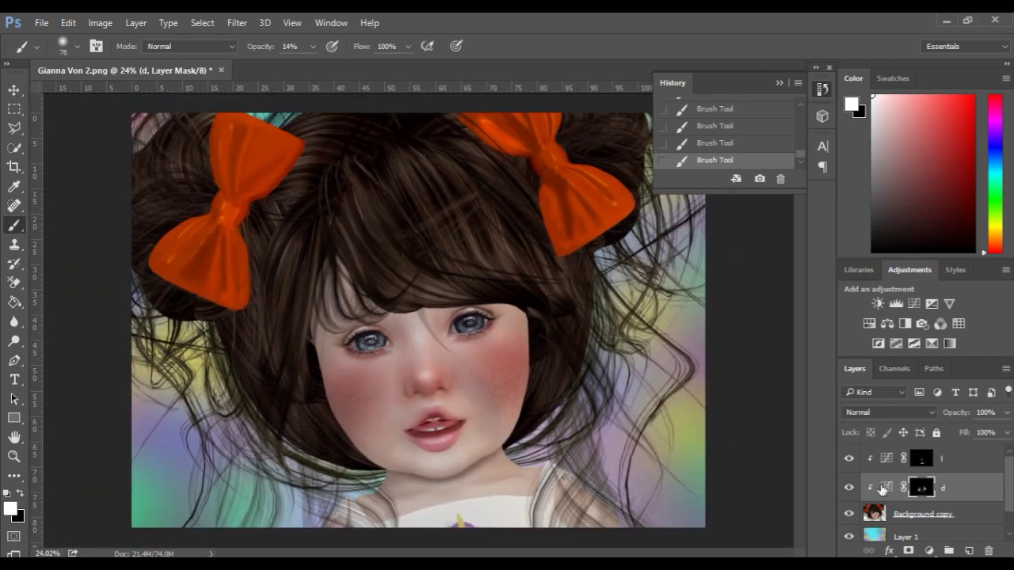
- Set the brush opacity to 44%, deepen the hair shadows on the d mask and paint strand highlights on the l mask
scroll(401, 226, up, 2)
drag(256, 49, 276, 53)
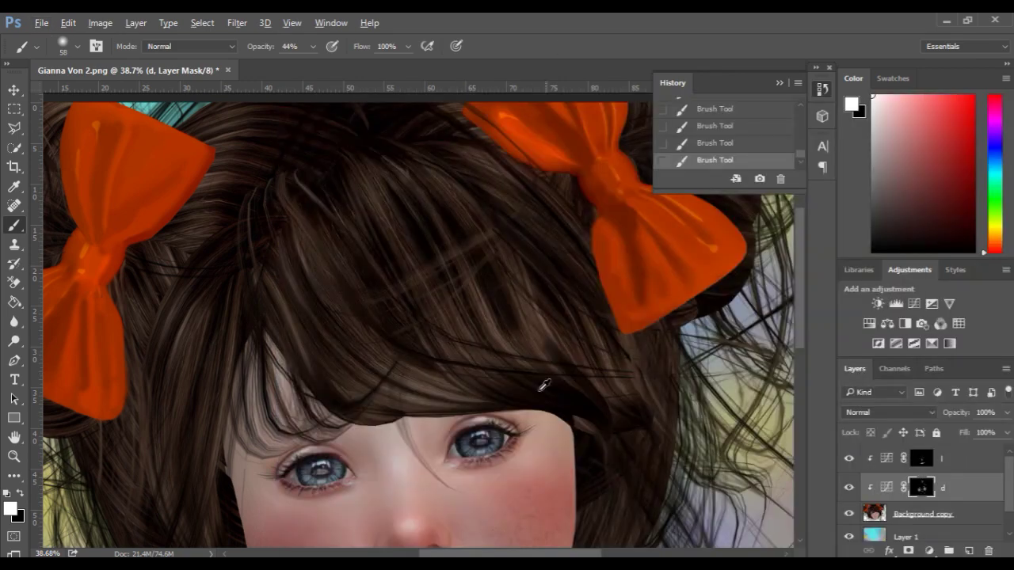
key(alt+bracketright)
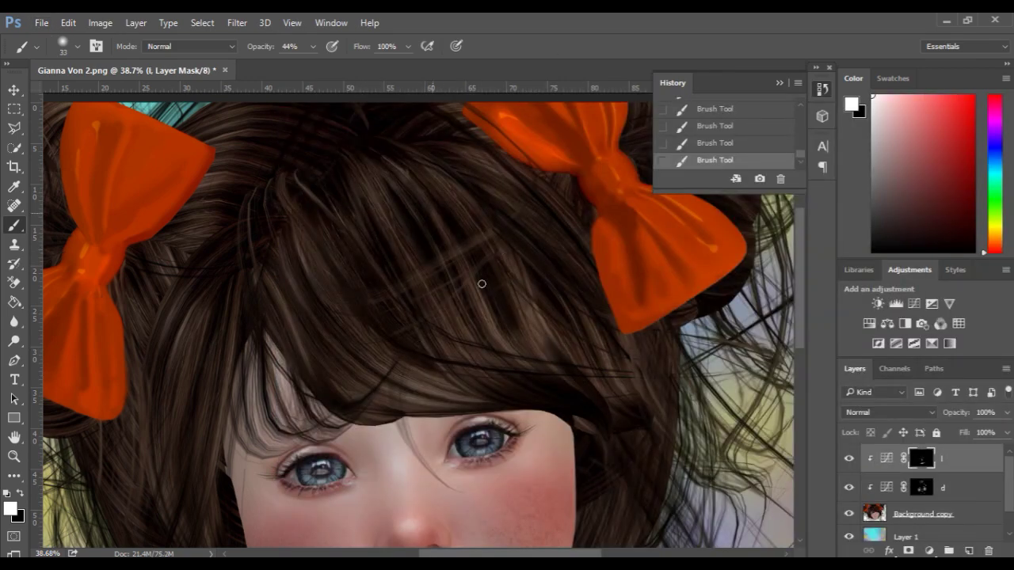
drag(435, 301, 419, 408)
drag(182, 407, 140, 277)
scroll(242, 389, down, 2)
drag(242, 388, 245, 296)
scroll(277, 341, down, 1)
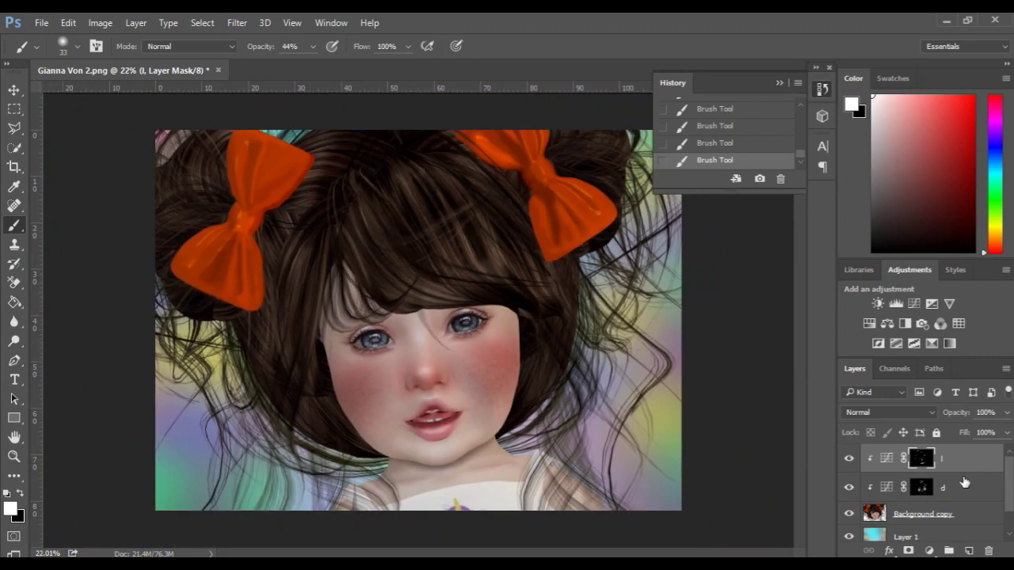
- Paint highlights and shadows on the left orange bow using the l and d masks, lowering the brush opacity to 26%
drag(261, 161, 285, 162)
key(ctrl+z)
scroll(238, 141, up, 2)
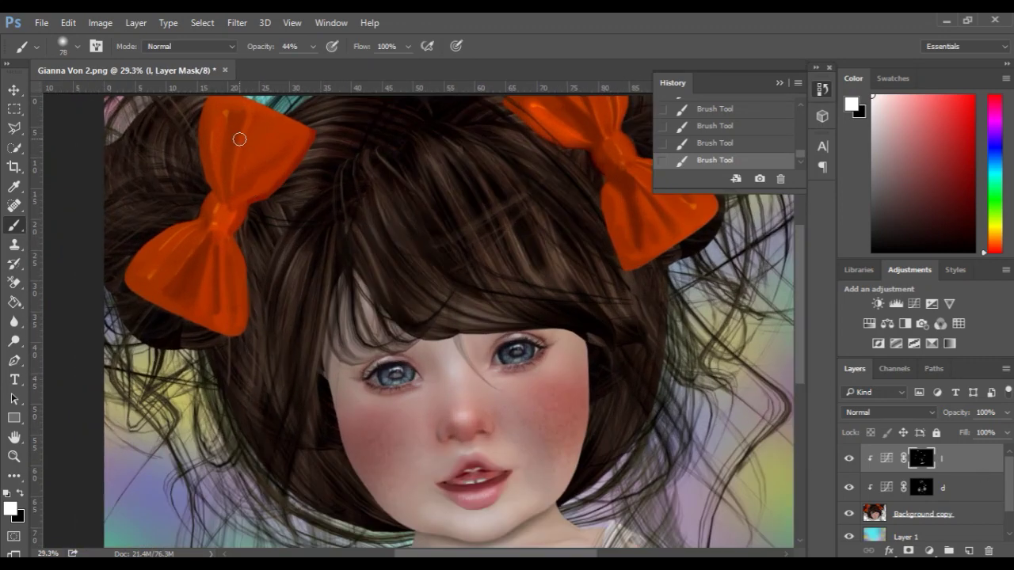
mouse_move(251, 126)
mouse_down()
mouse_move(248, 139)
mouse_move(274, 134)
mouse_up()
key(2)
key(6)
key(alt+bracketleft)
key(bracketleft)
key(bracketleft)
key(bracketleft)
key(bracketleft)
key(alt+bracketright)
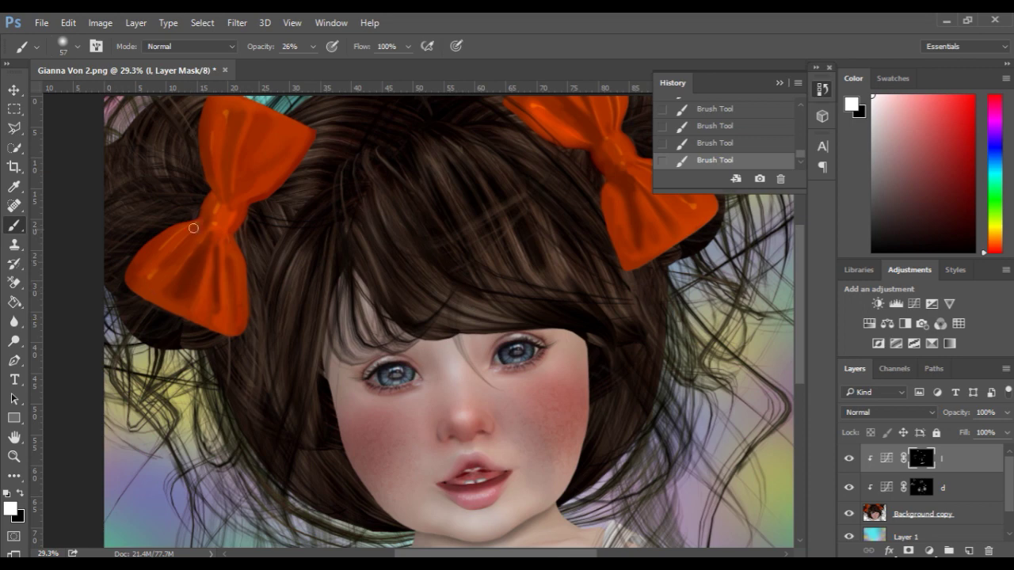
- Close the History list, hide the l adjustment and compare the portrait with the d adjustment off and on
scroll(223, 218, down, 2)
key(space)
scroll(477, 266, up, 1)
scroll(546, 376, down, 3)
click(780, 84)
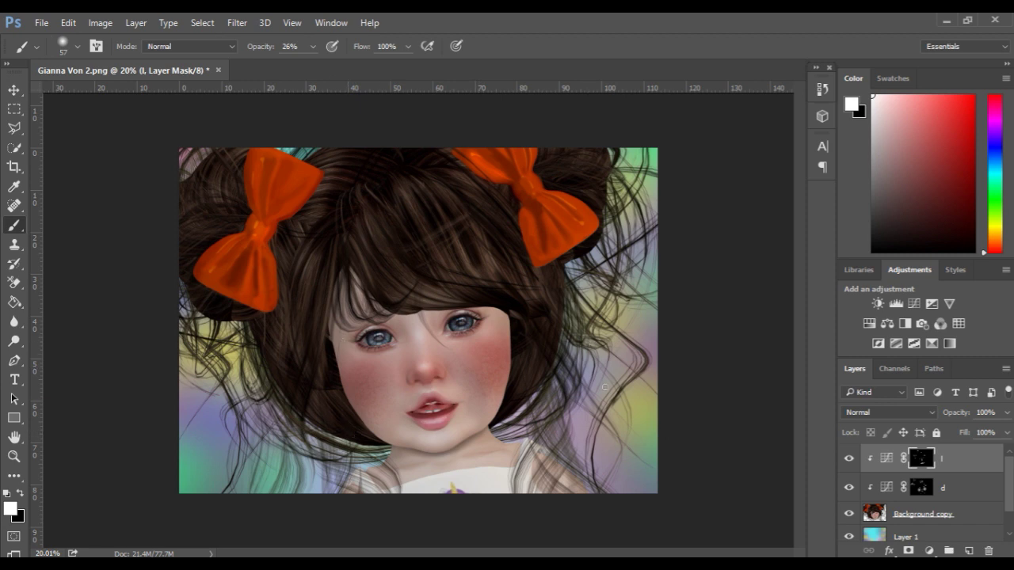
scroll(515, 422, up, 1)
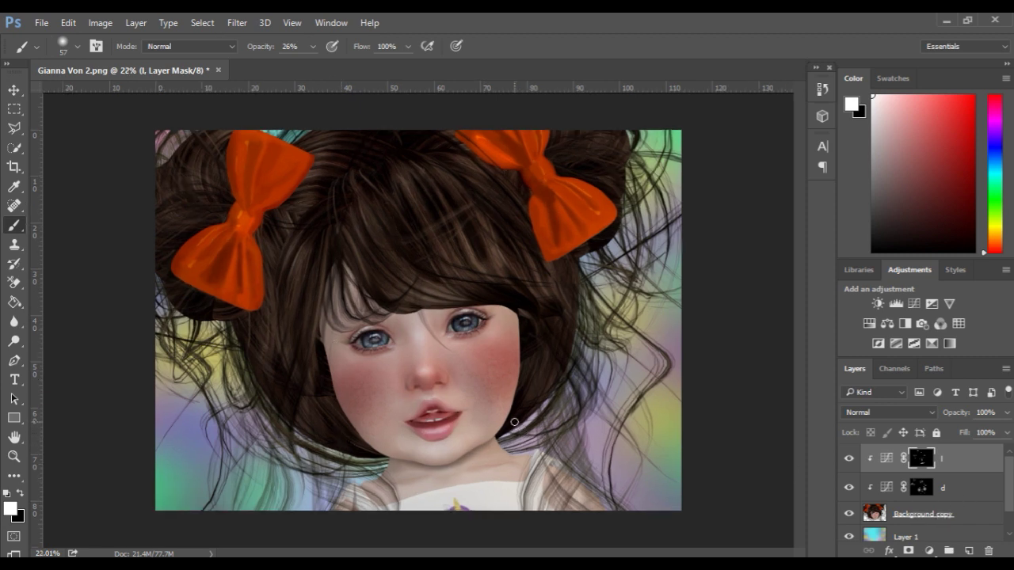
click(849, 459)
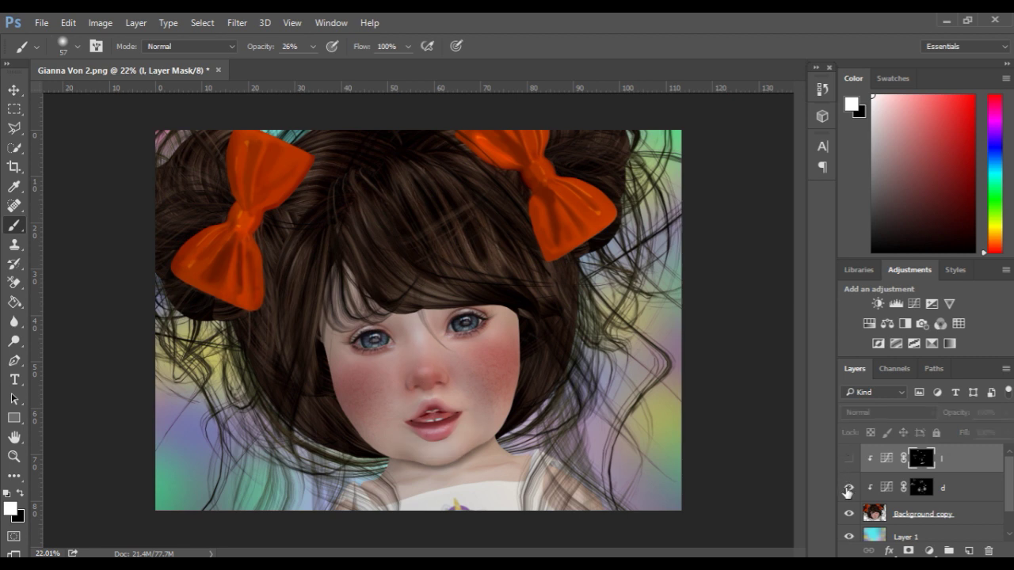
click(848, 488)
click(849, 488)
- Merge the d Curves layer down into the Background copy layer
right_click(972, 487)
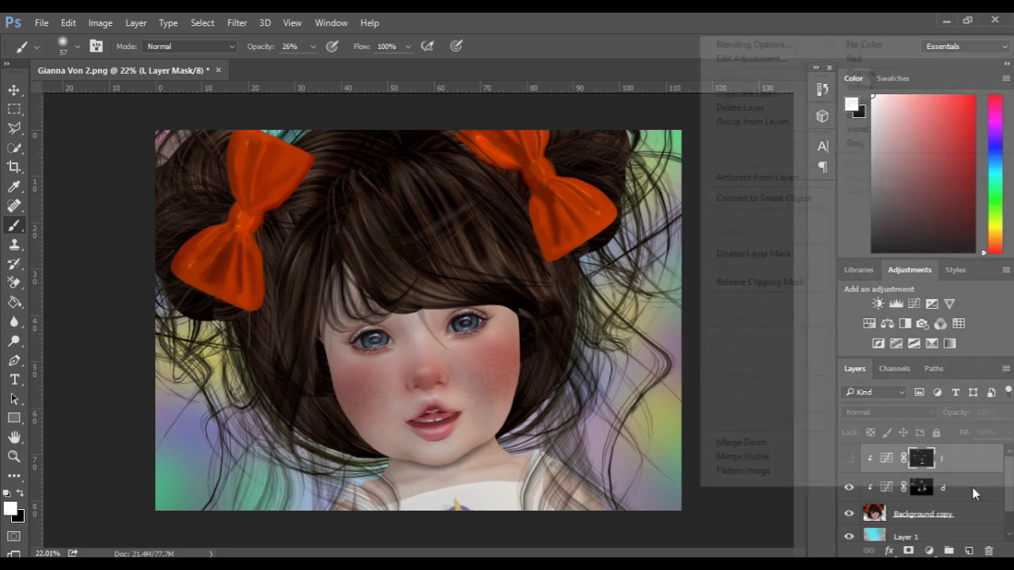
click(761, 445)
right_click(971, 459)
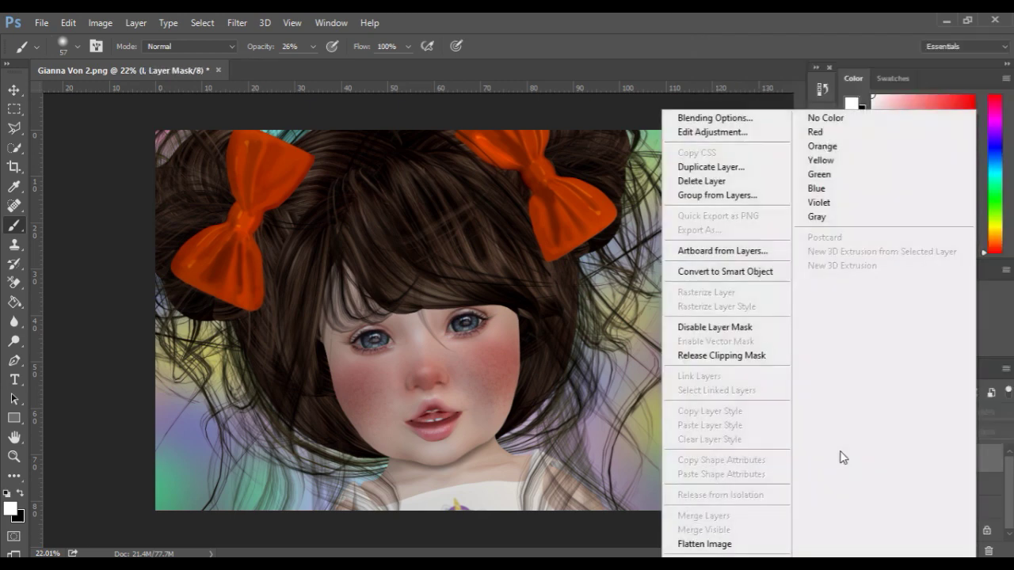
click(995, 489)
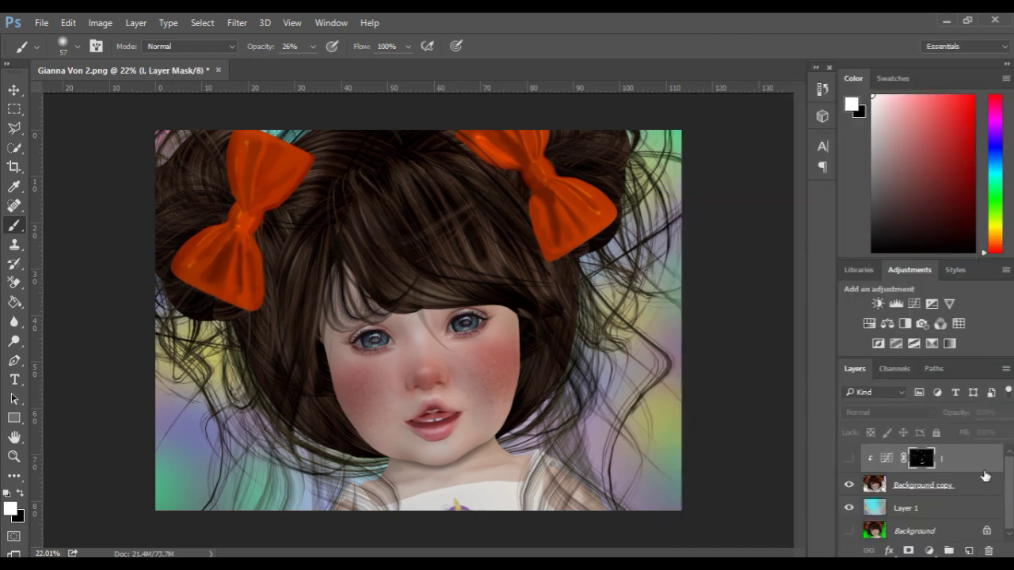
right_click(985, 473)
click(976, 497)
- Show the l Curves layer again and merge it down into the Background copy layer
click(850, 459)
right_click(988, 468)
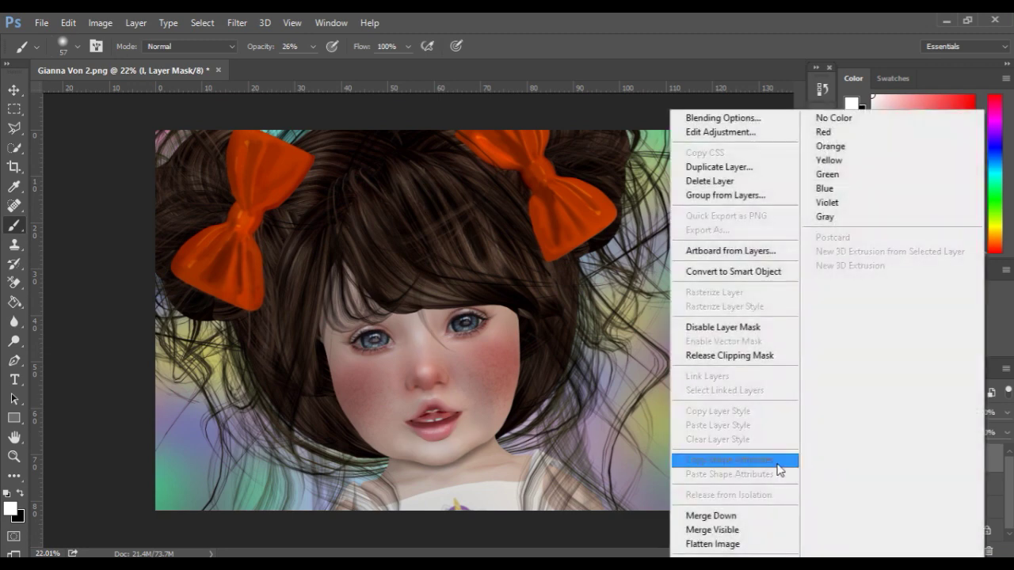
click(725, 513)
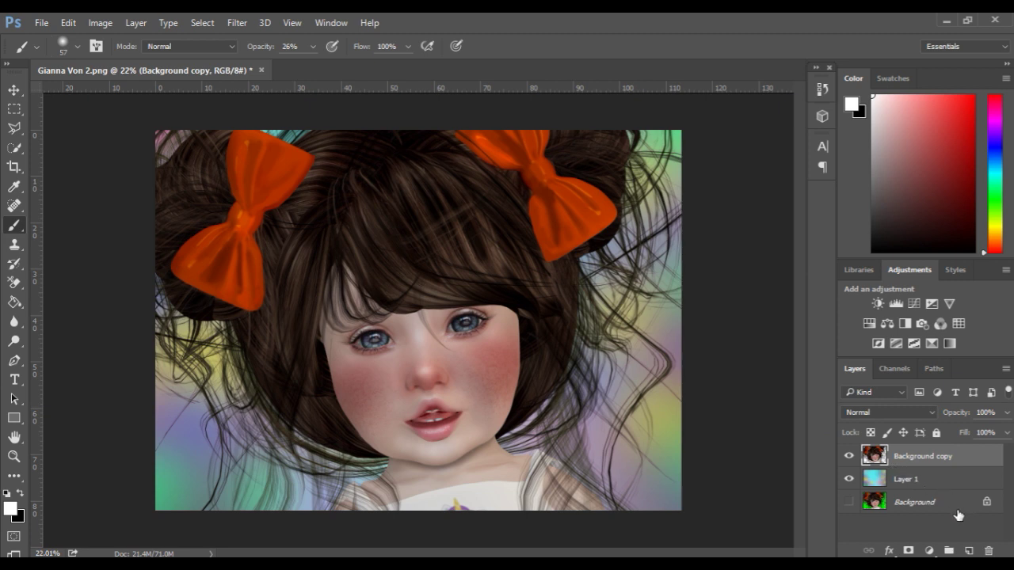
- Create a new layer above Background copy, clip it to the portrait and set its blend mode to Hue
click(969, 552)
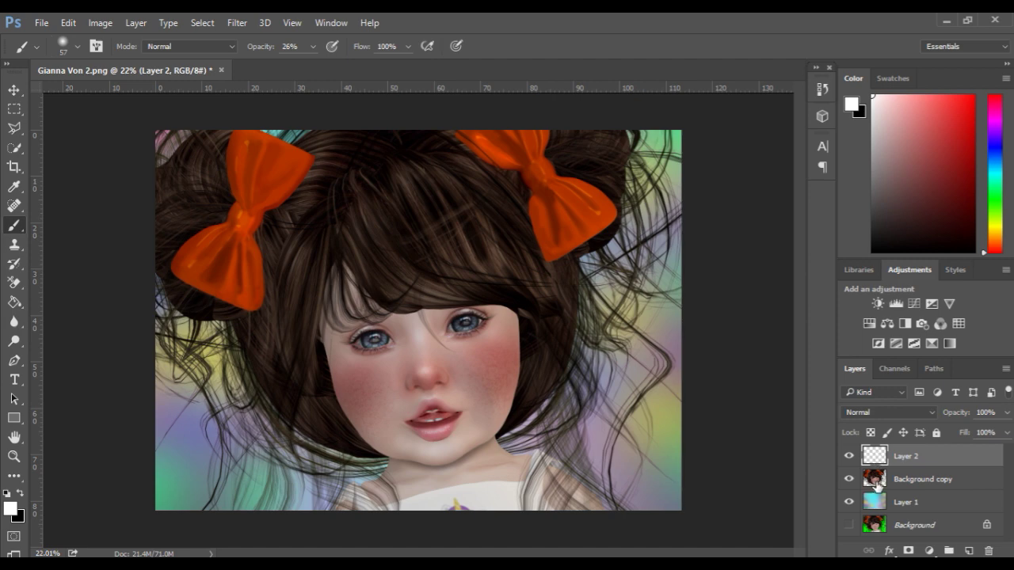
right_click(938, 457)
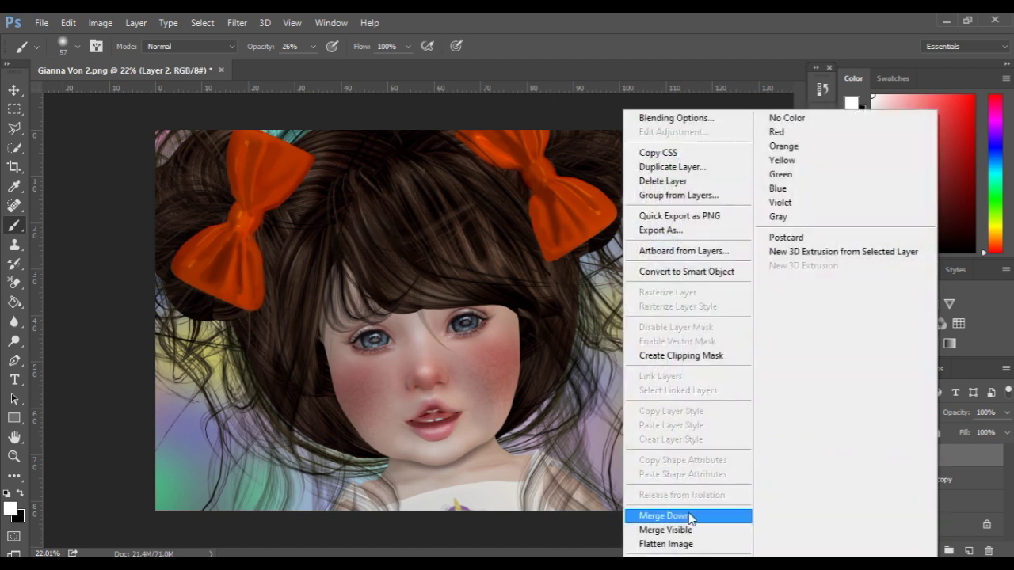
click(689, 356)
click(868, 412)
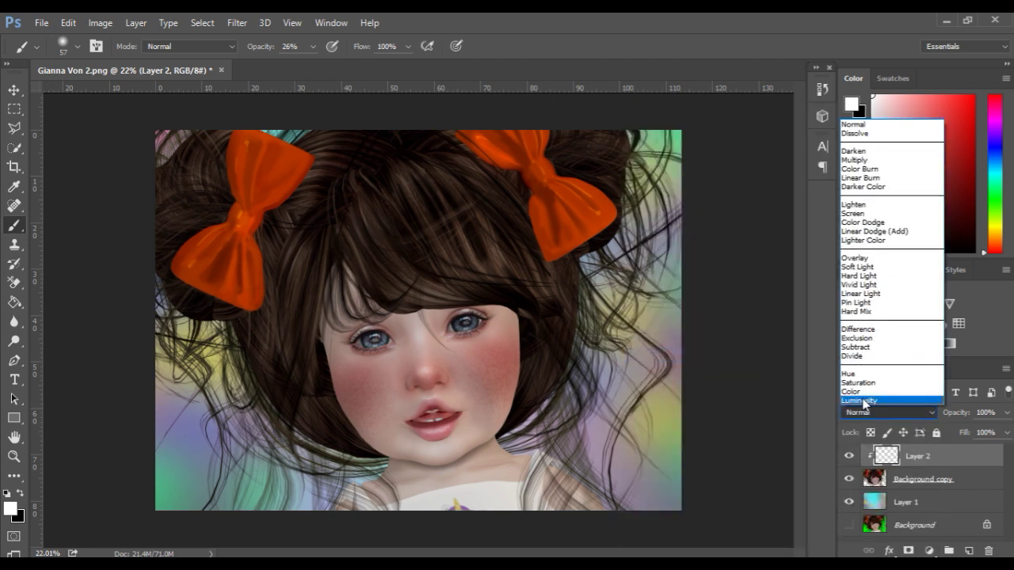
click(870, 374)
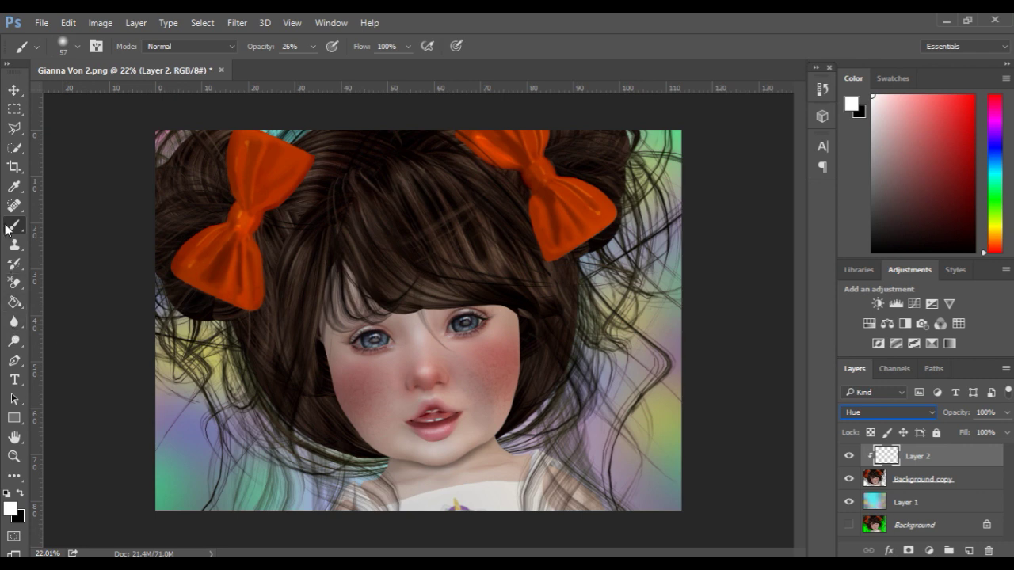
- With a 183 px brush at 100% opacity and the dark brown sampled from the hair, recolor the stray strands left of the face
drag(253, 52, 333, 46)
alt+click(207, 168)
scroll(241, 377, up, 3)
alt+right_click(210, 346)
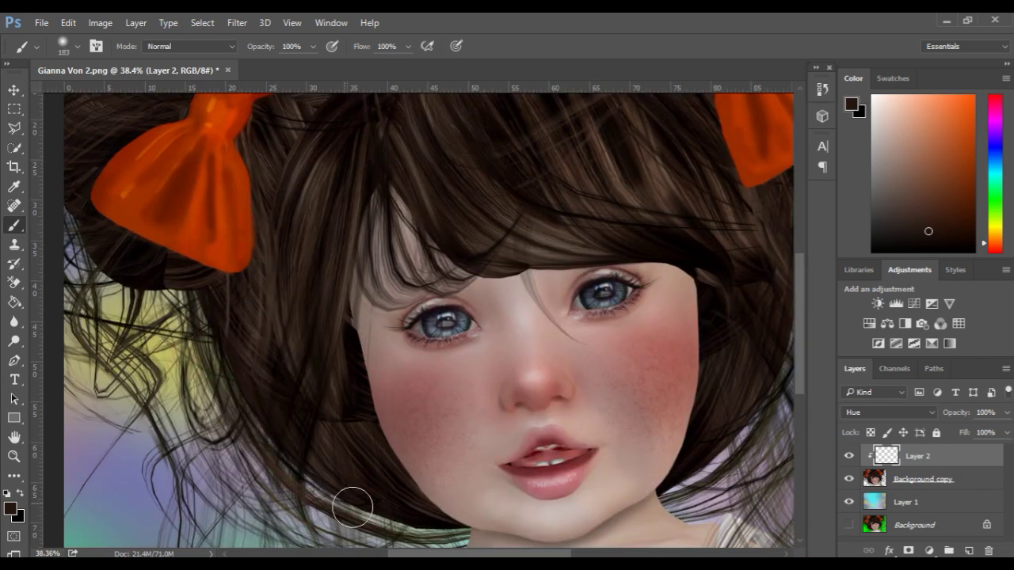
key(space)
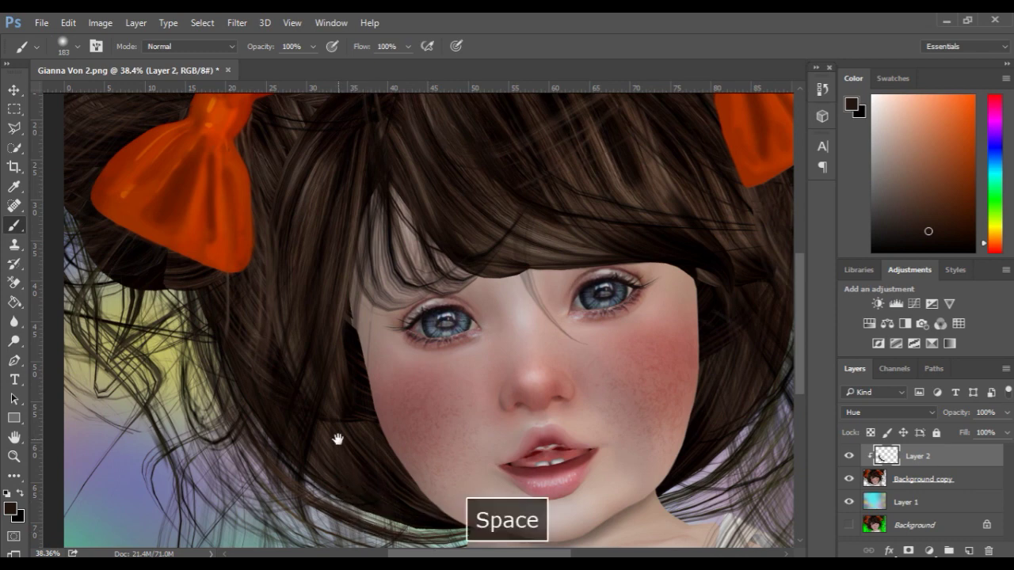
key(space)
drag(324, 442, 448, 531)
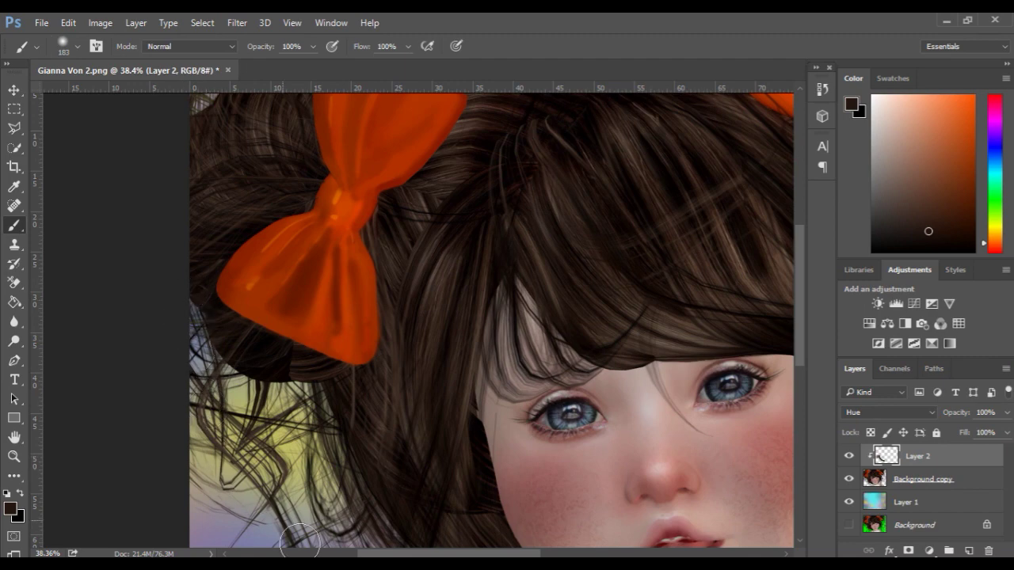
key(space)
drag(328, 464, 285, 337)
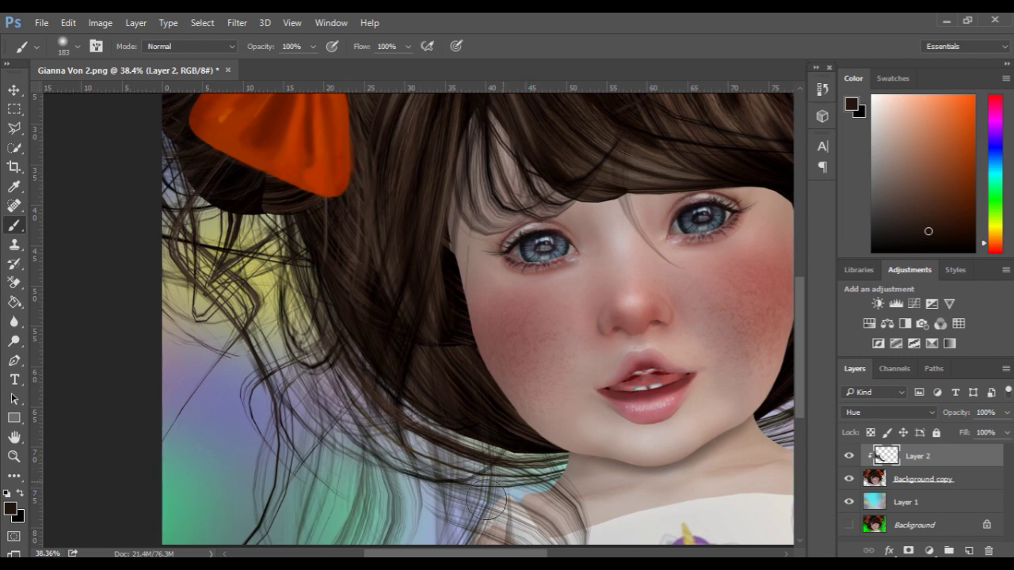
- Recolor the stray hair strands along the right side of the portrait with the same dark brown on the Hue layer
key(space)
mouse_move(330, 465)
mouse_down()
mouse_move(241, 512)
mouse_move(56, 545)
mouse_move(47, 569)
mouse_up()
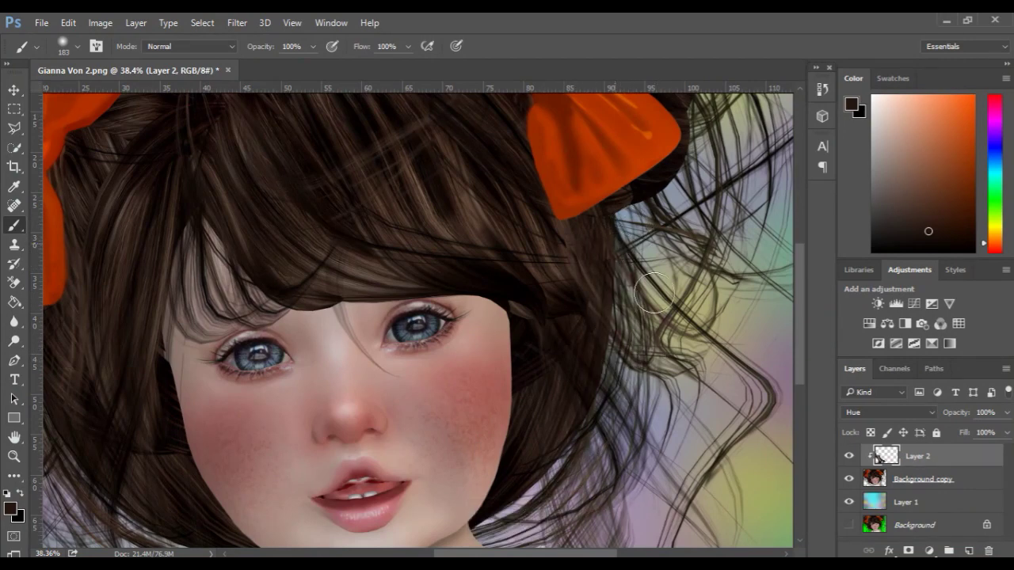
drag(669, 362, 578, 476)
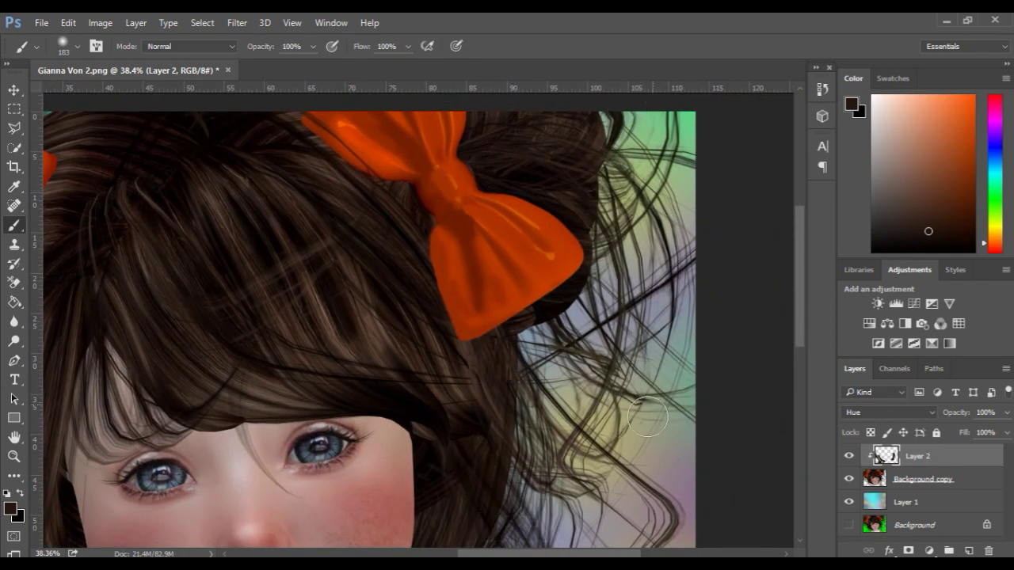
drag(609, 493, 580, 282)
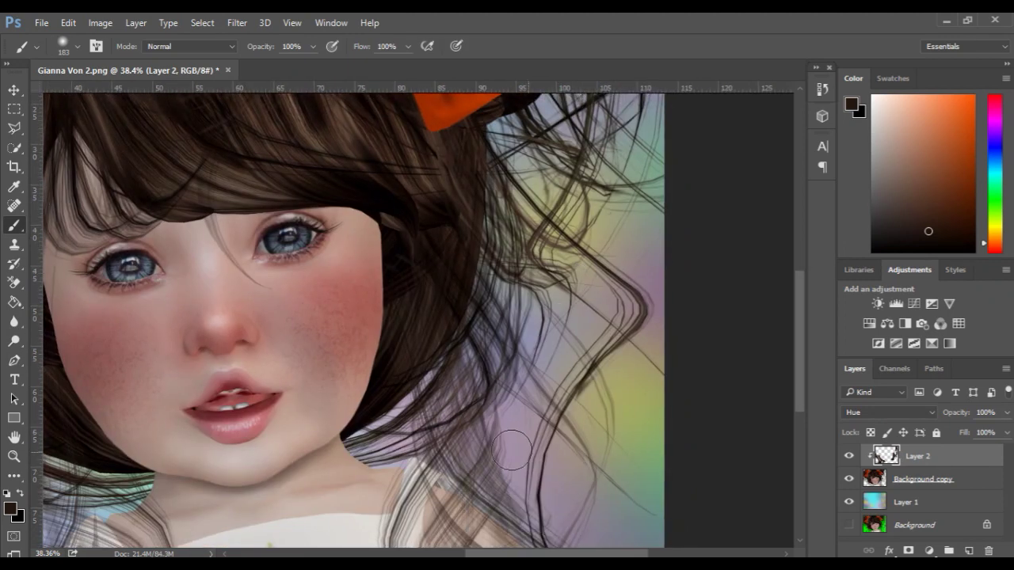
- Merge the Hue layer down into the Background copy layer
scroll(510, 447, down, 3)
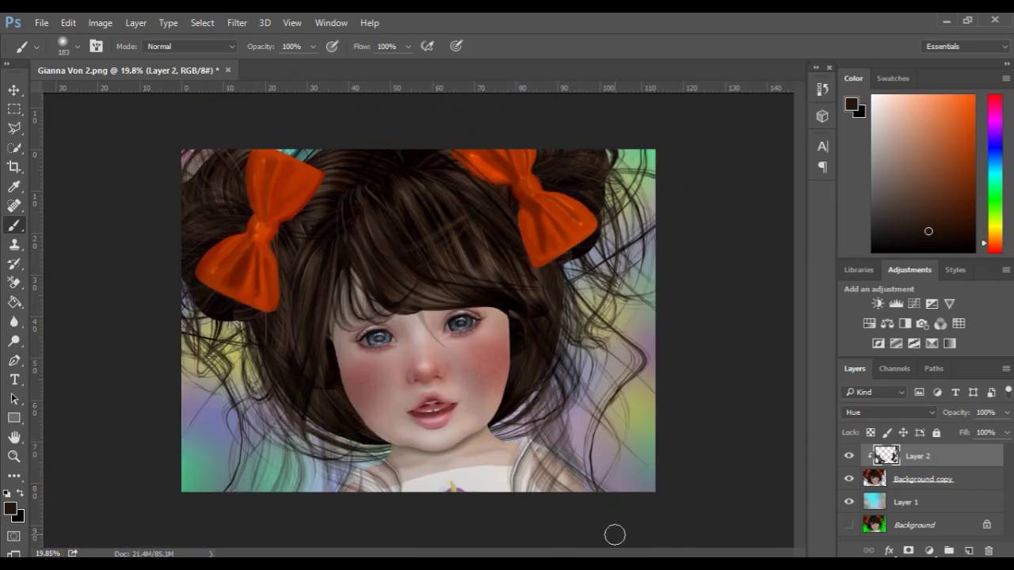
right_click(938, 466)
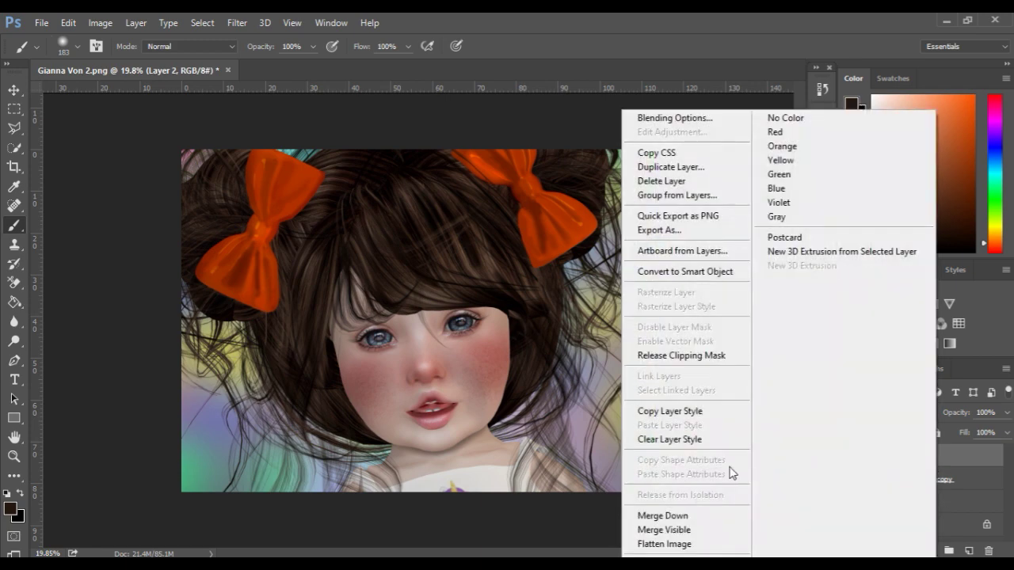
click(658, 516)
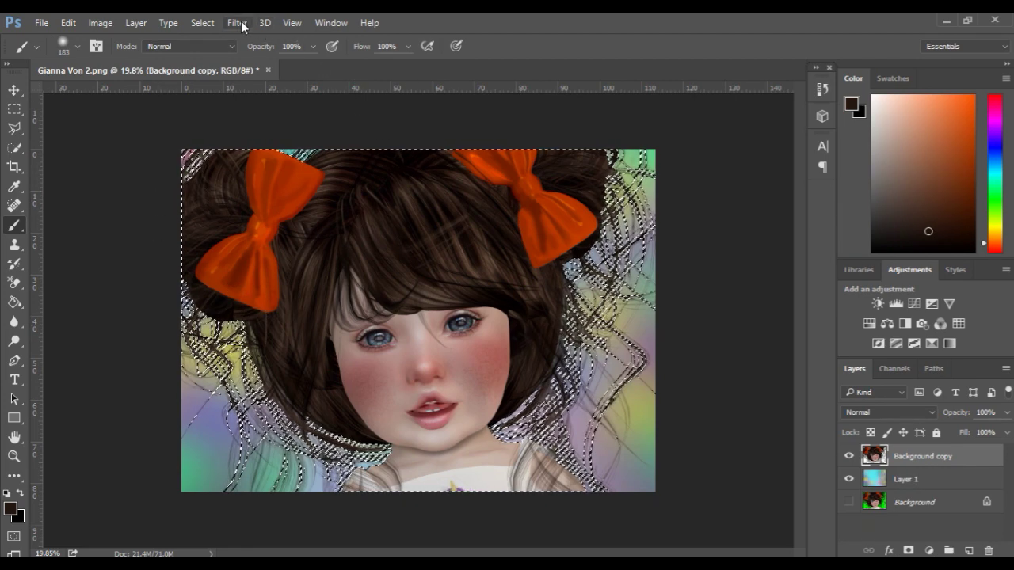
- Try to soften the hair edges with a layer mask from the portrait's selection, refined with 30.3 px feather and 16% contrast
click(909, 551)
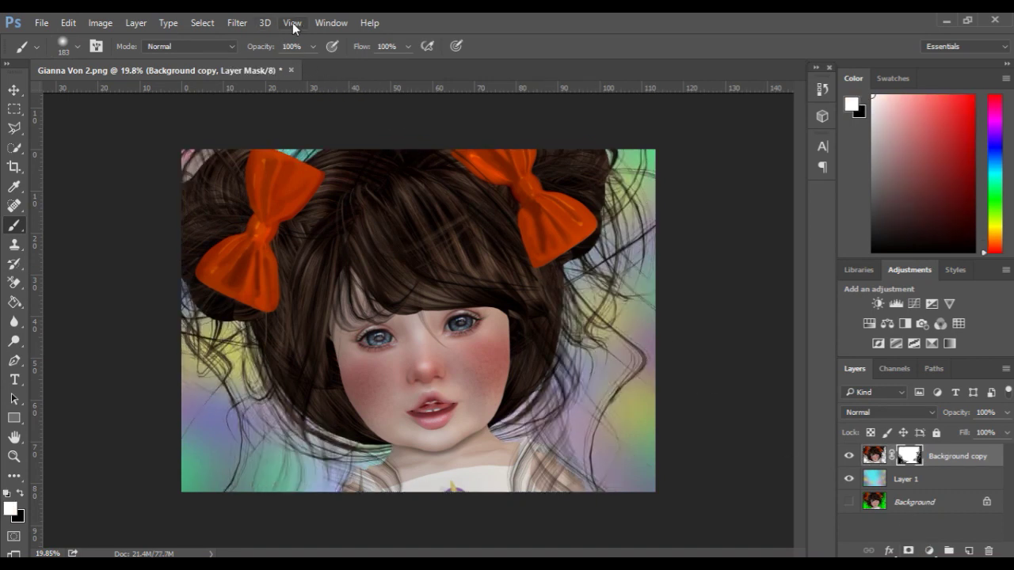
click(316, 22)
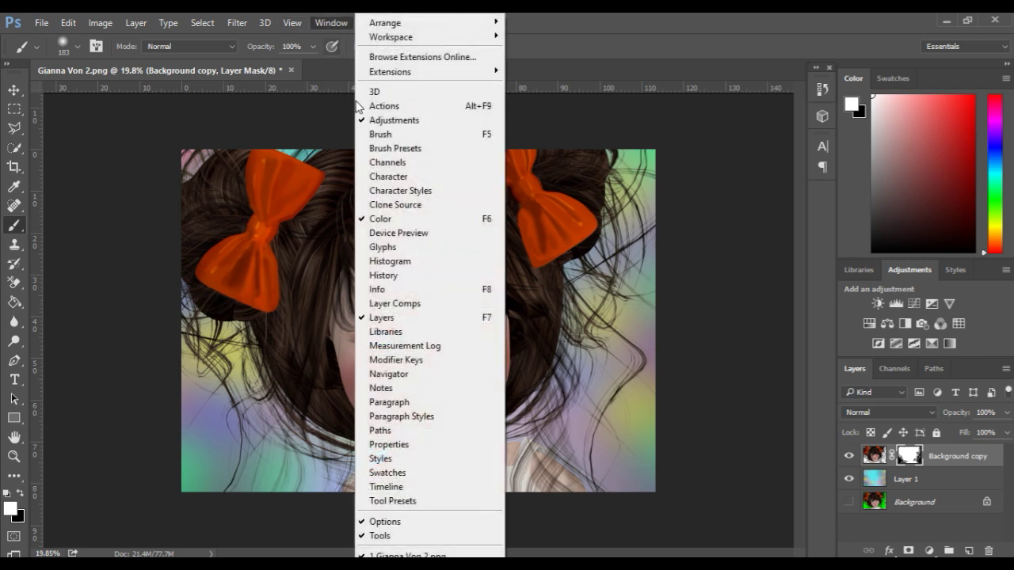
click(440, 446)
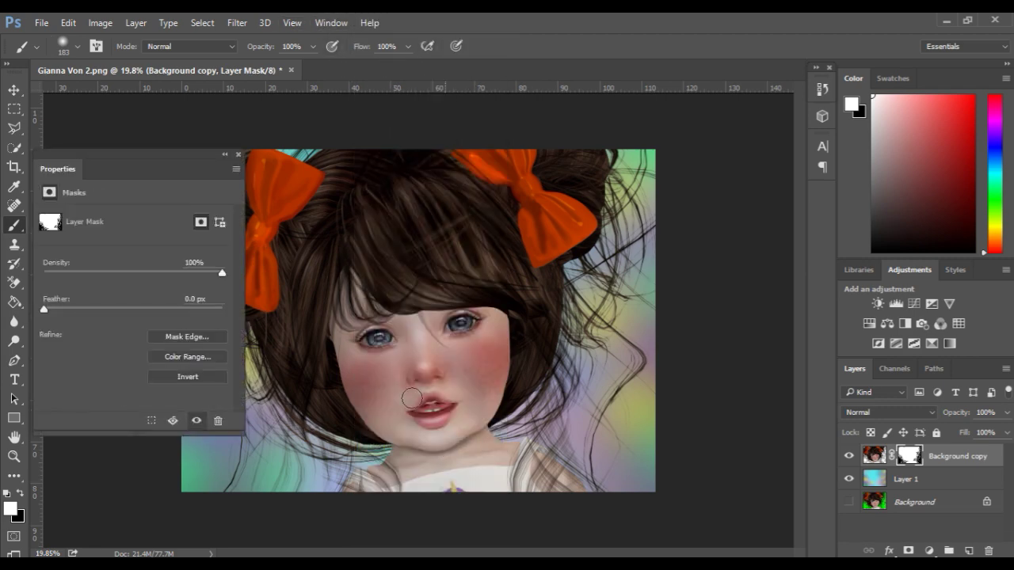
click(189, 336)
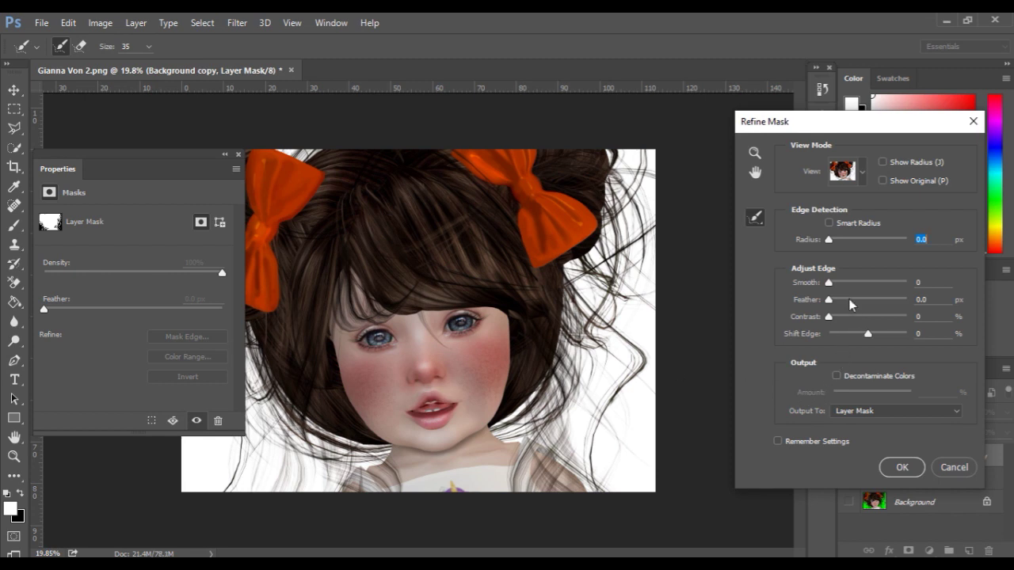
drag(853, 298, 860, 296)
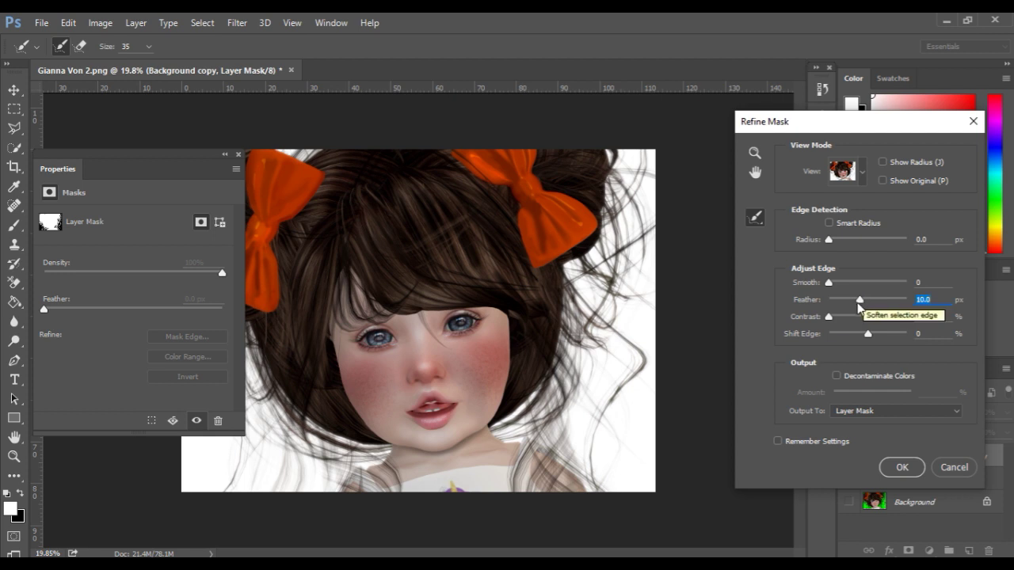
drag(829, 316, 866, 297)
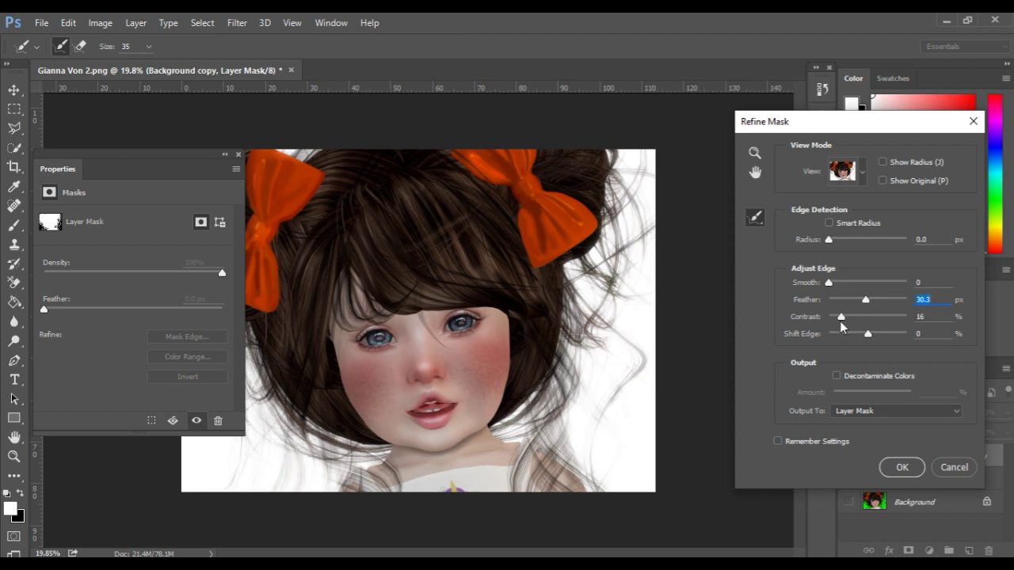
click(896, 470)
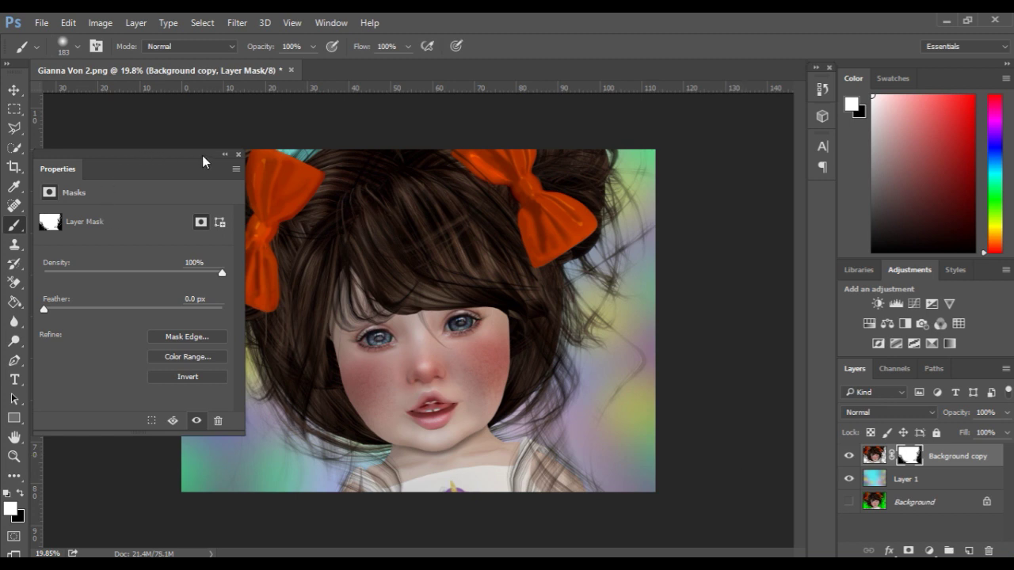
click(224, 155)
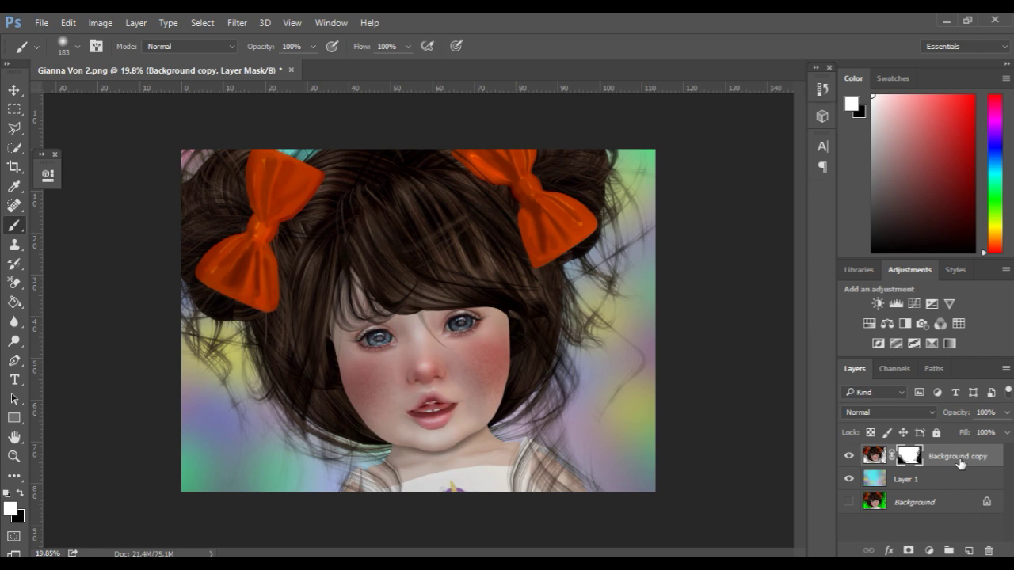
- Delete the Add Layer Mask state from the history and deselect the portrait outline
right_click(935, 464)
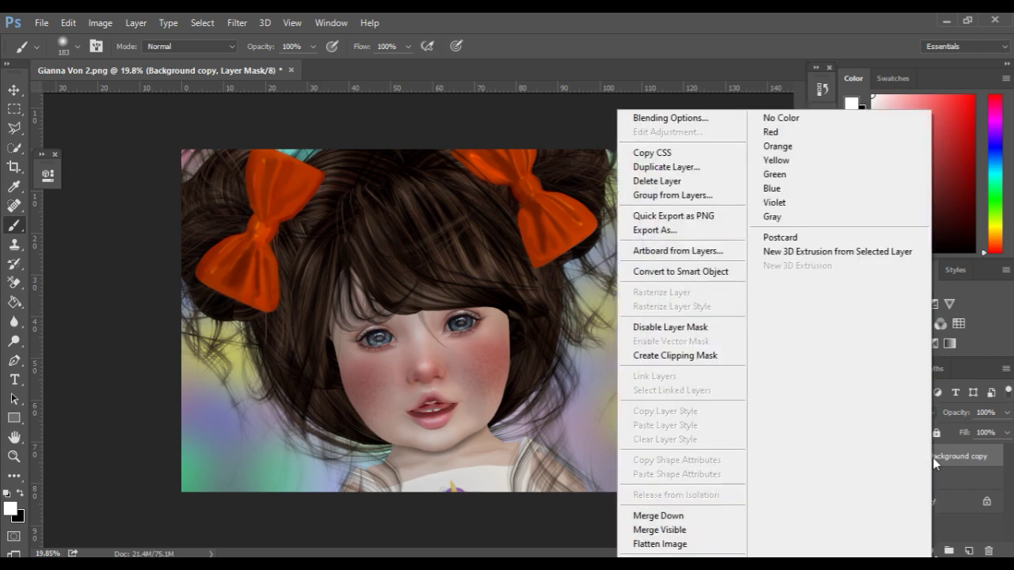
click(971, 467)
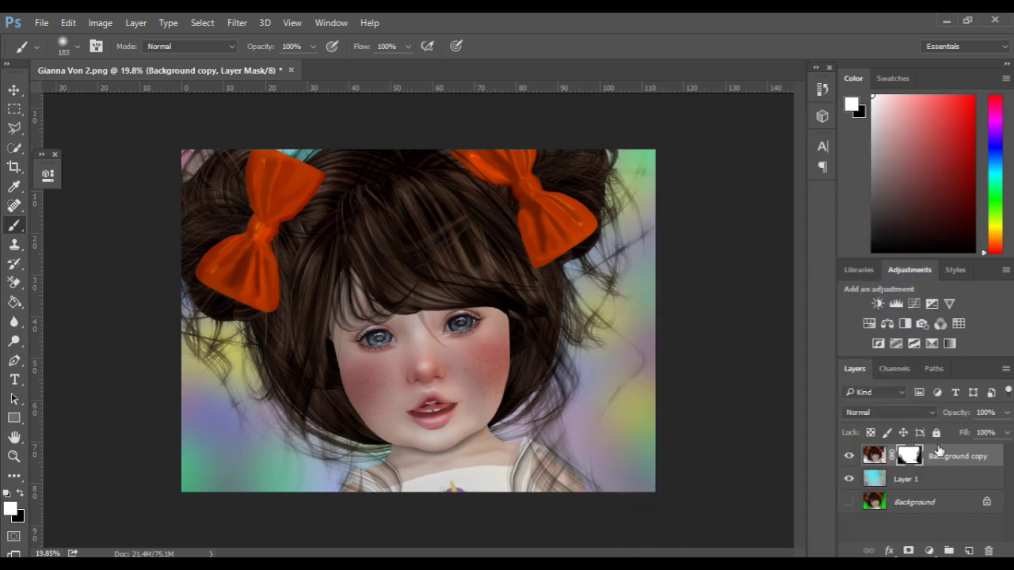
click(823, 89)
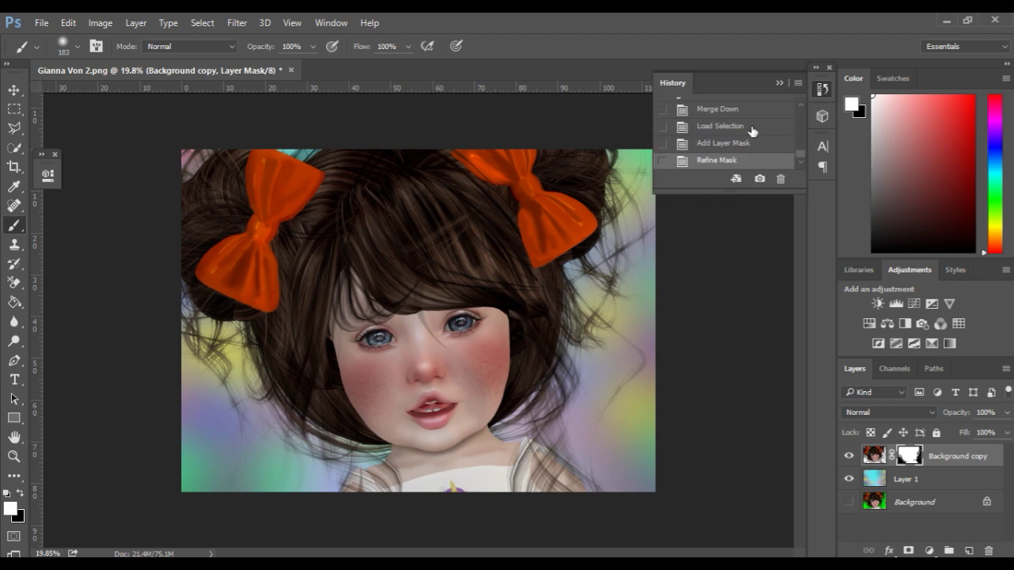
click(752, 143)
click(781, 179)
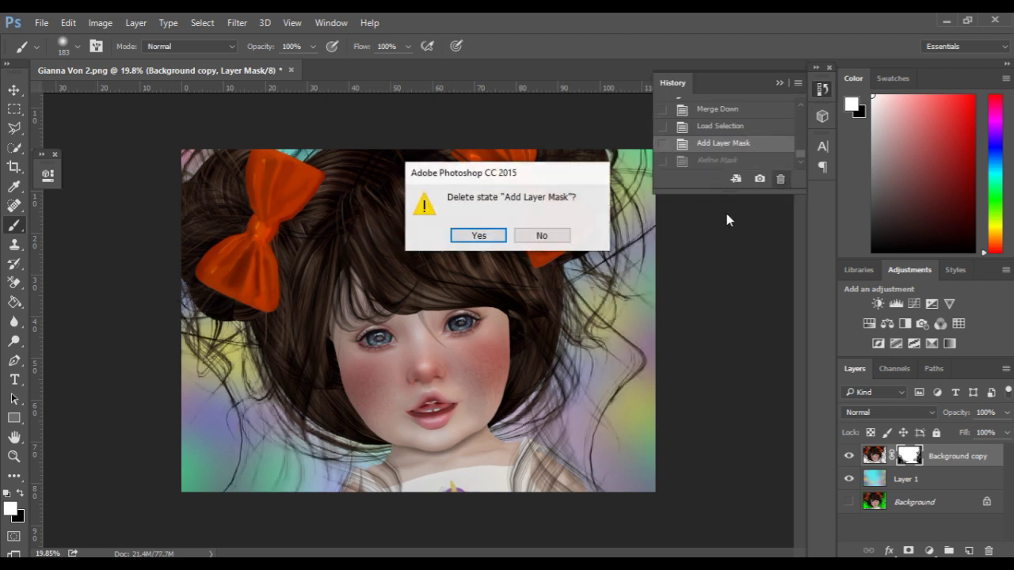
click(476, 235)
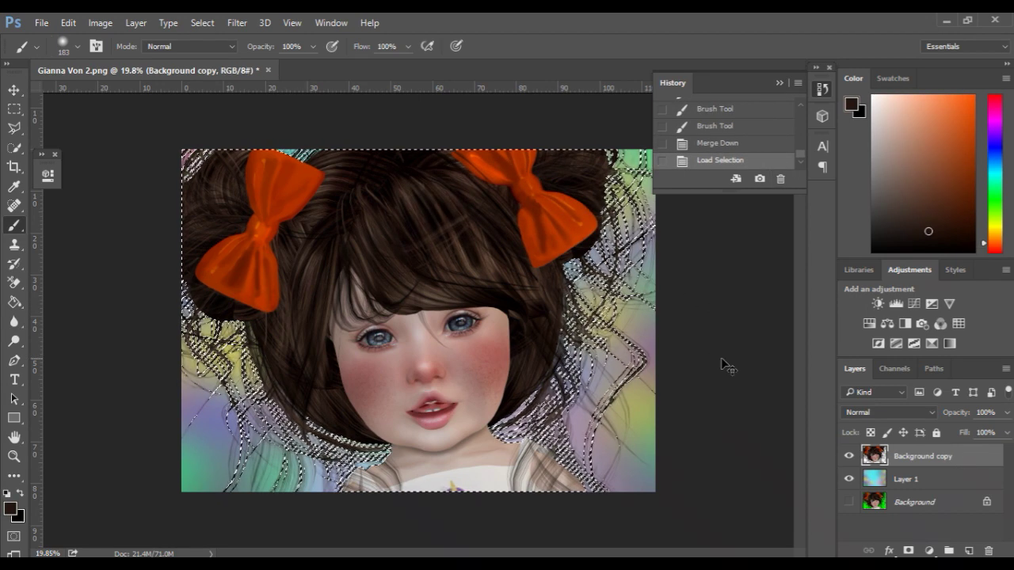
key(ctrl+d)
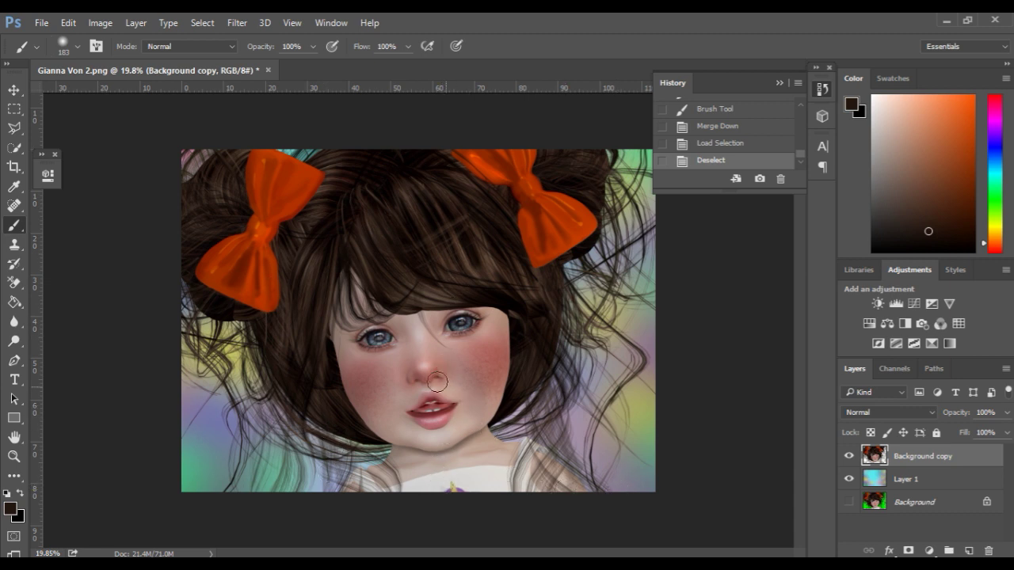
- Add a Brightness/Contrast adjustment clipped to the portrait with brightness 29 and contrast 40
click(876, 304)
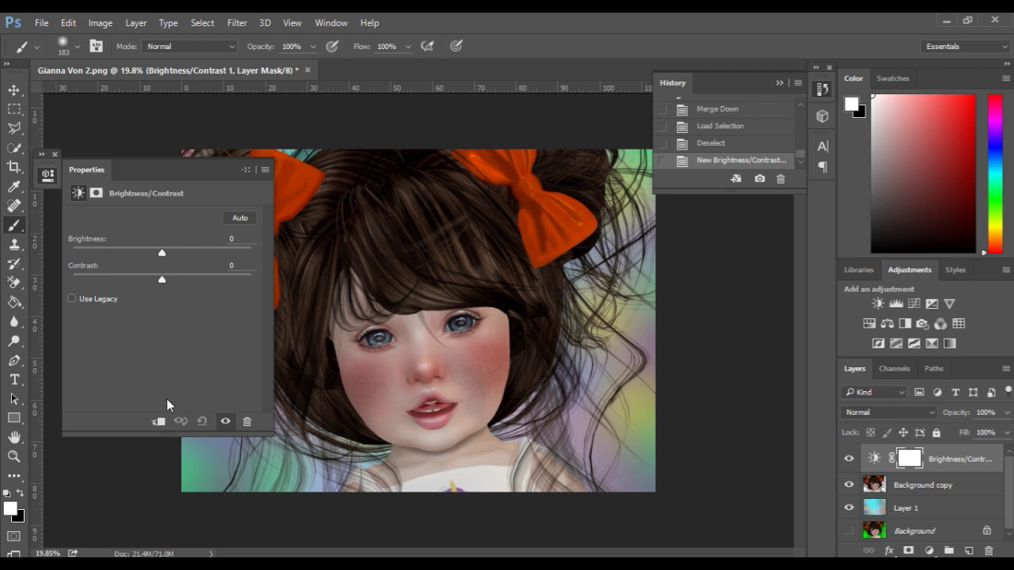
click(157, 421)
drag(161, 255, 198, 281)
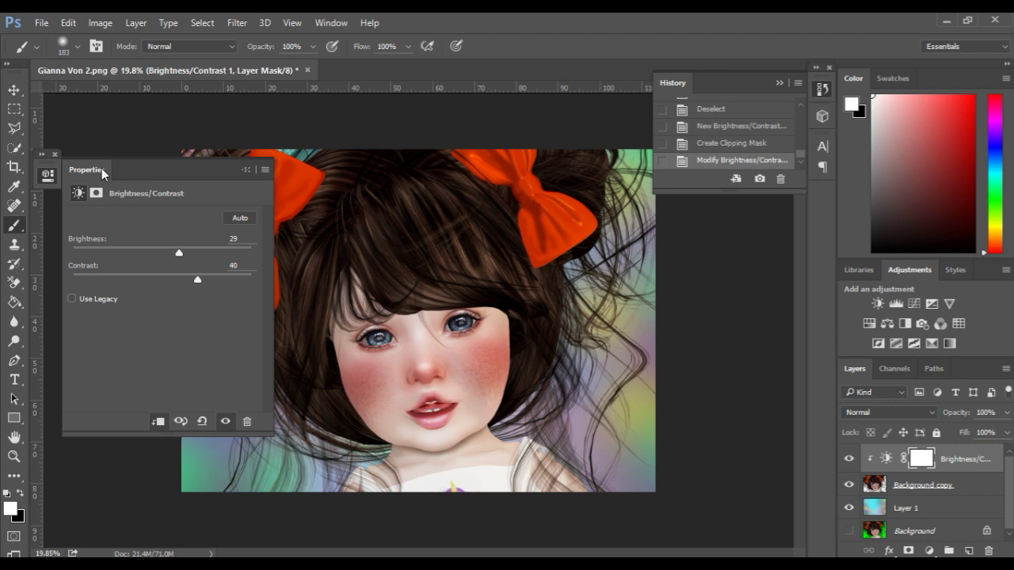
- Add a Levels adjustment that slightly raises the black input level, and clip it to the portrait
click(896, 303)
drag(172, 323, 167, 322)
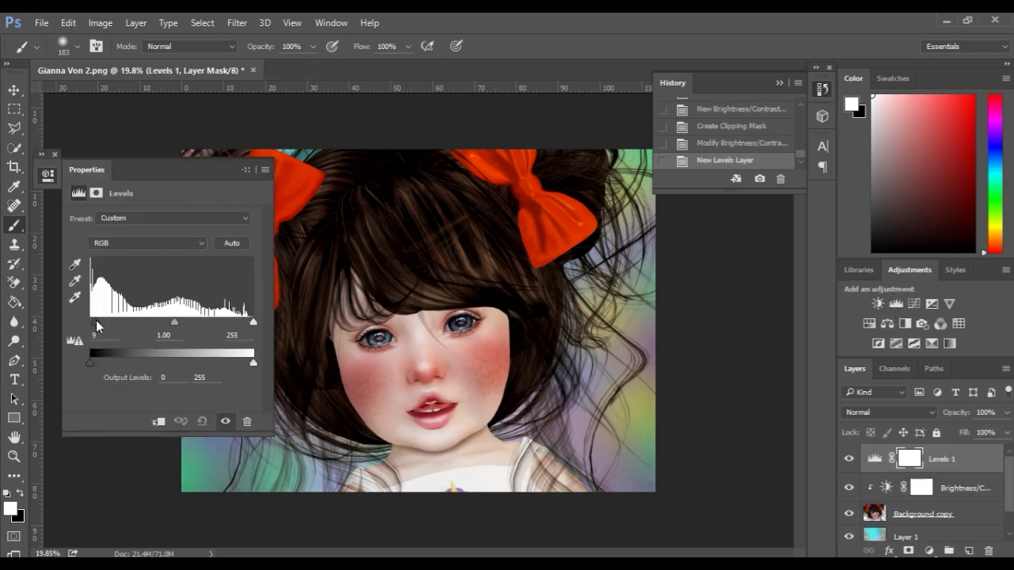
drag(95, 322, 92, 322)
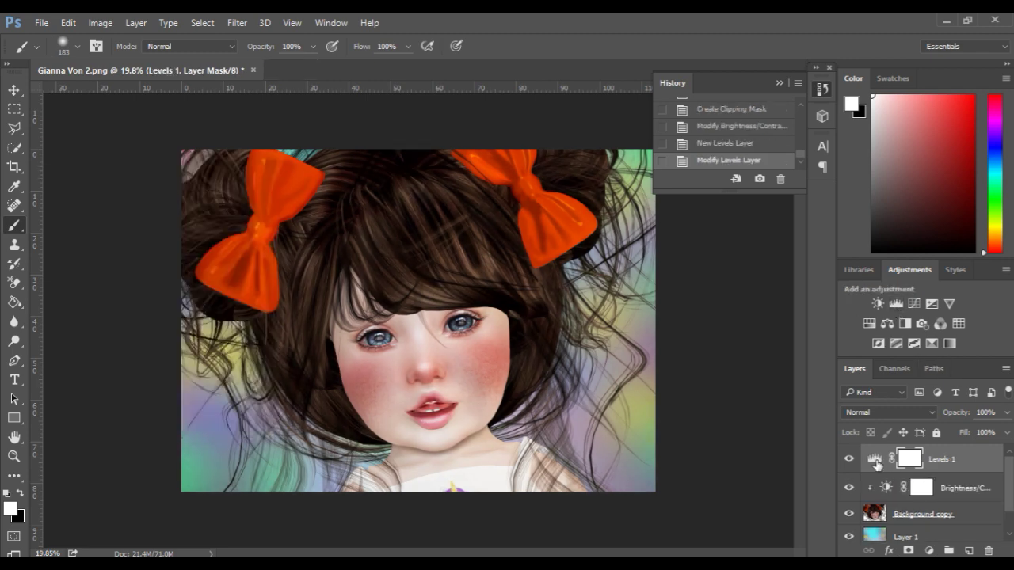
alt+click(874, 466)
- Add an Exposure adjustment clipped to the portrait with exposure -0.44 and gamma correction 0.92
click(931, 304)
drag(162, 253, 163, 280)
key(ctrl+alt+g)
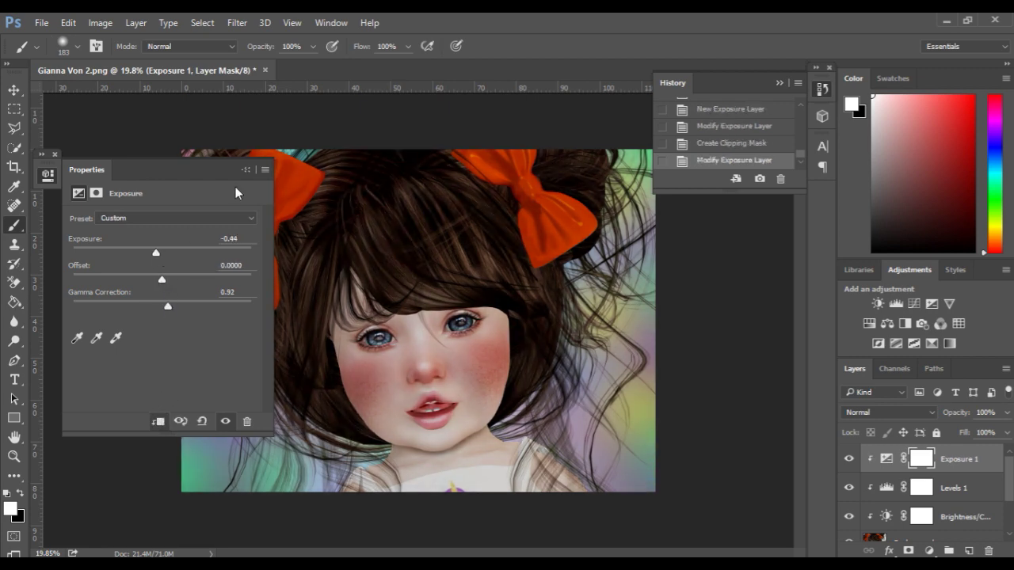
click(713, 269)
- Add a Vibrance adjustment with vibrance +13 and saturation +15, and clip it to the portrait
click(950, 304)
drag(161, 256, 174, 234)
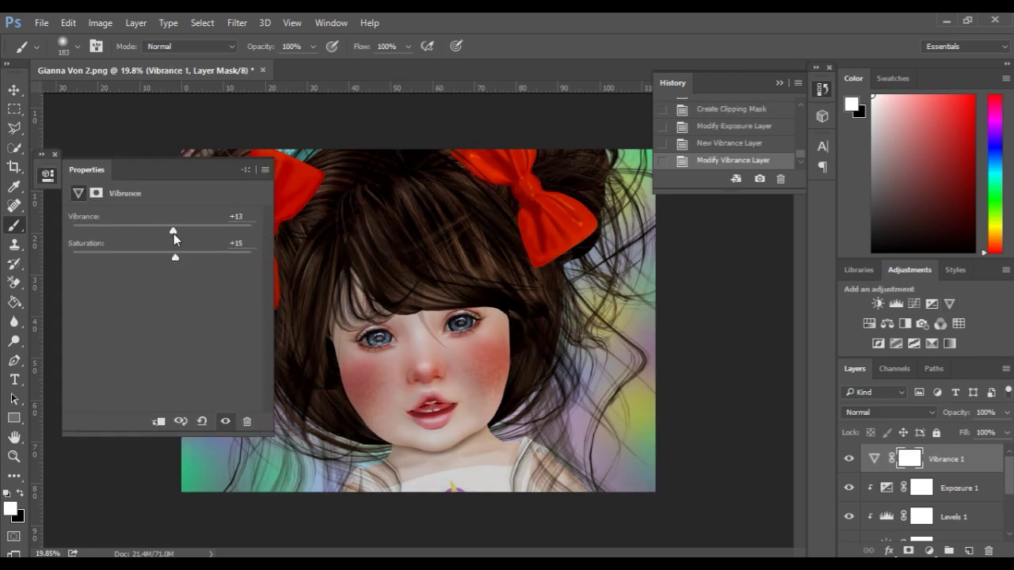
click(57, 155)
right_click(947, 459)
click(698, 353)
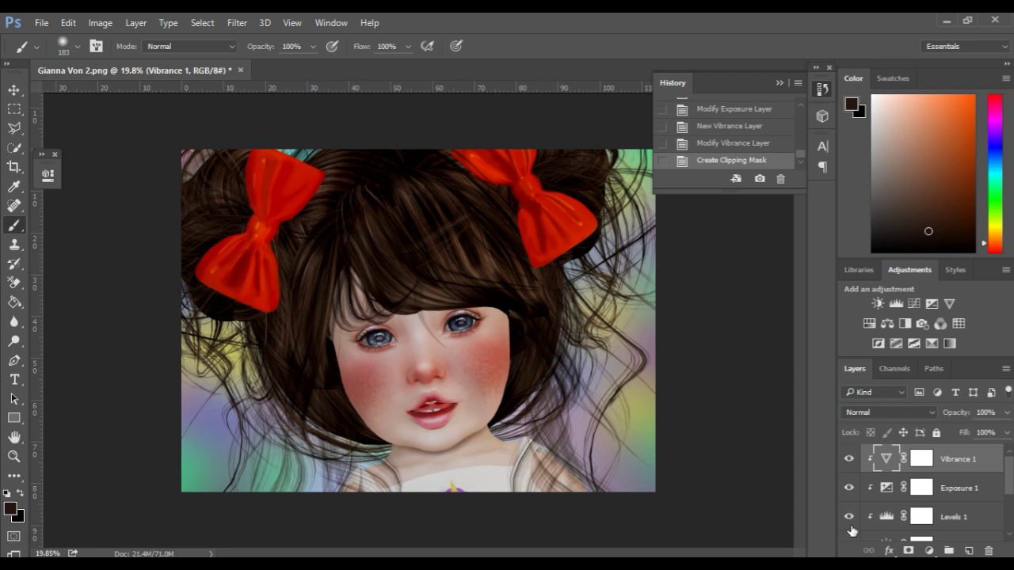
- Add a Gradient Map adjustment with the black-to-white gradient and clip it to the portrait
click(950, 343)
click(251, 222)
click(135, 254)
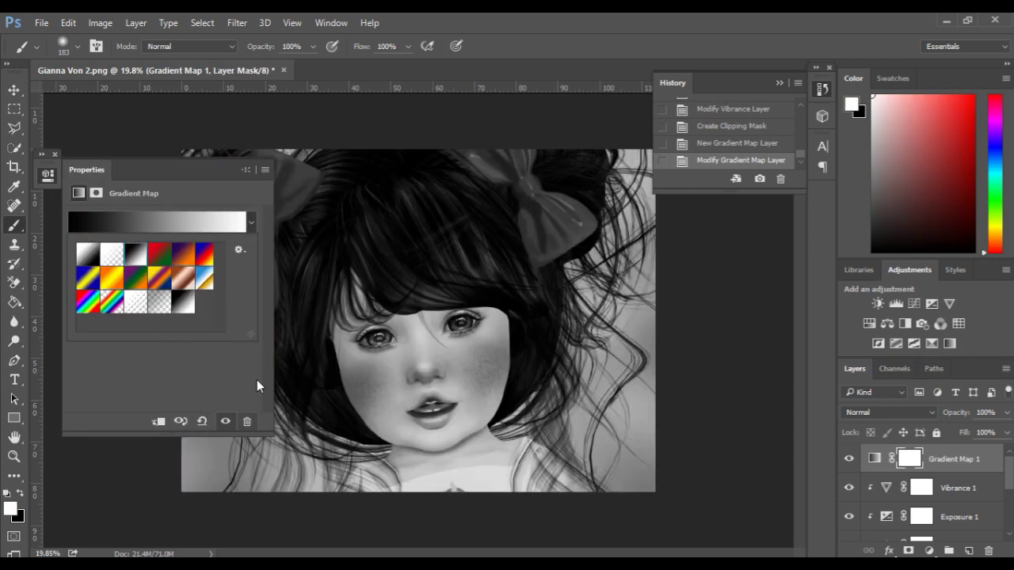
alt+click(888, 471)
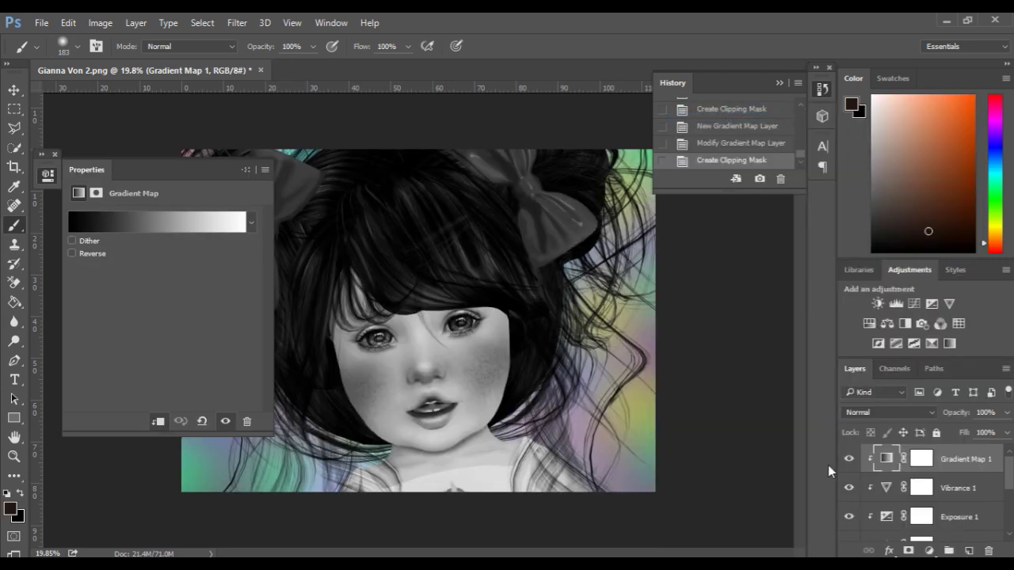
- Set the Gradient Map layer's blend mode to Luminosity and its opacity to 50% in its blending options
double_click(976, 469)
click(749, 240)
click(719, 487)
drag(743, 196, 772, 282)
drag(797, 344, 758, 344)
click(973, 309)
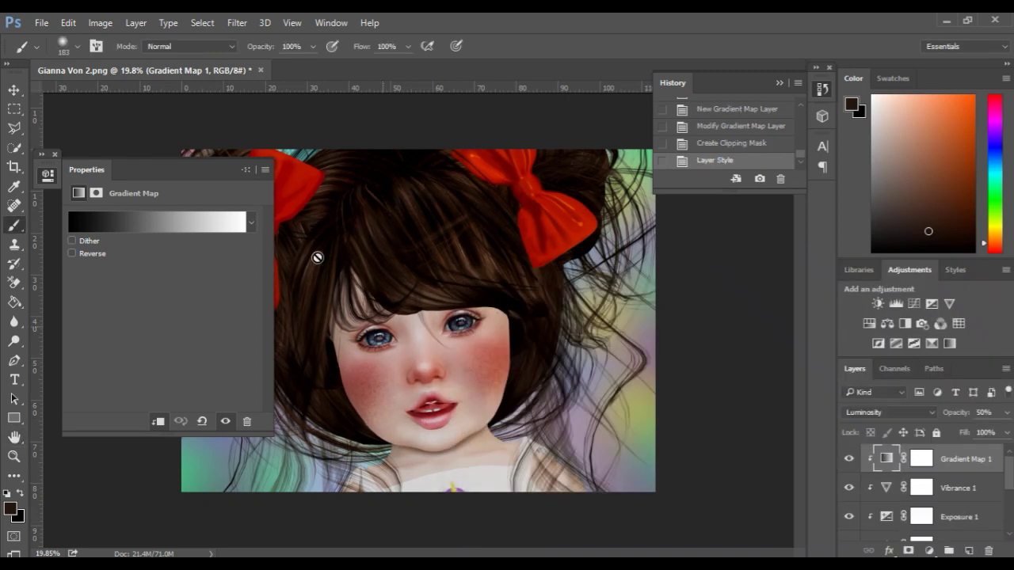
click(55, 155)
- Merge the Gradient Map, Vibrance, Exposure and remaining clipped adjustment layers down into the portrait layer
scroll(925, 485, down, 5)
right_click(962, 470)
click(846, 52)
right_click(976, 459)
click(859, 148)
right_click(958, 487)
click(714, 446)
right_click(951, 420)
click(712, 420)
right_click(974, 459)
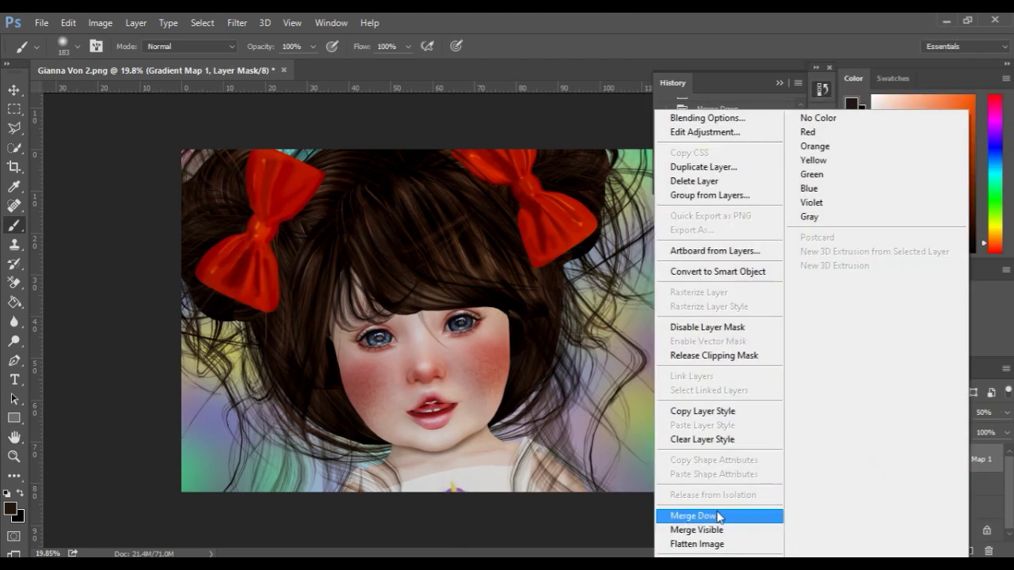
click(719, 517)
- Enlarge the whole document with Image Size
key(ctrl+alt+i)
text(600)
key(Return)
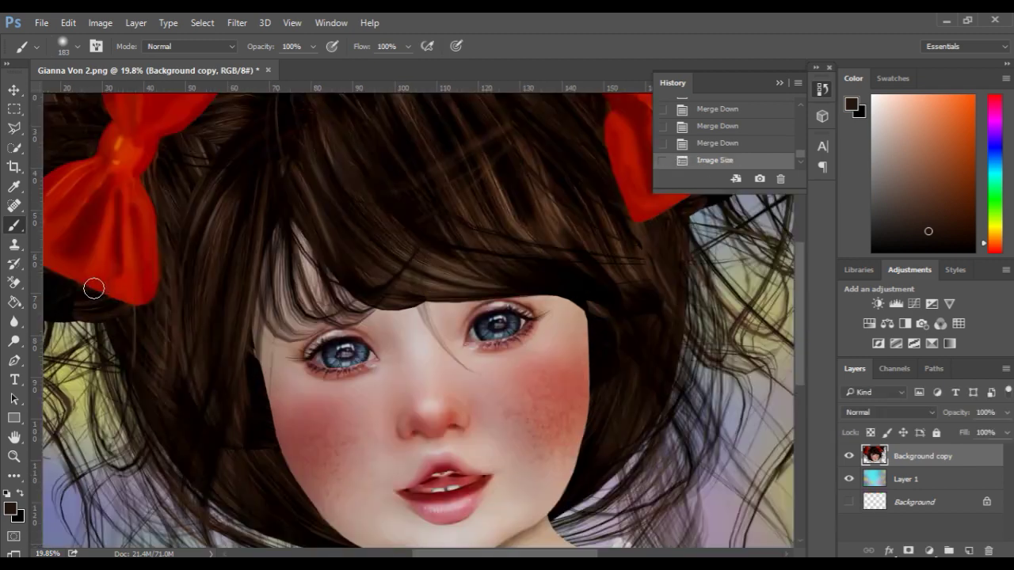
key(ctrl+0)
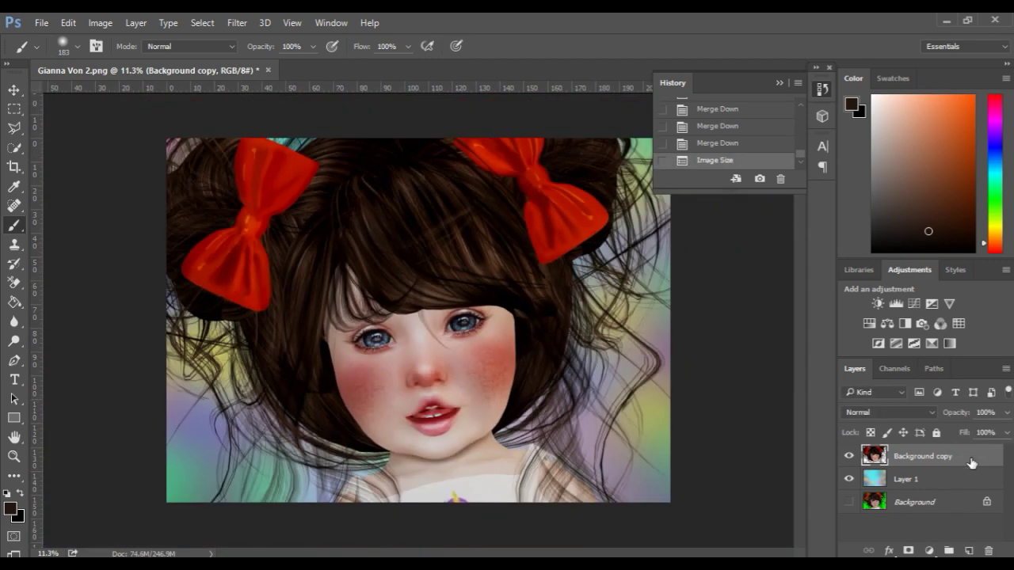
- Duplicate the portrait layer and apply a 29 px Field Blur to the copy
drag(973, 463, 968, 551)
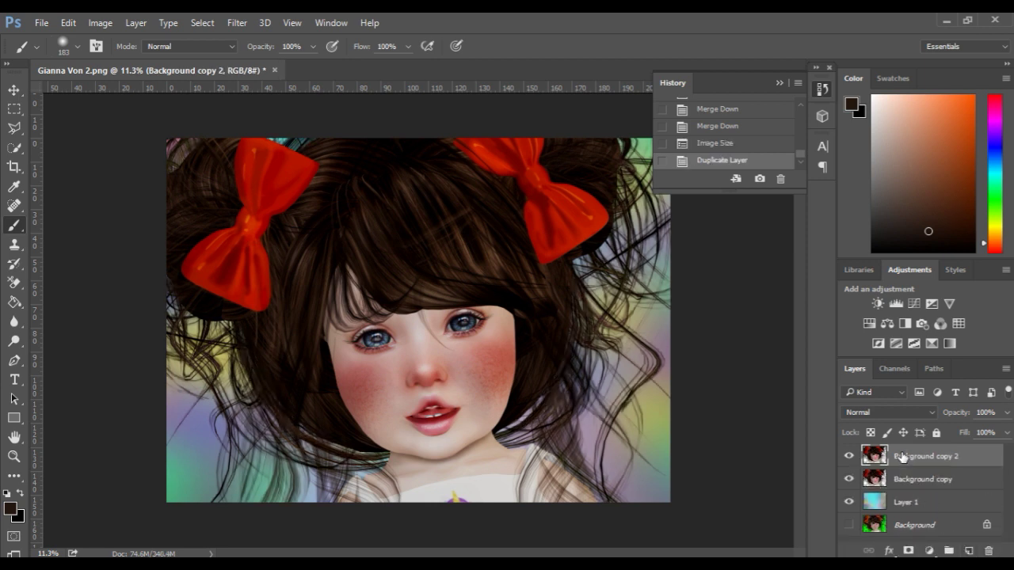
click(236, 22)
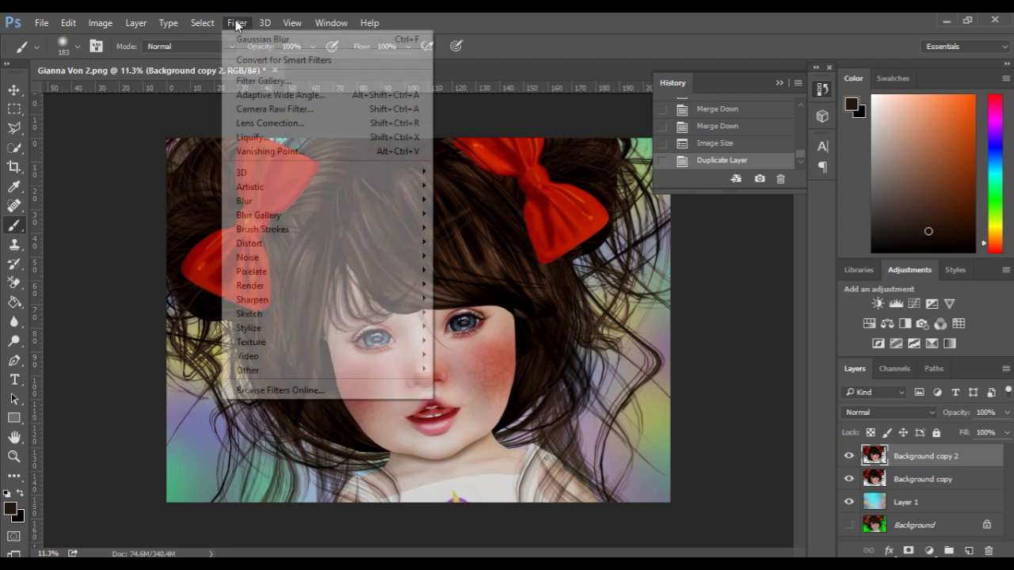
mouse_move(304, 216)
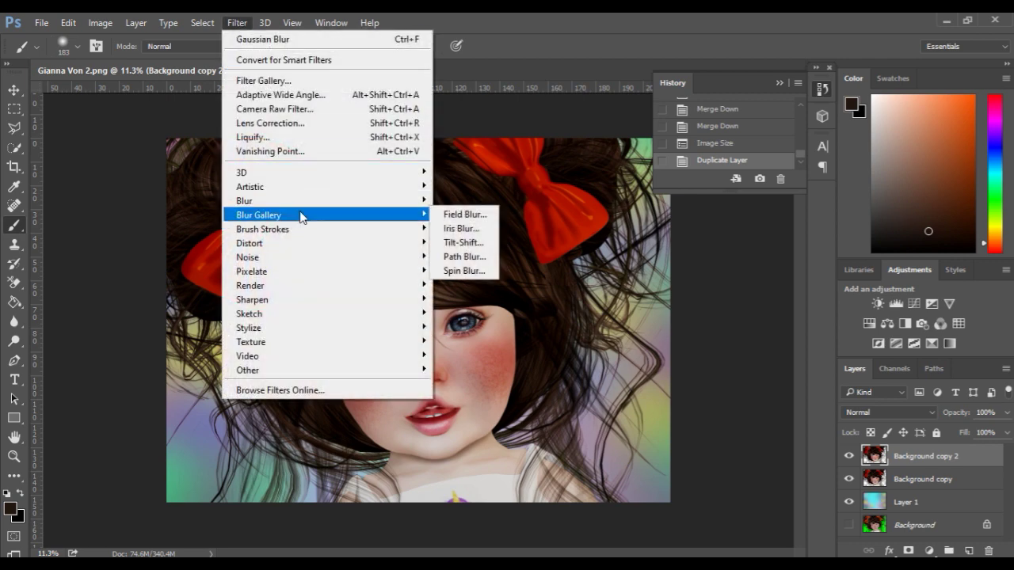
click(482, 218)
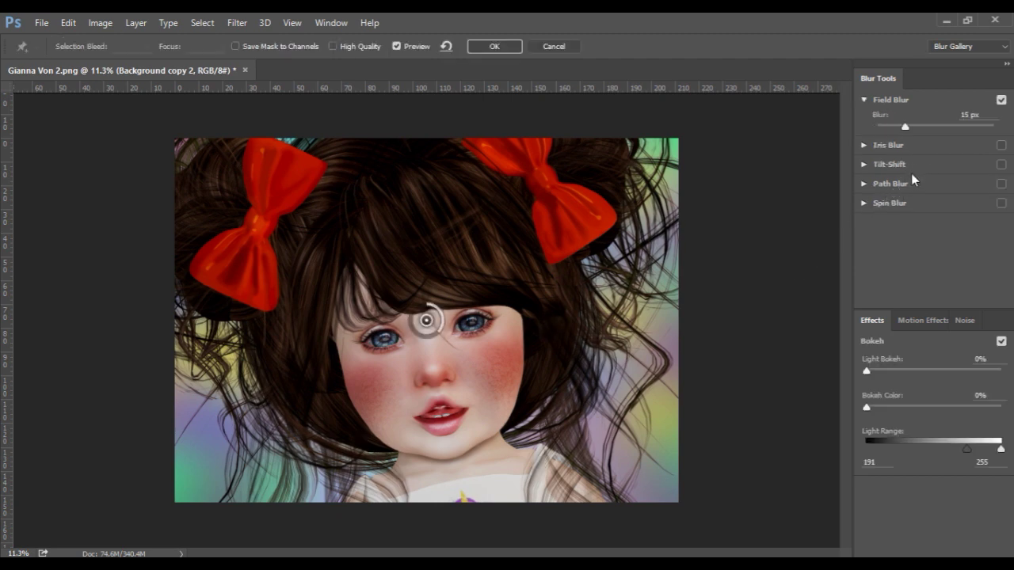
click(914, 126)
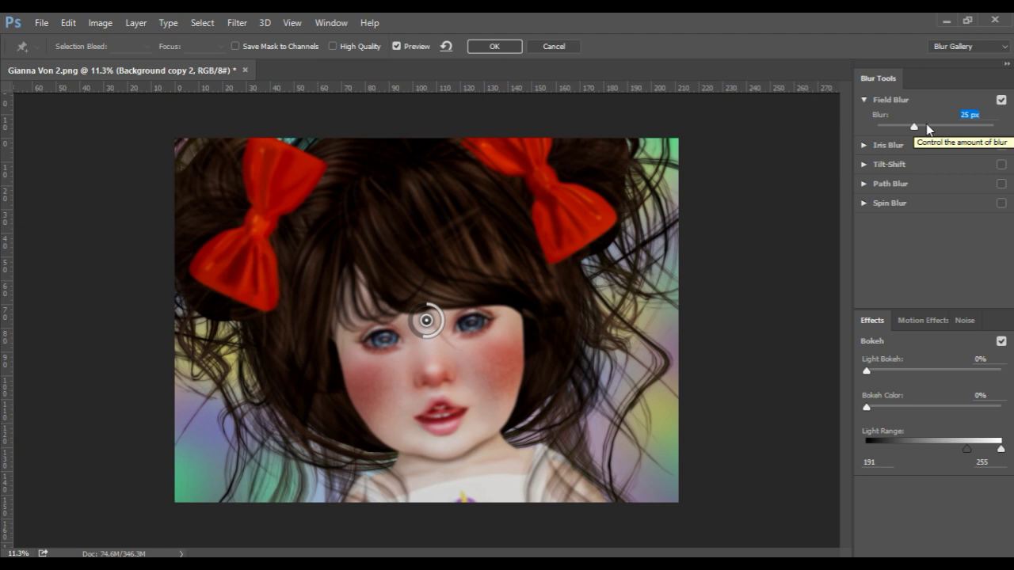
click(926, 125)
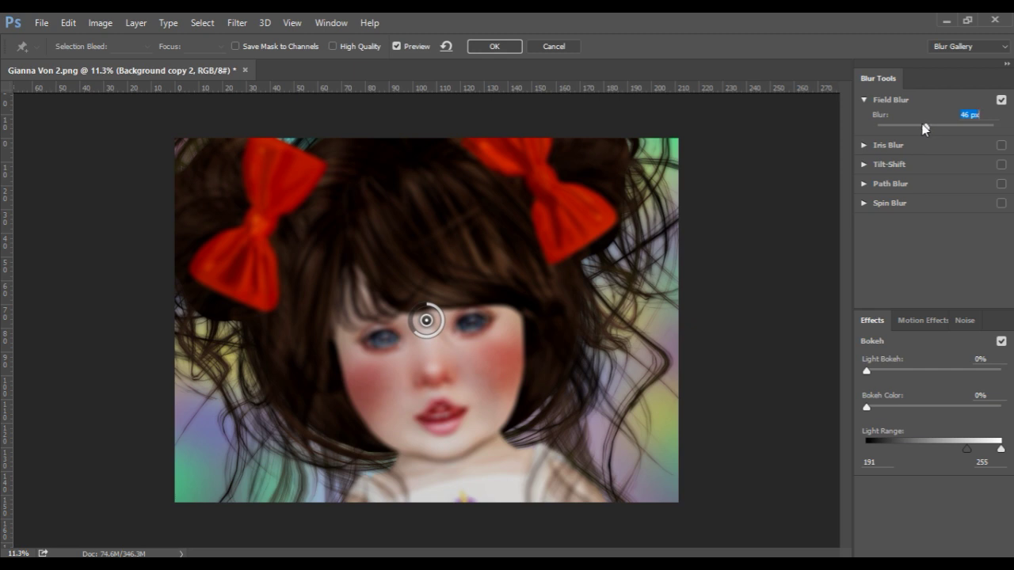
click(918, 125)
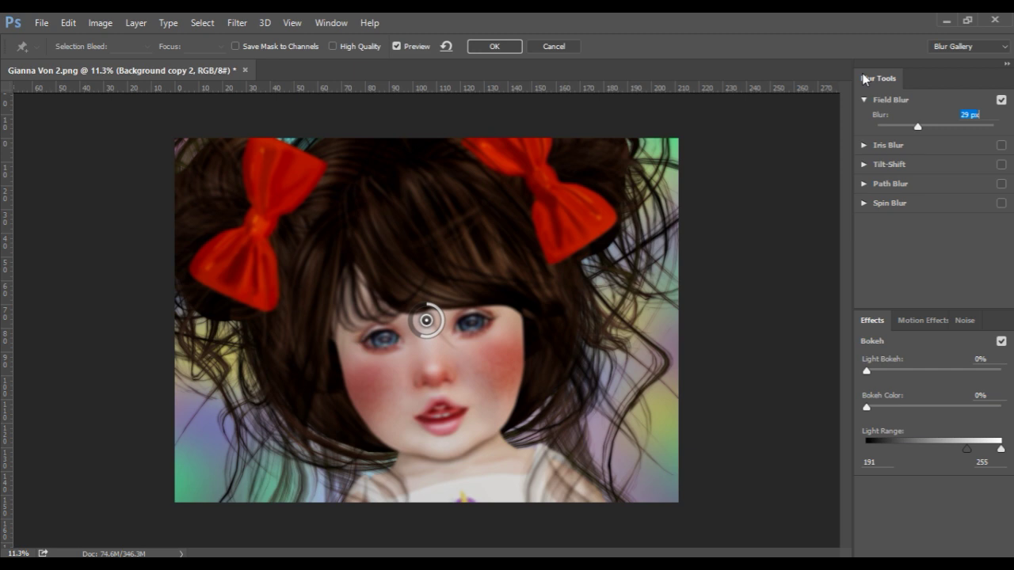
click(480, 49)
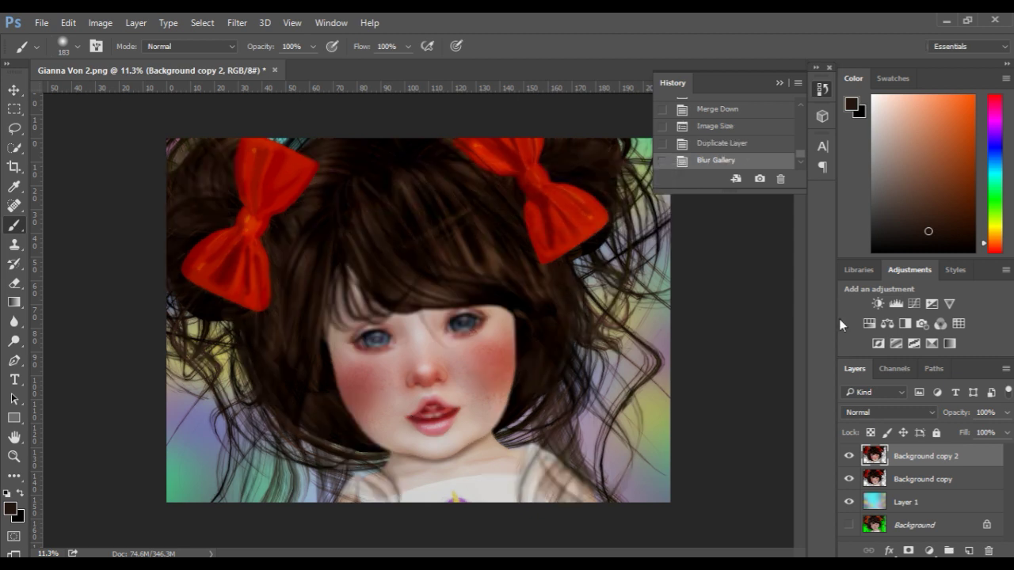
- Add a black mask to the blurred copy and paint white with a large soft brush over the outer hair strands and image edges
click(908, 551)
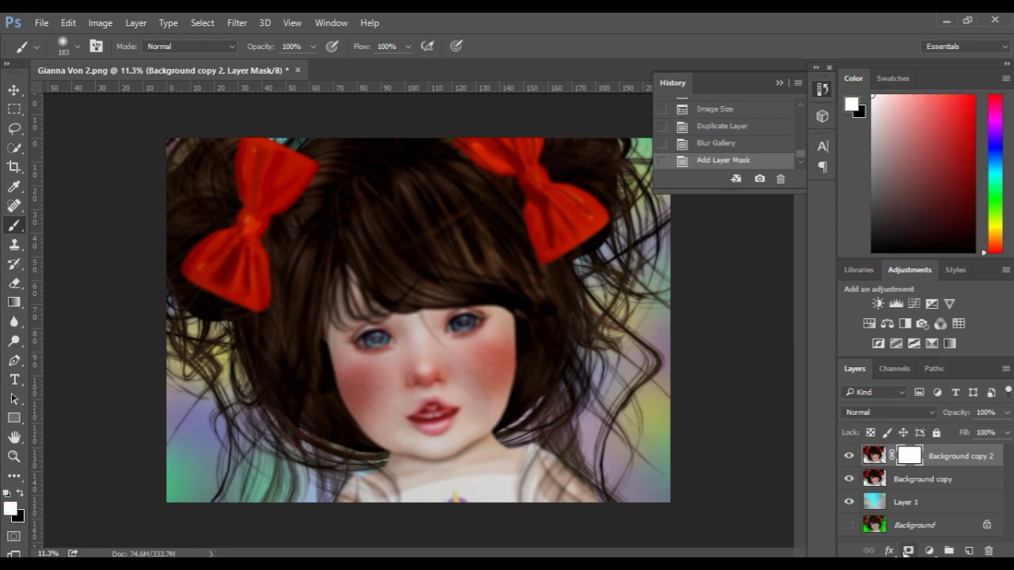
key(ctrl+i)
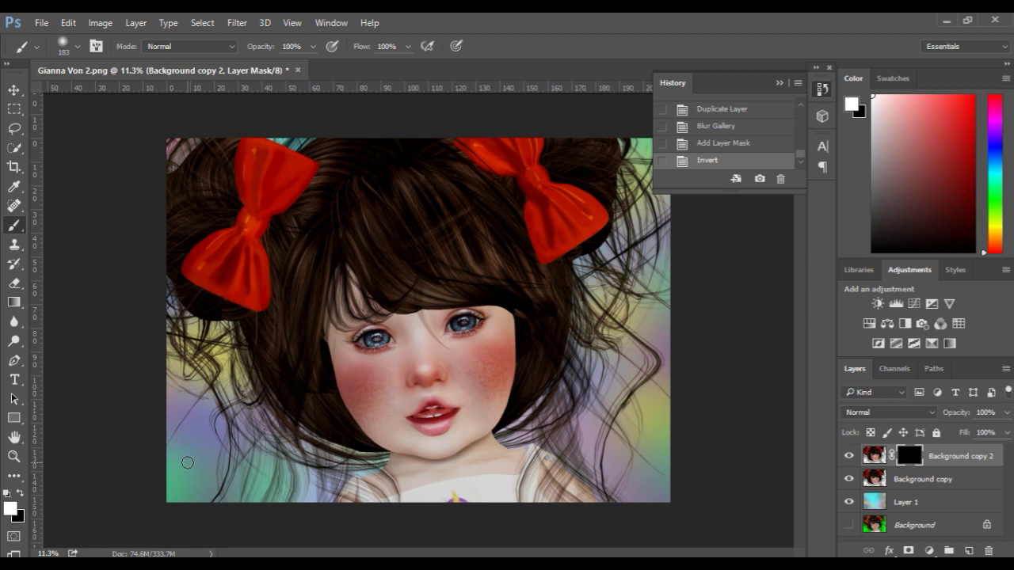
drag(204, 446, 165, 395)
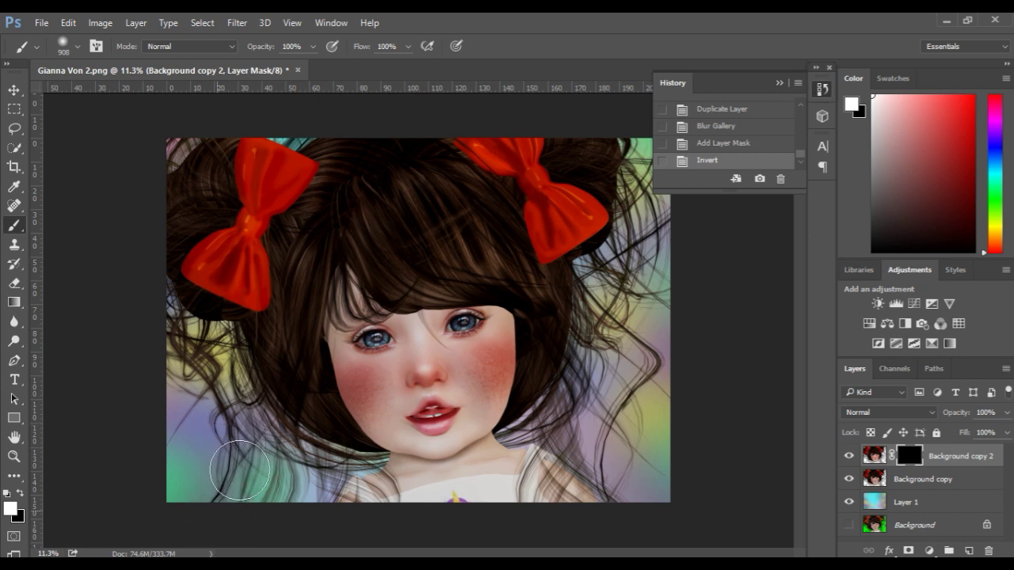
mouse_move(320, 493)
mouse_down()
mouse_move(368, 496)
mouse_move(185, 390)
mouse_move(157, 182)
mouse_move(269, 91)
mouse_move(340, 107)
mouse_up()
click(779, 82)
mouse_move(670, 220)
mouse_down()
mouse_move(634, 372)
mouse_move(515, 475)
mouse_move(496, 507)
mouse_up()
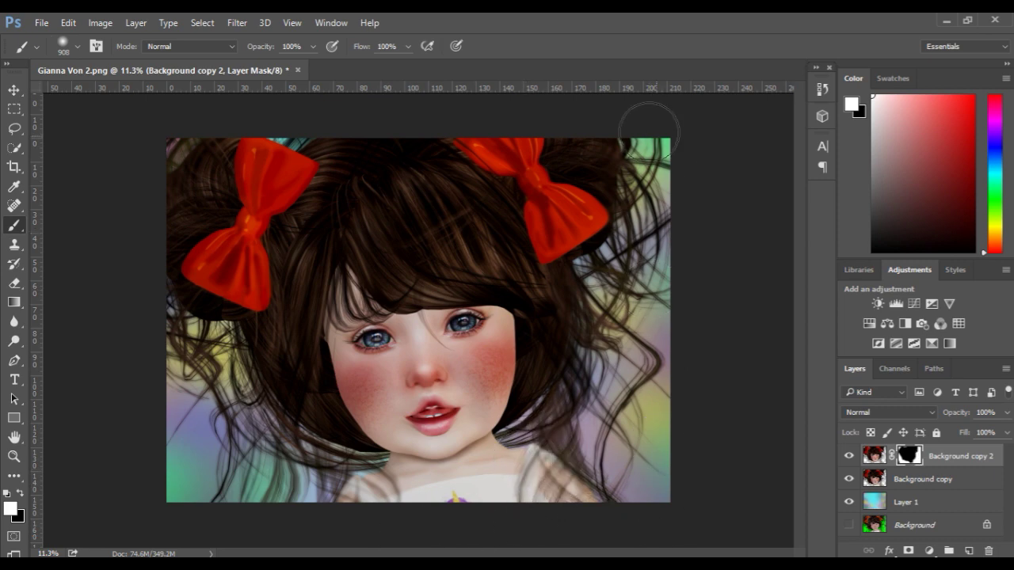
drag(182, 357, 260, 422)
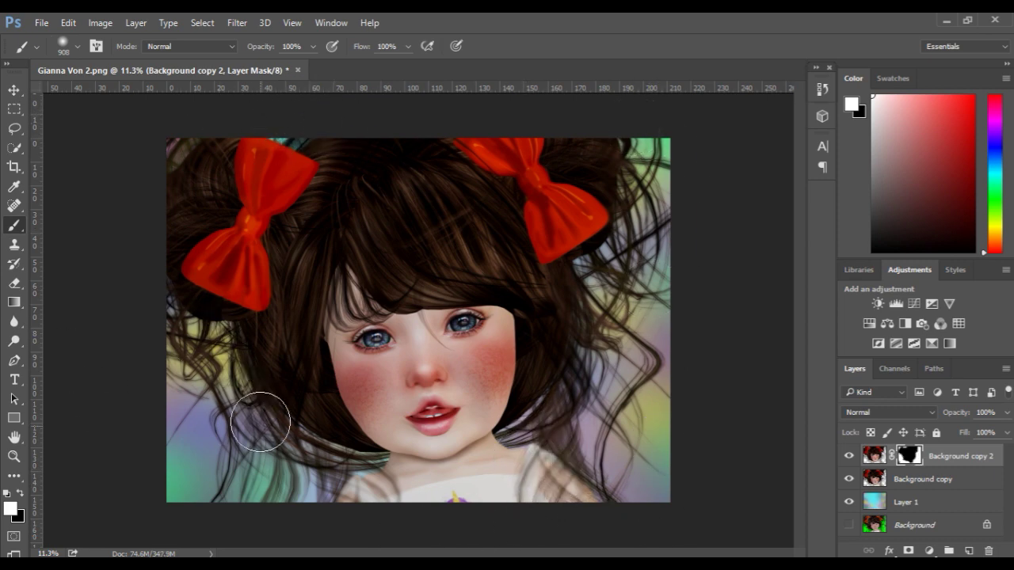
- Paint black on the mask along the bottom edge of the shirt to remove the blur there
scroll(340, 443, up, 2)
key(x)
drag(519, 517, 493, 516)
scroll(500, 506, down, 2)
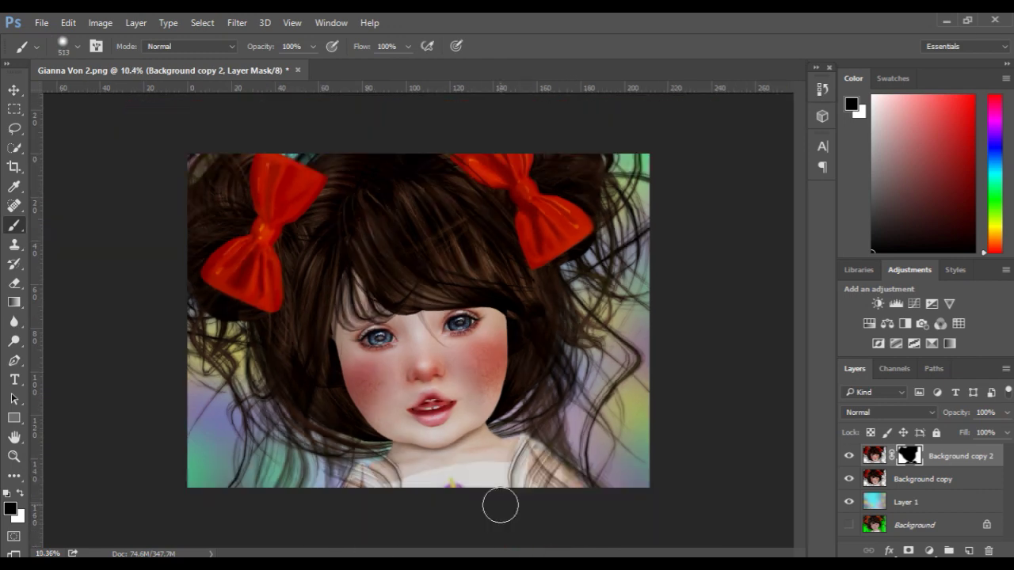
- Paint white at 68% opacity on the mask over the hair strands around the shoulder beneath the chin
key(6)
key(8)
key(x)
scroll(415, 358, up, 4)
mouse_move(586, 499)
mouse_down()
mouse_move(547, 498)
mouse_move(489, 342)
mouse_up()
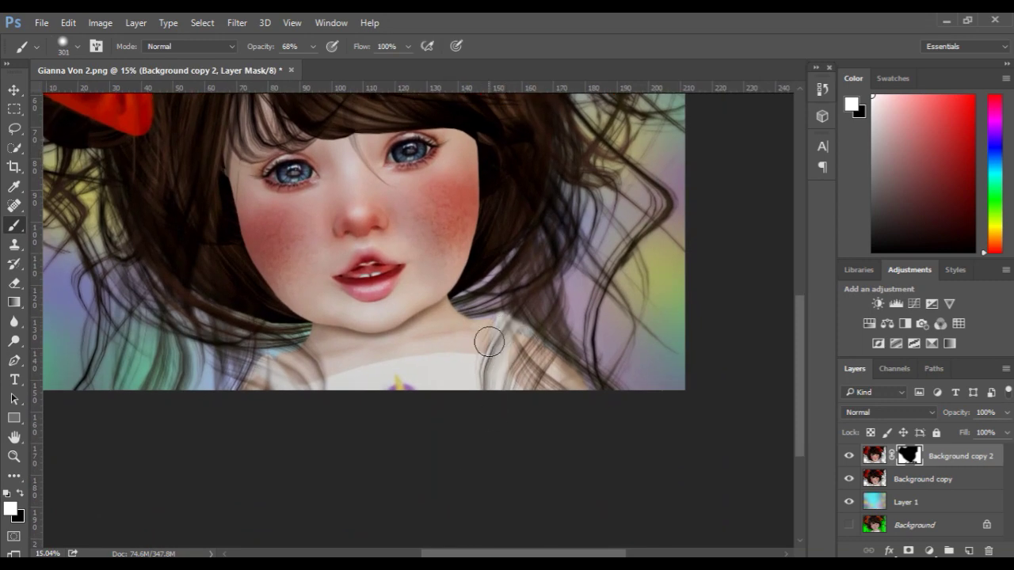
drag(557, 401, 625, 548)
- Set the mask brush opacity to 36% for softer transitions, and compare the portrait with the blurred copy hidden and shown
key(3)
key(6)
scroll(269, 336, down, 8)
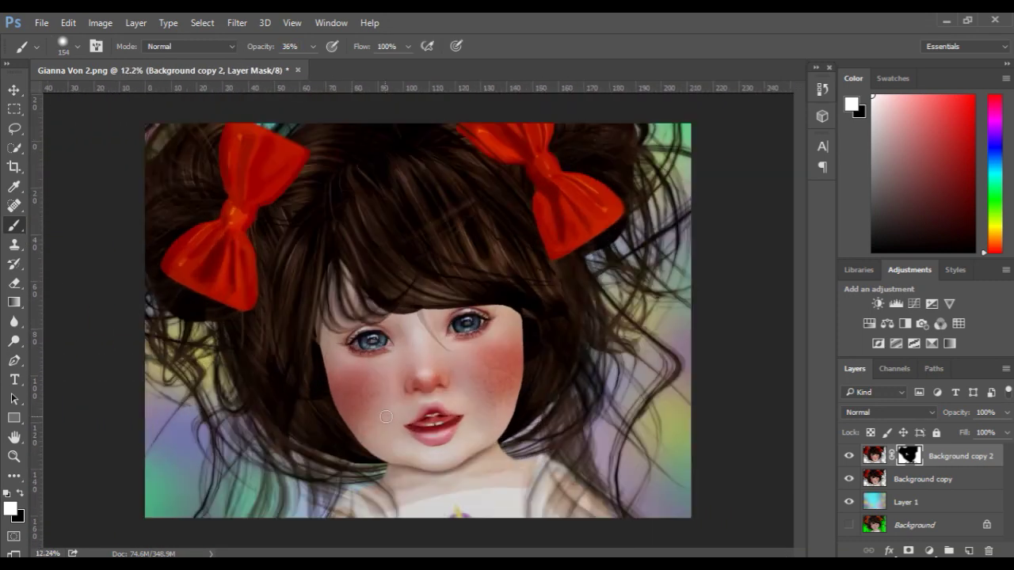
scroll(506, 441, up, 8)
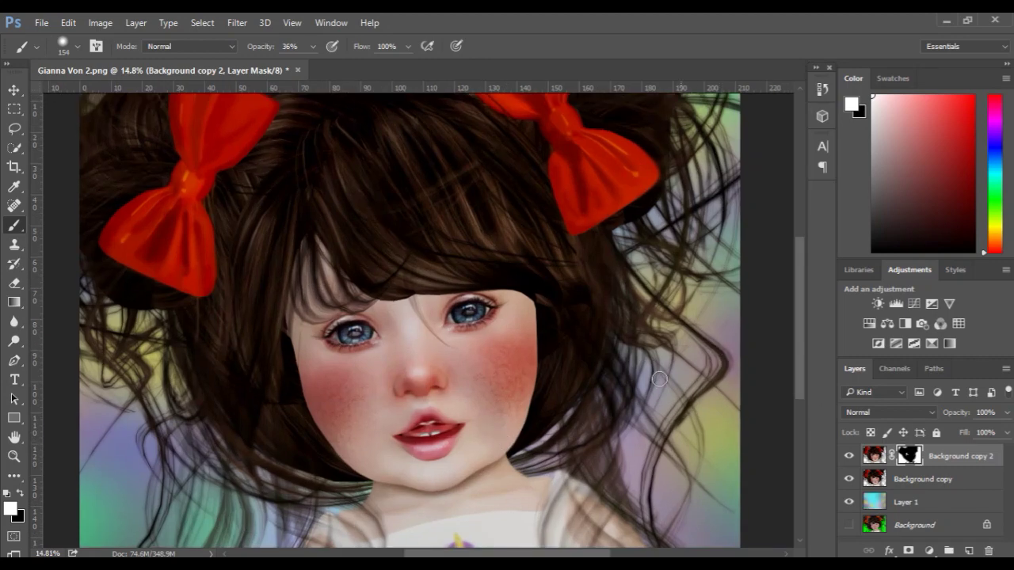
scroll(659, 380, up, 3)
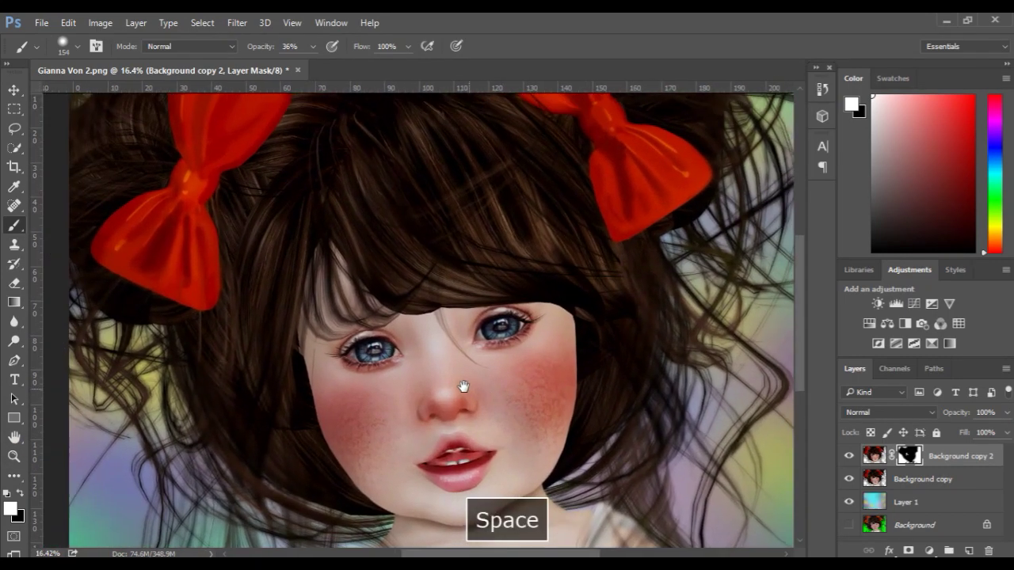
scroll(463, 386, down, 2)
click(849, 457)
click(849, 457)
click(848, 457)
click(848, 456)
- Try merging the masked blurred copy down into the portrait layer, and step back to before the merge
right_click(979, 458)
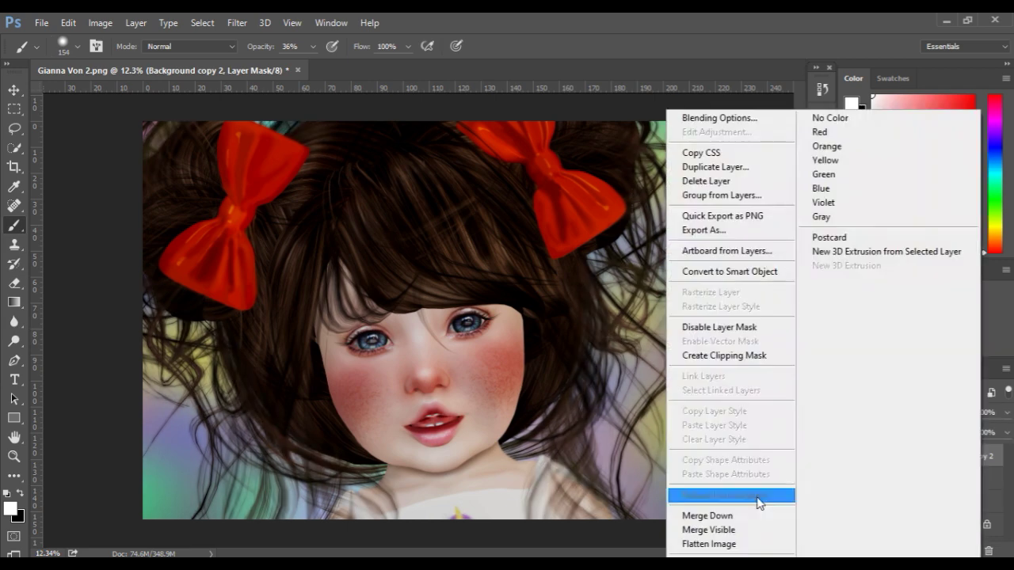
click(693, 514)
key(r)
scroll(654, 338, up, 5)
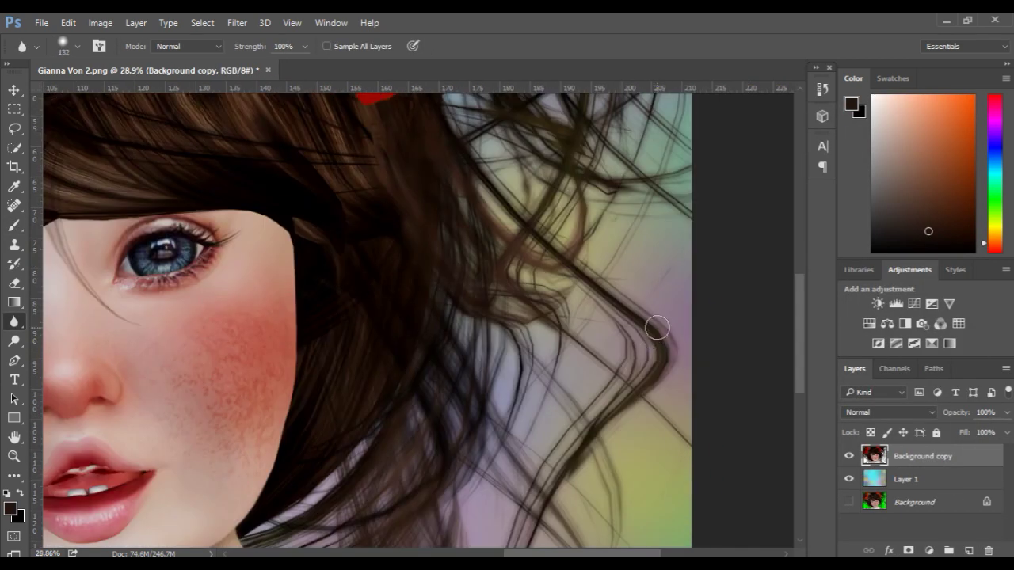
scroll(656, 332, down, 6)
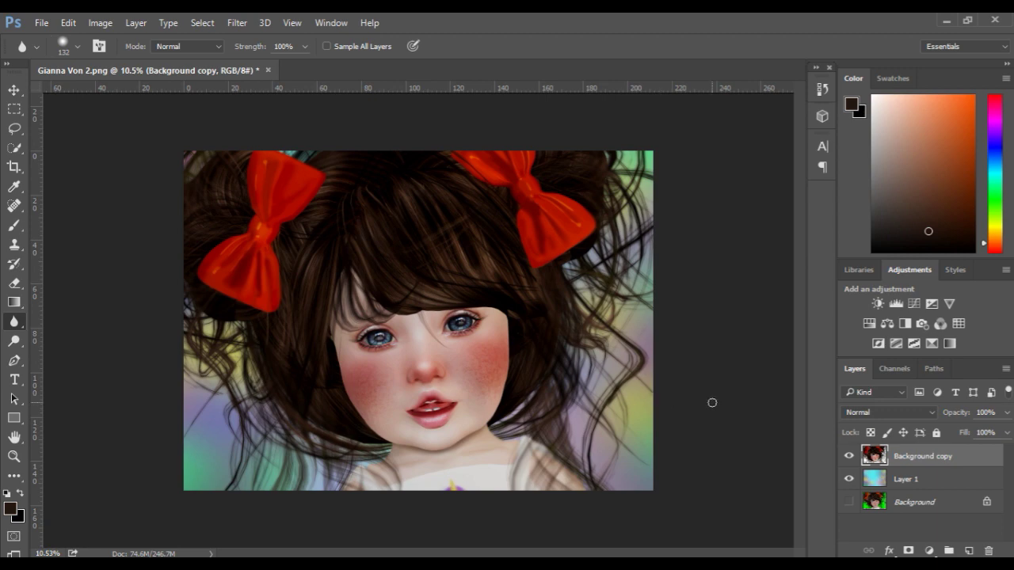
scroll(584, 328, up, 5)
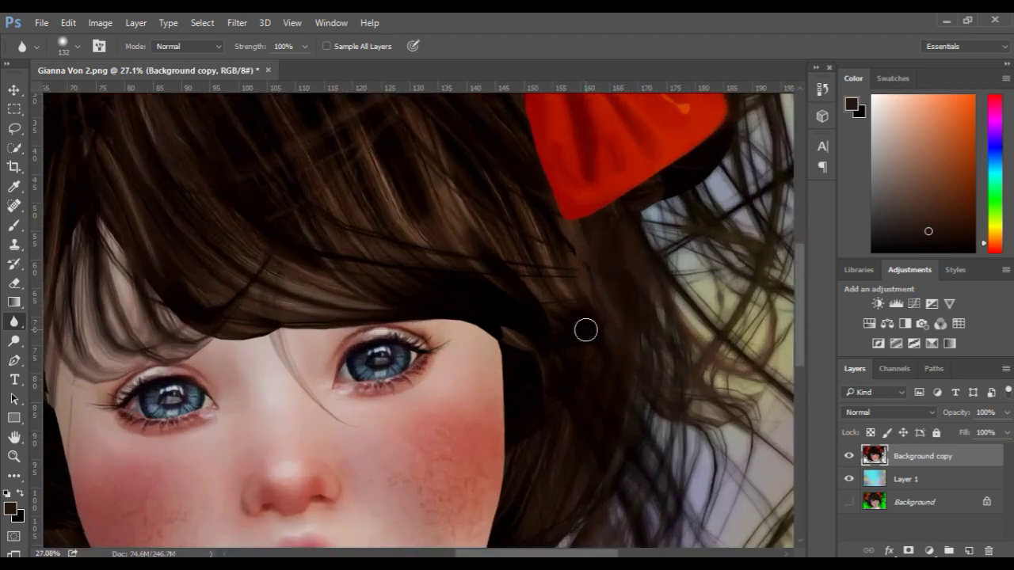
click(822, 88)
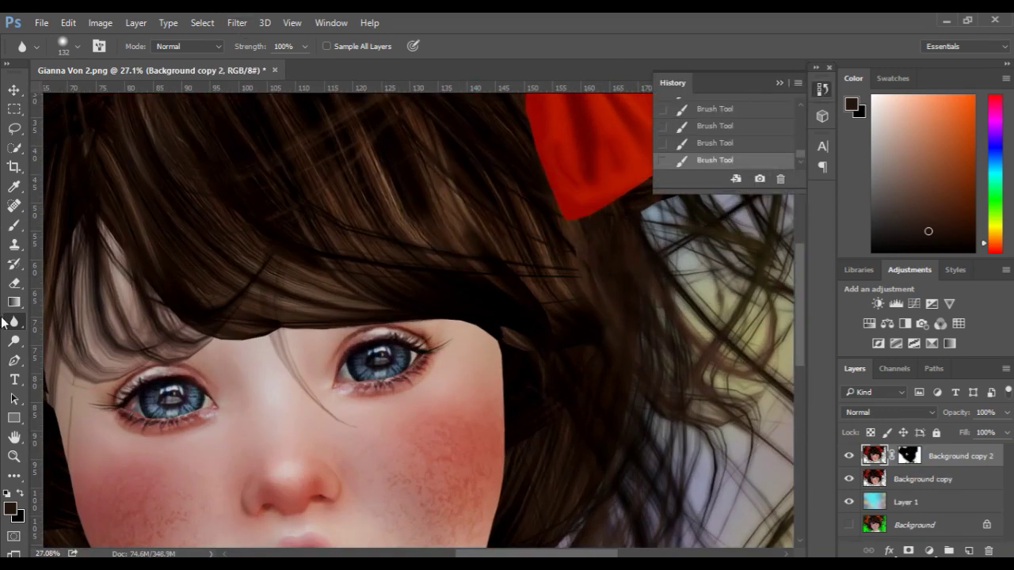
- Reset the brush to black at 100% opacity and revert the stroke painted on the hair to an earlier brush state
key(b)
key(d)
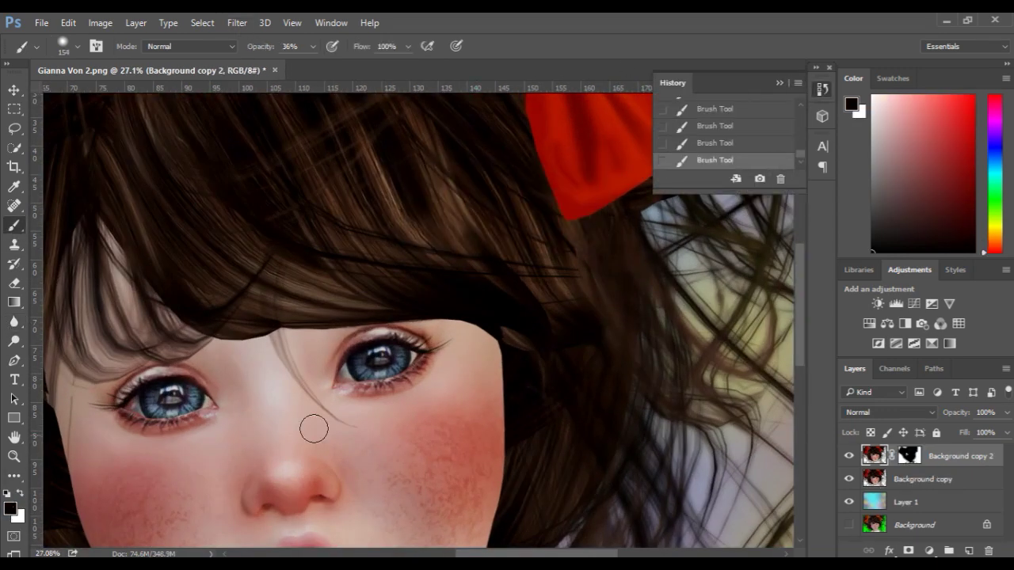
key(0)
drag(584, 290, 622, 274)
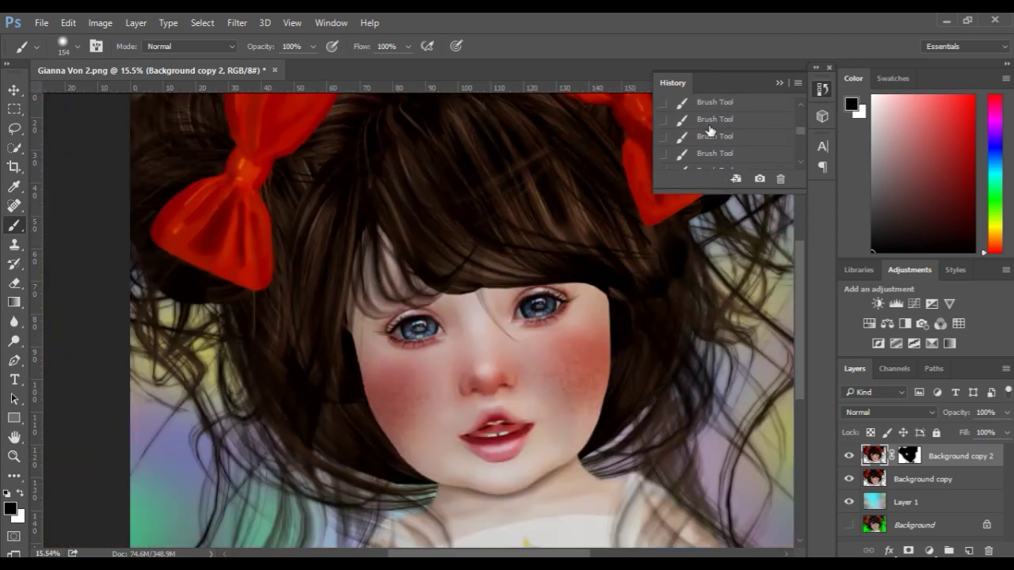
click(715, 132)
click(715, 119)
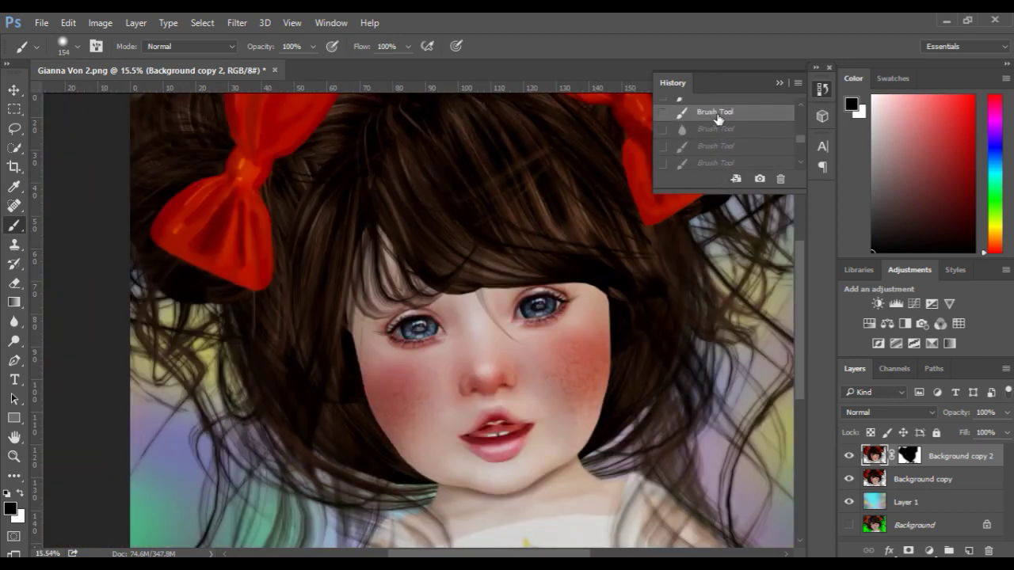
click(715, 135)
click(715, 167)
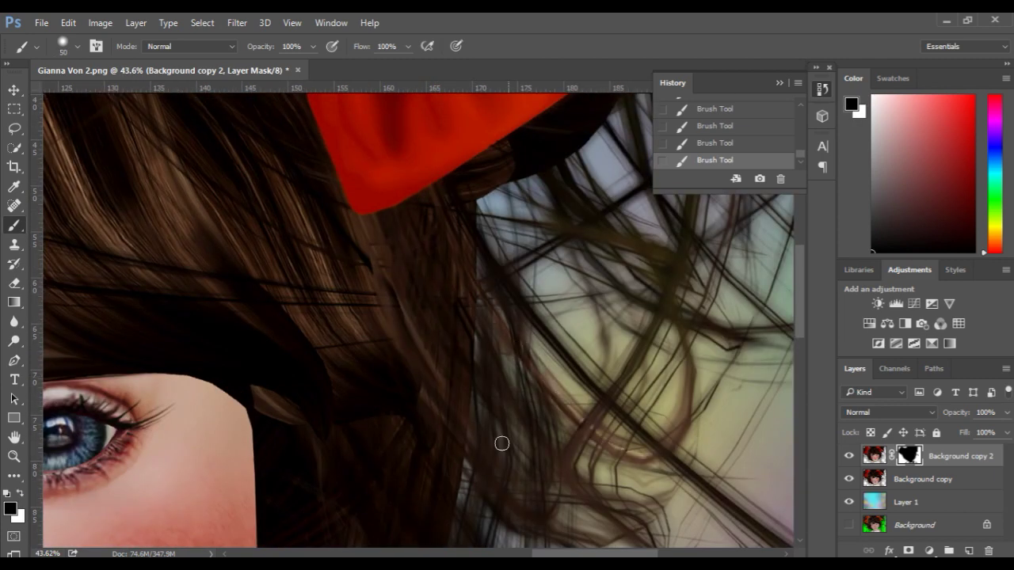
- Paint black on the mask to sharpen the main hair around the bows, and merge the blurred copy down into the portrait layer
drag(457, 386, 476, 394)
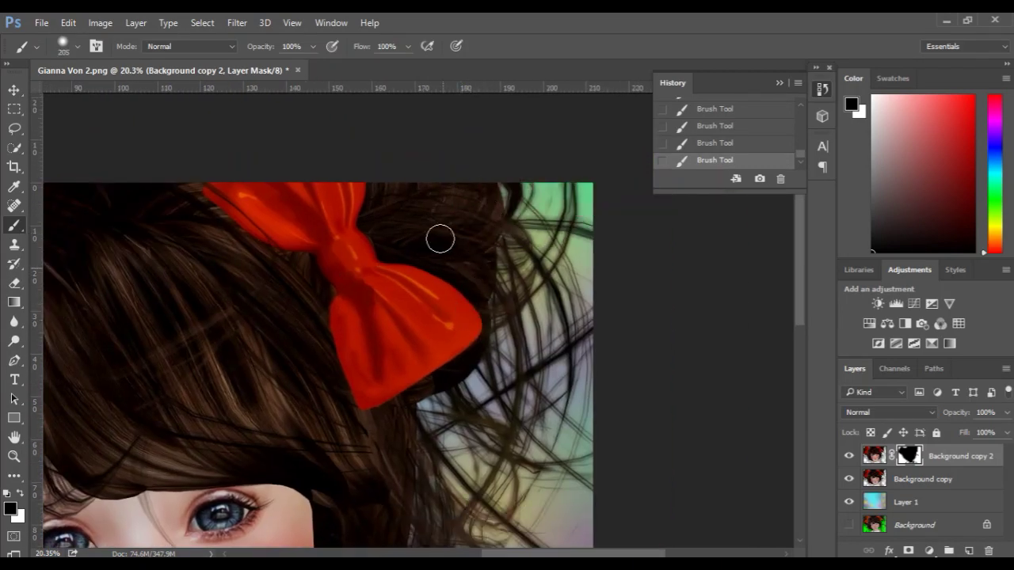
drag(409, 468, 579, 328)
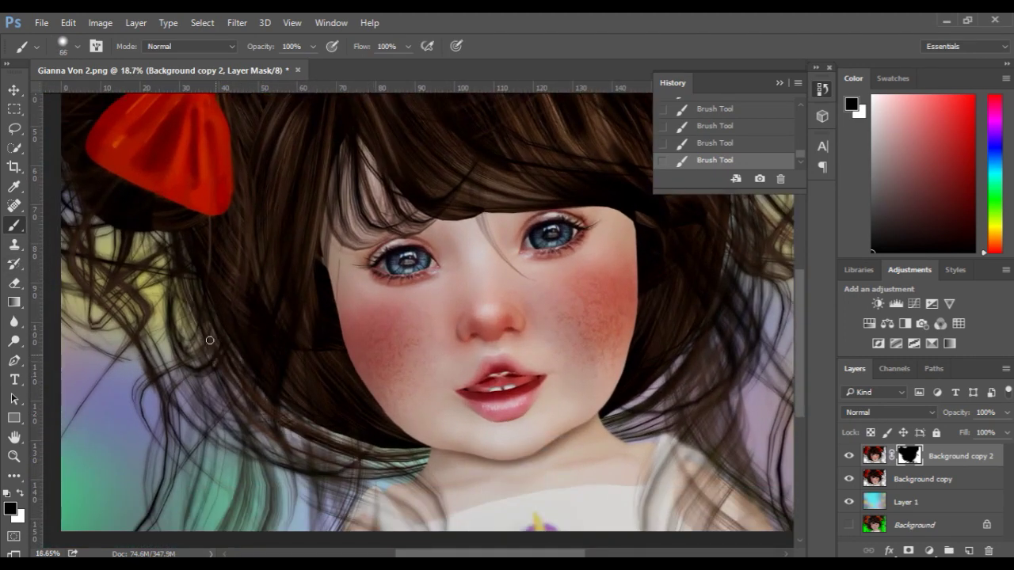
scroll(287, 513, down, 2)
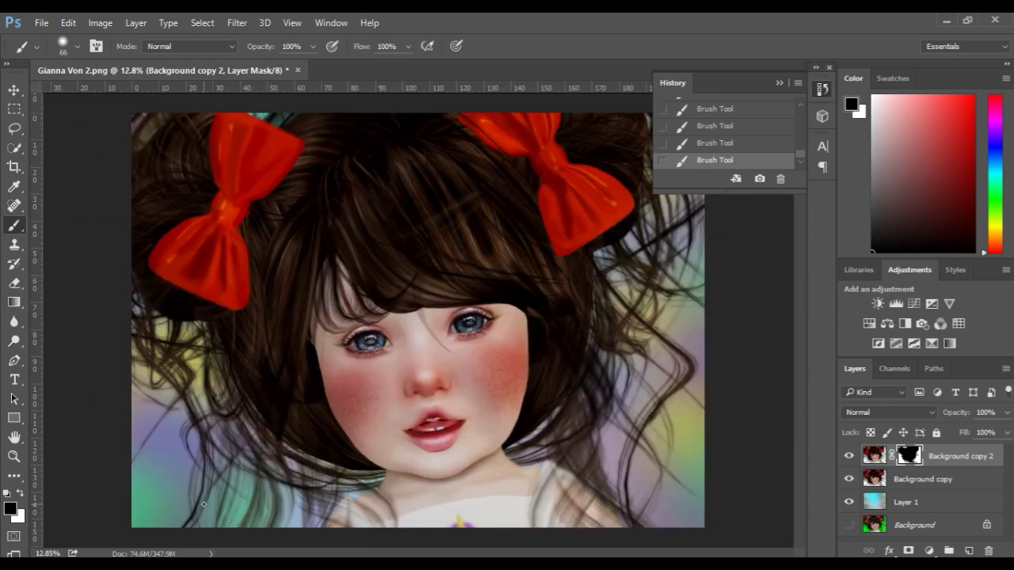
scroll(204, 504, down, 1)
right_click(964, 458)
click(960, 509)
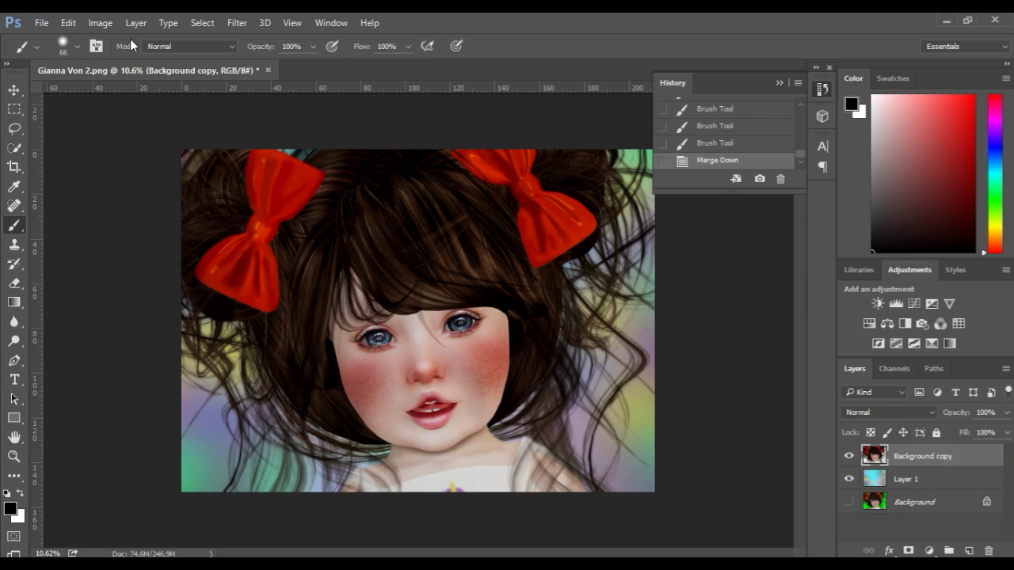
- Apply Camera Raw to the portrait with Temperature +7, Tint +22, Exposure +0.10, Contrast +20, Shadows +3, Blacks +21 and Clarity +26
click(243, 25)
mouse_move(276, 172)
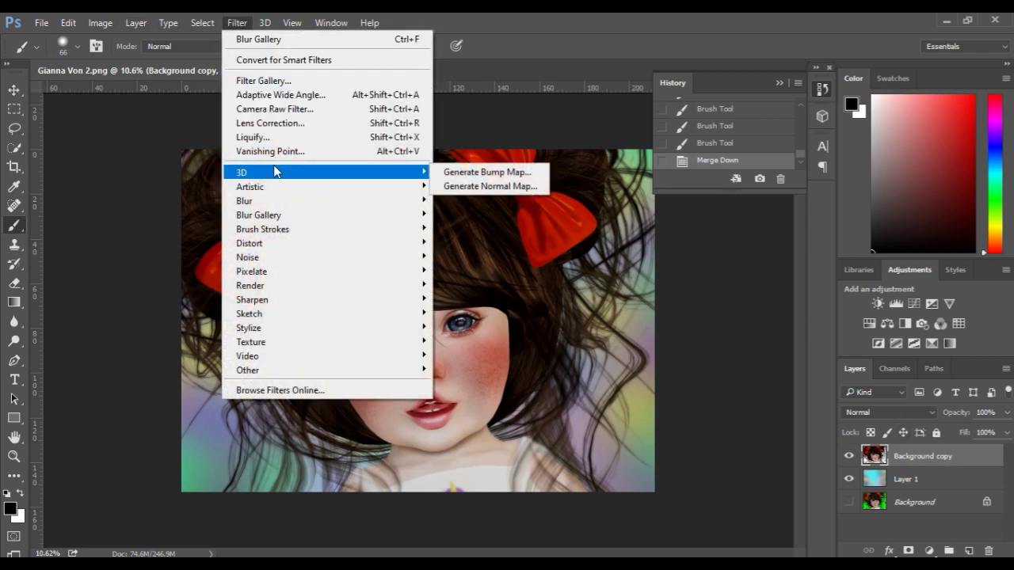
click(270, 112)
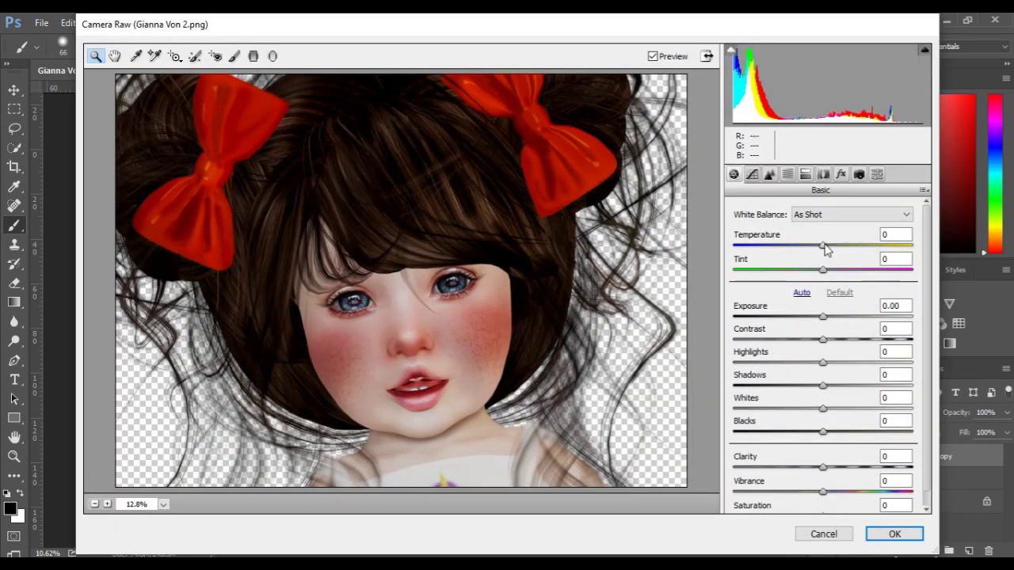
drag(827, 274, 828, 247)
drag(823, 317, 826, 316)
mouse_move(823, 339)
mouse_down()
mouse_move(848, 345)
mouse_move(832, 323)
mouse_up()
drag(830, 474, 853, 474)
drag(823, 385, 826, 386)
drag(823, 431, 814, 431)
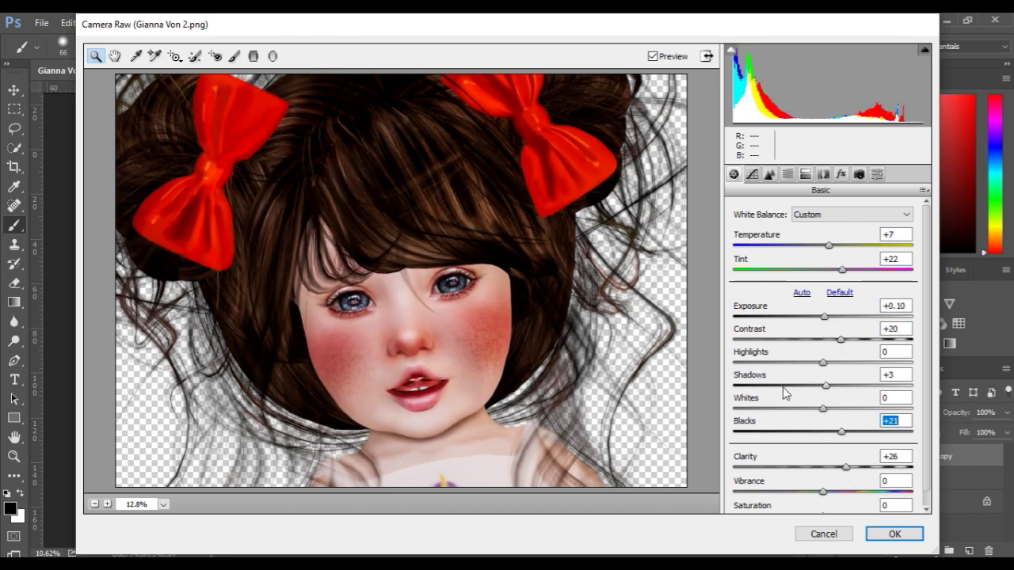
key(Return)
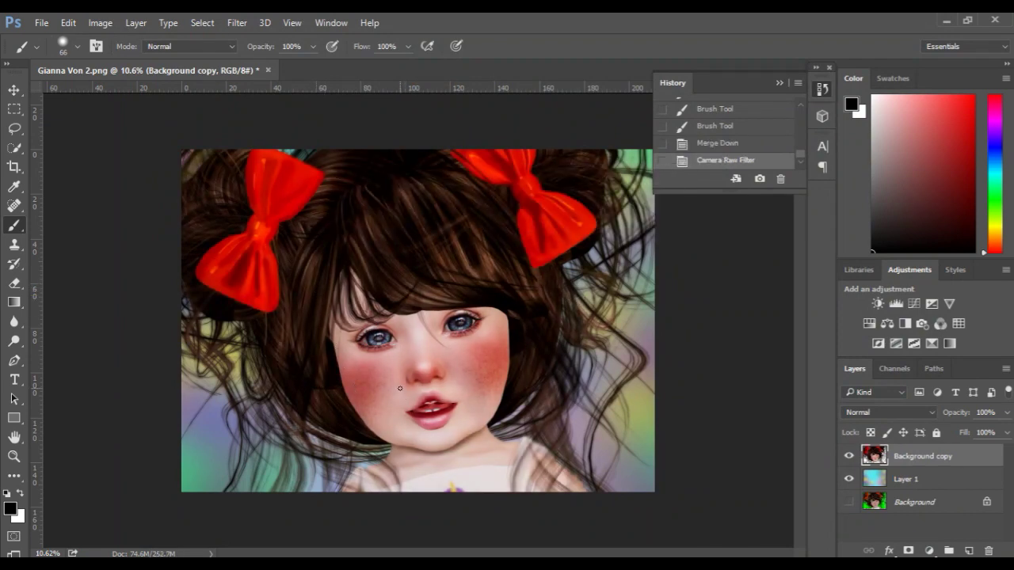
- Sharpen the irises of both eyes and the mouth with the Sharpen tool at 100% strength
scroll(400, 388, up, 2)
scroll(354, 349, up, 2)
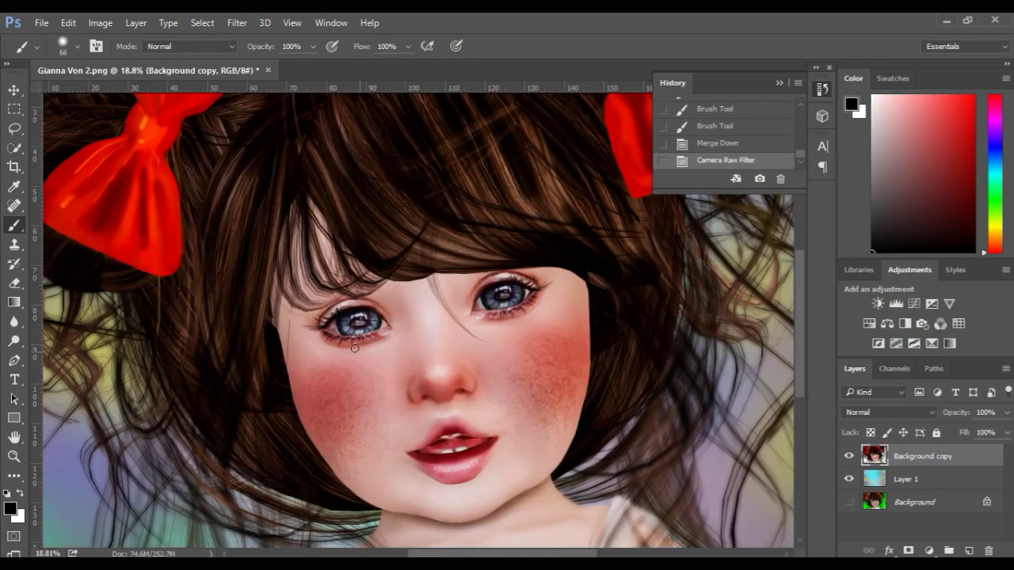
scroll(327, 332, up, 2)
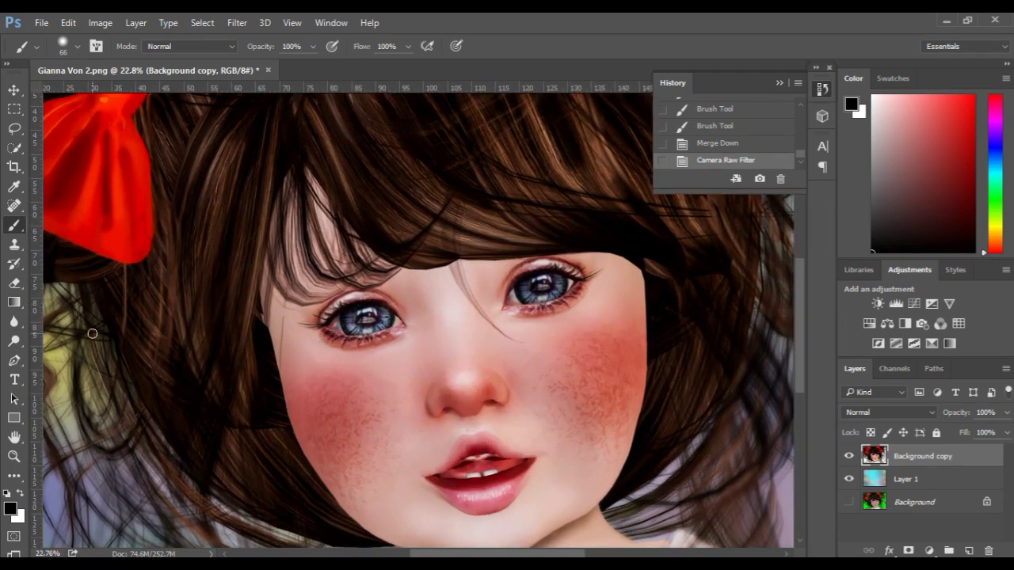
click(13, 322)
click(67, 334)
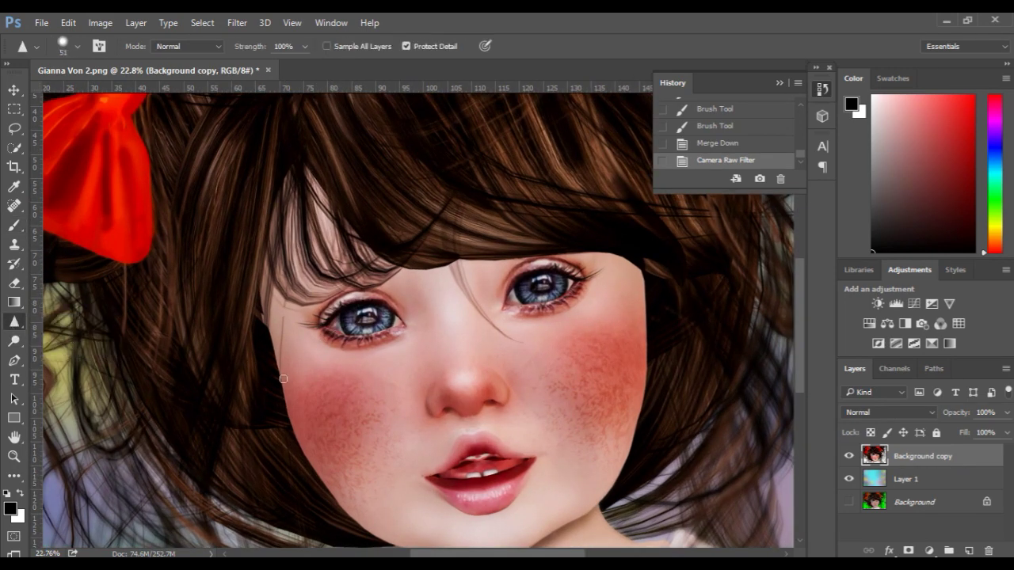
scroll(351, 331, up, 2)
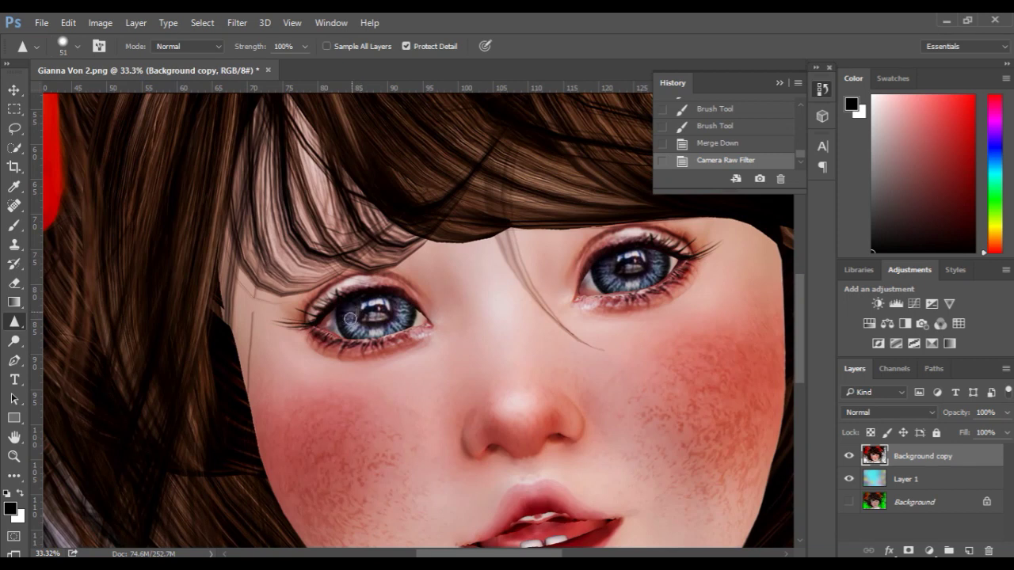
drag(350, 313, 354, 322)
mouse_move(355, 323)
mouse_down()
mouse_move(380, 331)
mouse_move(402, 307)
mouse_up()
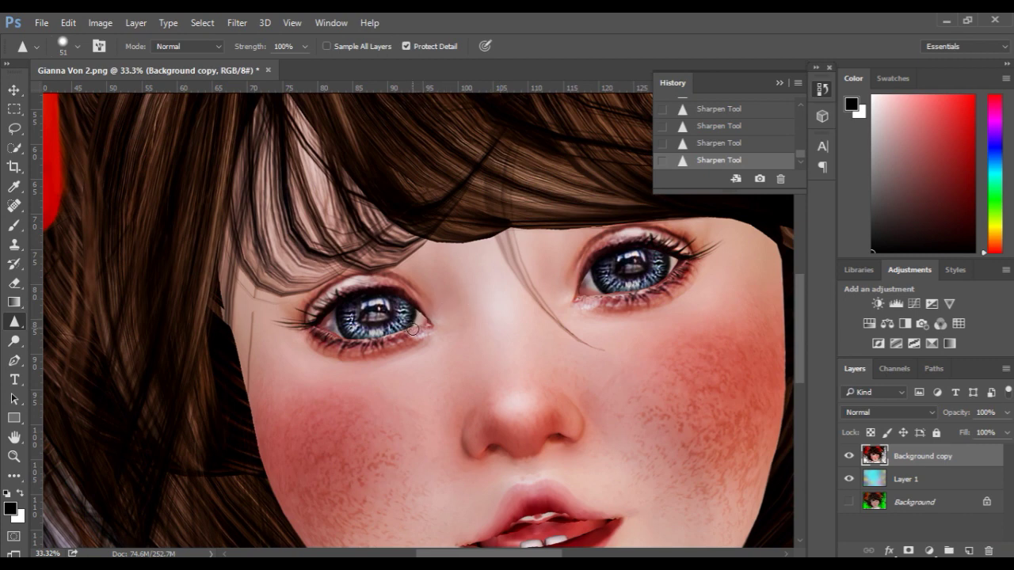
key(space)
drag(533, 472, 502, 422)
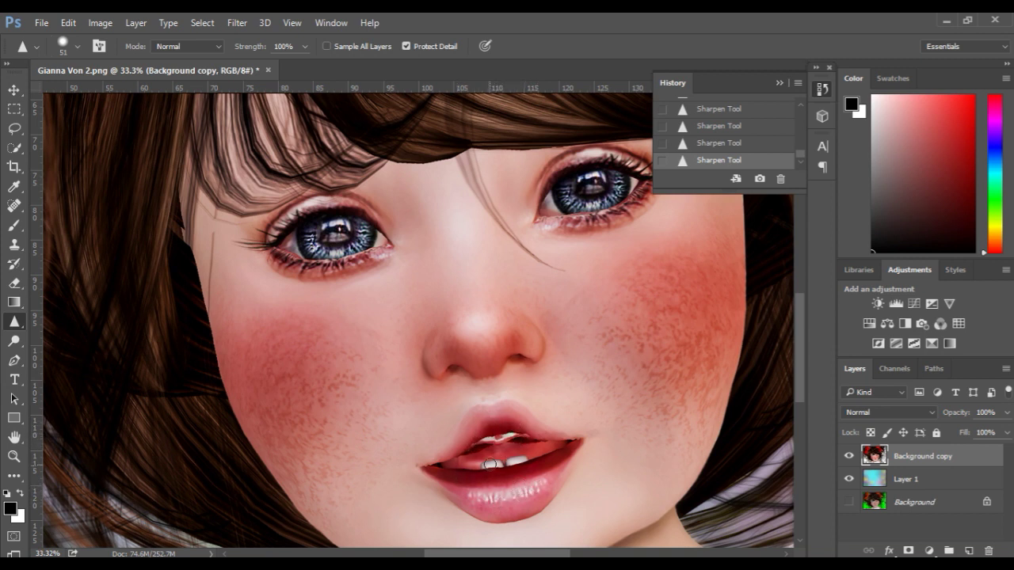
- Merge the portrait layer down into the colored background layer, and compare the result with the original green-screen image
scroll(473, 470, down, 5)
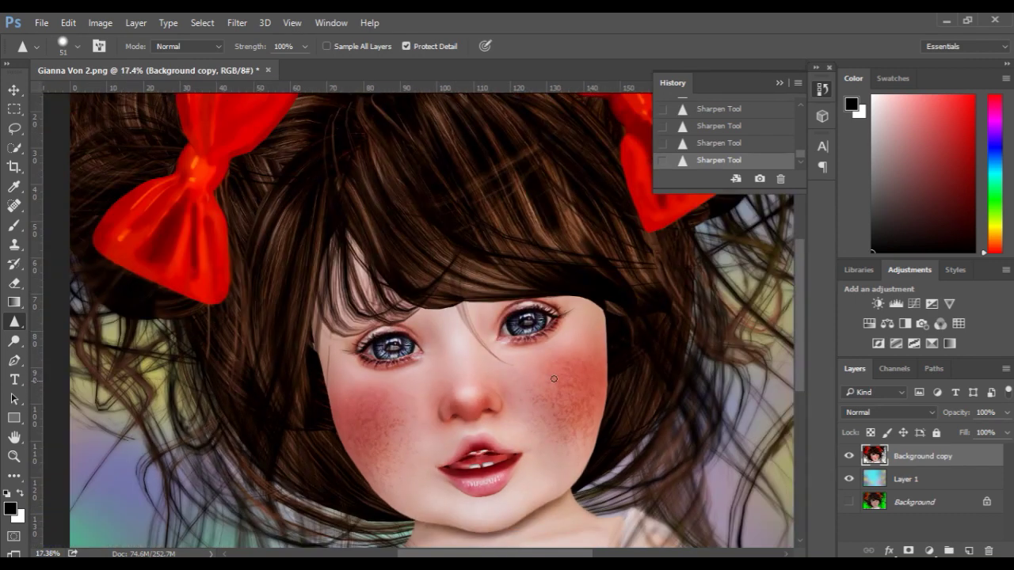
scroll(632, 381, up, 1)
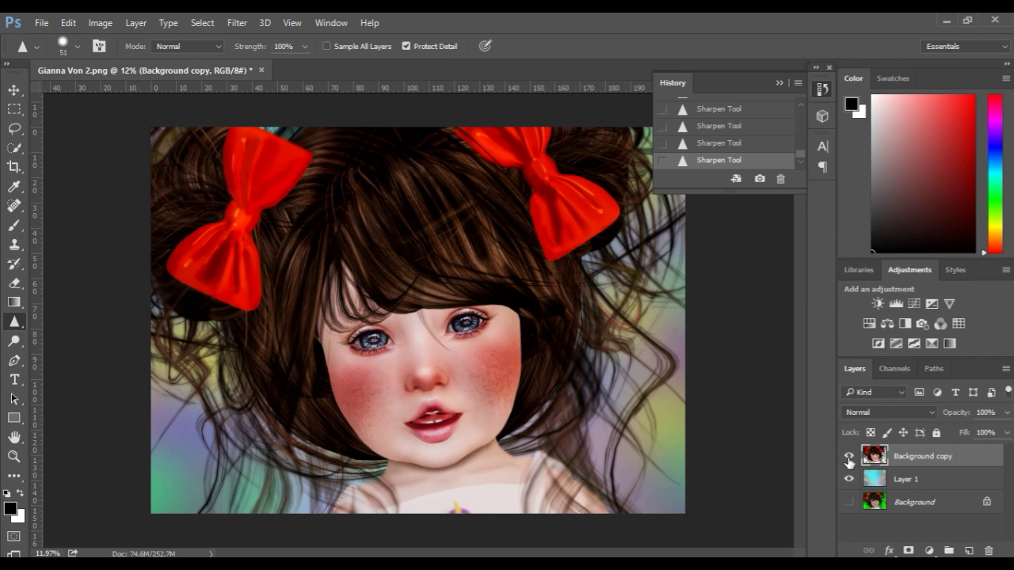
right_click(944, 464)
click(726, 518)
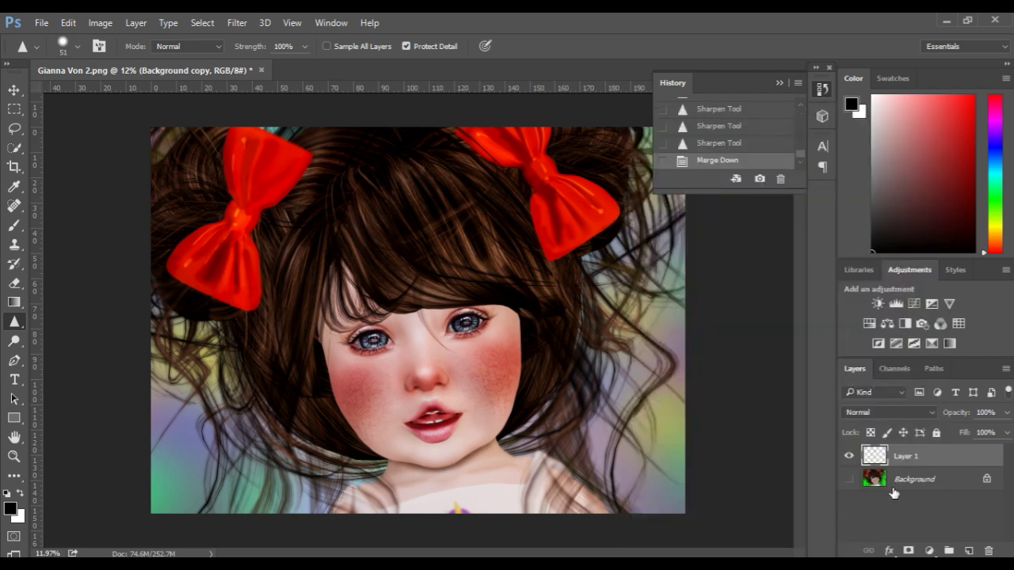
click(849, 457)
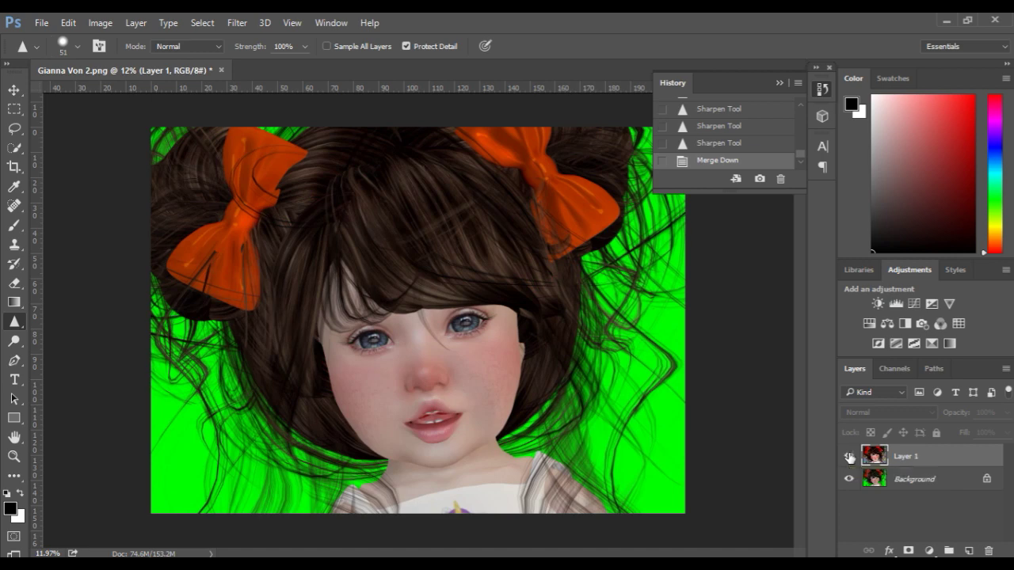
click(850, 457)
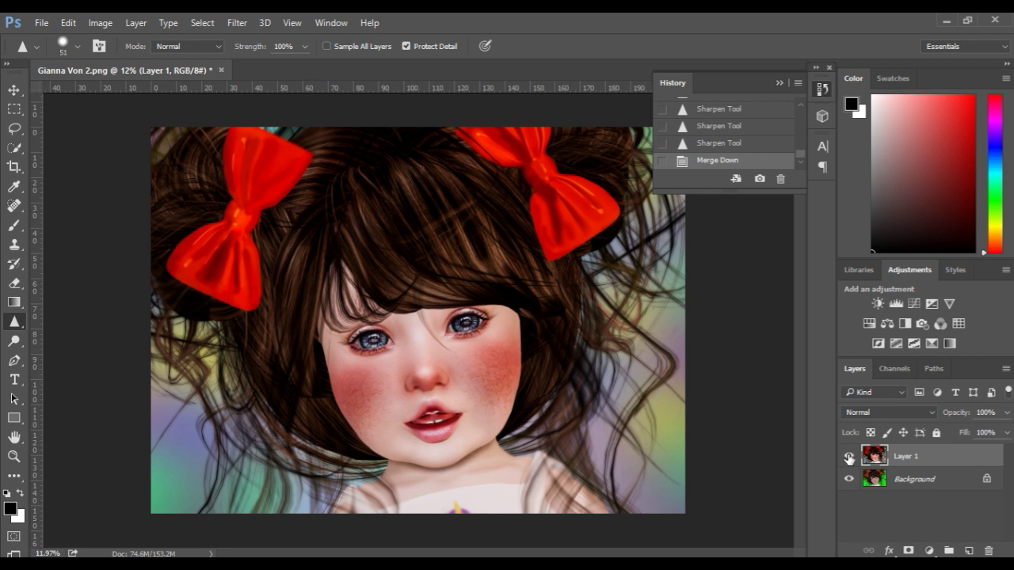
click(777, 84)
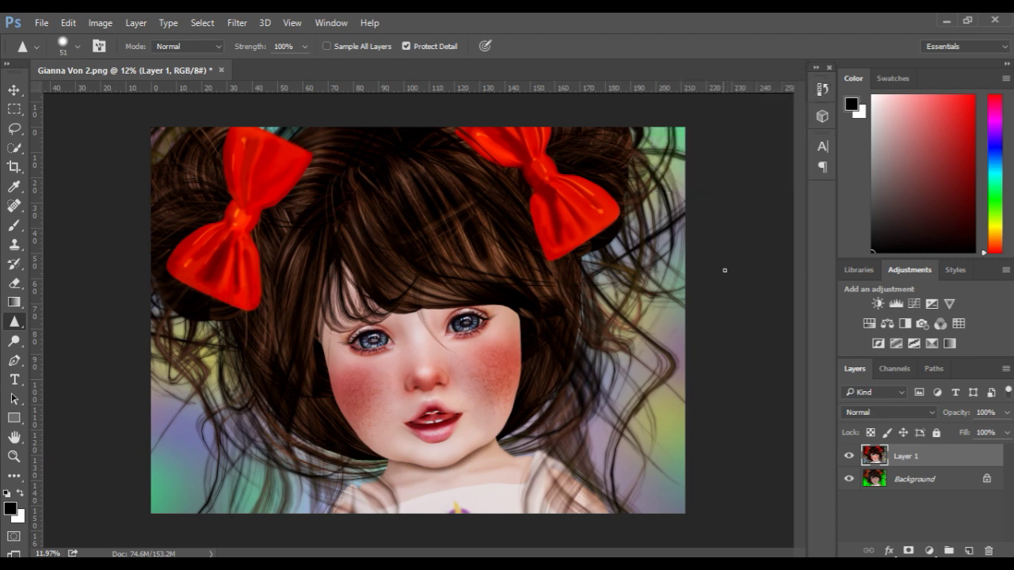
- Open High Res.psd, bring its name badge into the portrait, and scale the badge down to 11.47%
click(40, 24)
click(45, 43)
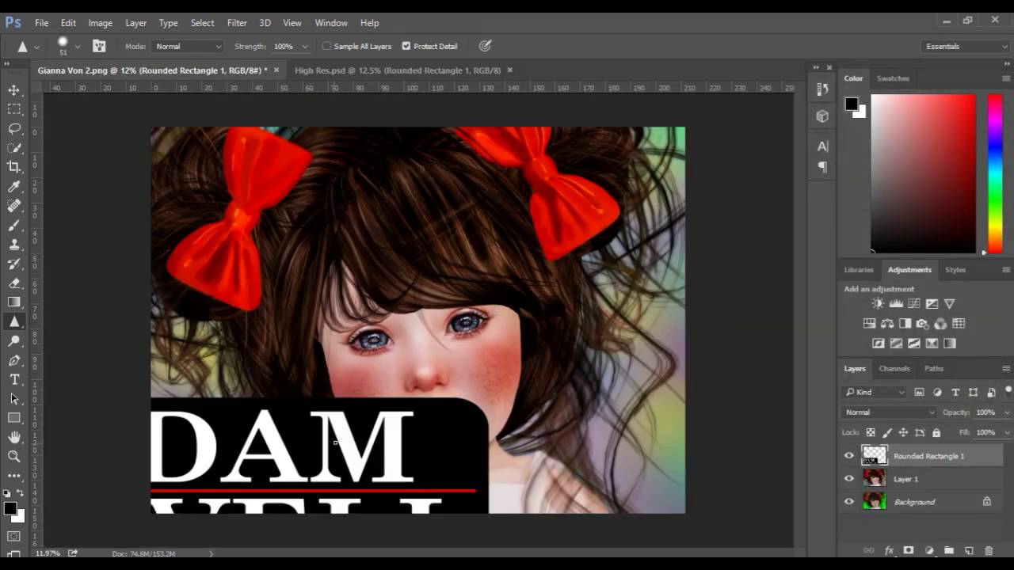
key(ctrl+t)
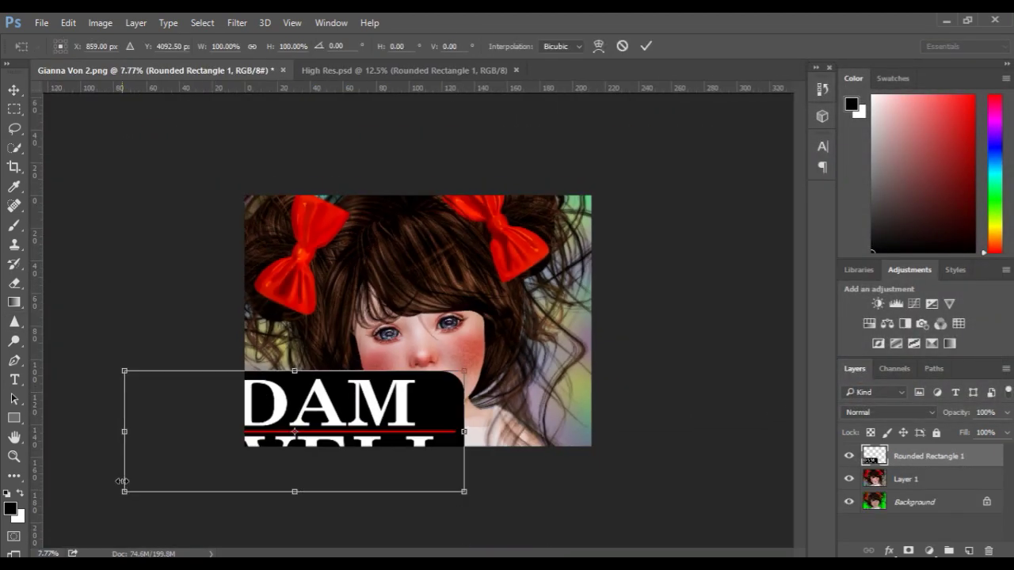
key(ctrl+0)
drag(494, 408, 171, 521)
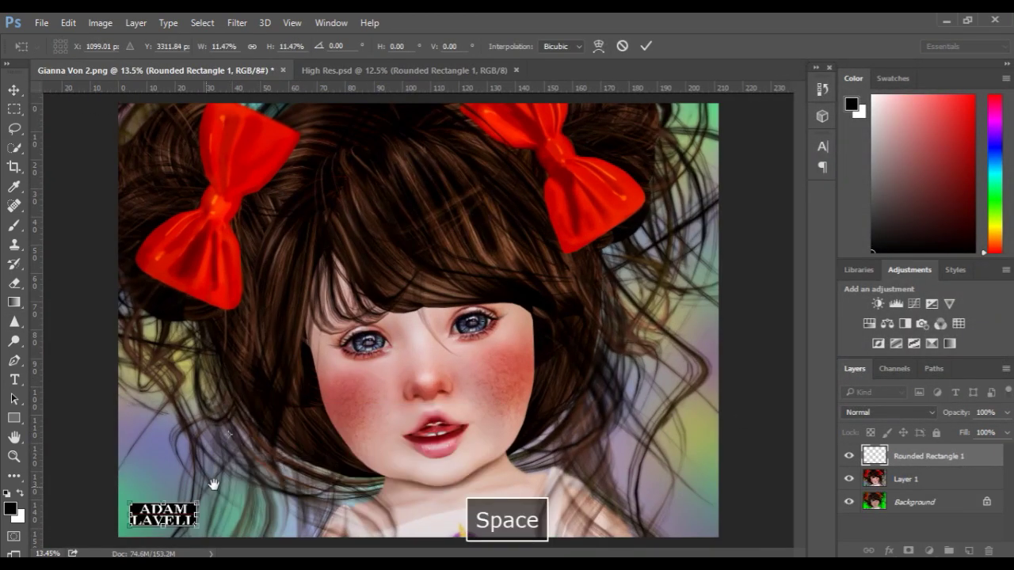
- Scale the name badge down to 3.98% and move it into the lower-left corner of the portrait
scroll(228, 434, up, 3)
drag(303, 292, 288, 317)
drag(362, 289, 261, 328)
scroll(249, 389, up, 2)
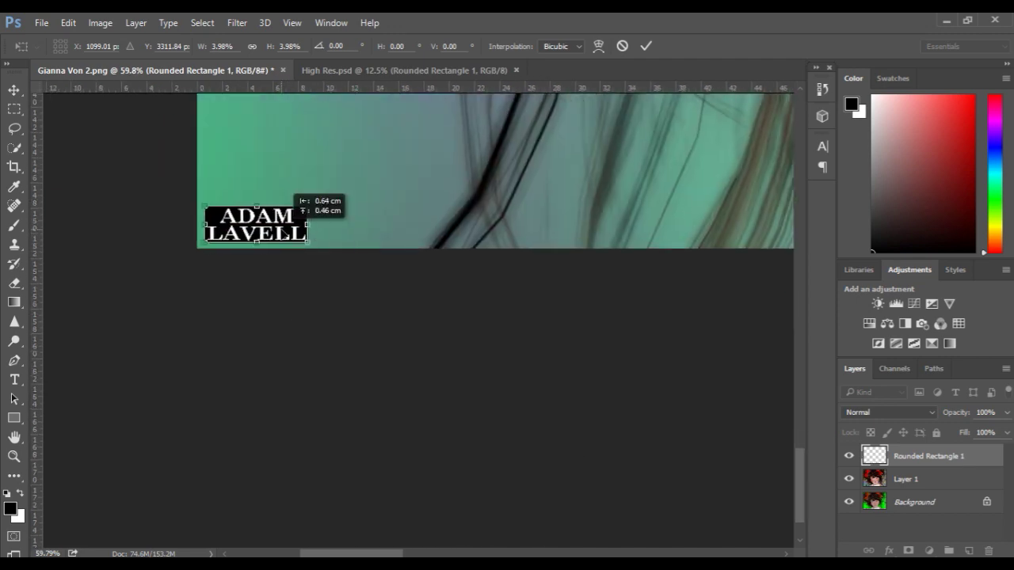
scroll(283, 234, down, 4)
- Set the placed name badge layer to 30% opacity and merge all visible layers into the Background
key(Return)
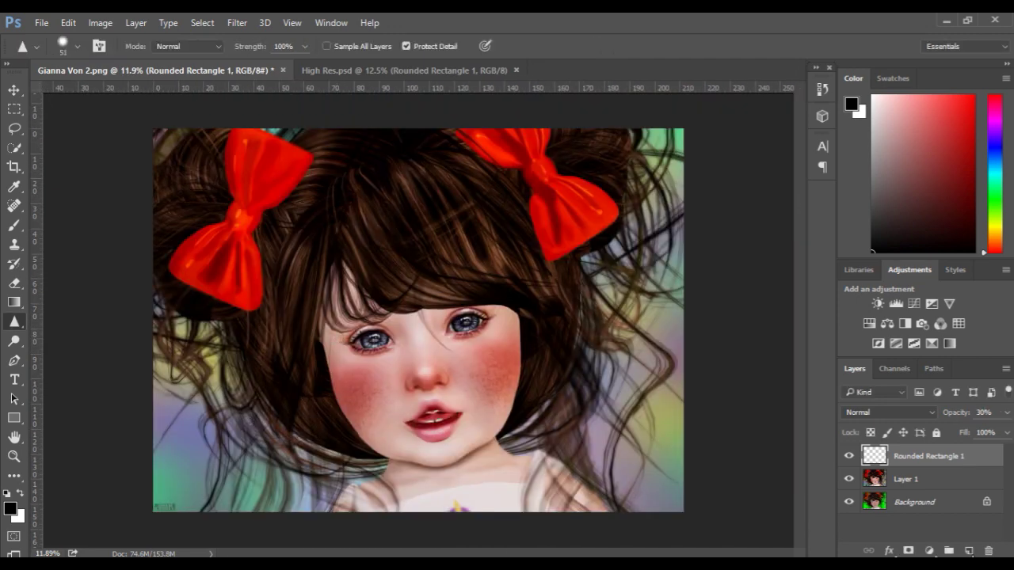
click(915, 502)
key(ctrl+shift+e)
- Soften the hard edges where the hair meets both sides of the face with the Blur tool
scroll(425, 401, up, 3)
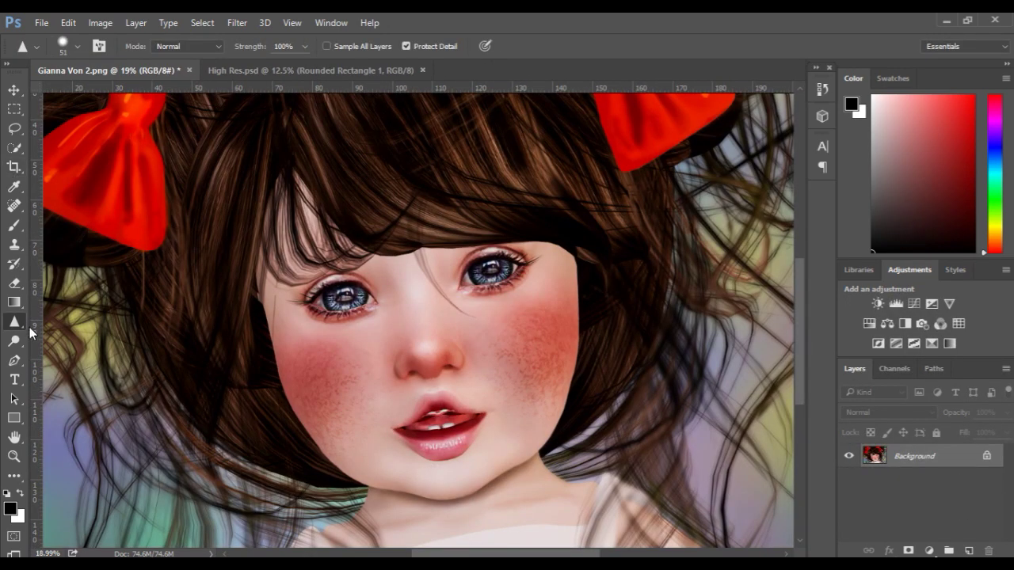
key(o)
click(823, 89)
drag(717, 127, 780, 180)
right_click(15, 321)
click(68, 322)
mouse_move(583, 277)
mouse_down()
mouse_move(565, 397)
mouse_move(578, 285)
mouse_up()
drag(248, 294, 261, 313)
mouse_move(261, 313)
mouse_down()
mouse_move(299, 356)
mouse_move(267, 321)
mouse_up()
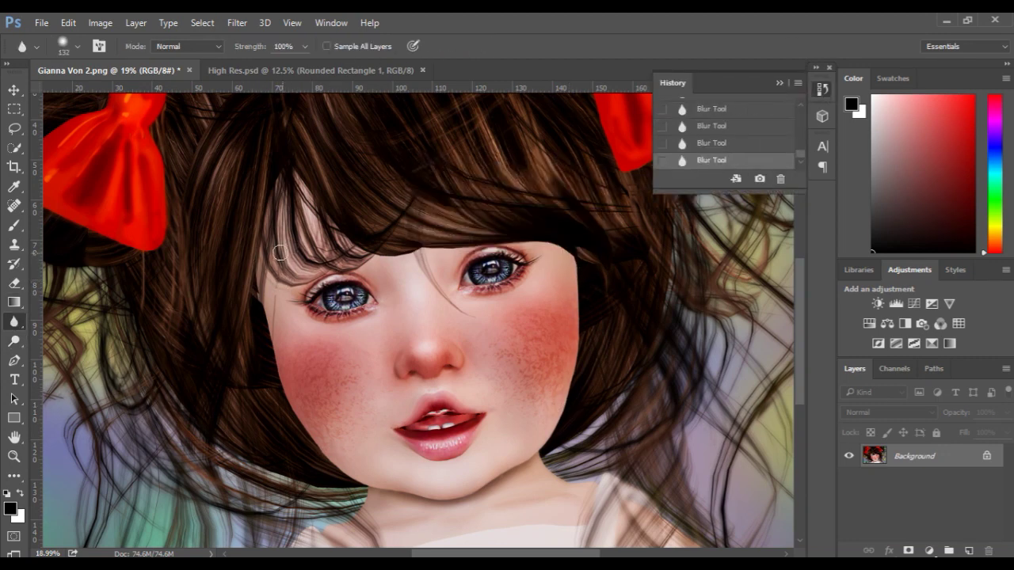
- Sample the skin tone beside the eye and paint over the stray marks near the temple with a small brush
scroll(281, 297, up, 3)
key(b)
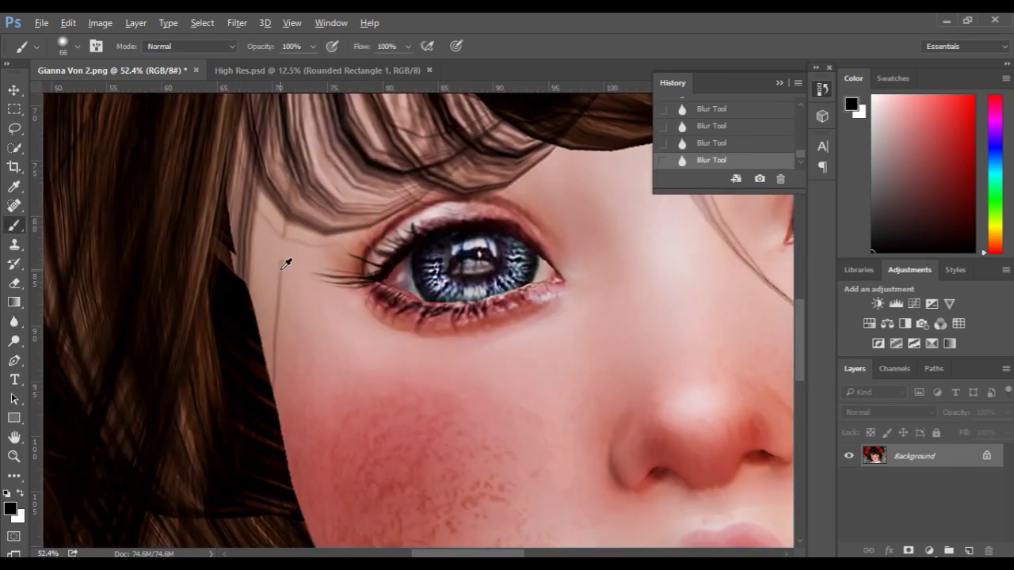
alt+click(294, 256)
drag(292, 260, 247, 261)
scroll(291, 305, up, 2)
mouse_move(268, 226)
mouse_down()
mouse_move(270, 190)
mouse_move(264, 226)
mouse_up()
scroll(251, 293, down, 3)
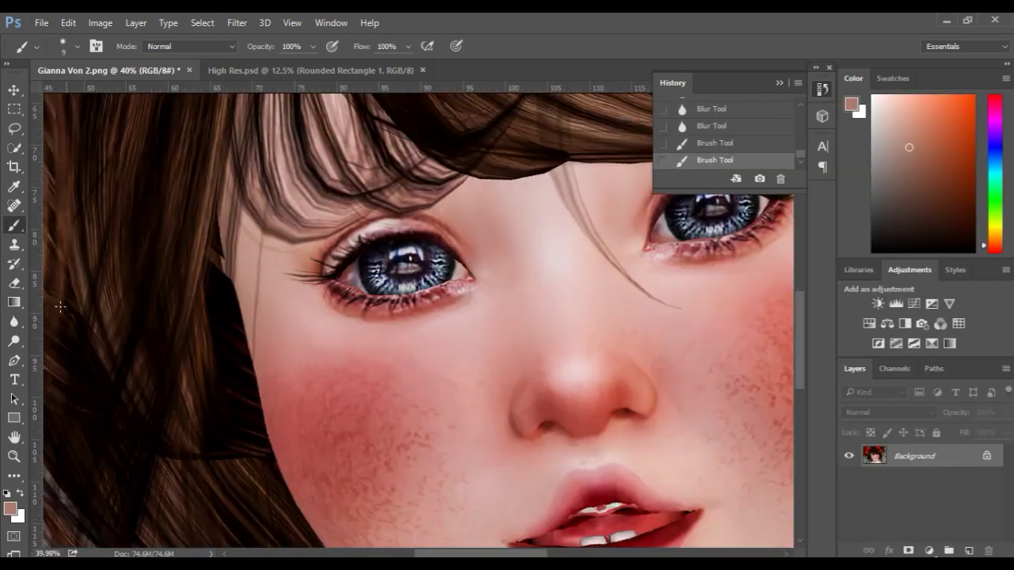
- Blur the thin fringe strands and hair edge around the forehead, and clear the stray horizontal guide
click(14, 321)
drag(261, 184, 268, 177)
drag(249, 212, 336, 142)
drag(357, 87, 380, 173)
scroll(375, 360, down, 4)
click(375, 361)
click(292, 23)
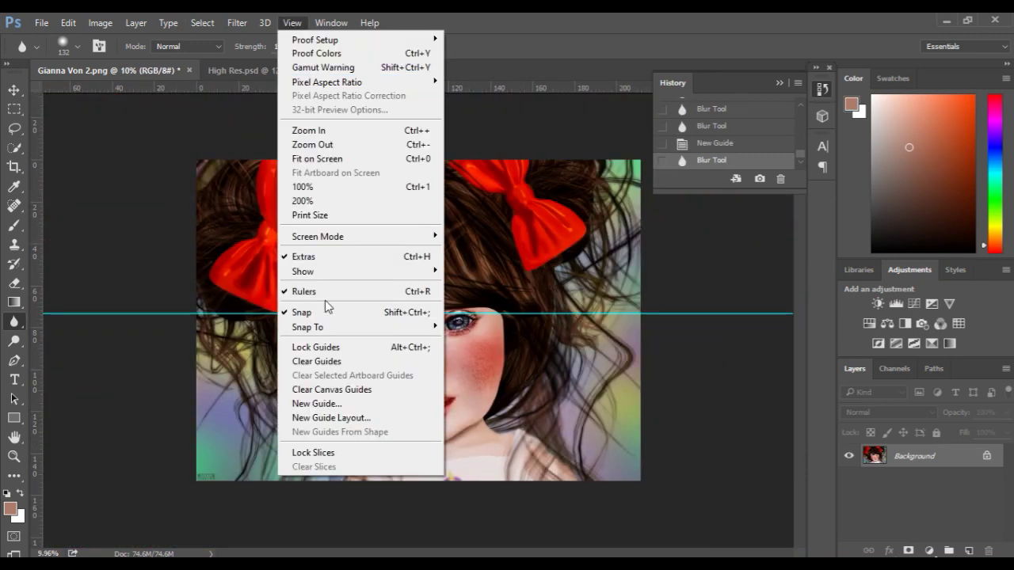
click(317, 362)
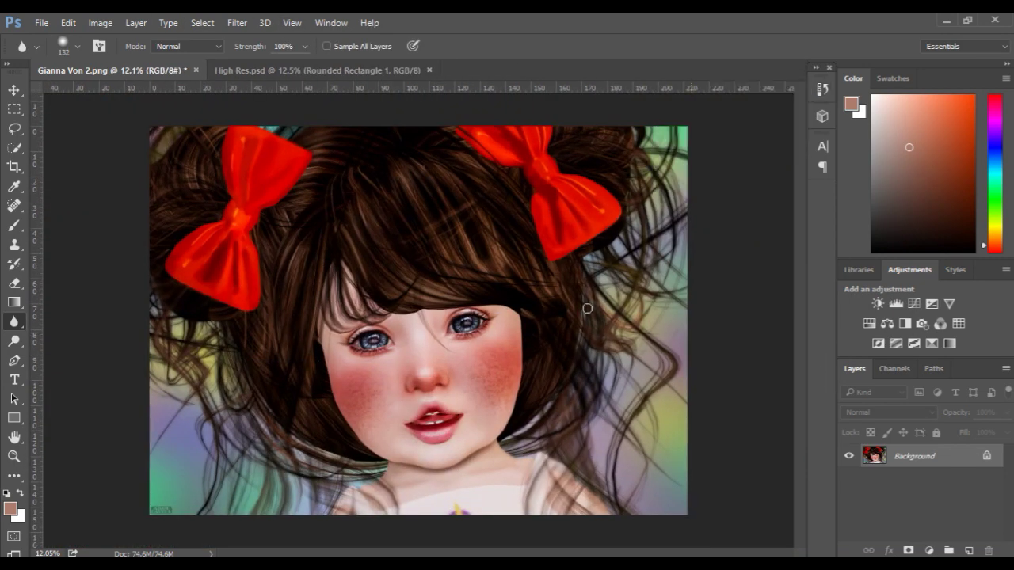
- Save the finished portrait as a PNG in a new folder named Done, removing the 2 from the file name
click(41, 22)
click(86, 185)
click(616, 127)
text(Done)
key(Return)
double_click(665, 166)
click(695, 347)
key(Return)
click(557, 188)
- Resize the image to a width of 3000 pixels
key(ctrl+alt+i)
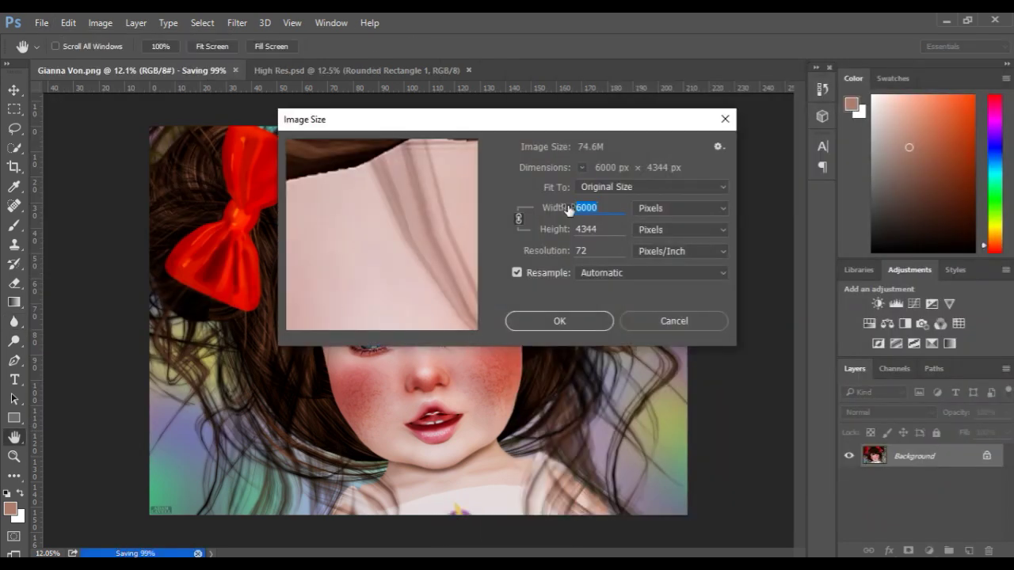
text(3000)
click(560, 321)
- Save the resized image as a separate PNG in the Done folder with FB added to the file name
click(42, 23)
click(87, 185)
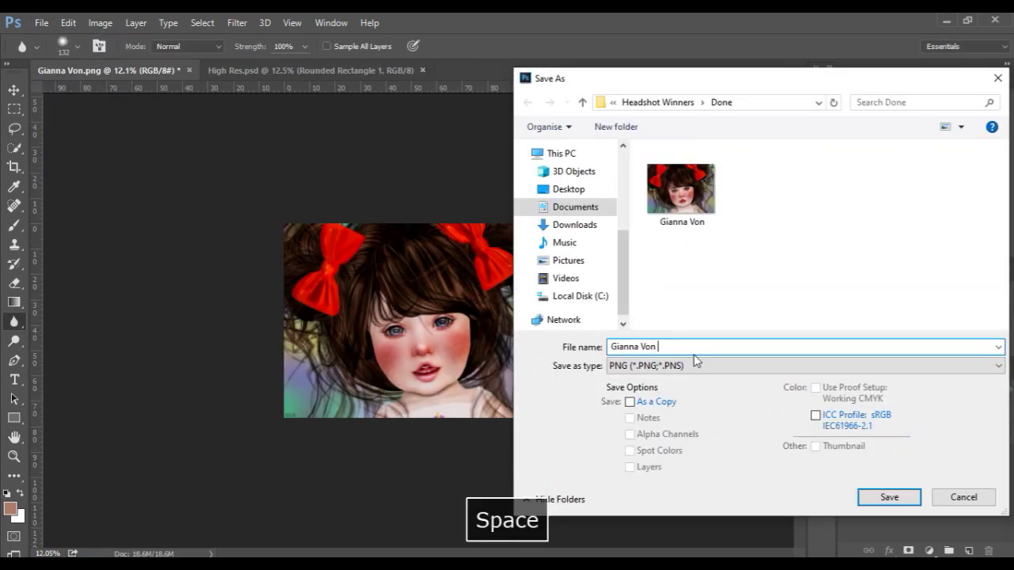
text(FB)
key(Return)
click(554, 188)
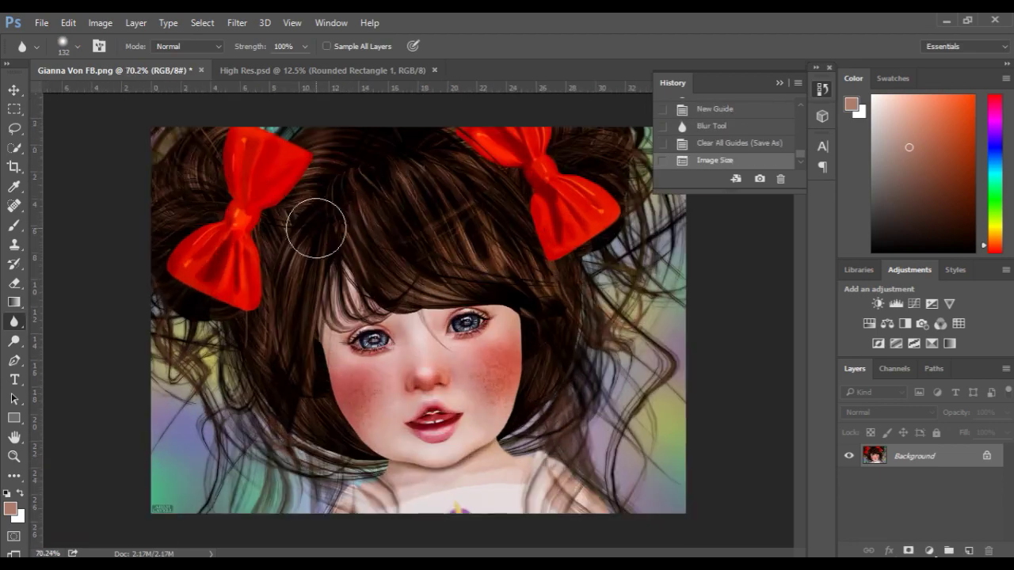
- Save the further reduced image as another PNG with SL in place of FB in the file name
click(41, 23)
click(48, 185)
key(End)
key(BackSpace)
key(BackSpace)
text(SL)
key(Return)
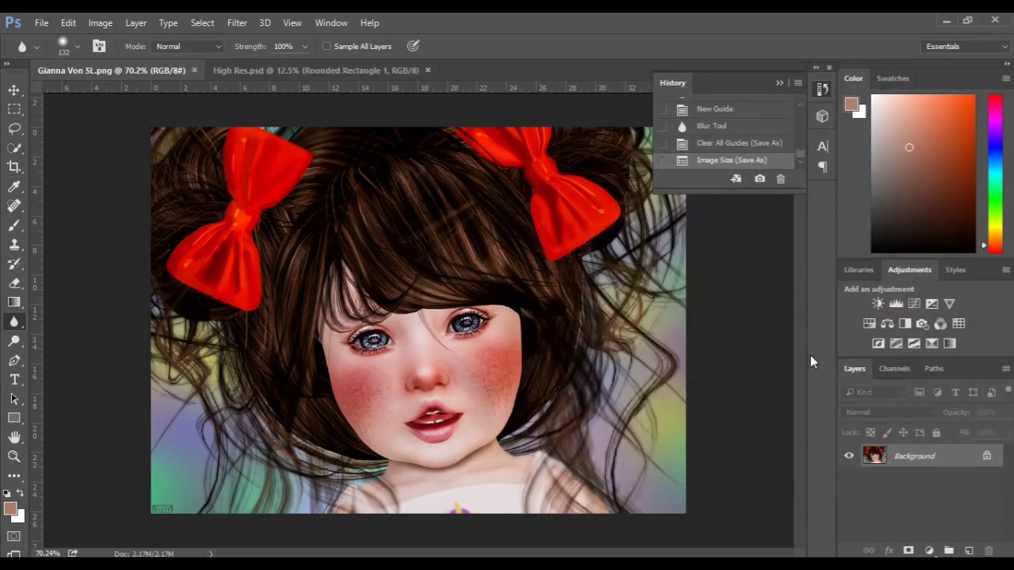